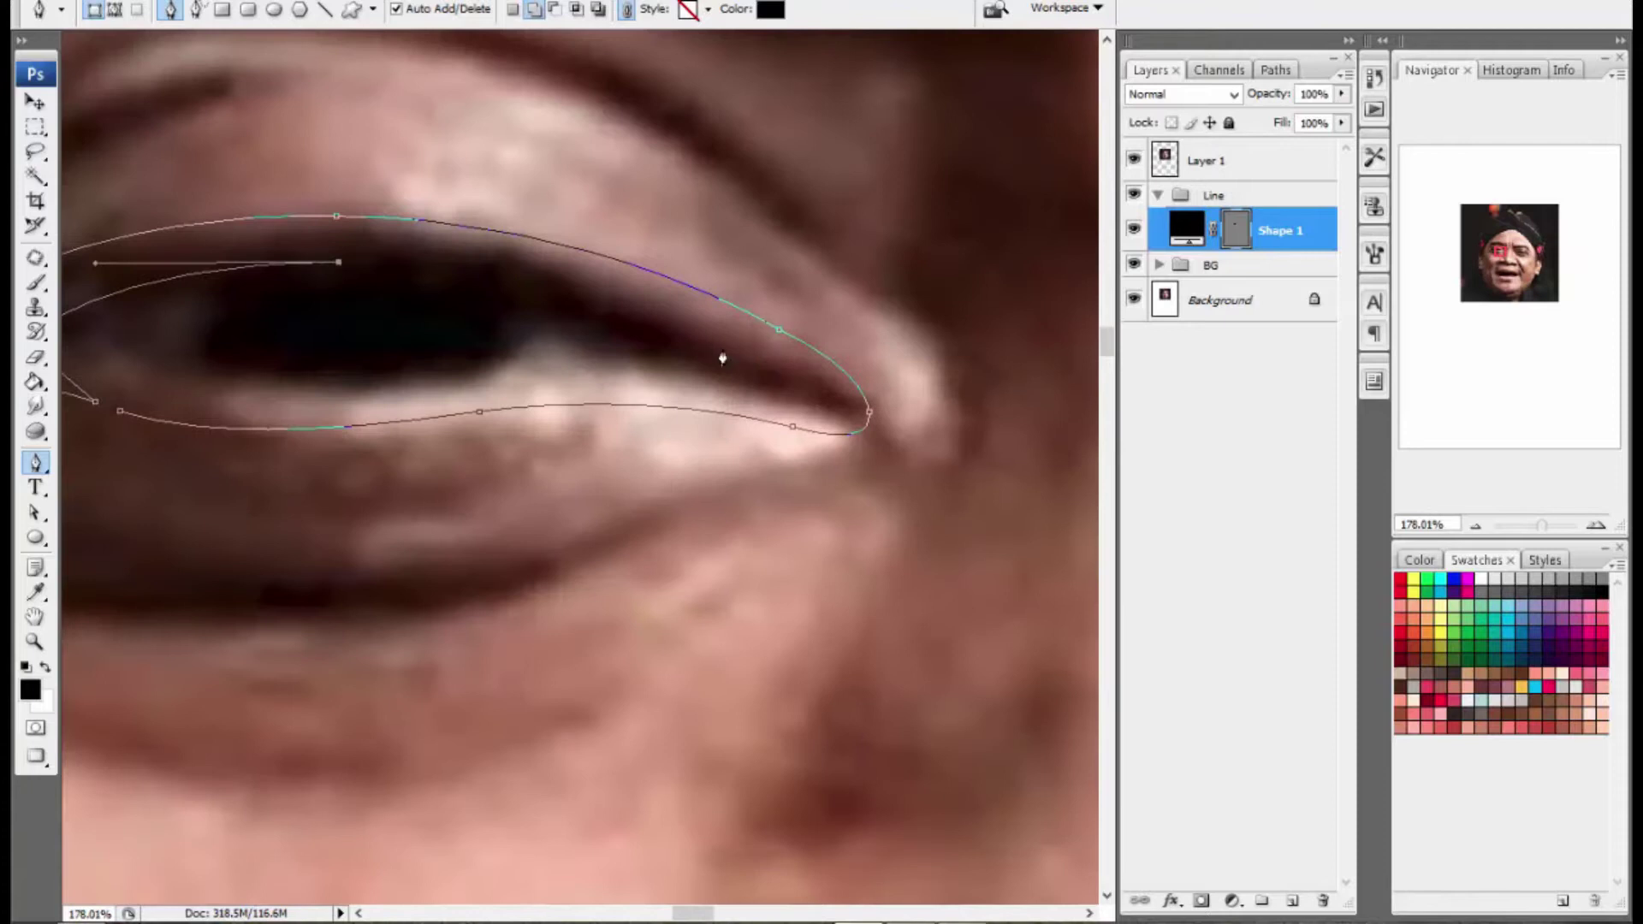
Step: Finish the Pen tool outline of the photo's left eye, shaping the inner corner and closing along the lower lid
alt+click(719, 347)
scroll(700, 378, up, 3)
drag(712, 372, 669, 377)
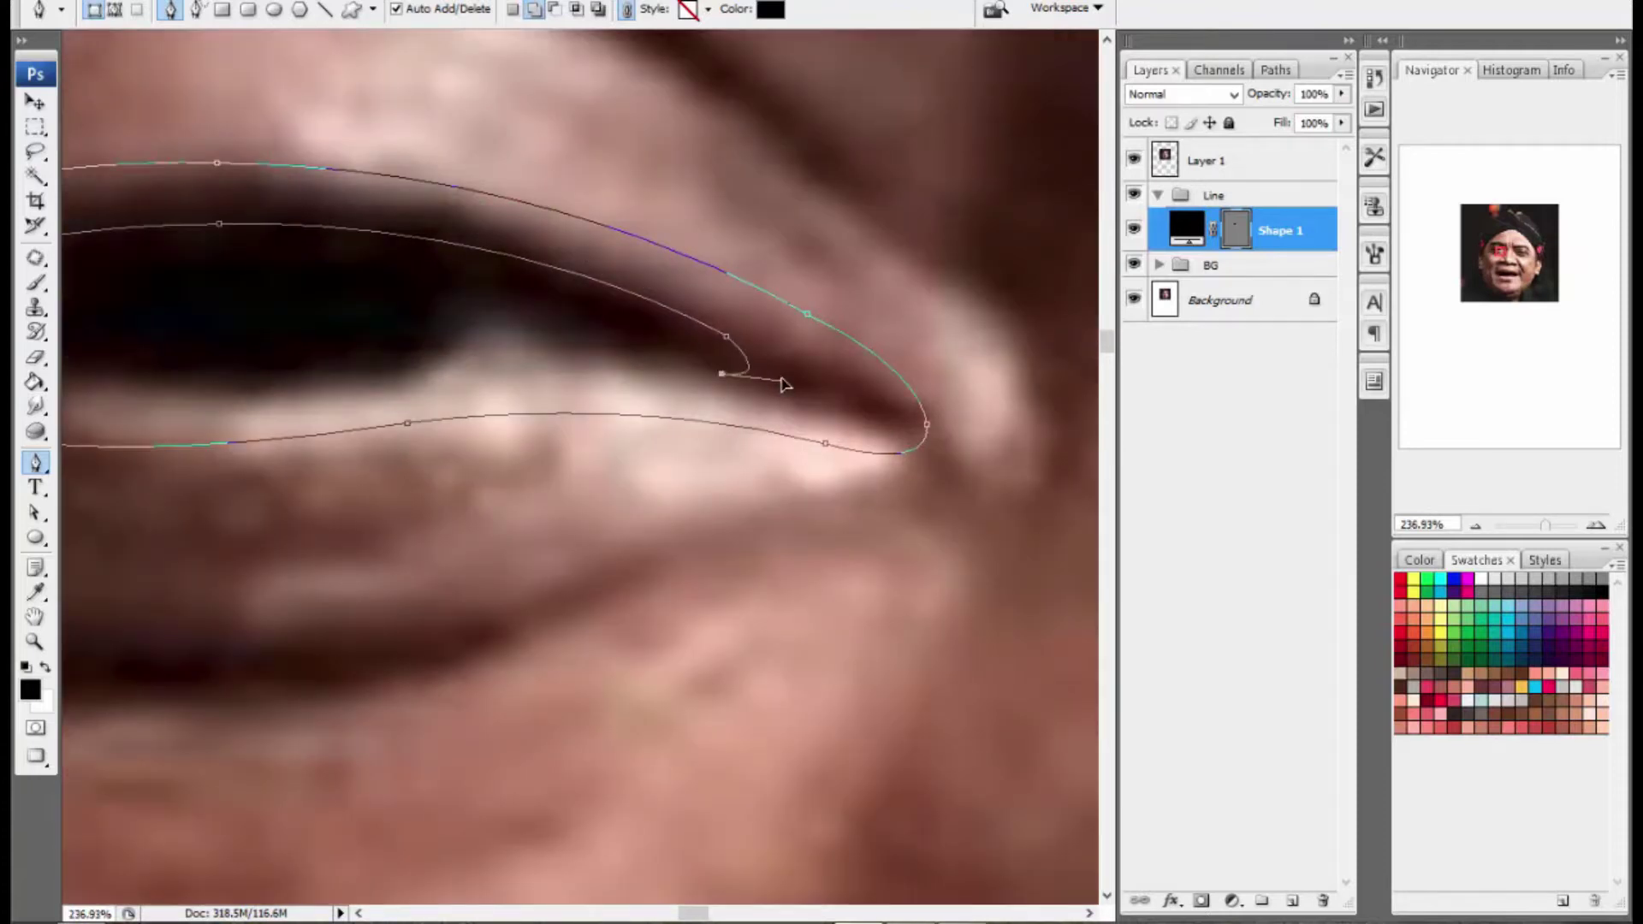
scroll(784, 385, down, 1)
scroll(516, 389, down, 1)
drag(245, 417, 121, 393)
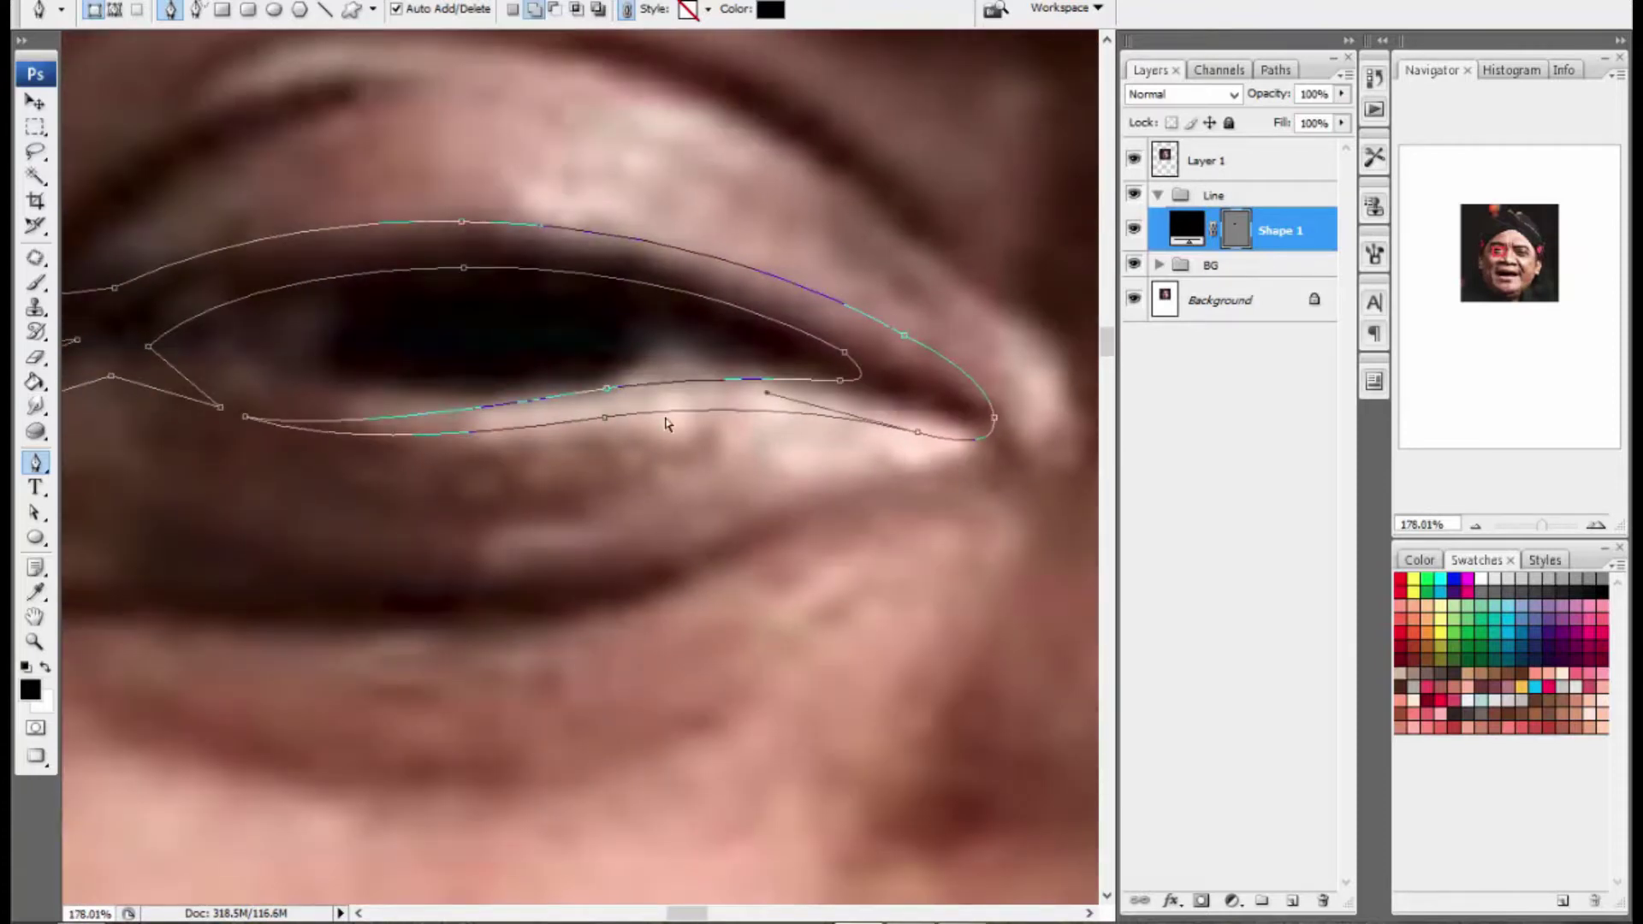
scroll(599, 402, down, 2)
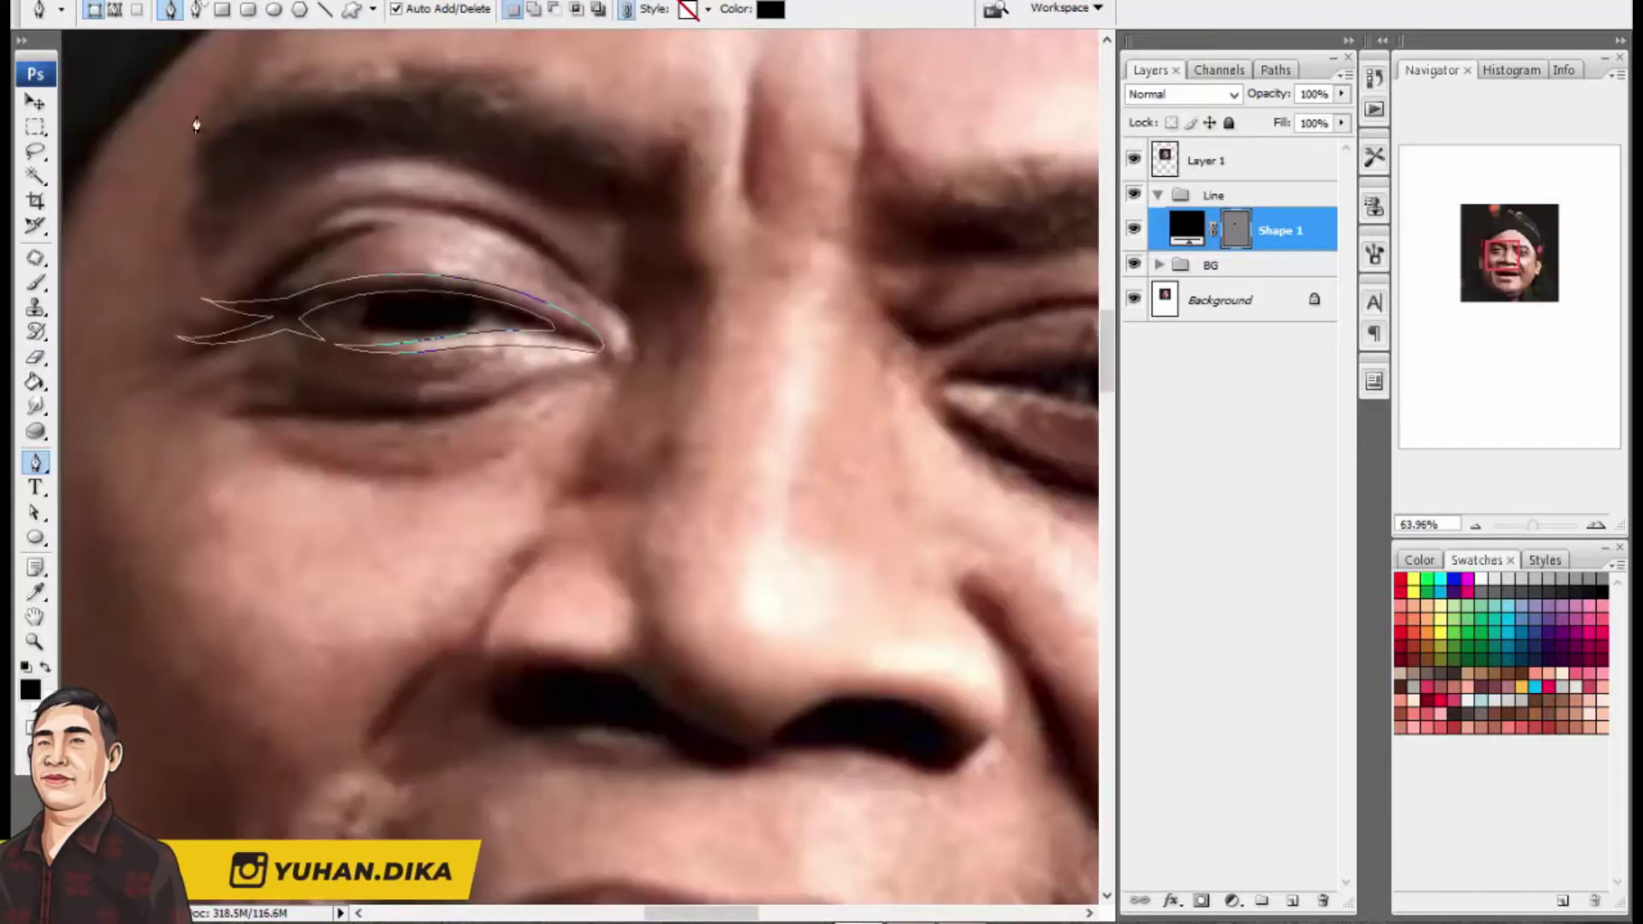
Step: Trace a thin tapered shape along the eyelid crease above the photo's left eye, adding it to the line shape
scroll(275, 385, up, 3)
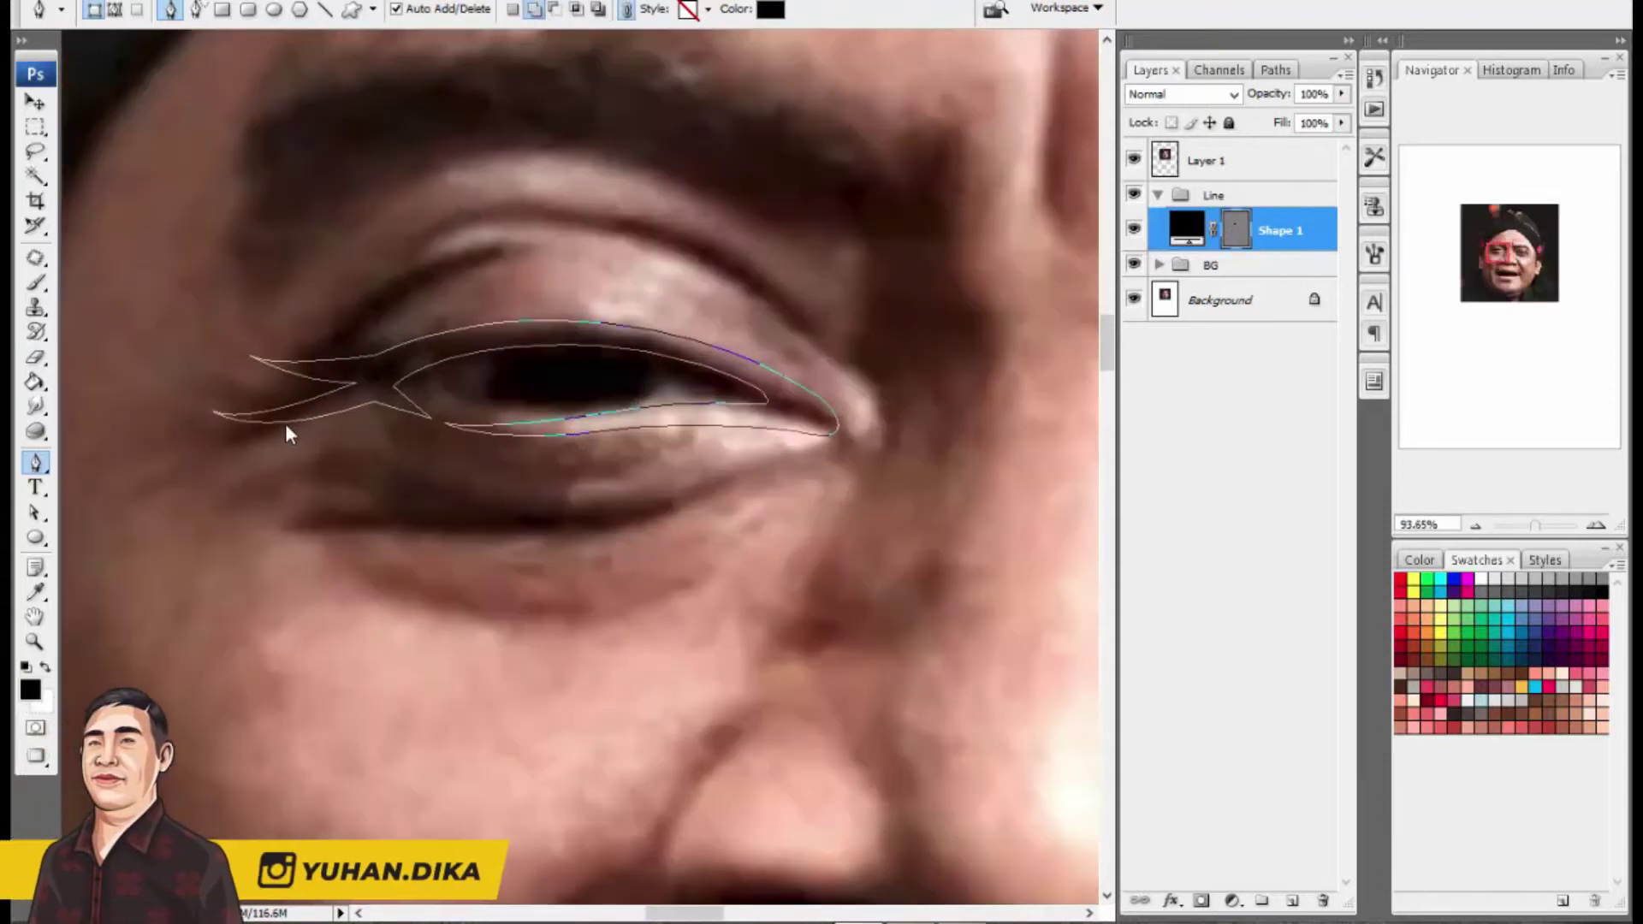
click(285, 422)
drag(581, 250, 786, 247)
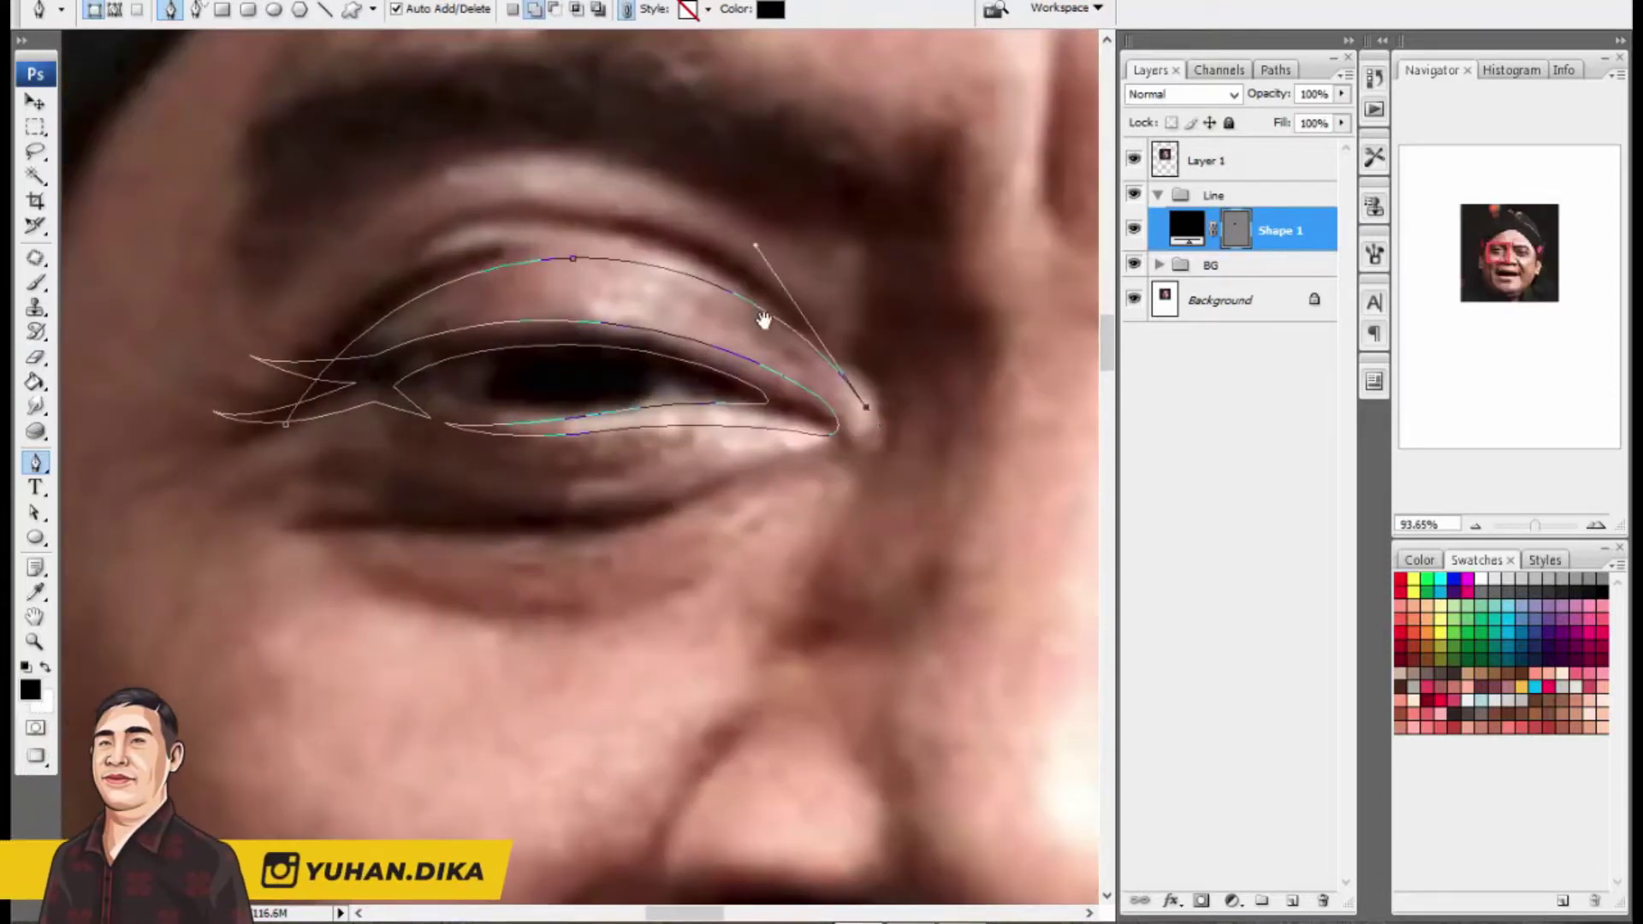
drag(763, 320, 798, 415)
drag(609, 337, 338, 345)
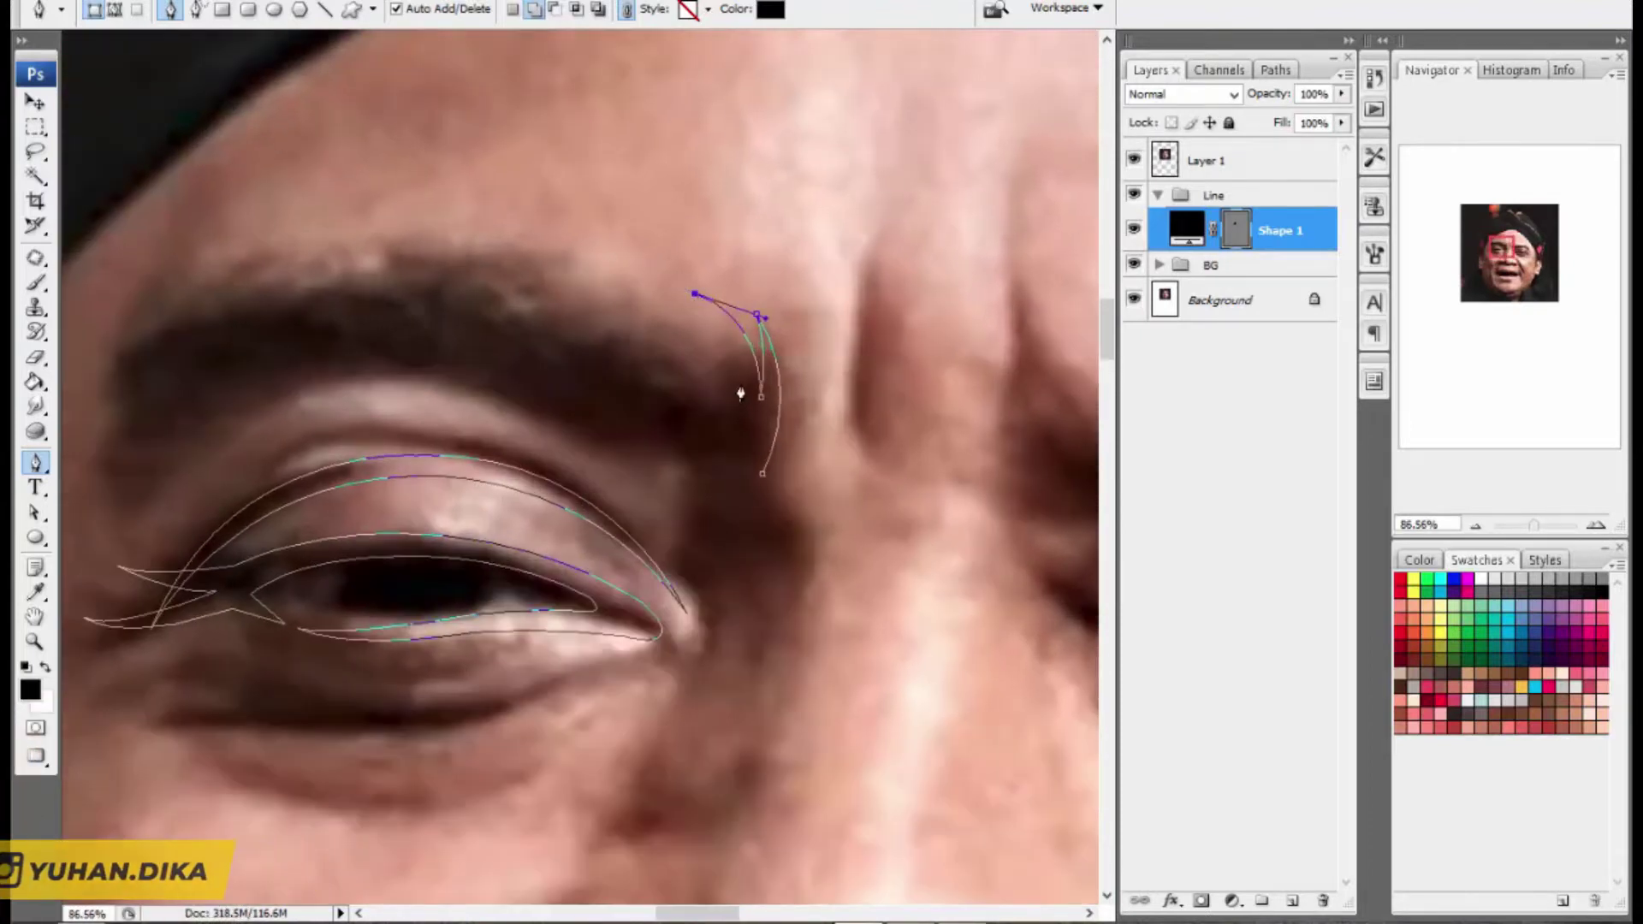
Step: Trace pointed hair tips at the left eyebrow's inner end and continue the path along its upper edge
drag(740, 386, 741, 449)
alt+click(740, 386)
scroll(741, 389, down, 1)
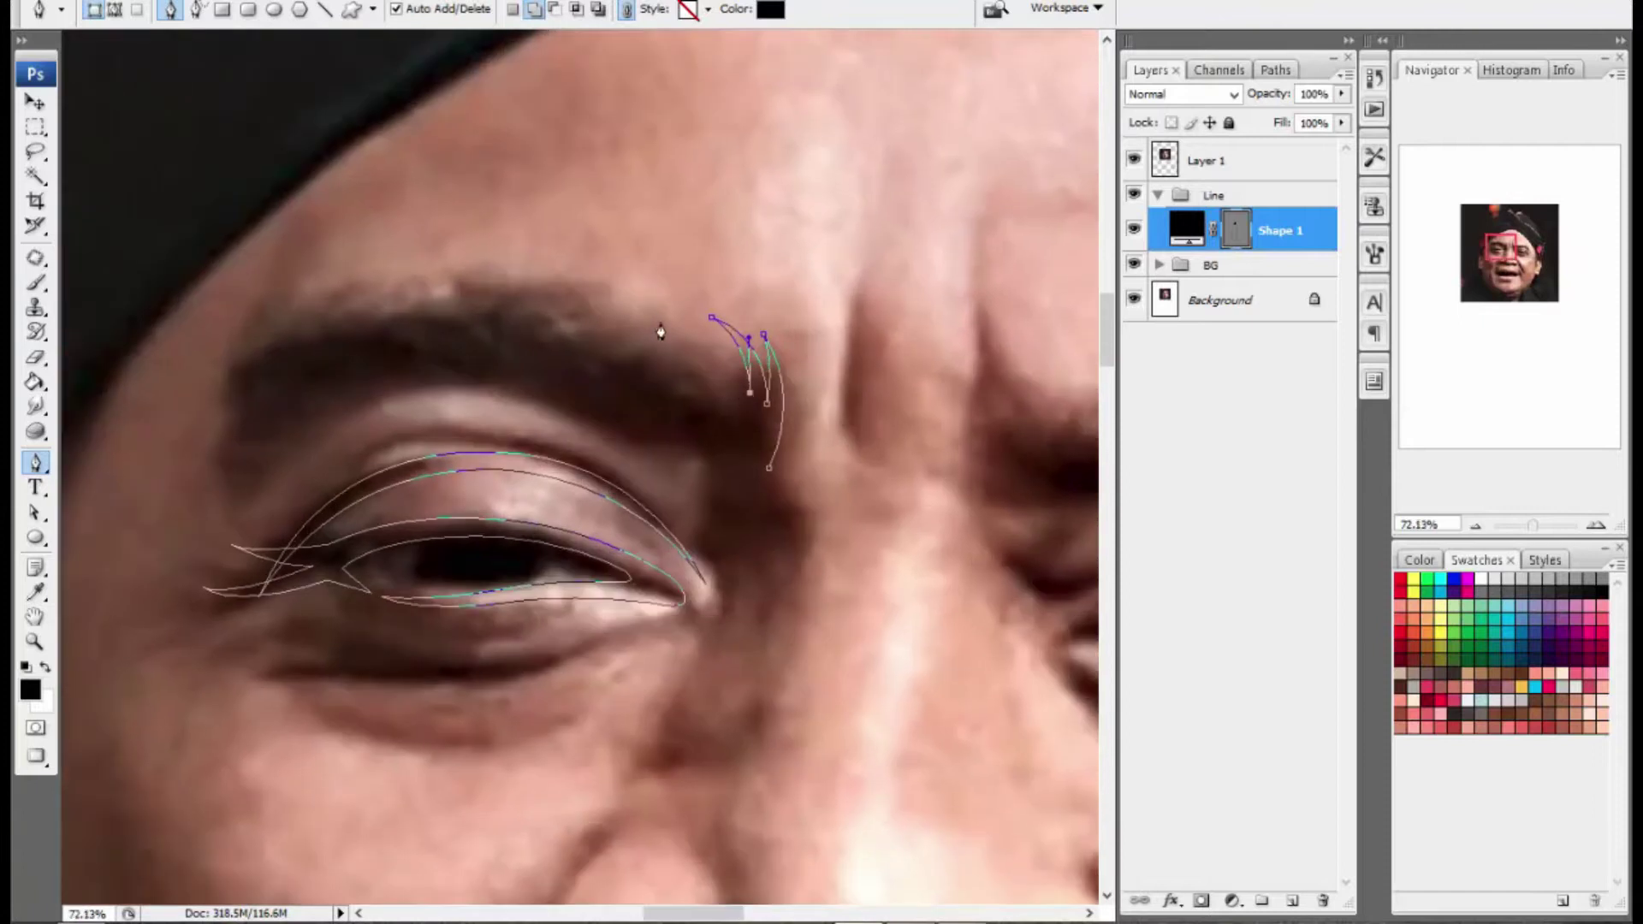
scroll(407, 344, left, 2)
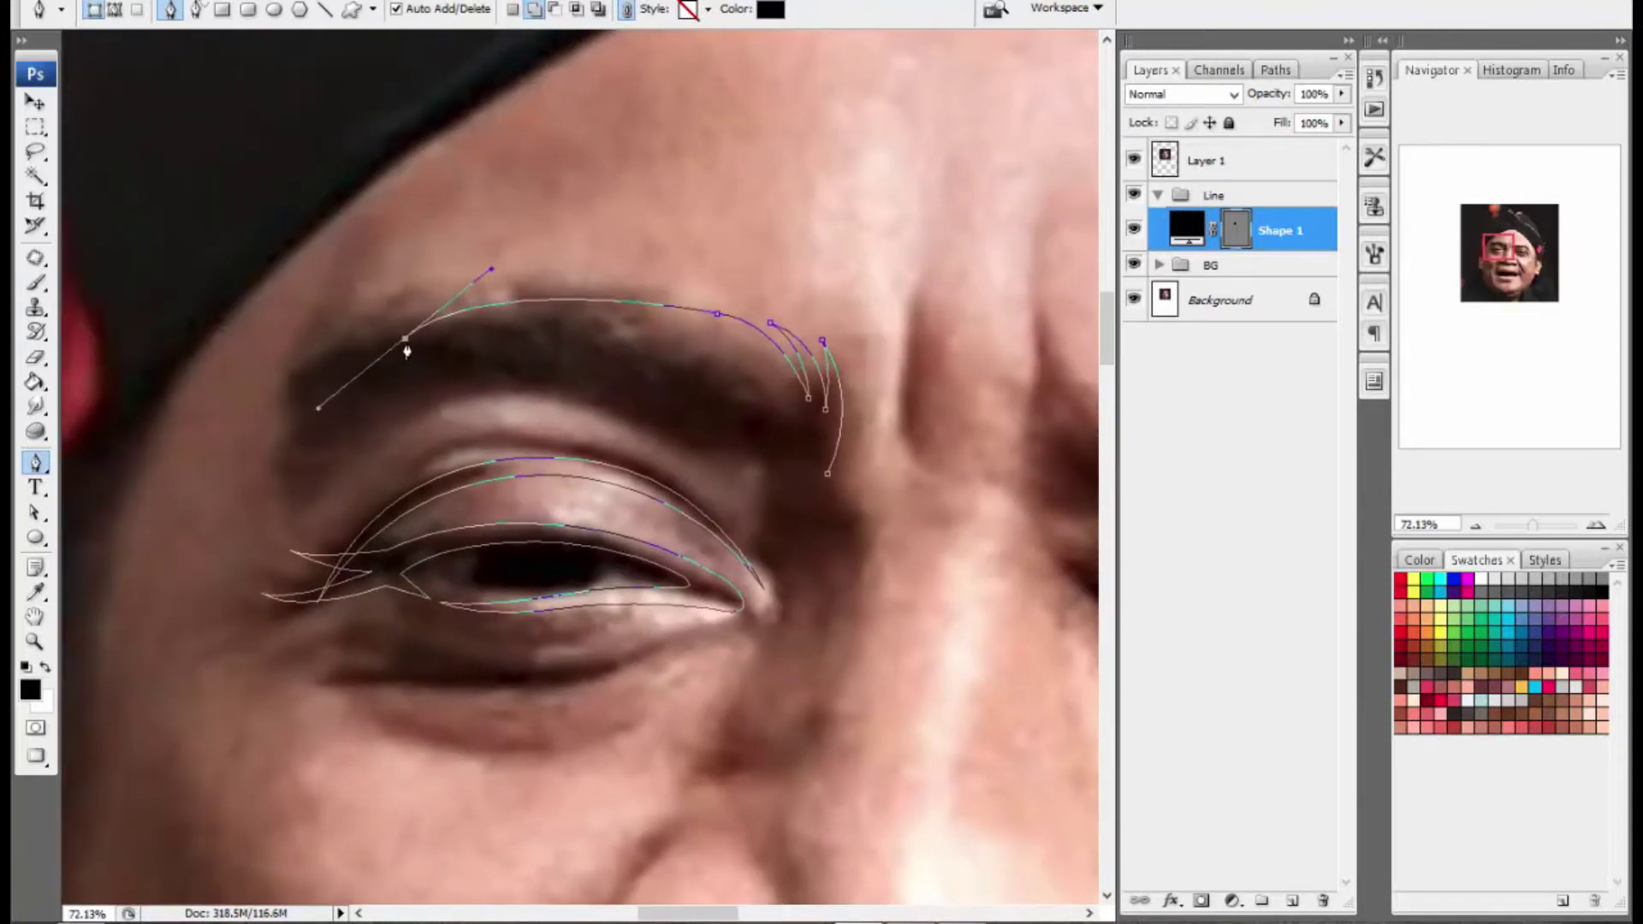
Step: Trace hair tips at the left eyebrow's upper outer end and curve the path down to its tail
scroll(455, 313, up, 2)
drag(394, 351, 360, 413)
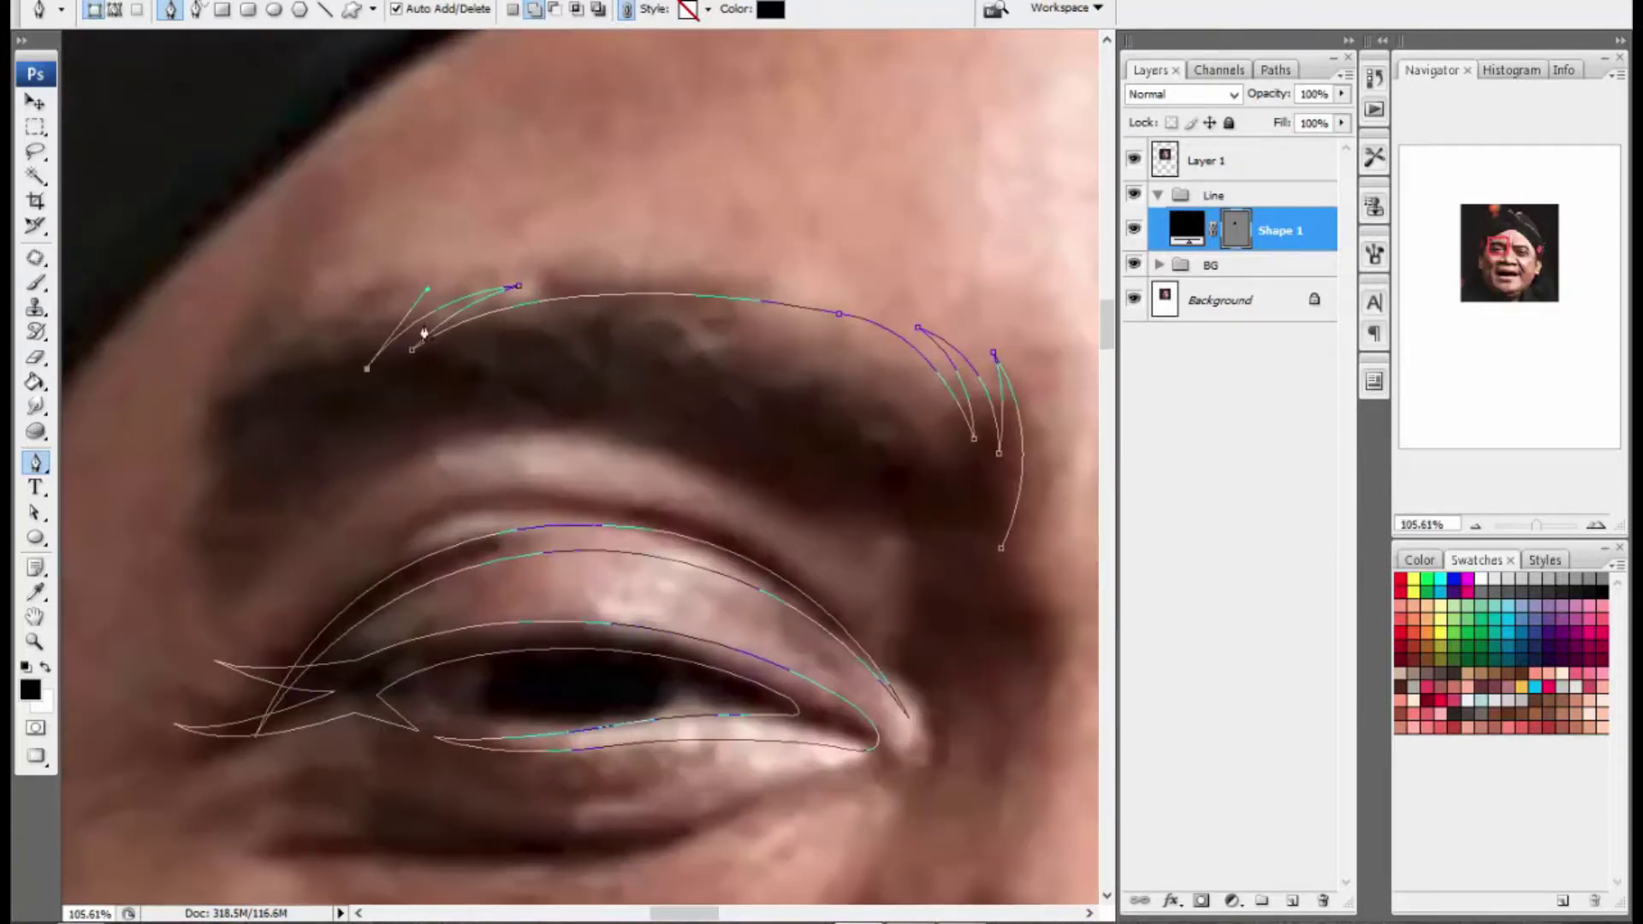
scroll(442, 306, down, 1)
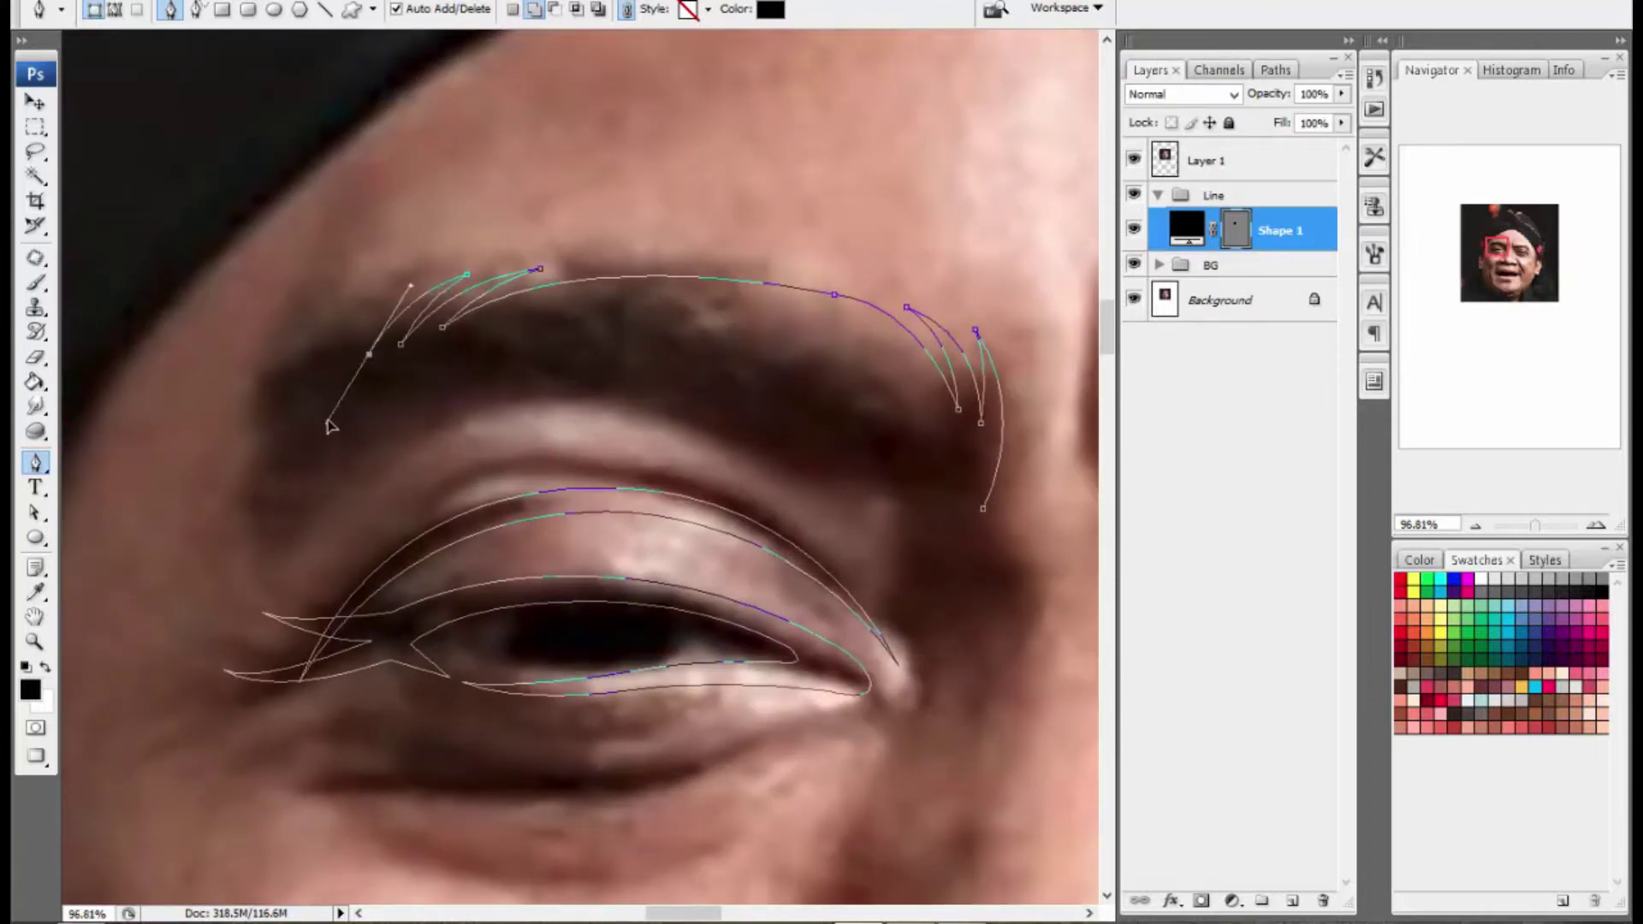
alt+click(369, 354)
scroll(426, 281, up, 3)
scroll(448, 268, down, 5)
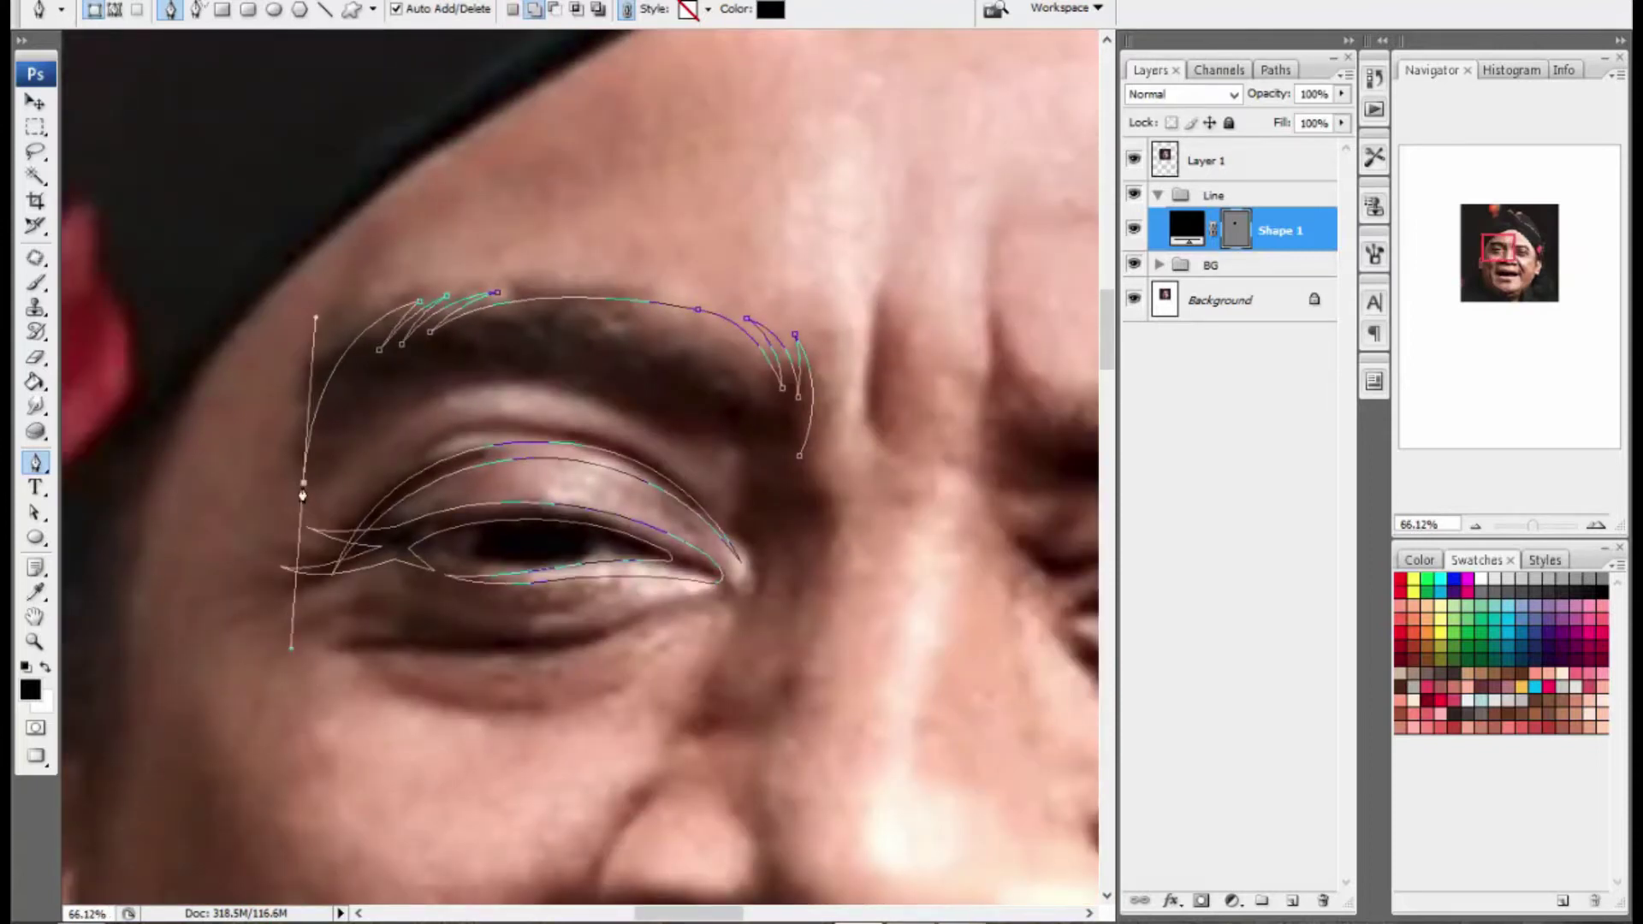
Step: Trace the left eyebrow's lower edge from the tail inward, cutting long hair-like notches into it
scroll(541, 362, up, 2)
scroll(350, 414, up, 1)
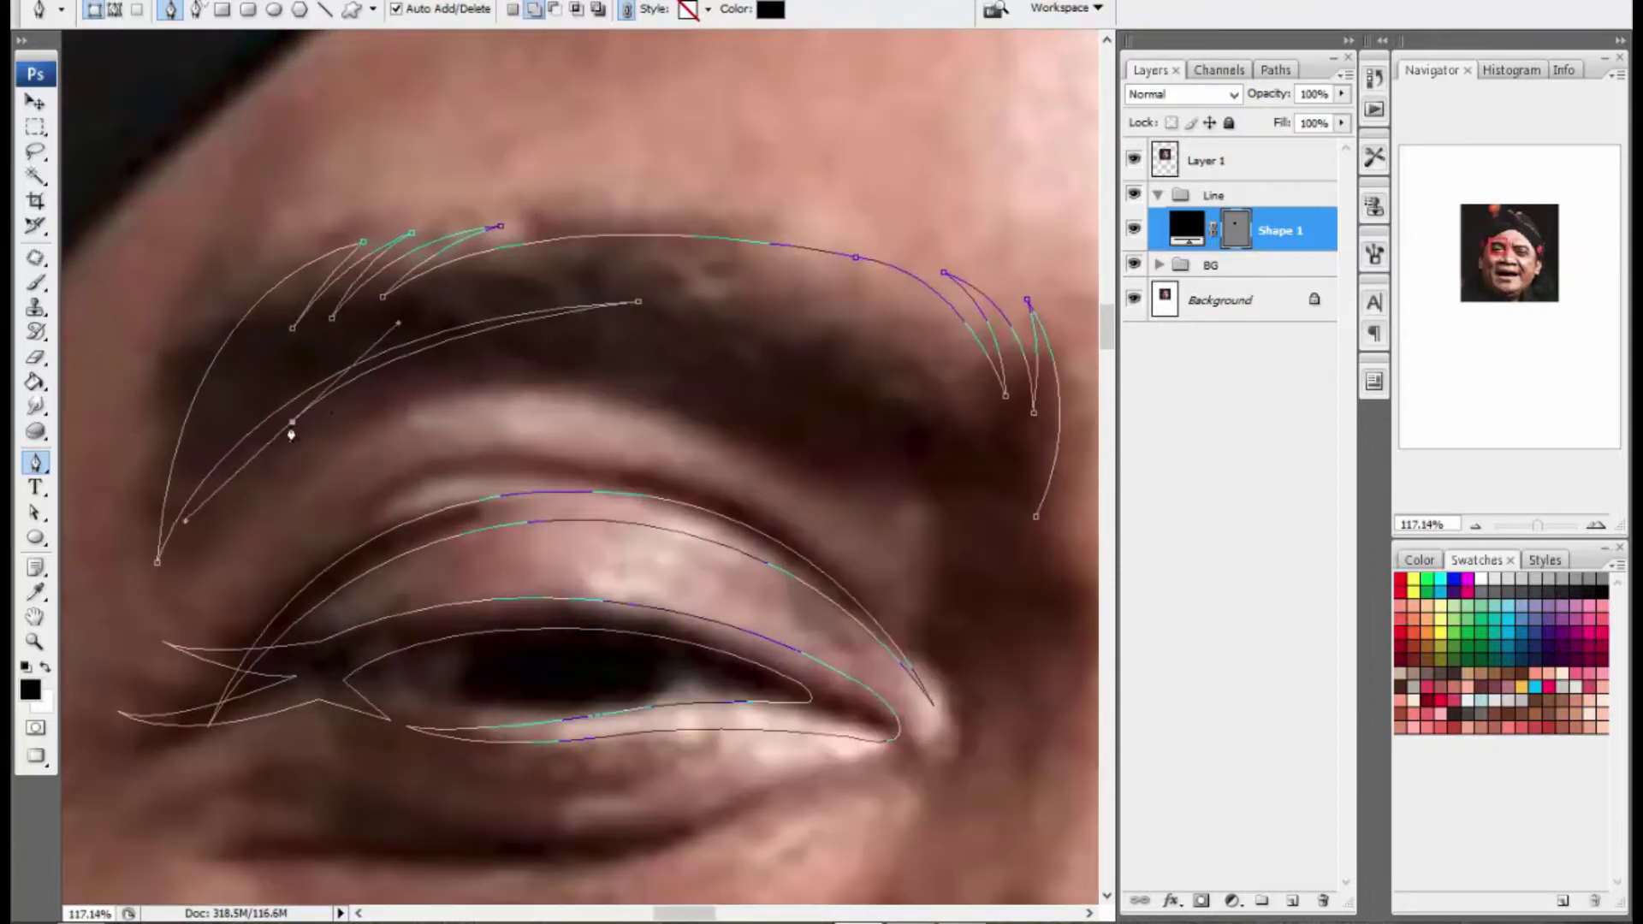
scroll(291, 434, down, 1)
scroll(256, 408, down, 1)
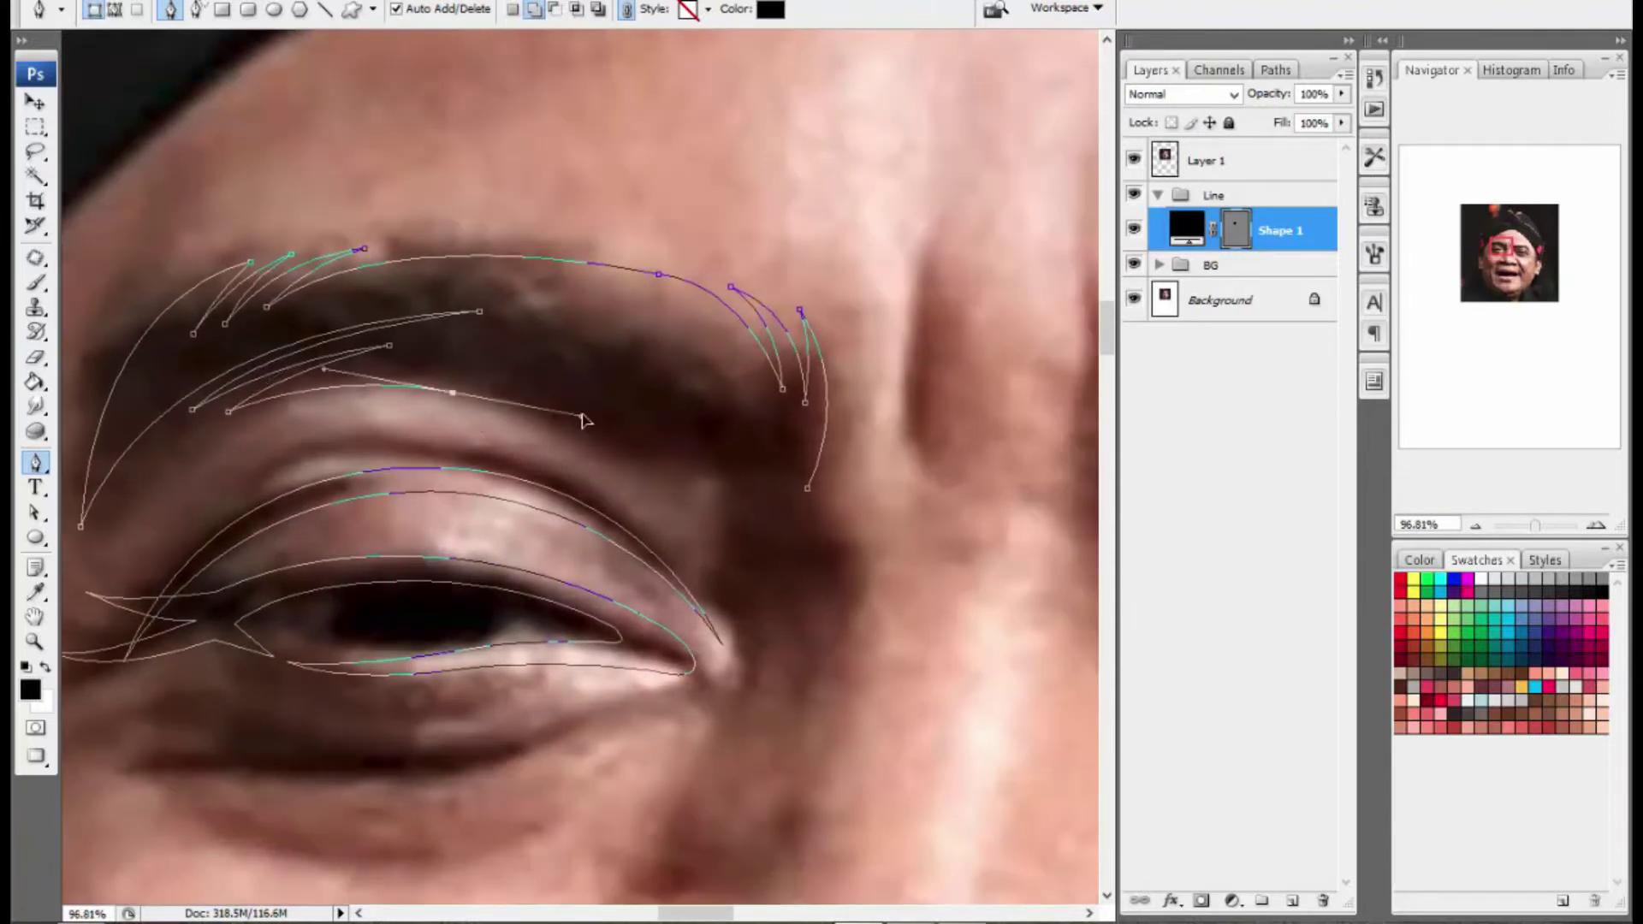
scroll(735, 436, up, 3)
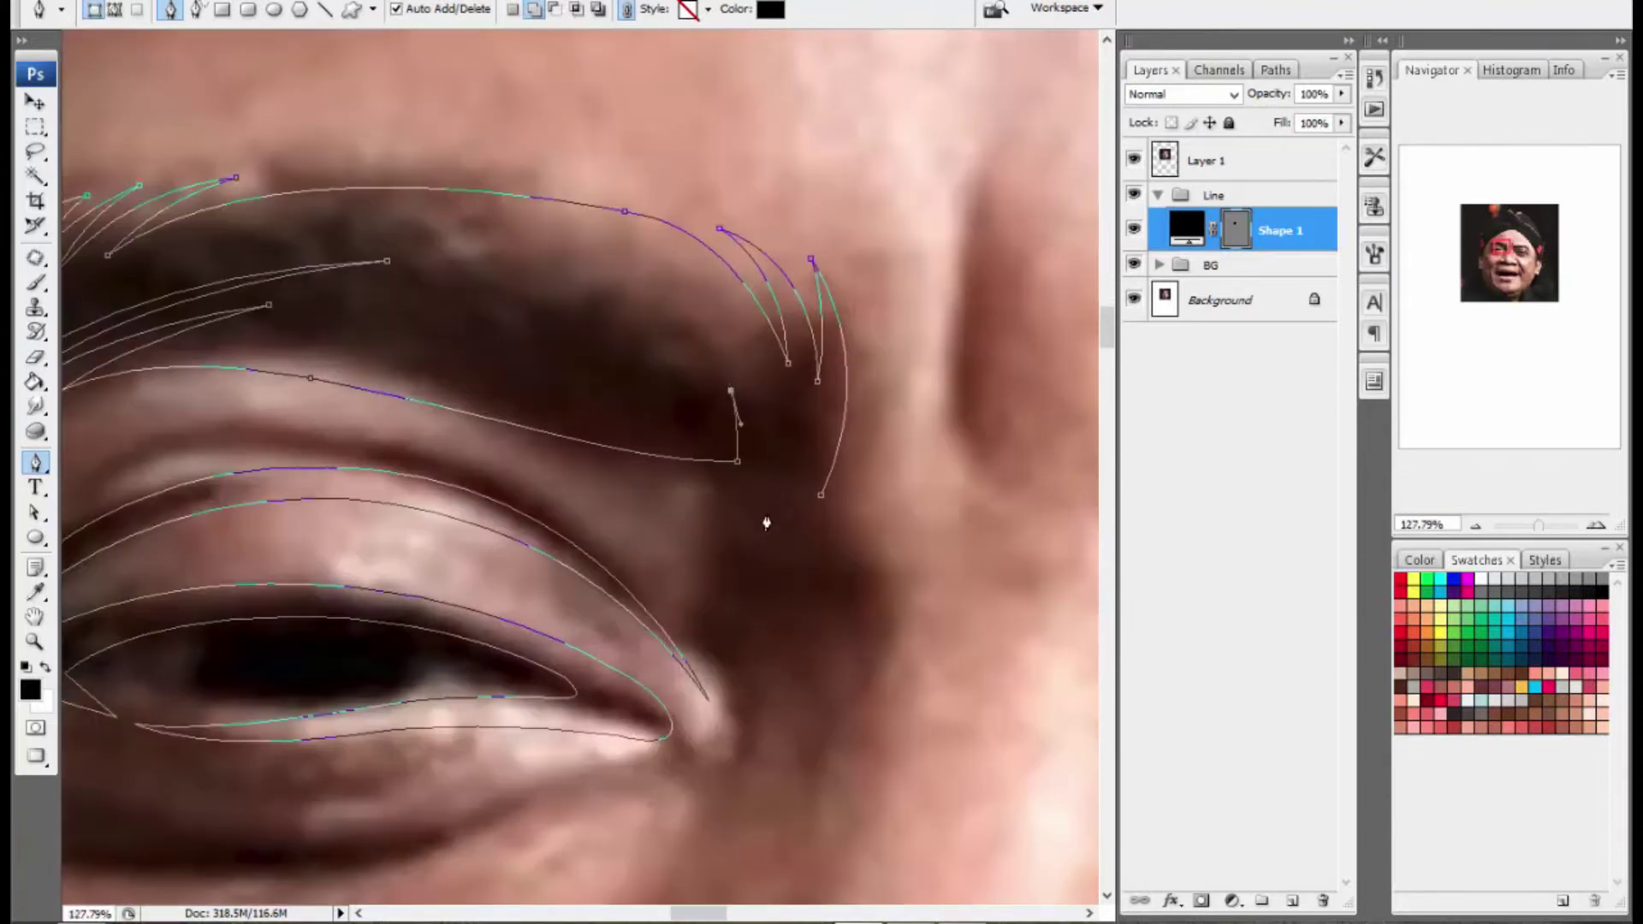
Step: Add pointed hair tips at the left eyebrow's lower inner end and close the eyebrow path
drag(859, 495, 694, 521)
scroll(694, 521, up, 3)
drag(592, 416, 591, 628)
alt+click(592, 416)
scroll(632, 511, up, 3)
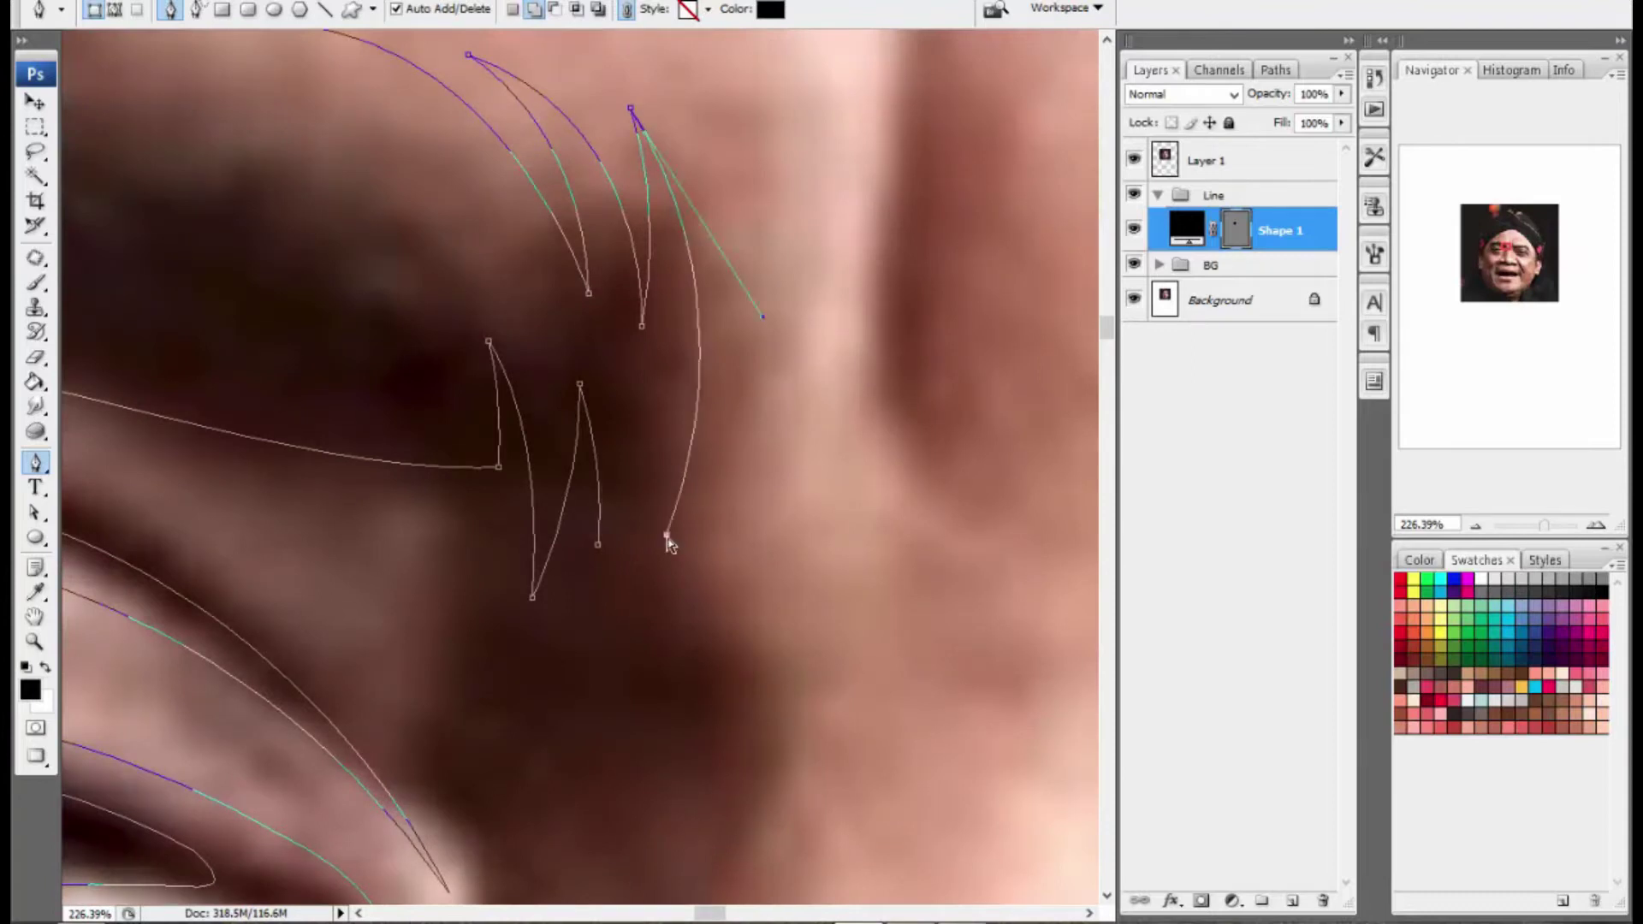
Step: Flip the copied eye outline horizontally, rotate it about 8 degrees onto the right eye, and fit the mirrored eyelid crease above it
scroll(678, 601, down, 5)
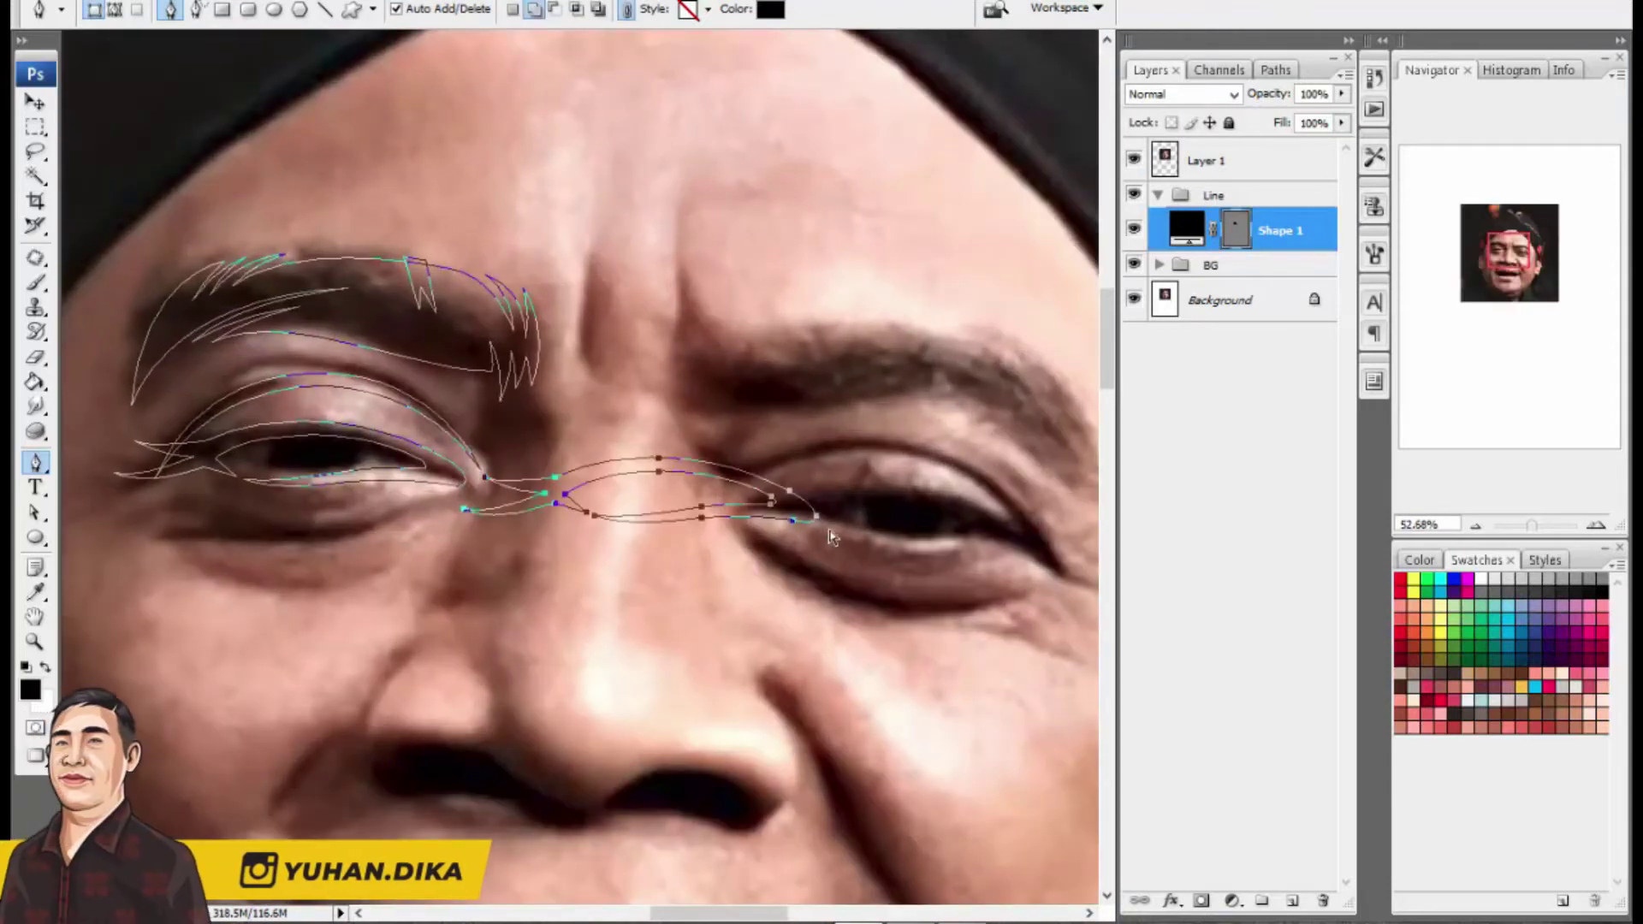
right_click(729, 507)
click(809, 788)
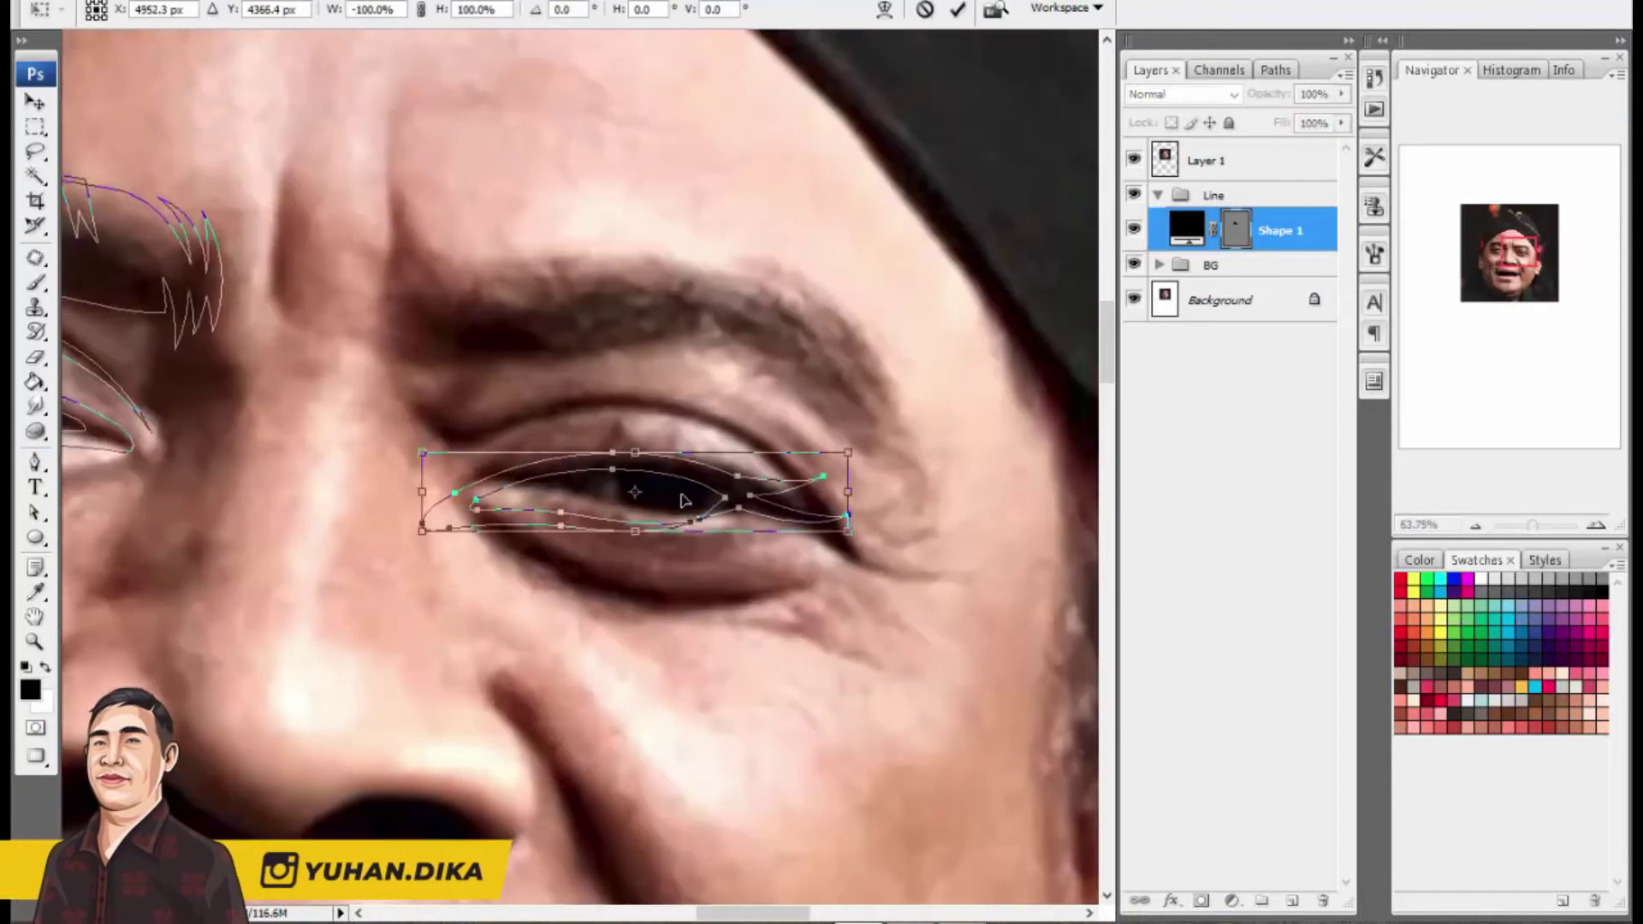
scroll(752, 503, up, 2)
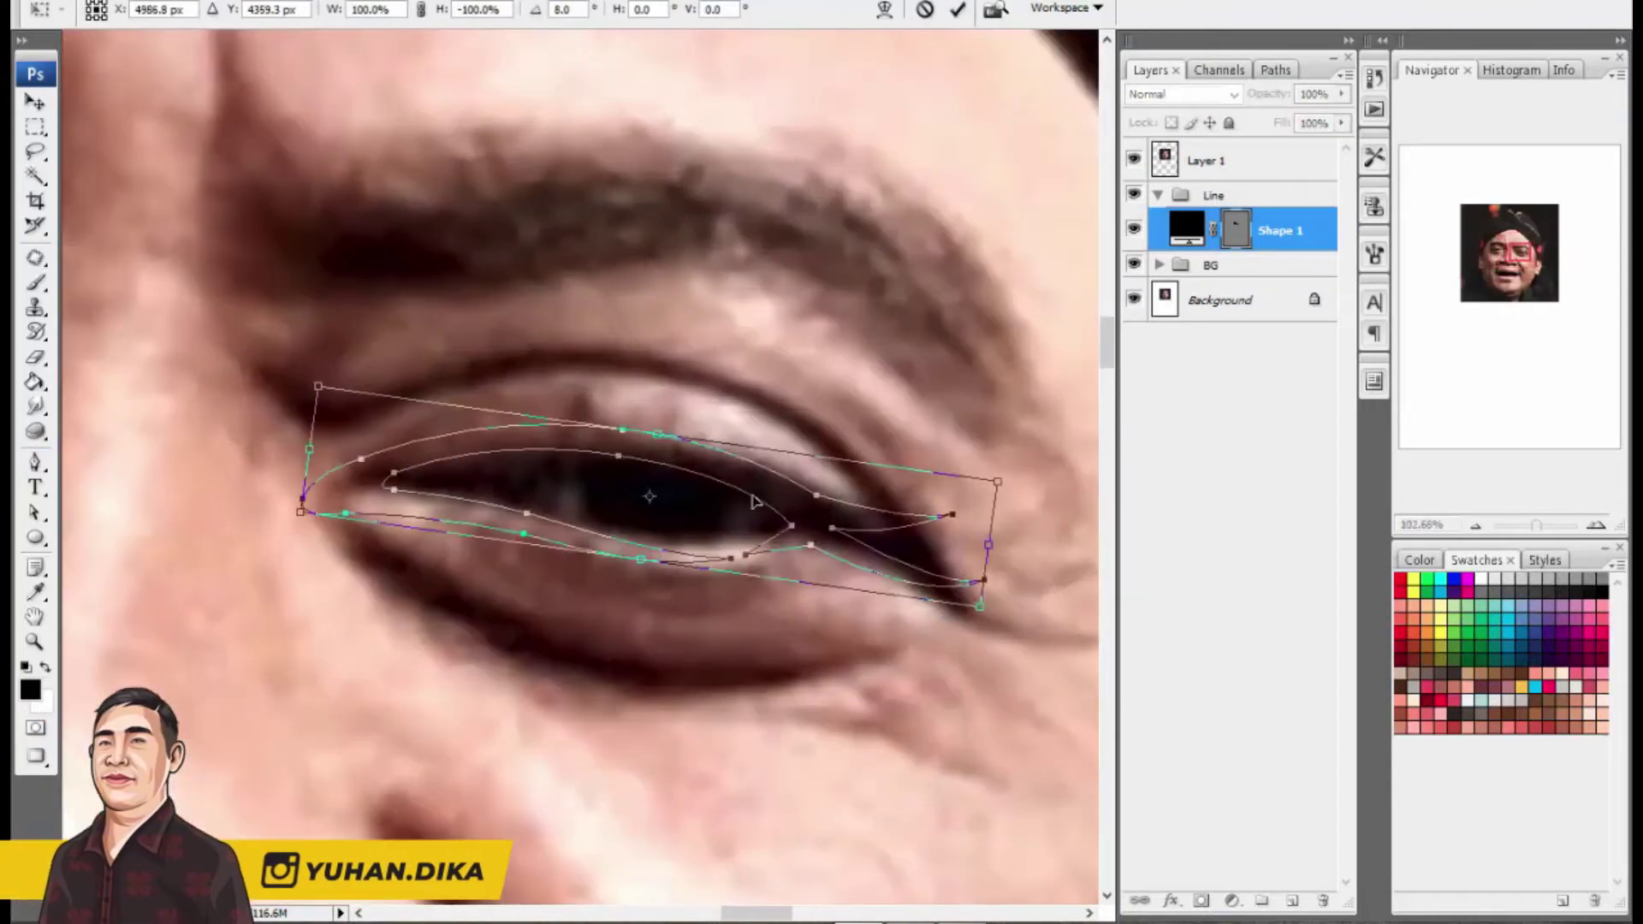
drag(753, 503, 770, 524)
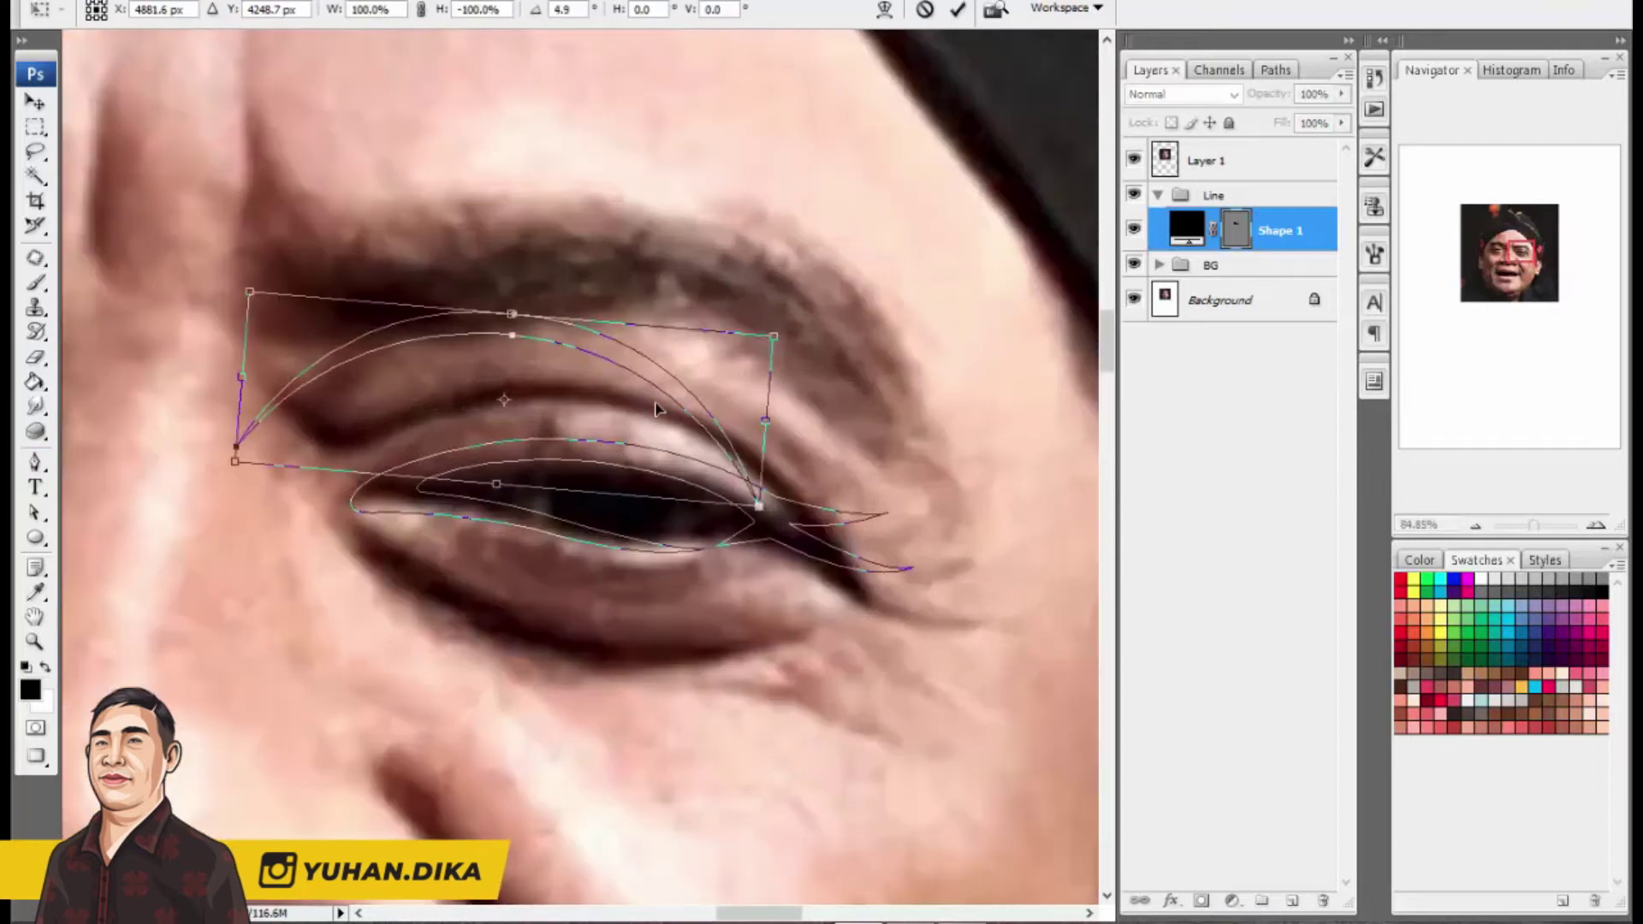
drag(542, 393, 587, 448)
key(Return)
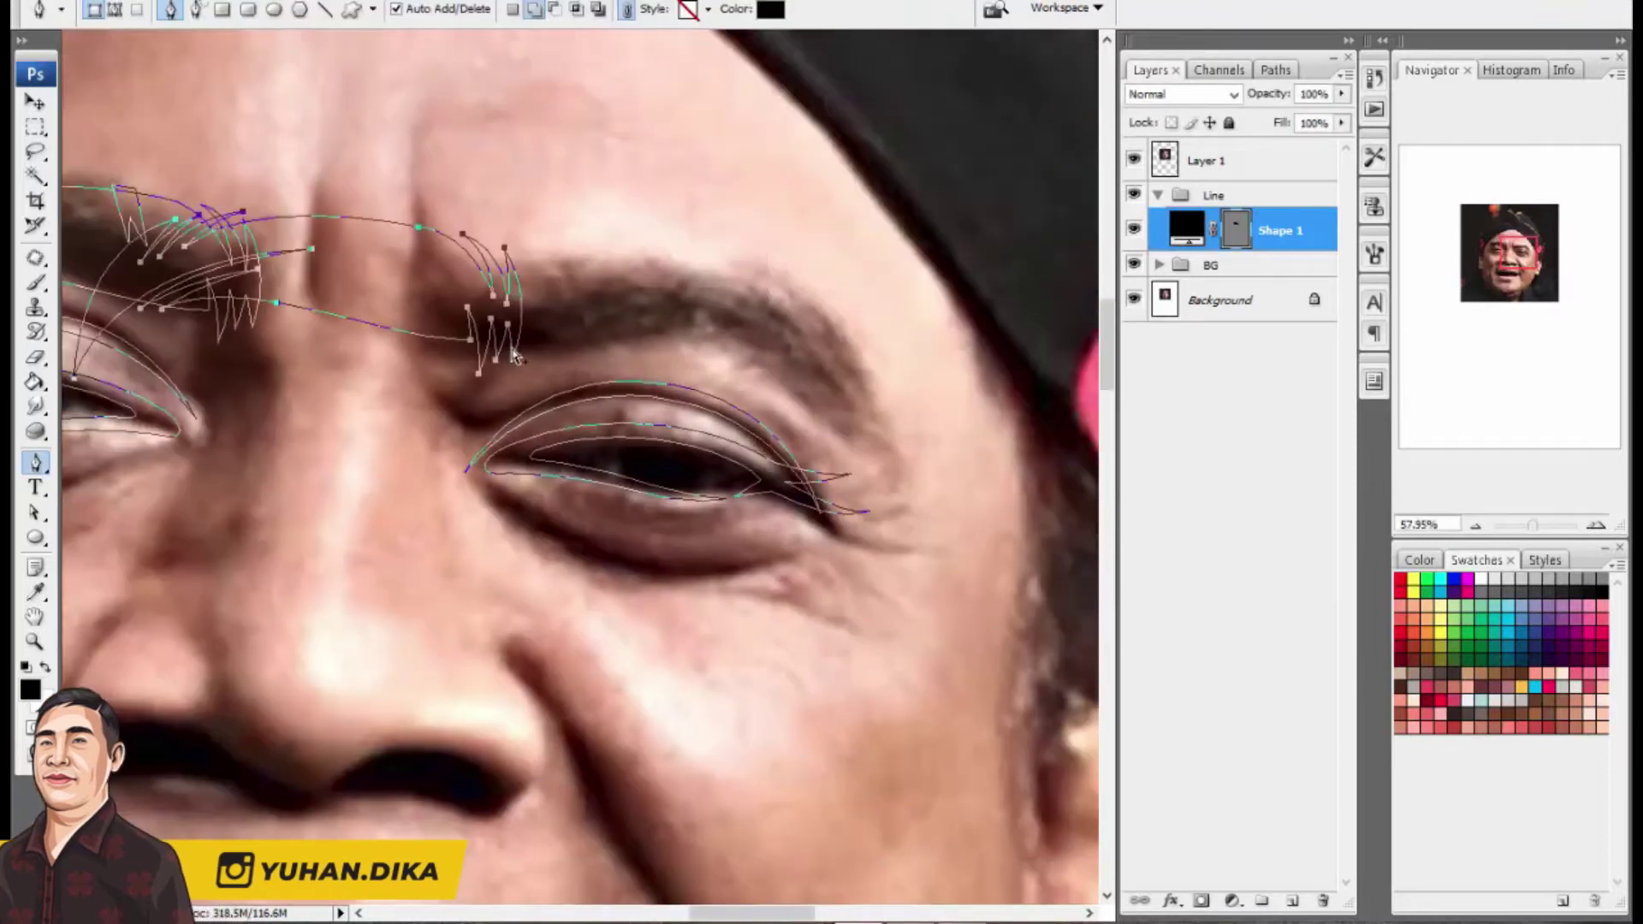
Step: Flip the copied eyebrow outline horizontally and fit it over the photo's right eyebrow
right_click(470, 323)
click(543, 613)
drag(299, 274, 625, 300)
drag(941, 282, 991, 304)
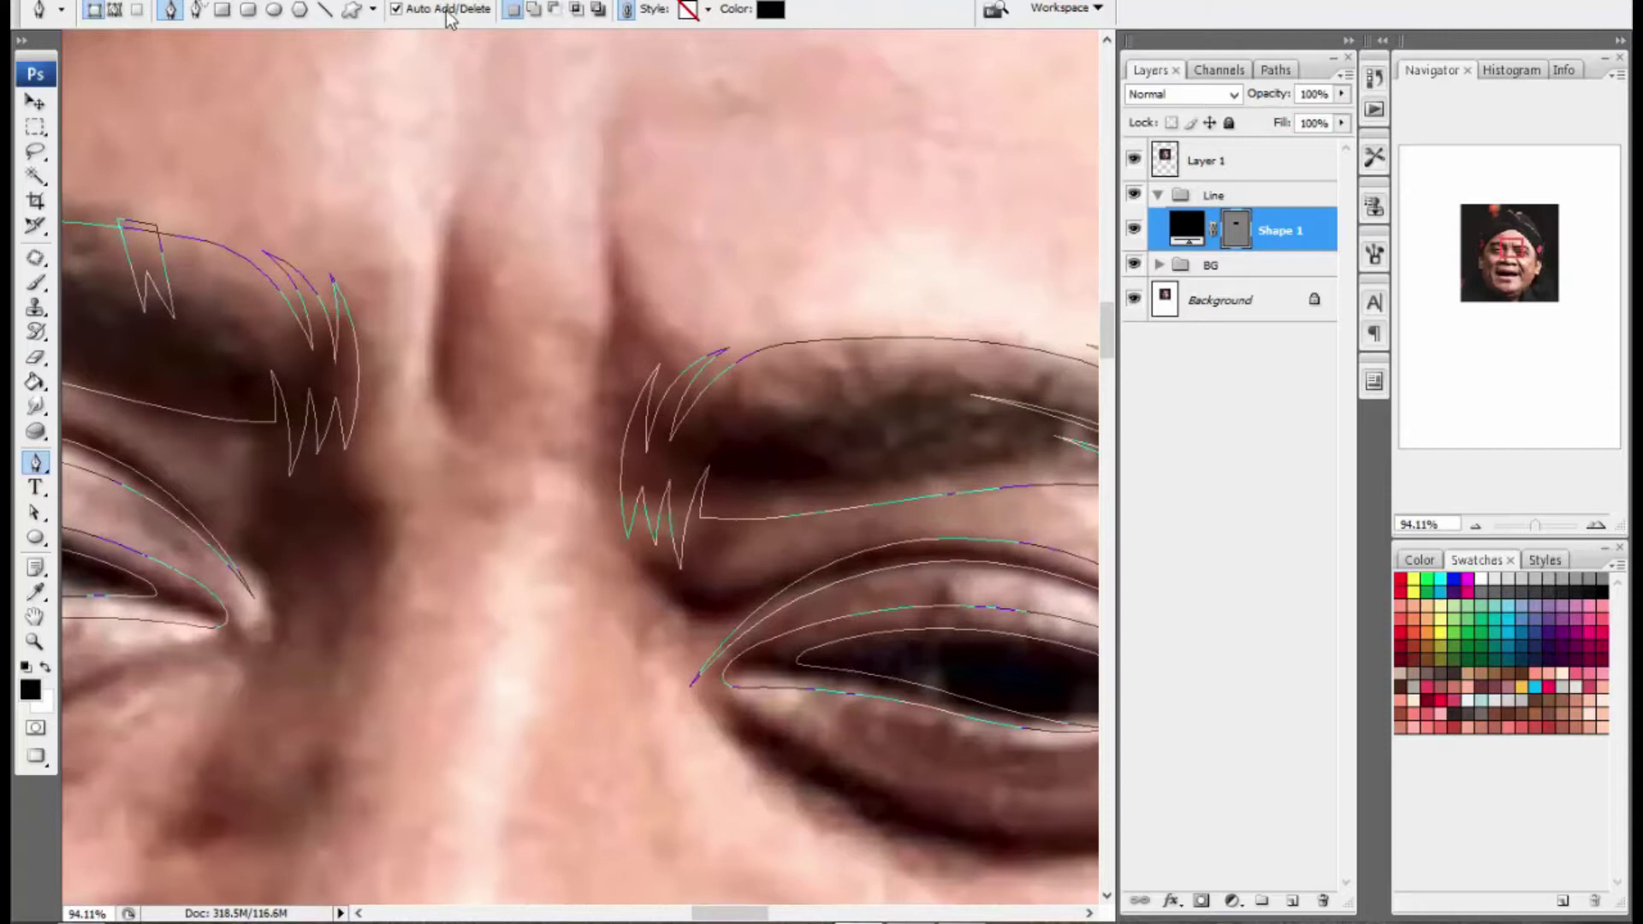
drag(379, 346, 457, 351)
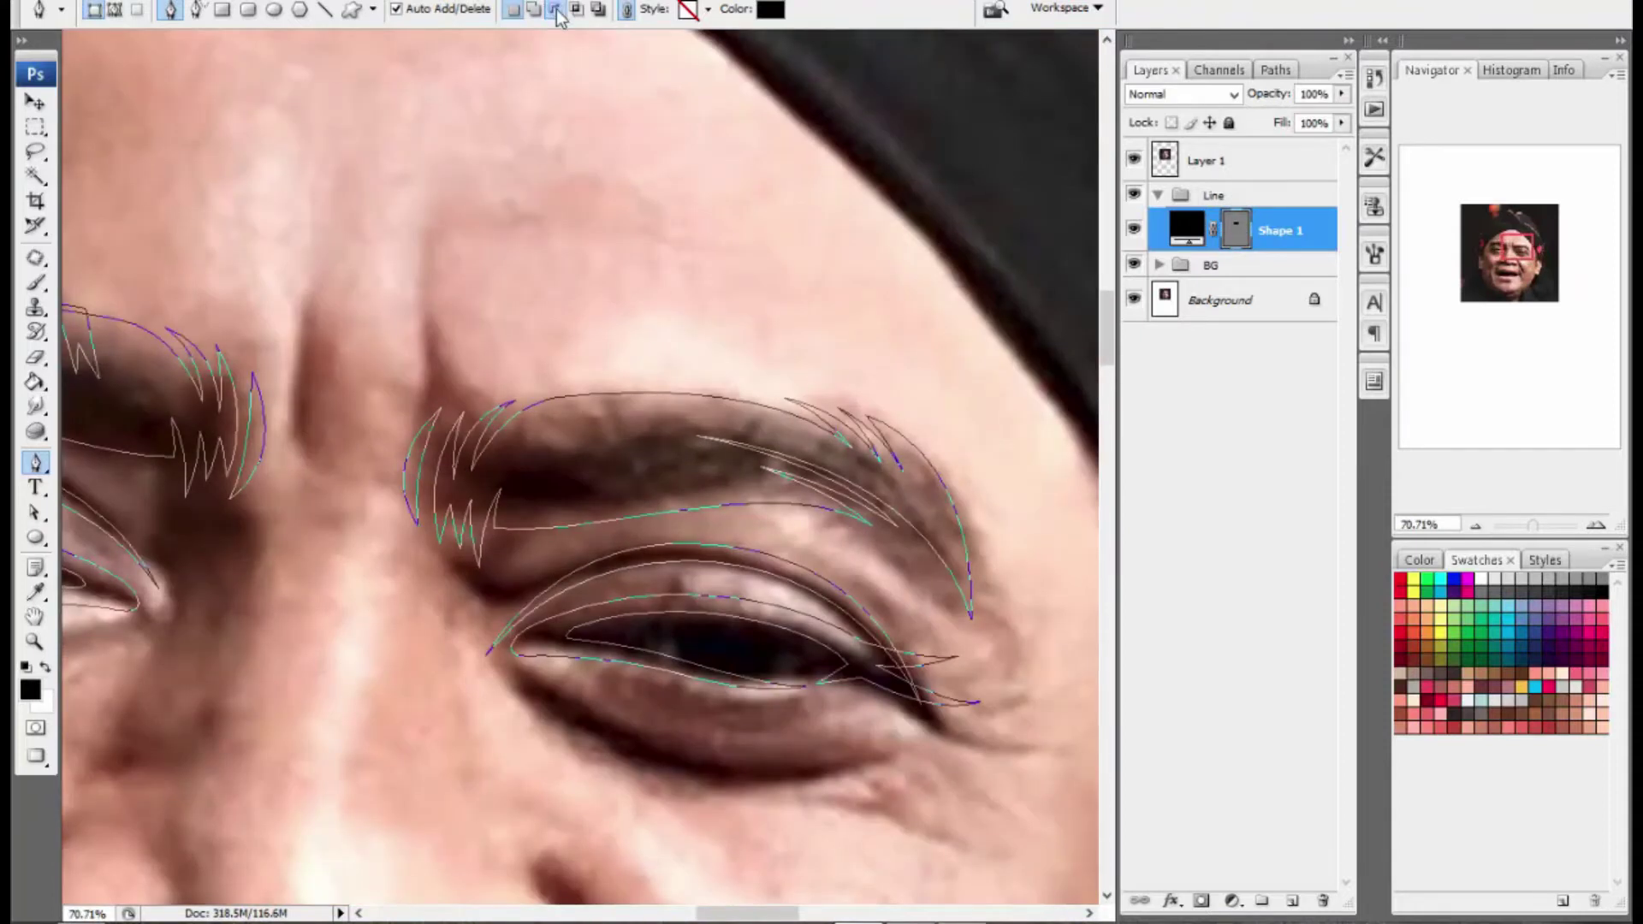
click(1133, 159)
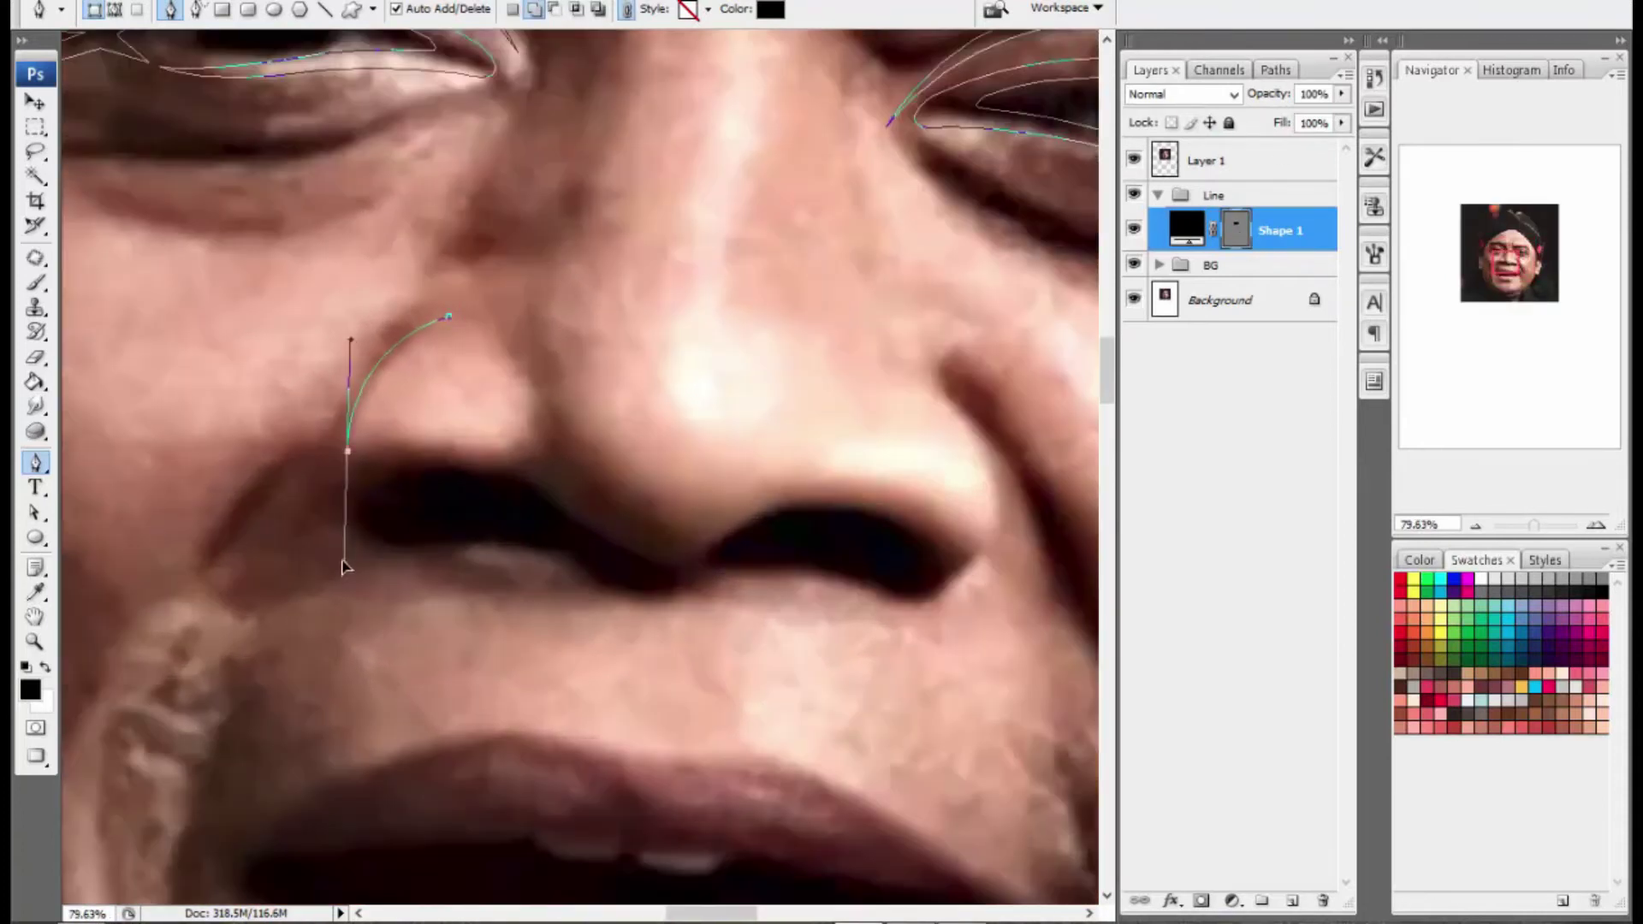
Step: Trace a closed crescent around the outer edge of the nose's left wing
scroll(451, 569, up, 2)
drag(477, 562, 674, 568)
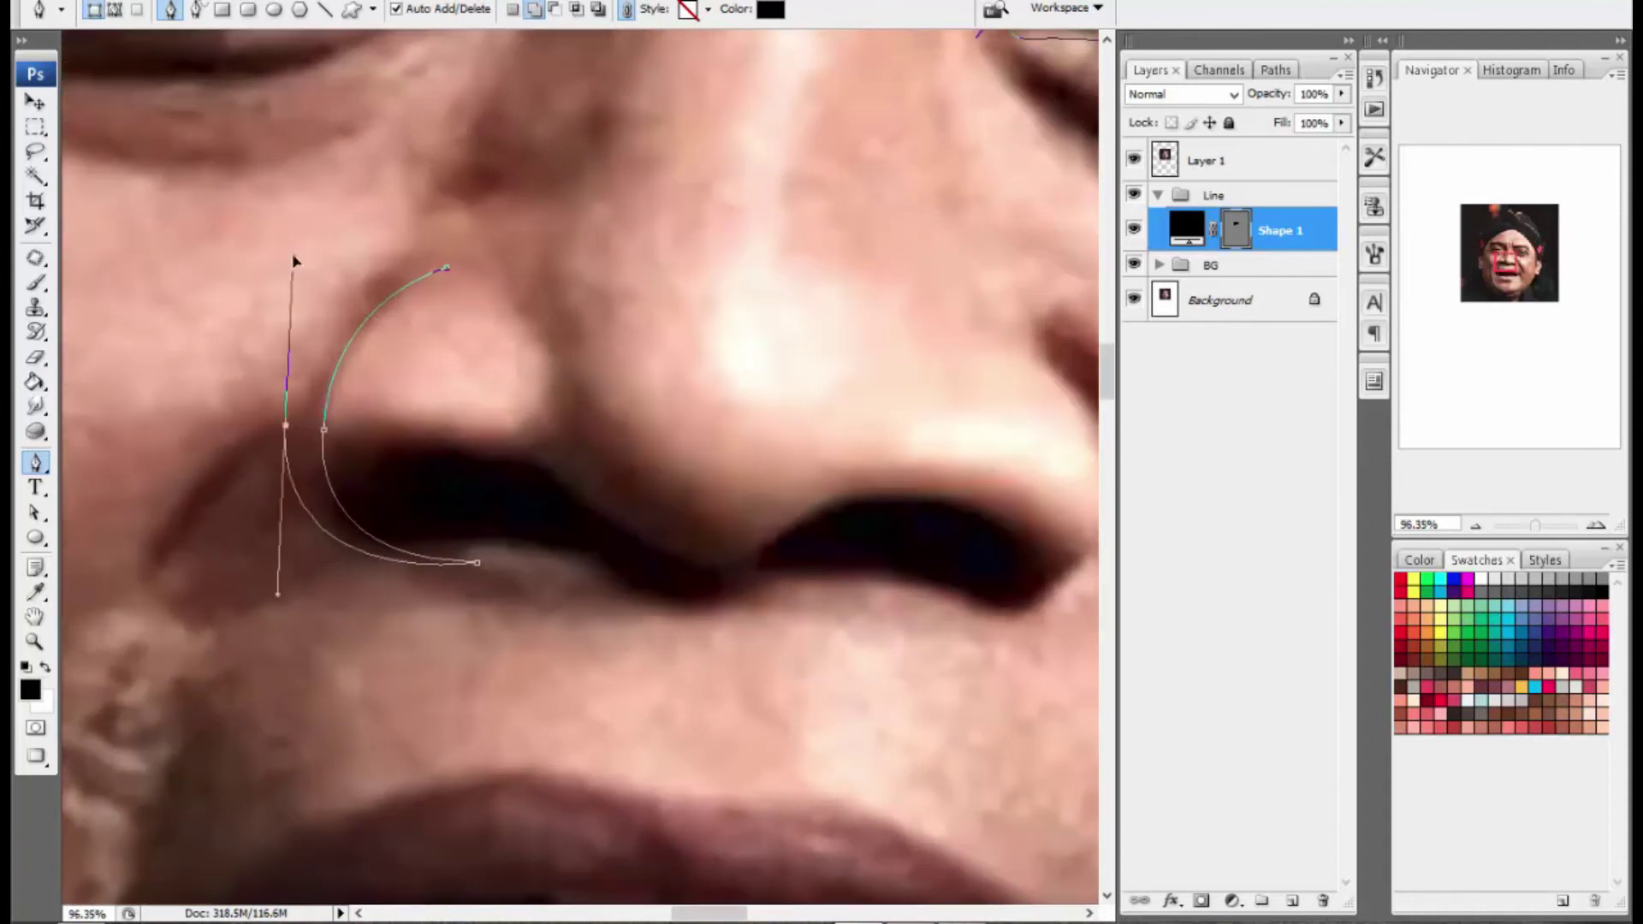
click(447, 274)
scroll(446, 274, down, 3)
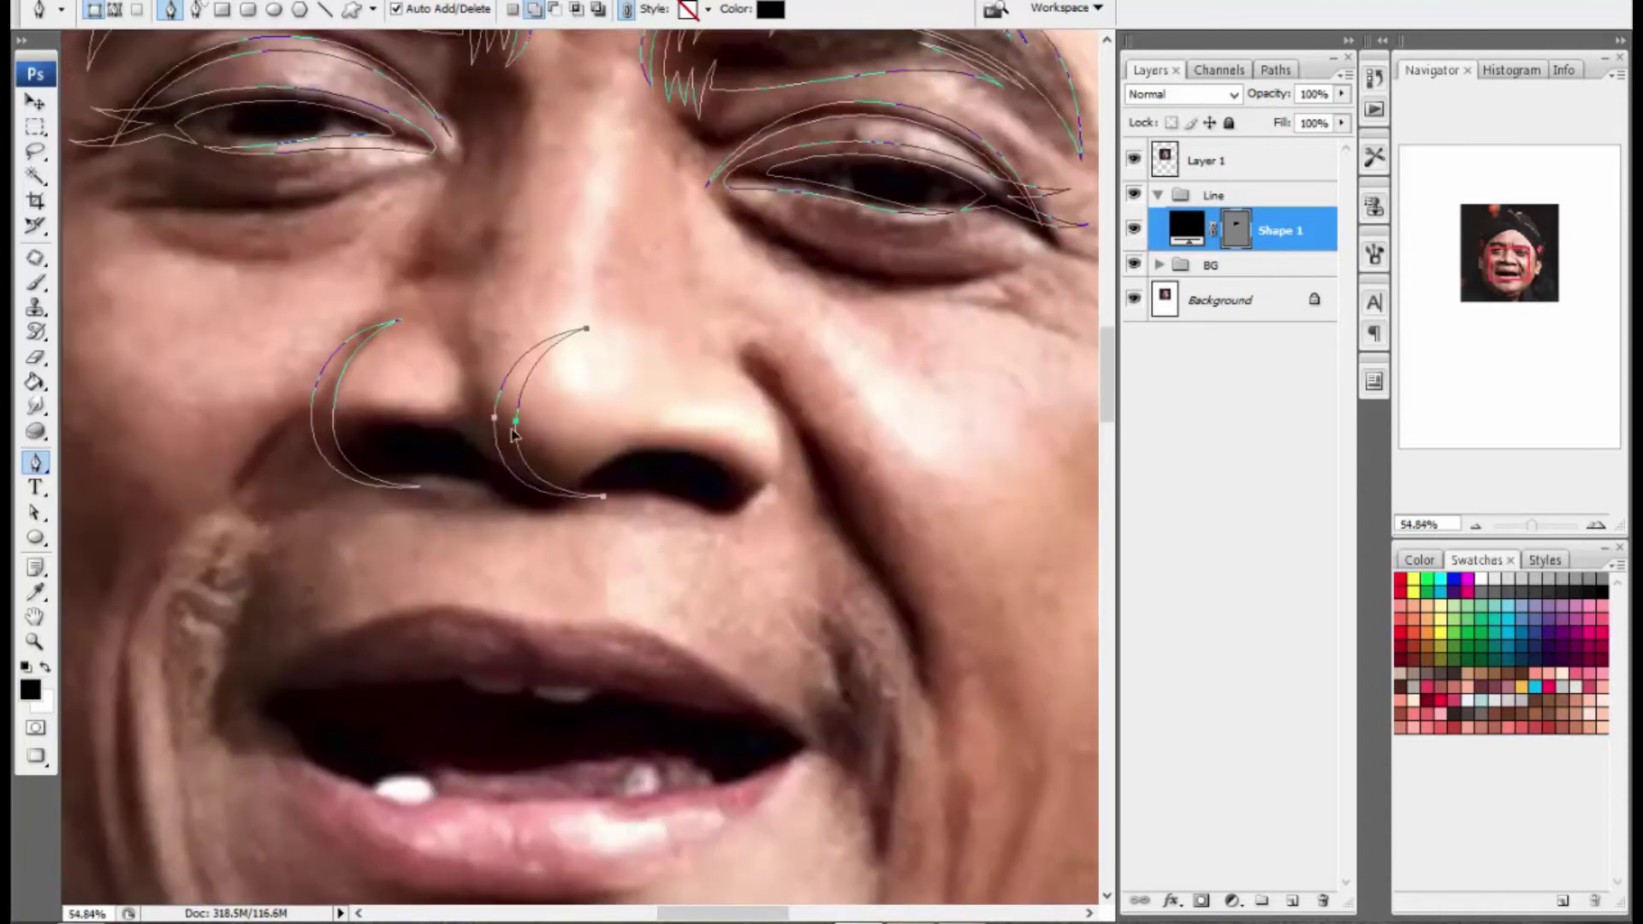
Step: Flip the copied nose-wing crescent horizontally and place it around the nose's right wing
key(ctrl+t)
right_click(513, 417)
click(633, 706)
scroll(554, 372, up, 2)
drag(553, 372, 783, 395)
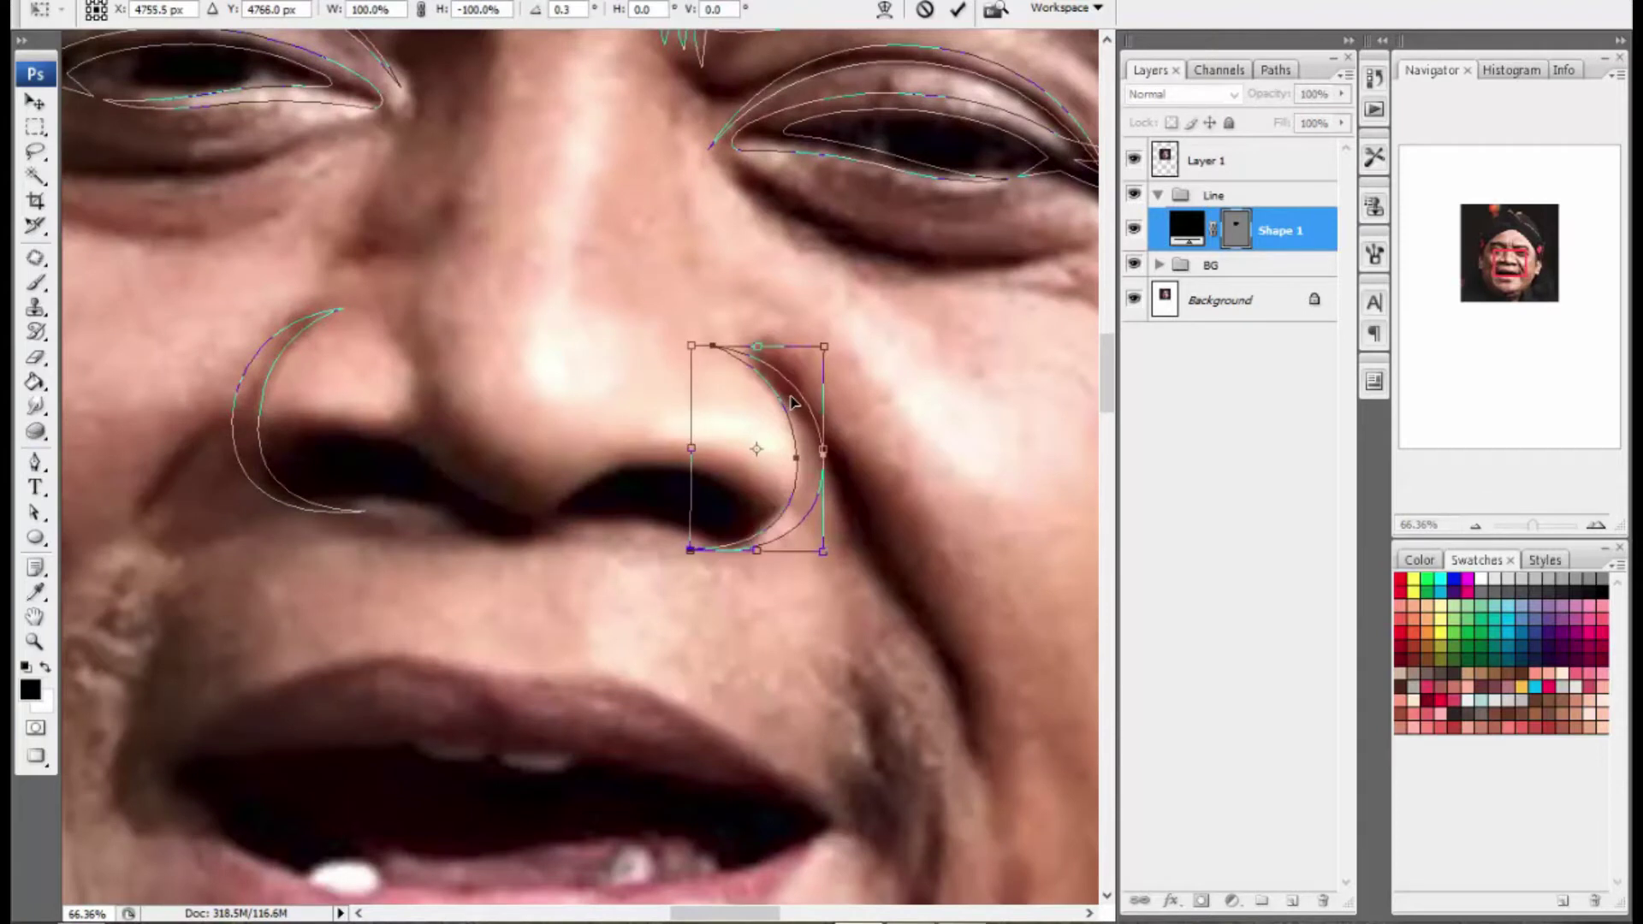
key(Return)
Step: Trace the left nostril's upper and lower edges and extend the path under the nose tip to the right nostril
scroll(416, 499, up, 4)
click(445, 457)
drag(222, 436, 183, 517)
scroll(321, 501, up, 1)
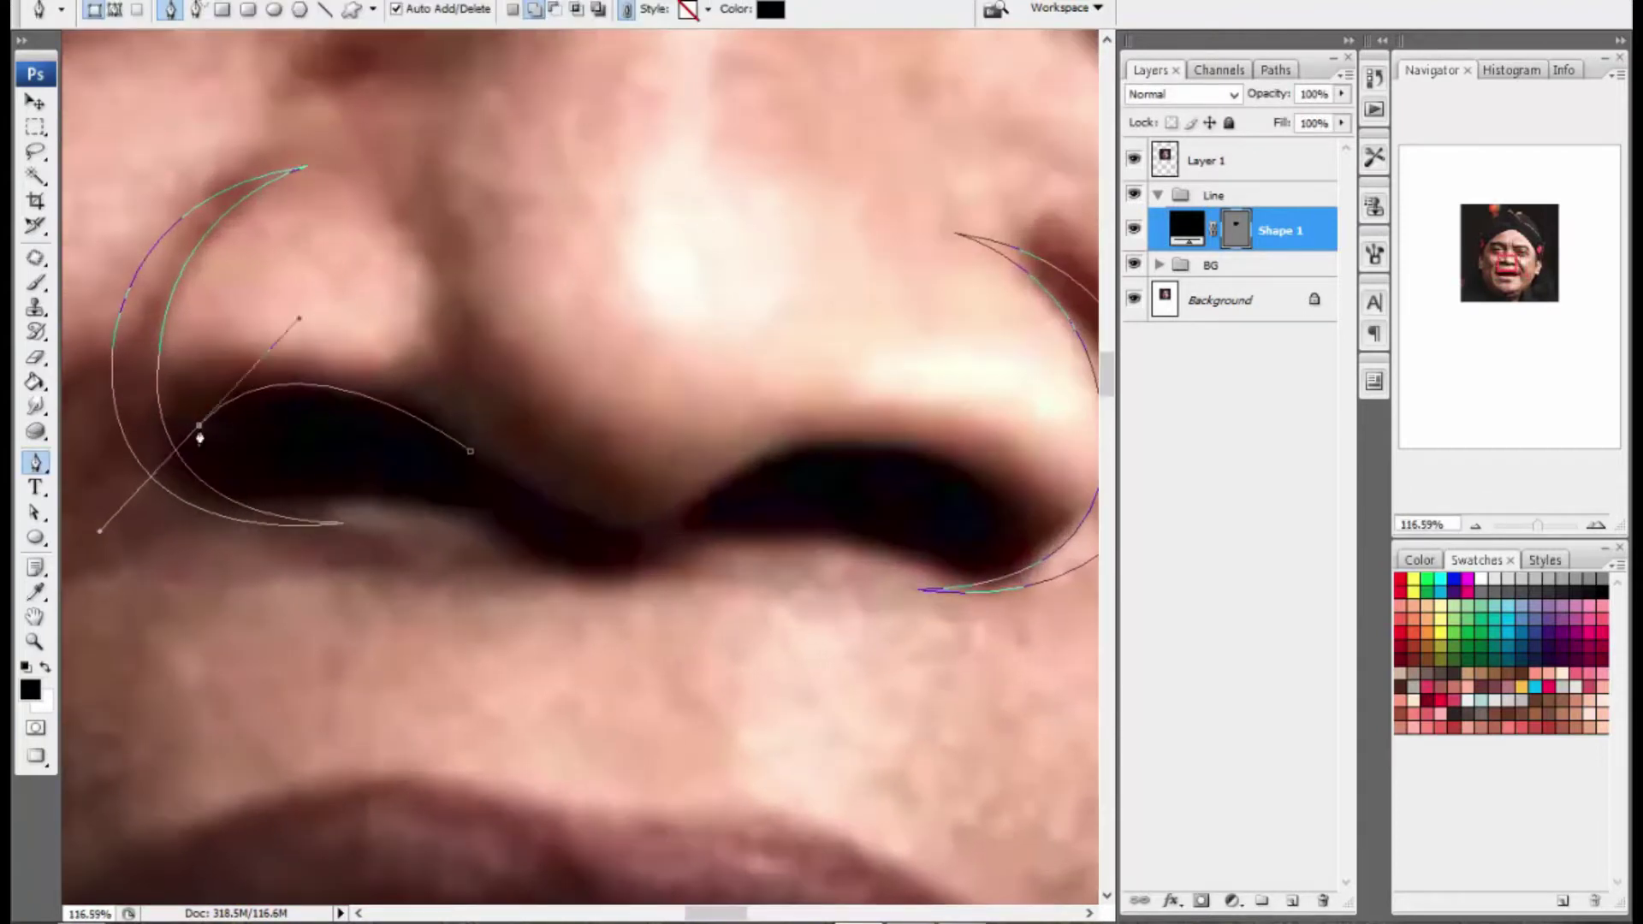
drag(500, 517, 557, 557)
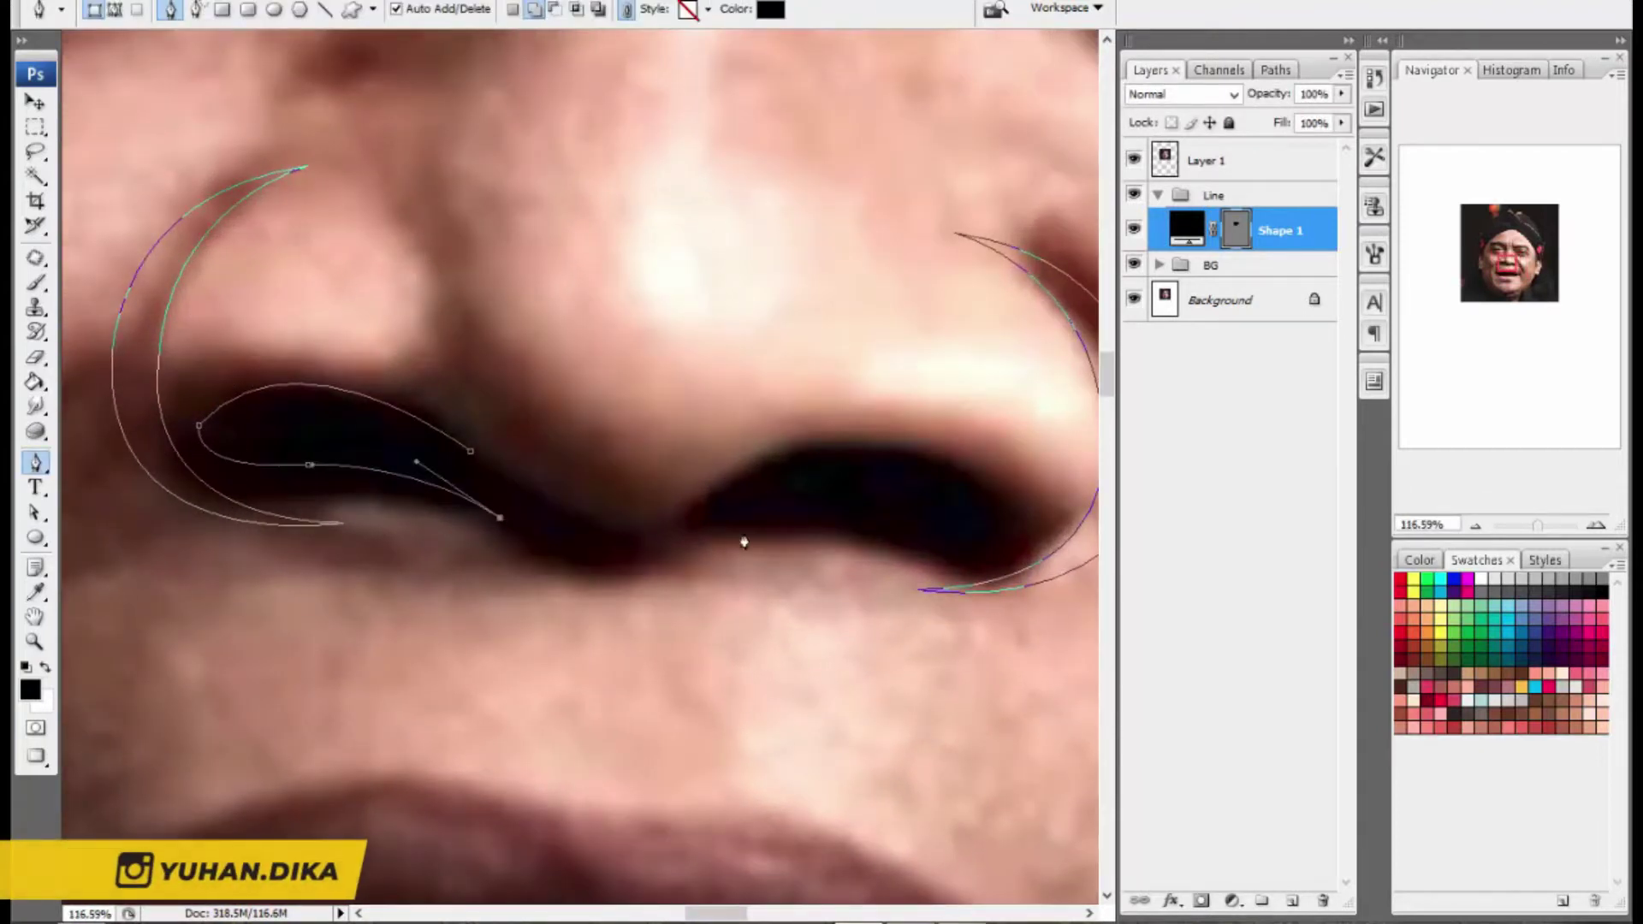
drag(713, 521, 809, 440)
drag(471, 451, 356, 337)
scroll(565, 407, down, 1)
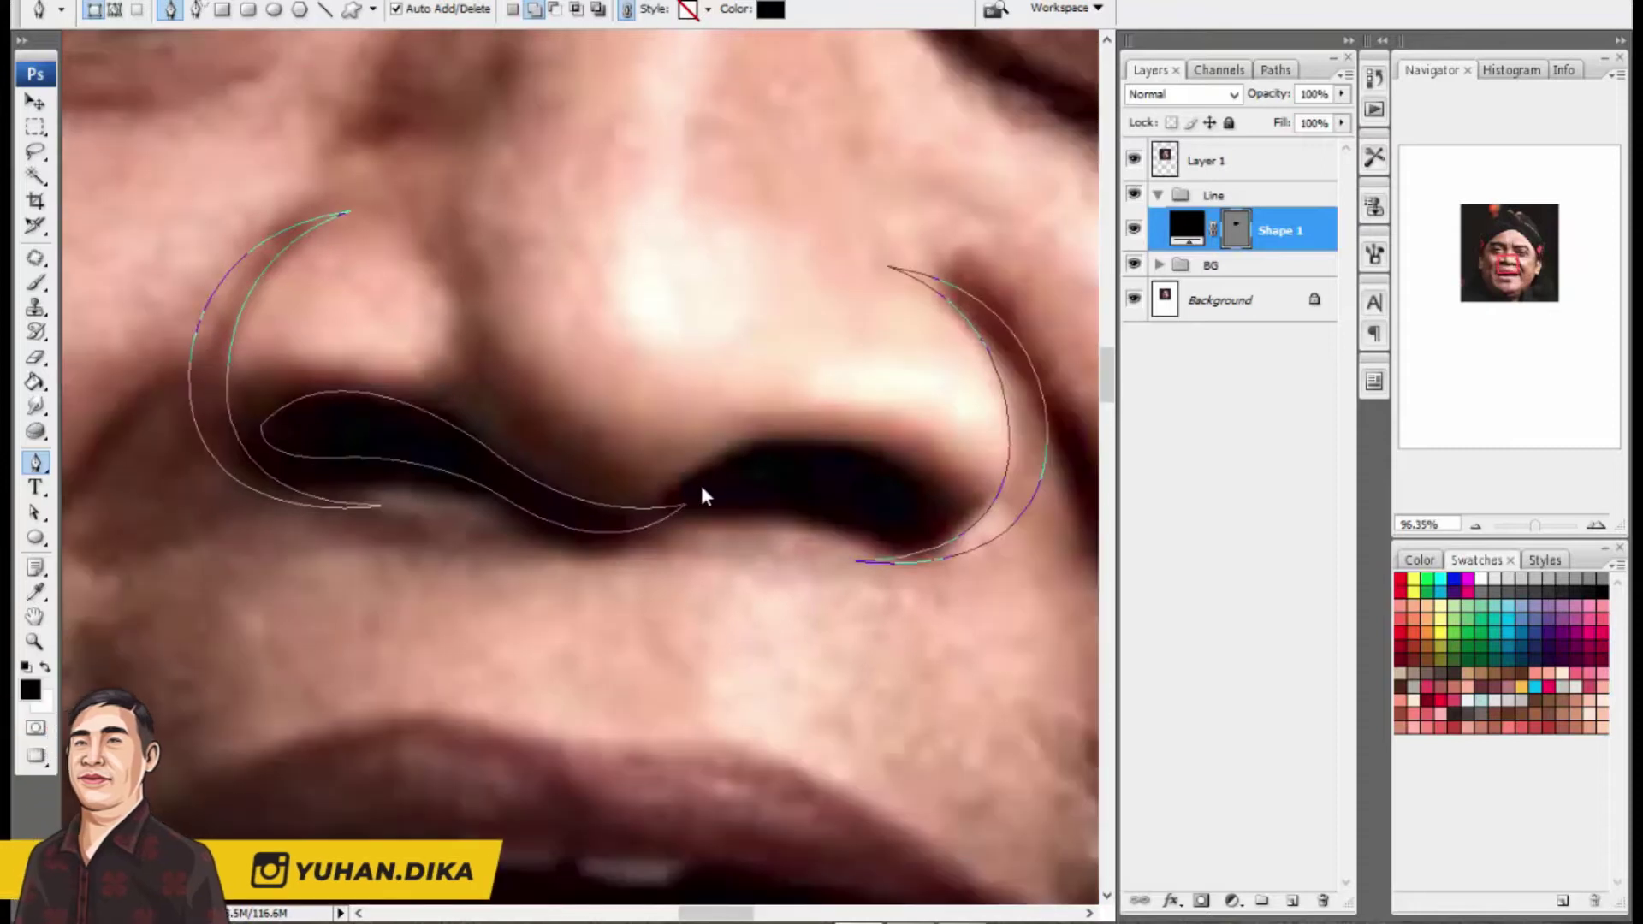
click(703, 480)
drag(946, 503, 1112, 618)
scroll(695, 505, down, 4)
scroll(700, 493, up, 1)
Step: Continue the open nostril path around the right nostril and back under the nose tip, closing it at the left nostril
scroll(552, 490, up, 5)
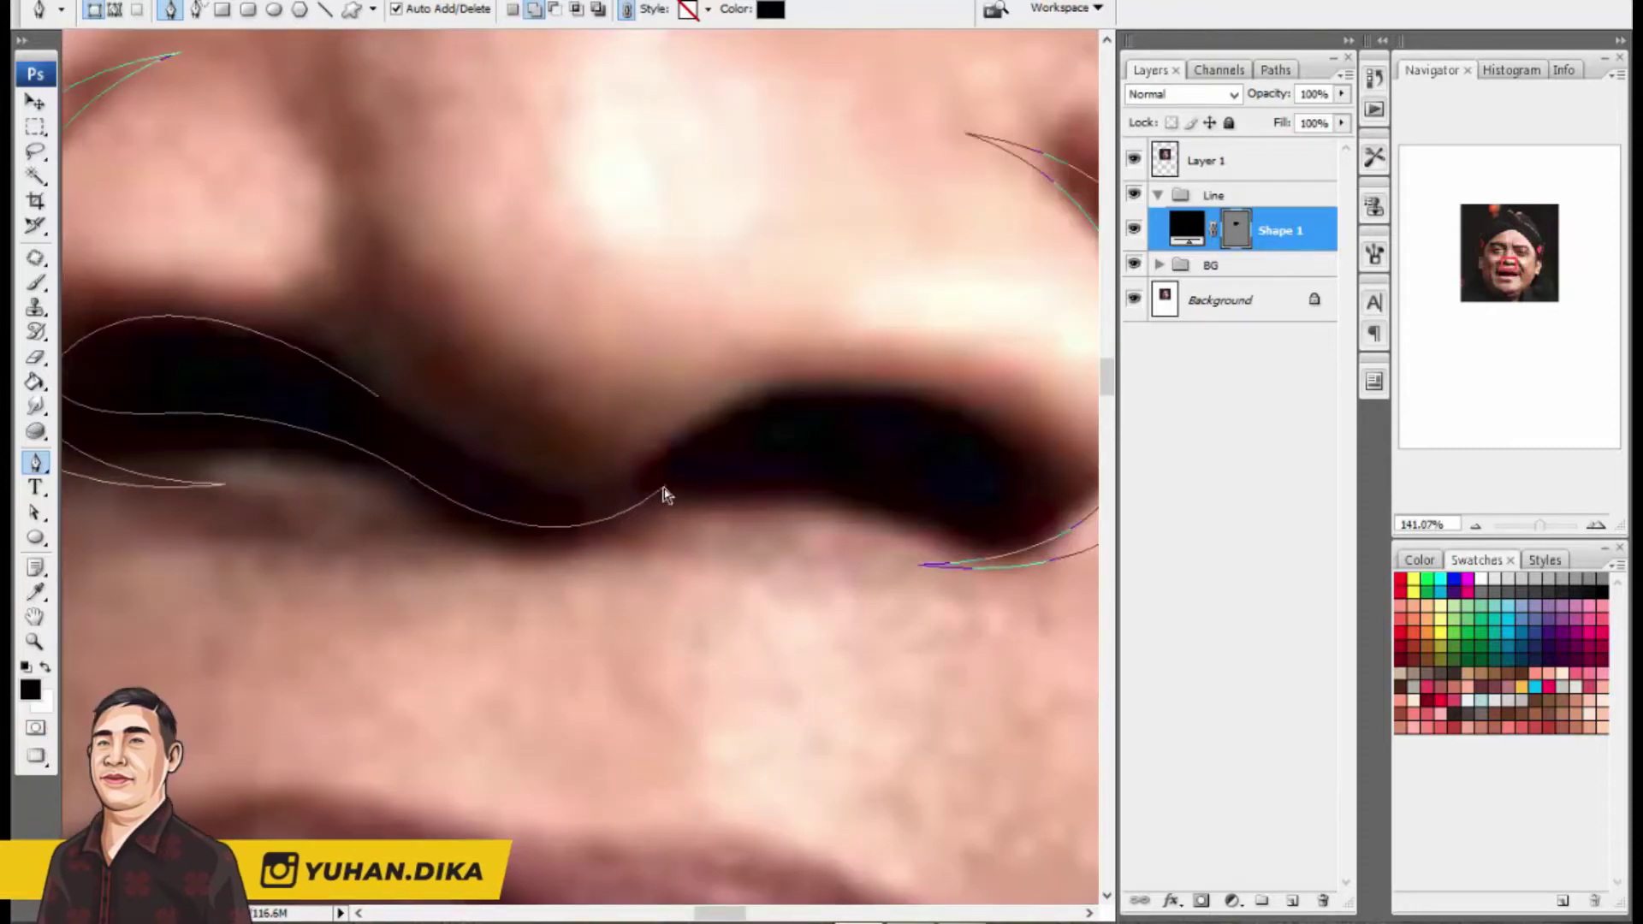
scroll(719, 488, down, 1)
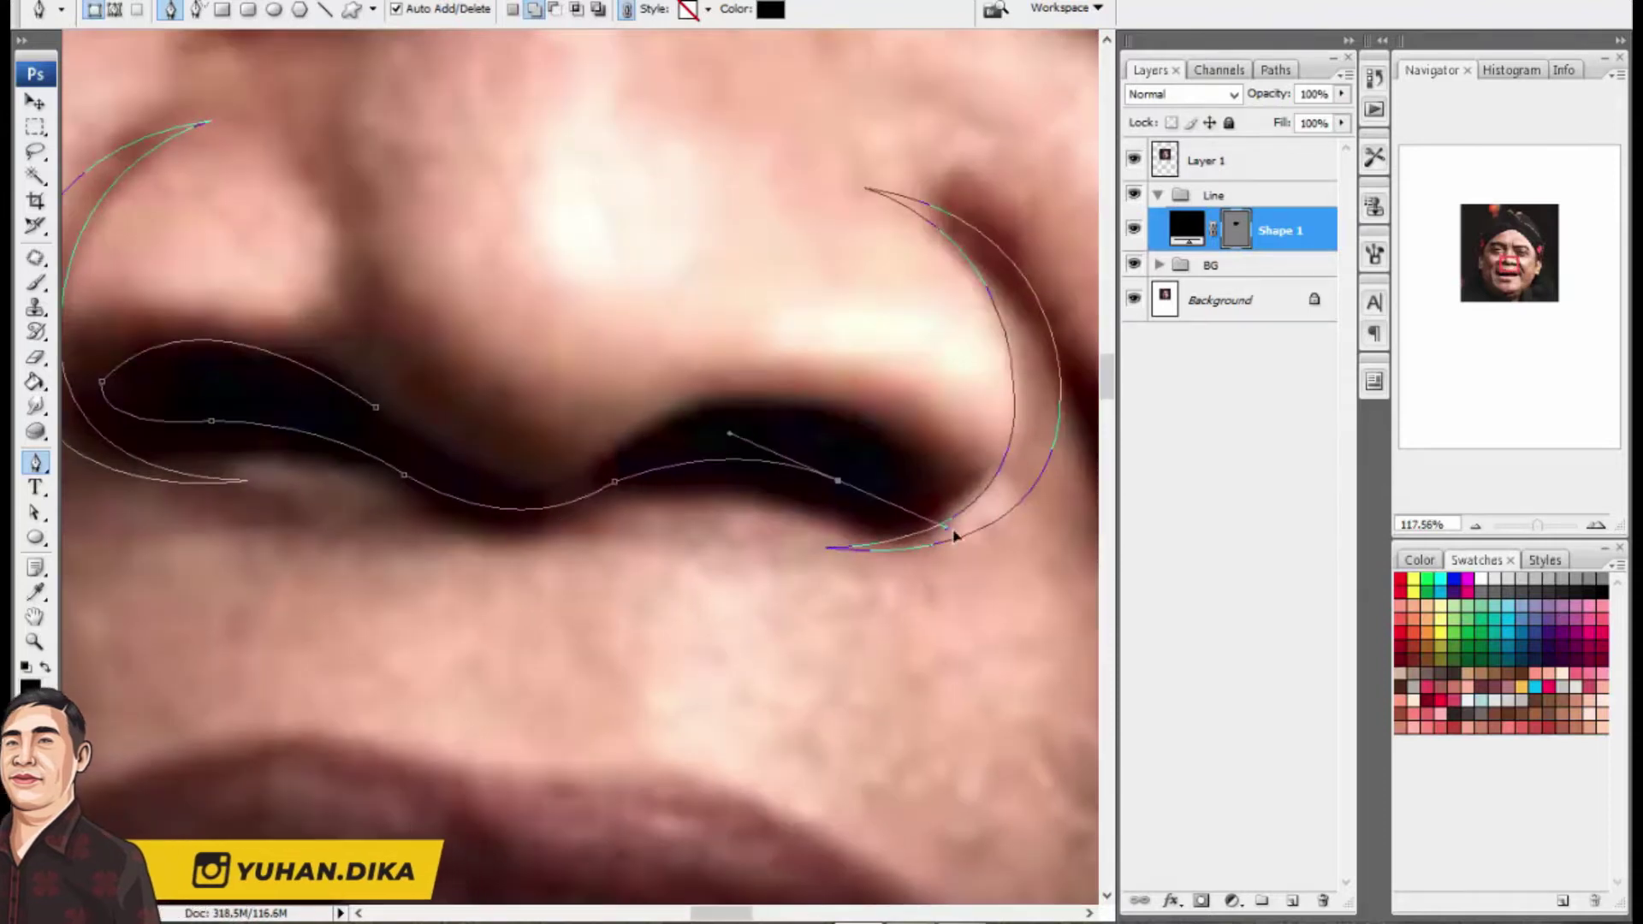
drag(812, 475, 668, 428)
scroll(898, 466, up, 1)
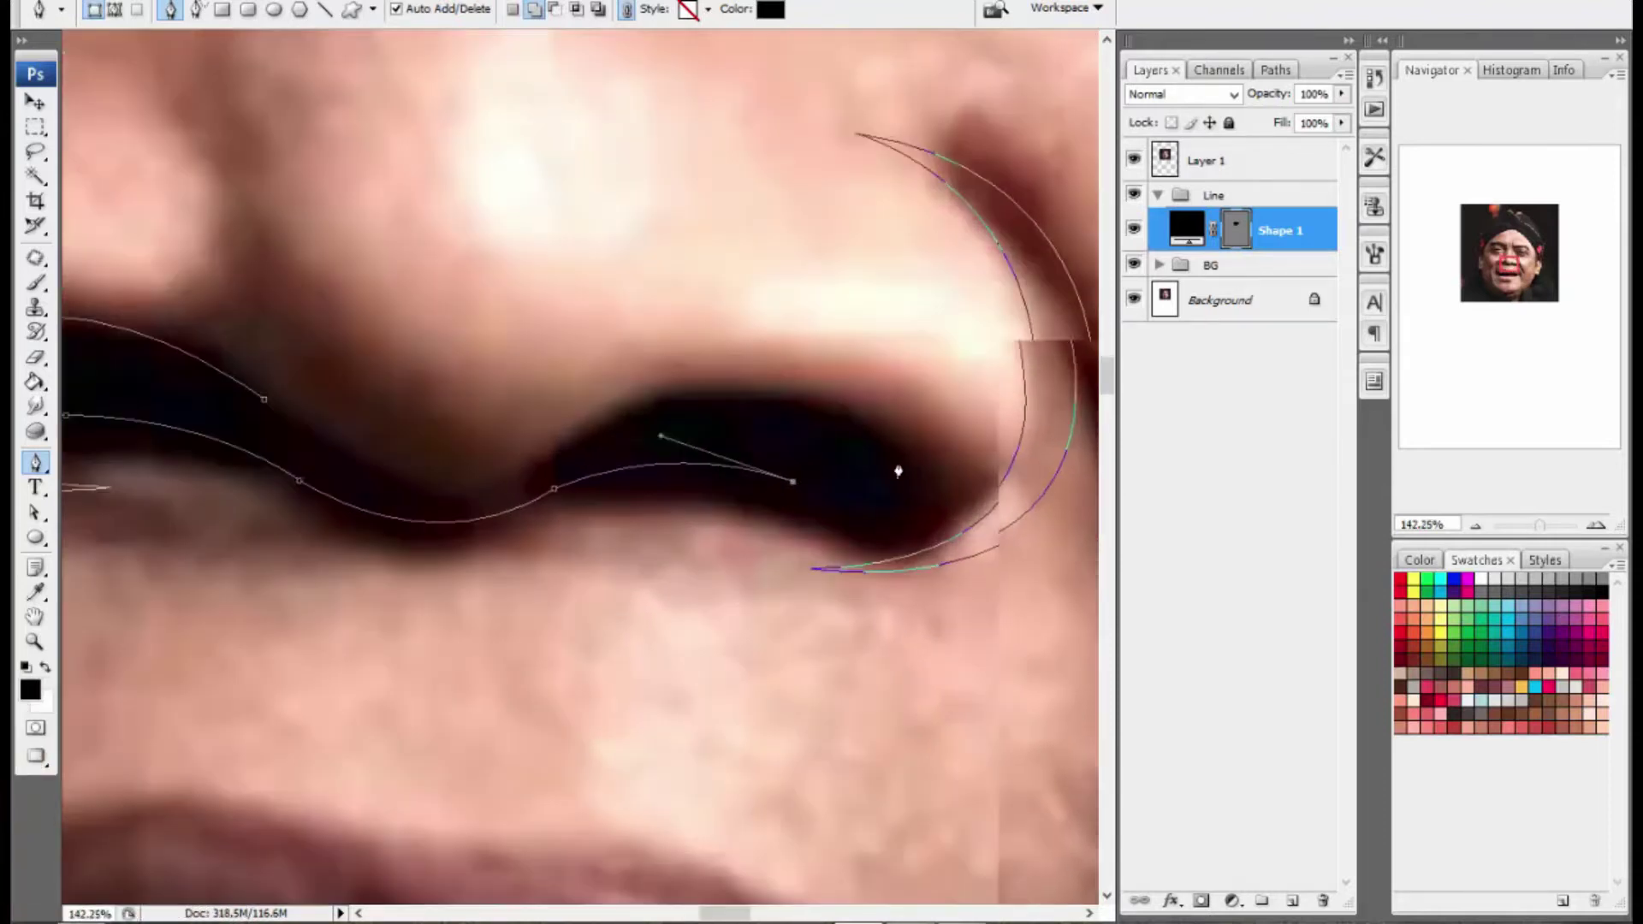
scroll(739, 445, down, 1)
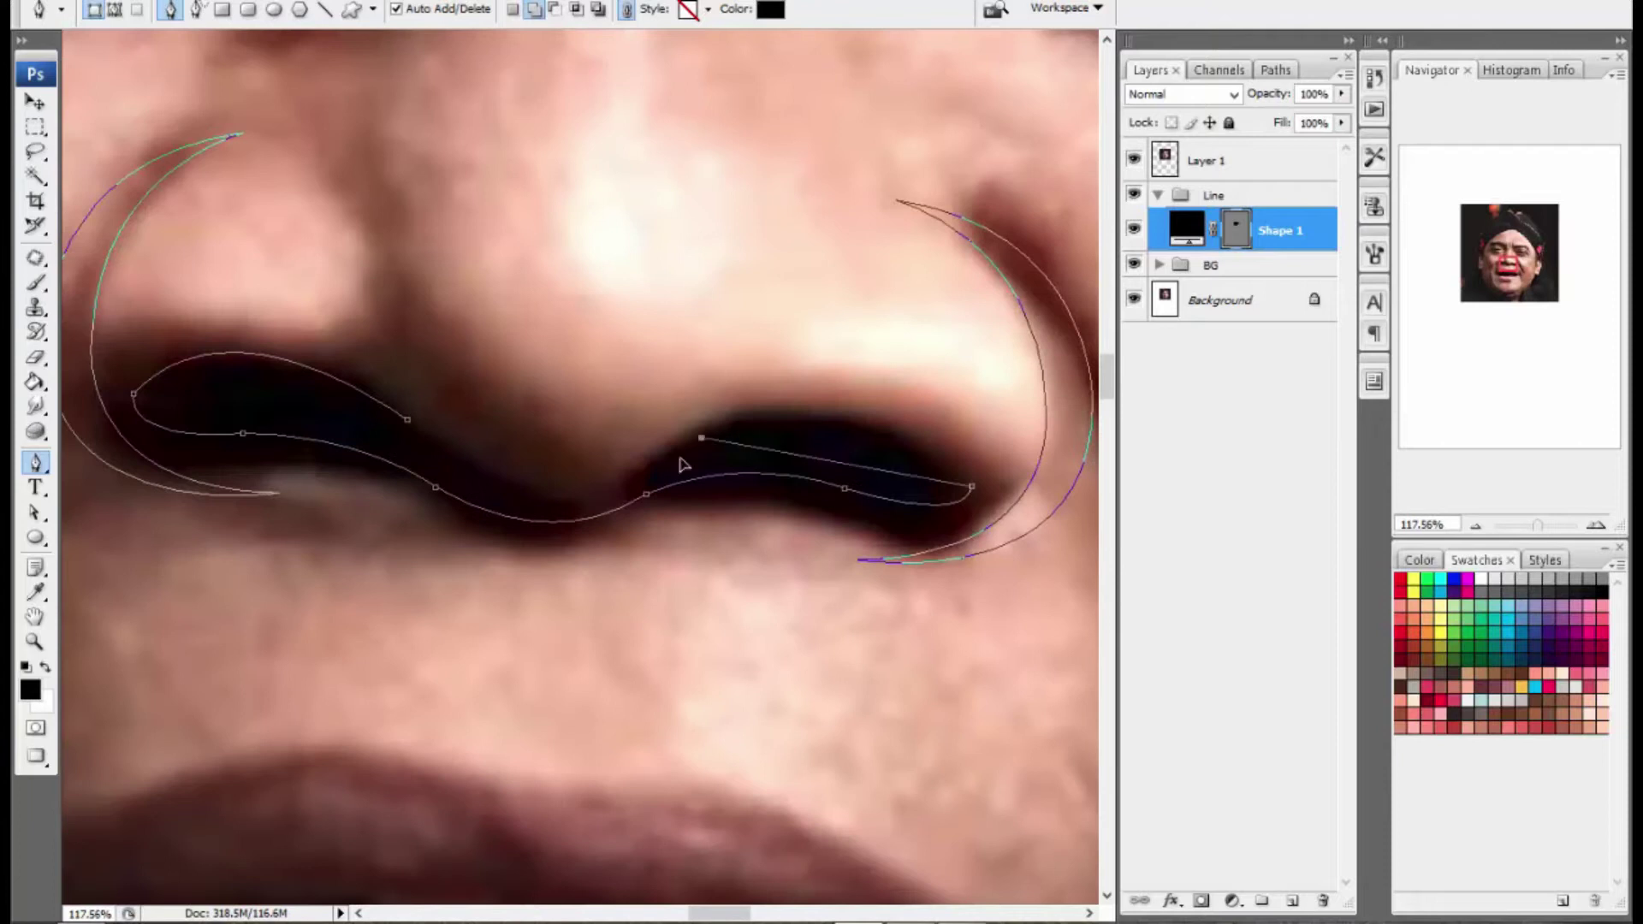
scroll(575, 460, up, 2)
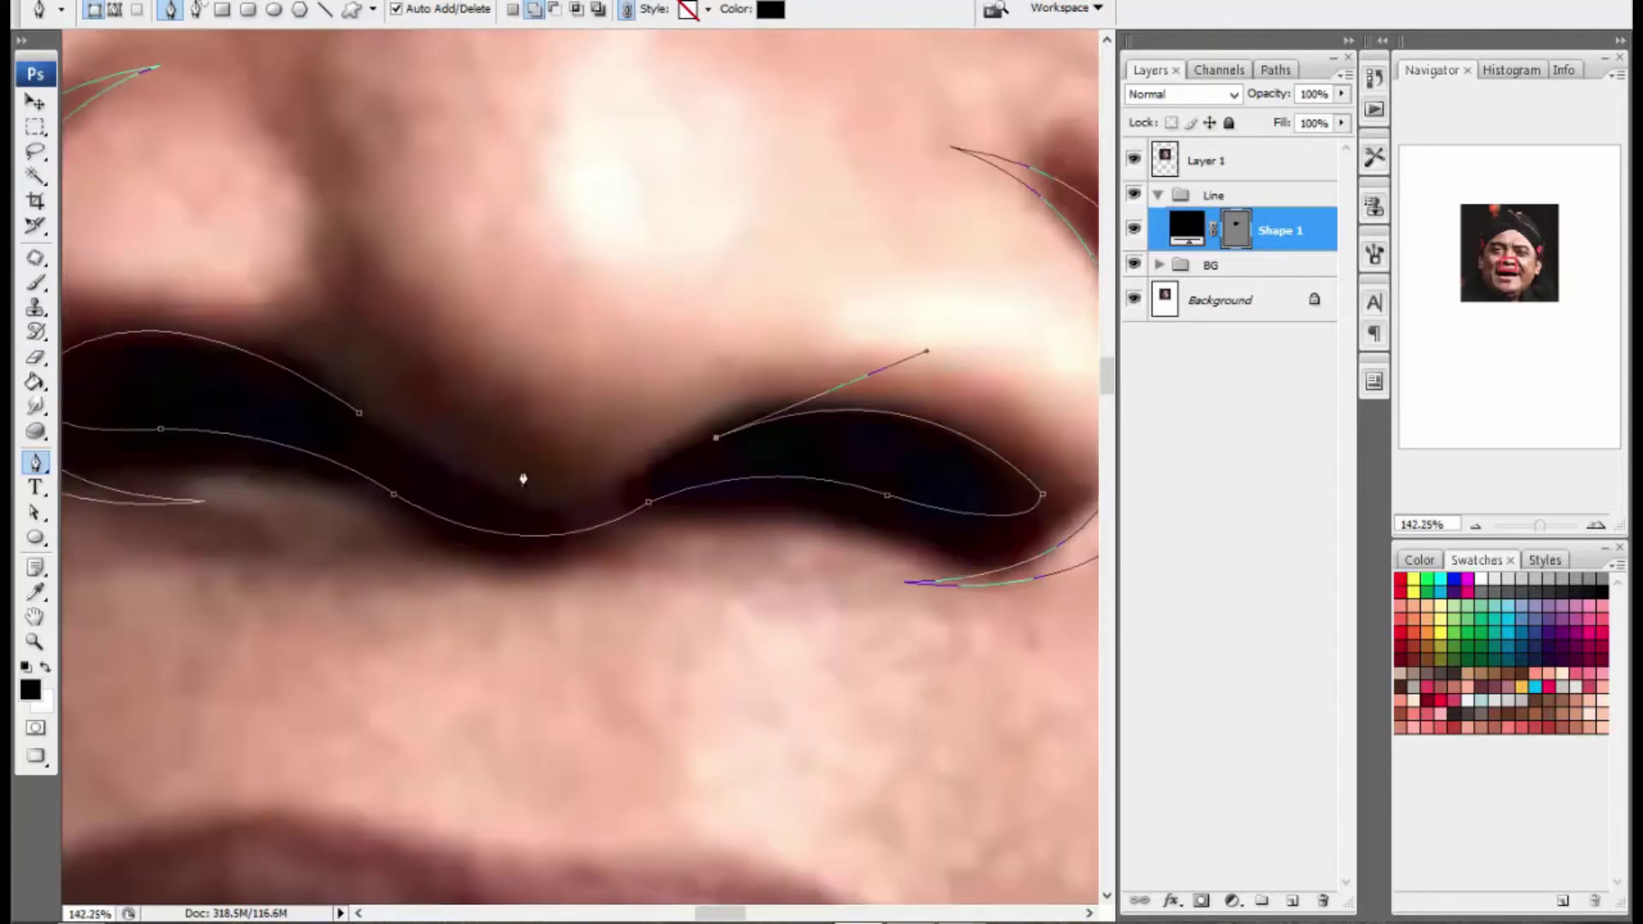
drag(540, 486, 469, 484)
key(ctrl+0)
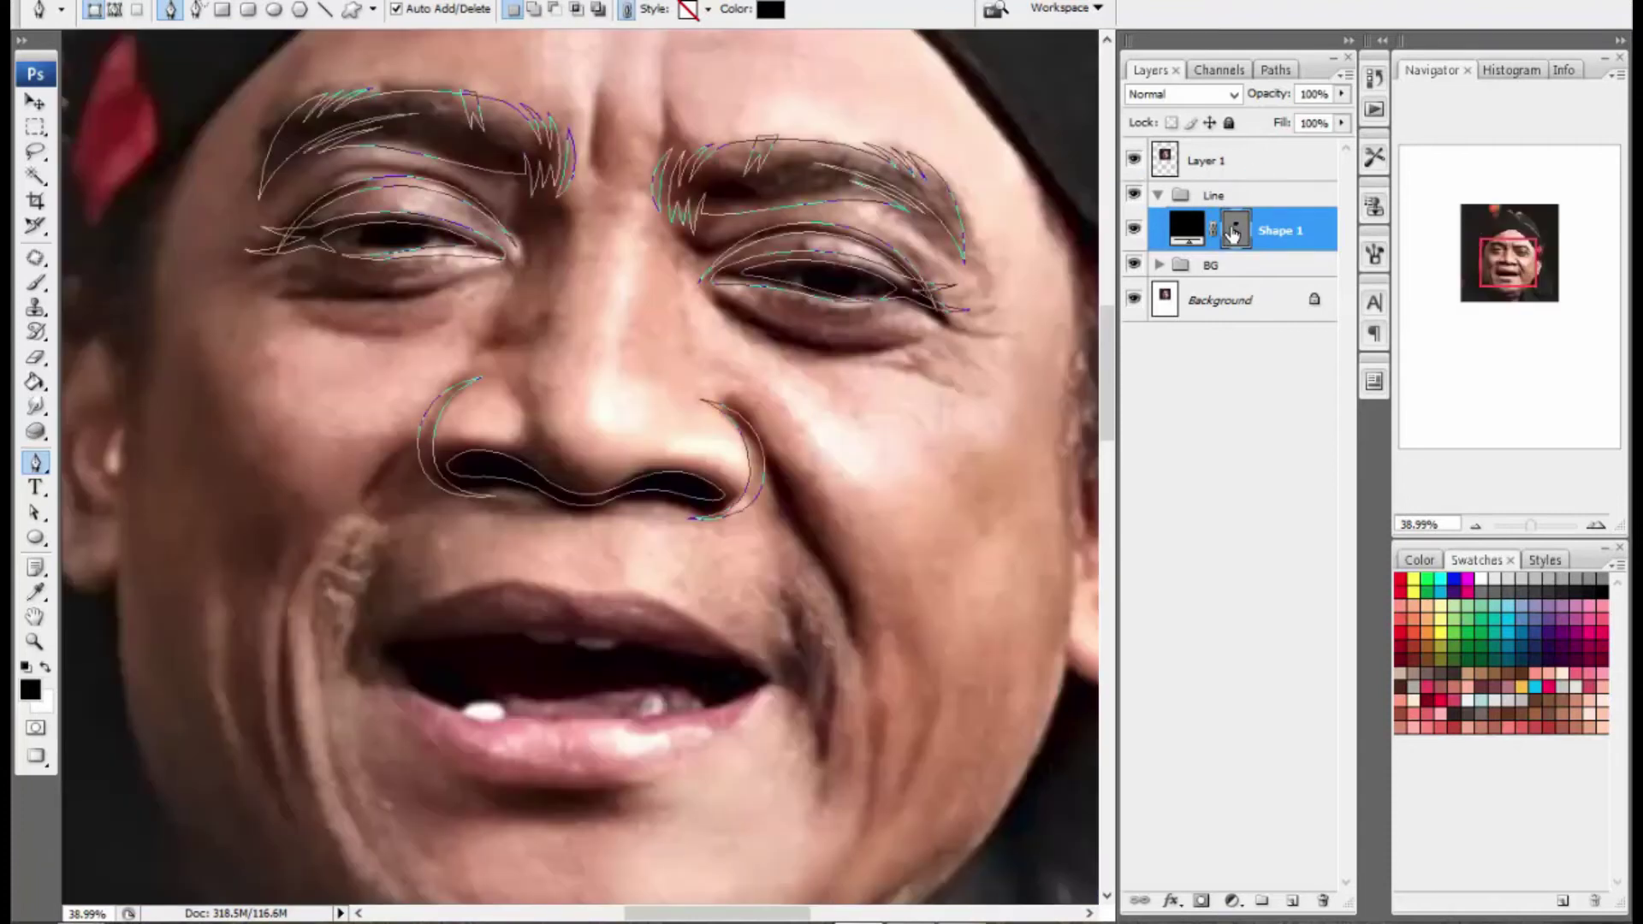
Step: Start a new path in the Line shape layer, curving it around the left corner of the mouth
scroll(619, 367, down, 3)
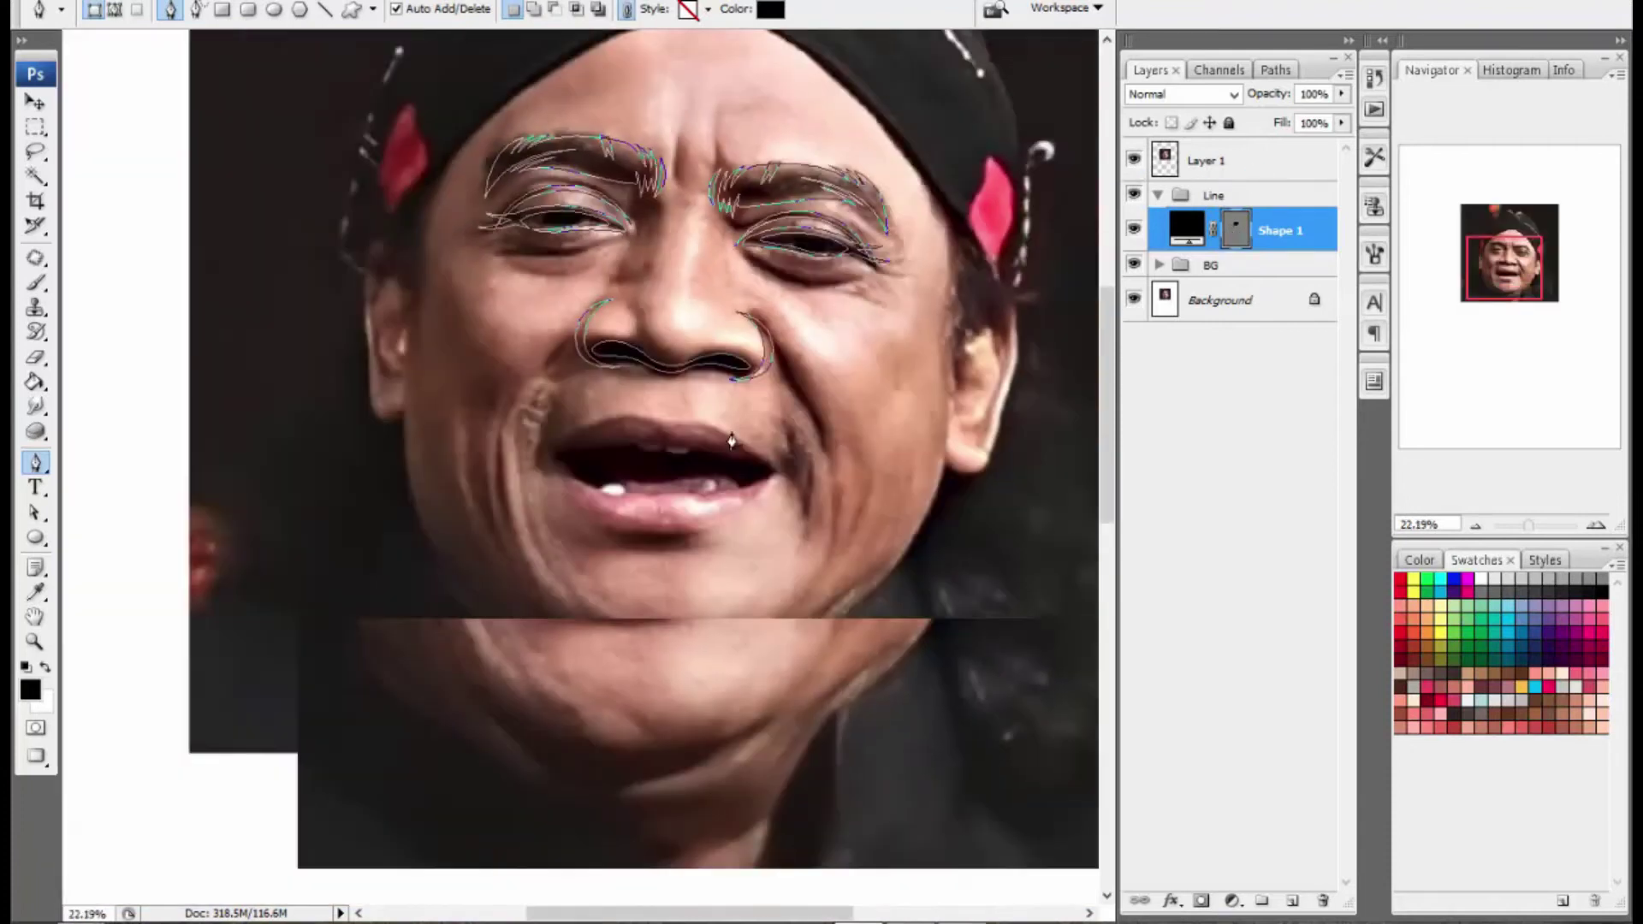
scroll(730, 444, up, 3)
click(554, 11)
click(534, 9)
scroll(395, 419, up, 5)
click(414, 418)
drag(326, 417, 311, 454)
alt+click(326, 418)
drag(382, 463, 395, 465)
scroll(399, 467, up, 2)
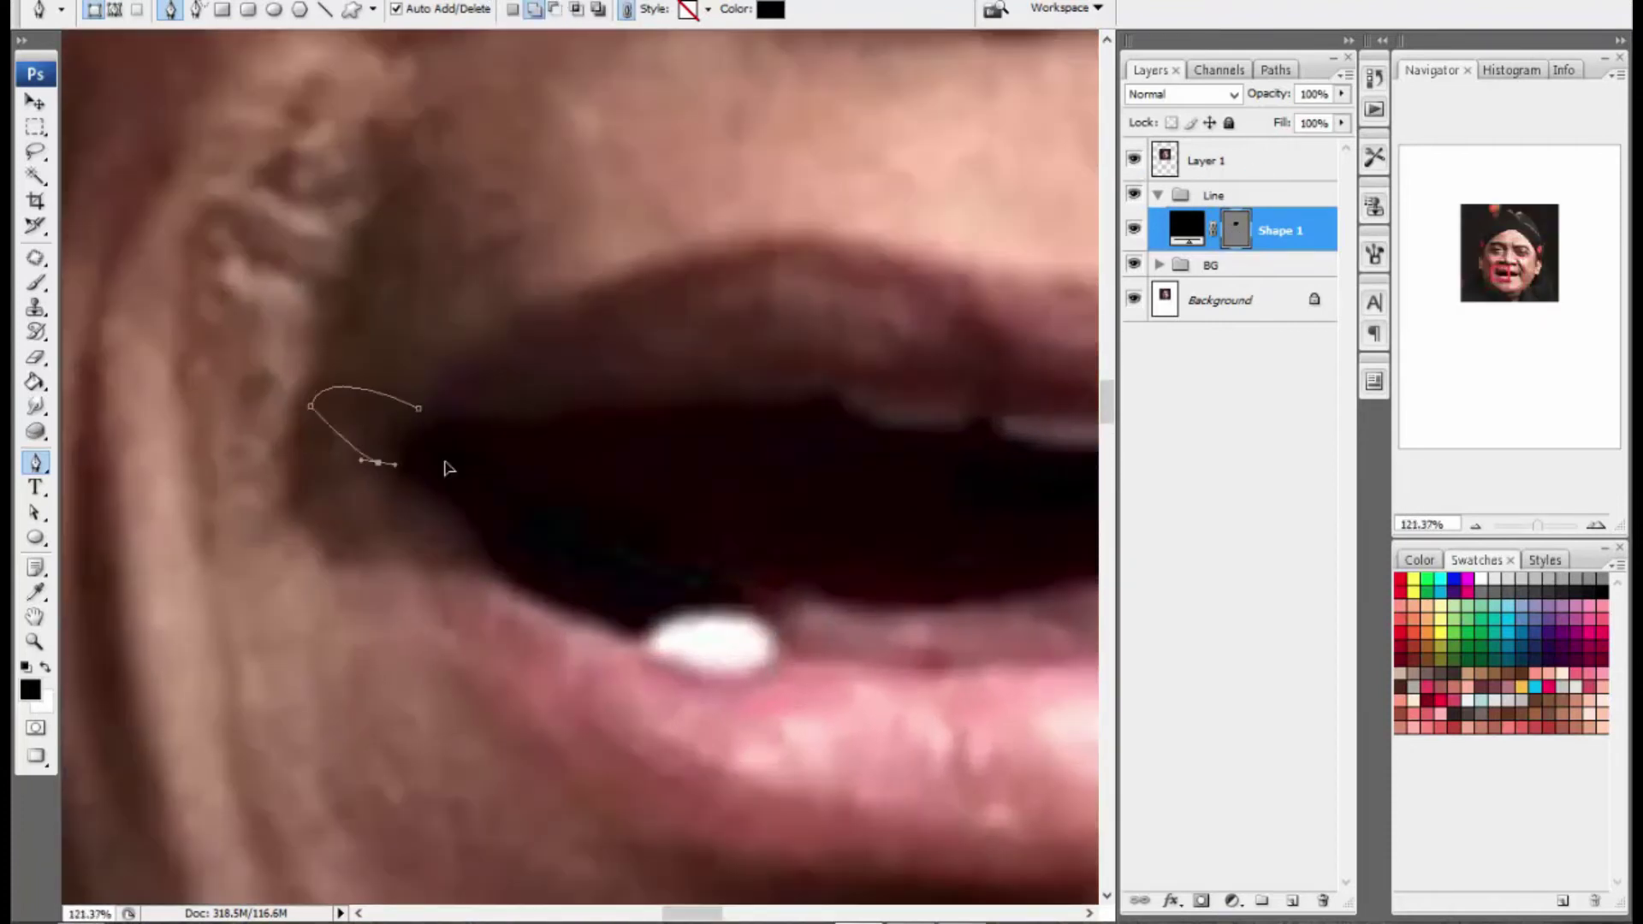
scroll(394, 432, down, 5)
scroll(444, 485, up, 4)
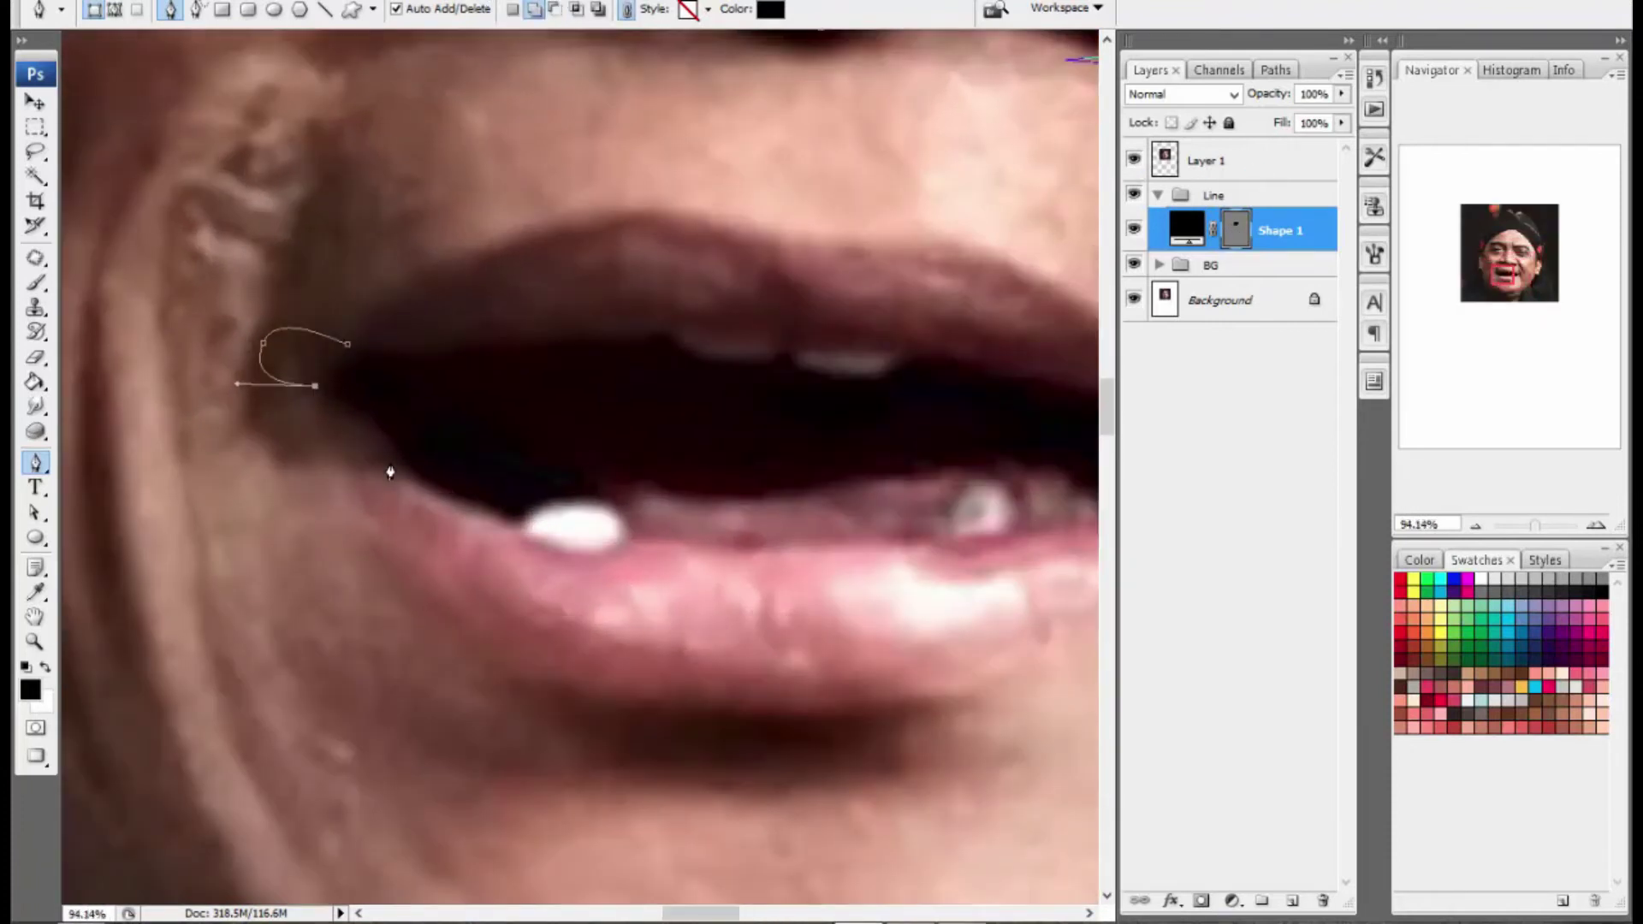
Step: Continue the mouth path along the lower lip's inner edge to the right mouth corner
scroll(420, 469, down, 1)
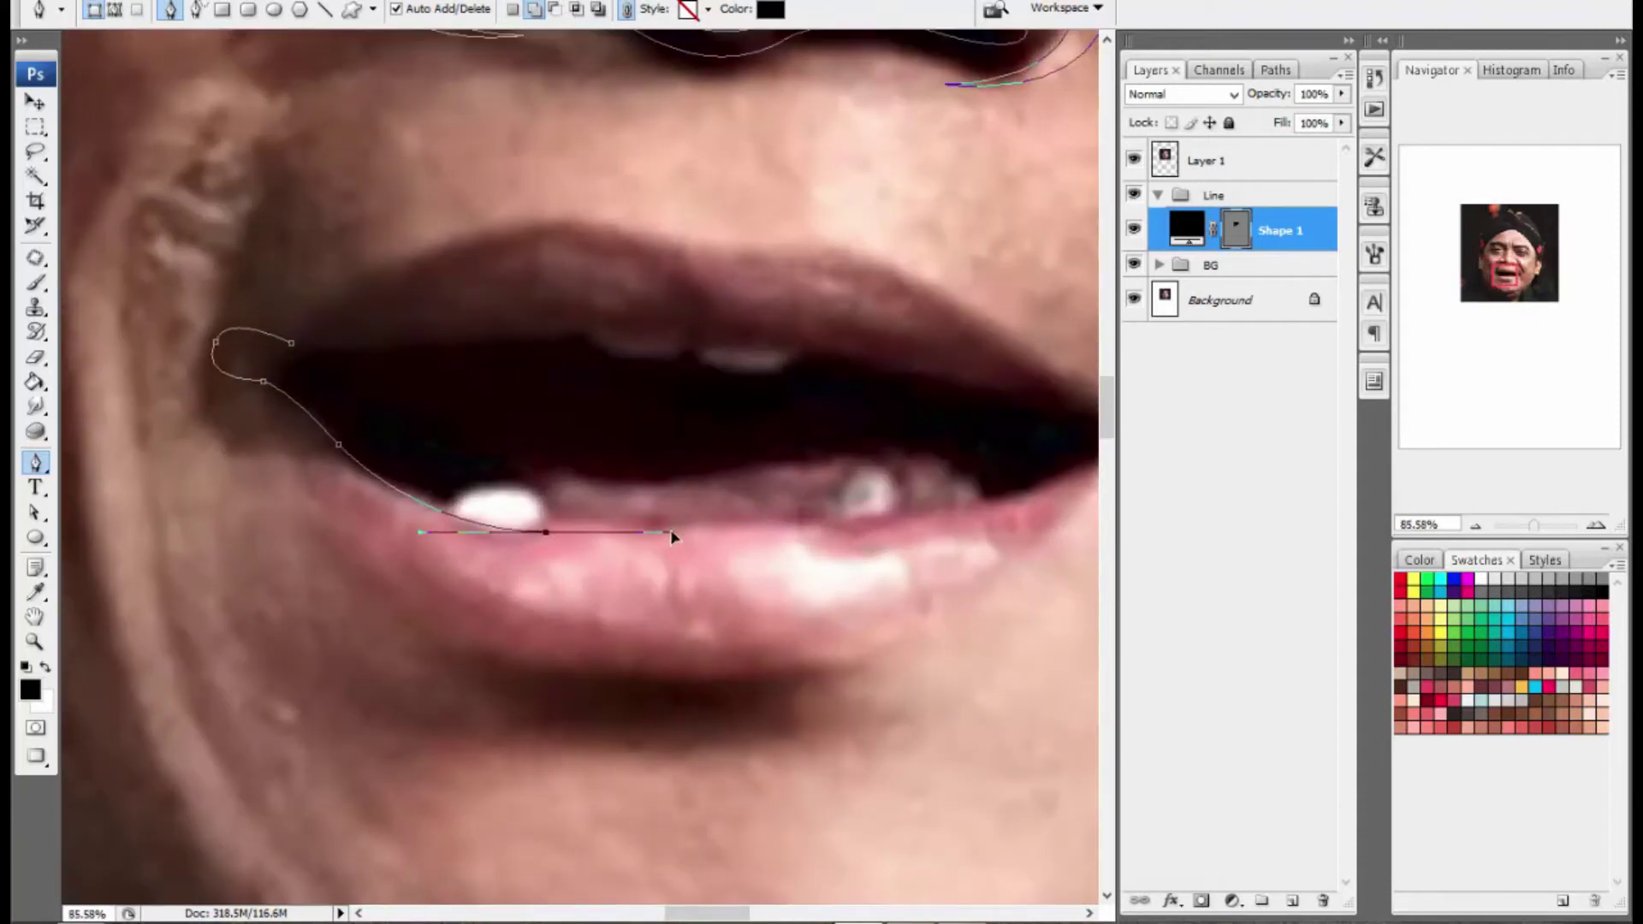
drag(783, 526, 678, 515)
mouse_move(721, 516)
mouse_down()
mouse_move(827, 529)
mouse_move(721, 517)
mouse_up()
scroll(766, 536, up, 2)
drag(906, 493, 857, 490)
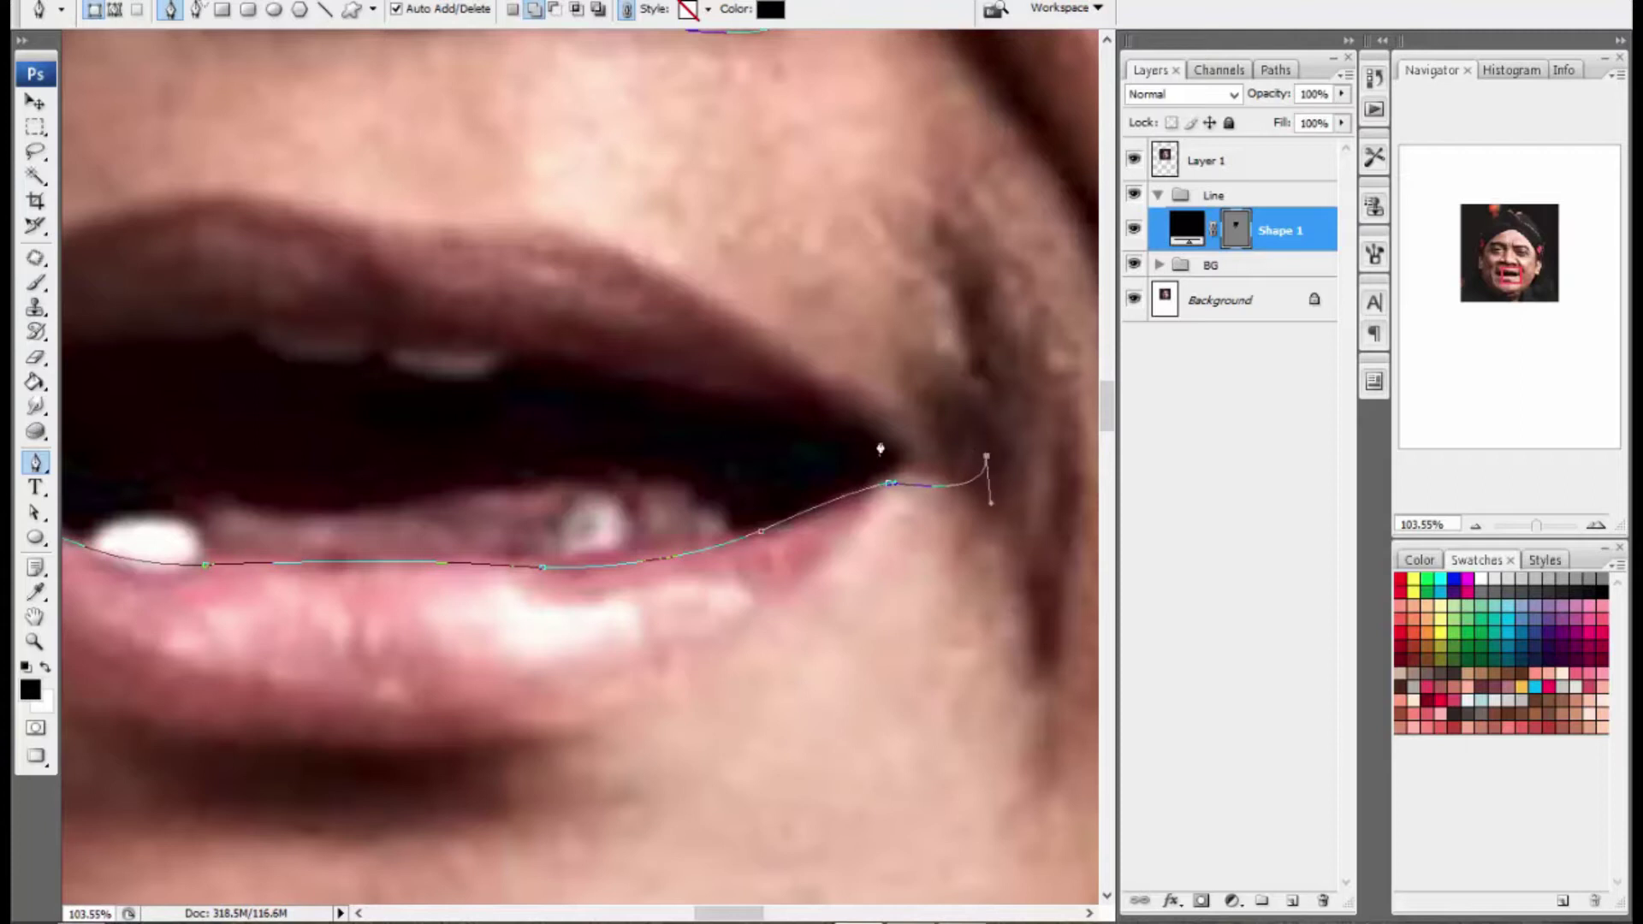
Step: Round the path around the right mouth corner and carry it back along the upper lip's inner edge
scroll(884, 451, down, 3)
scroll(850, 433, up, 3)
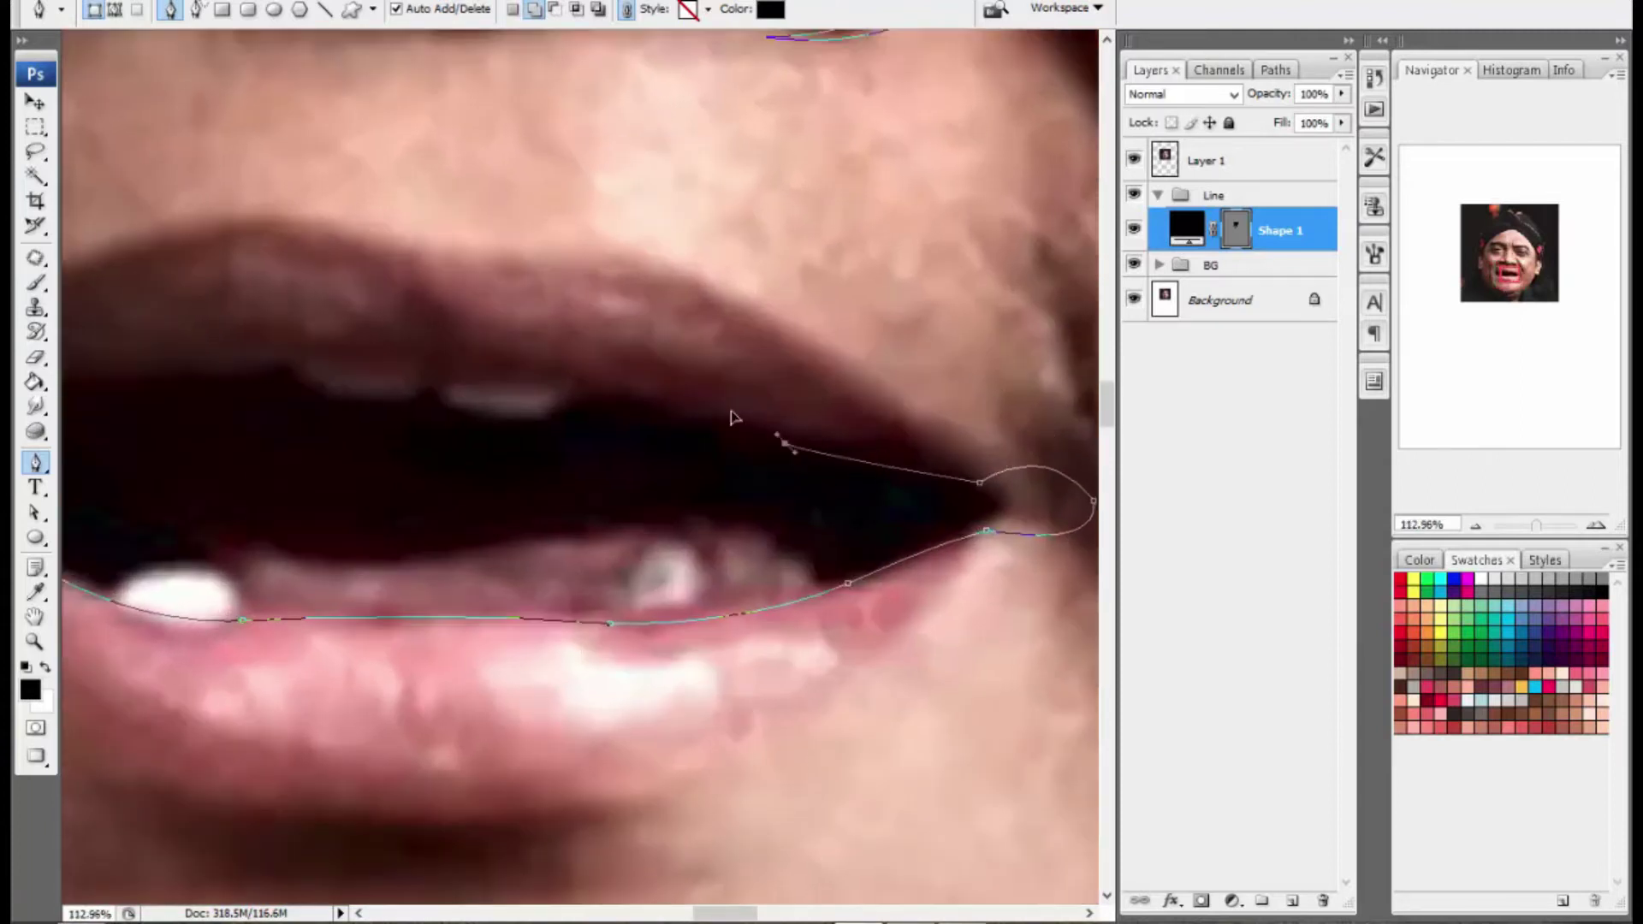
scroll(734, 418, down, 3)
scroll(334, 462, up, 2)
click(479, 419)
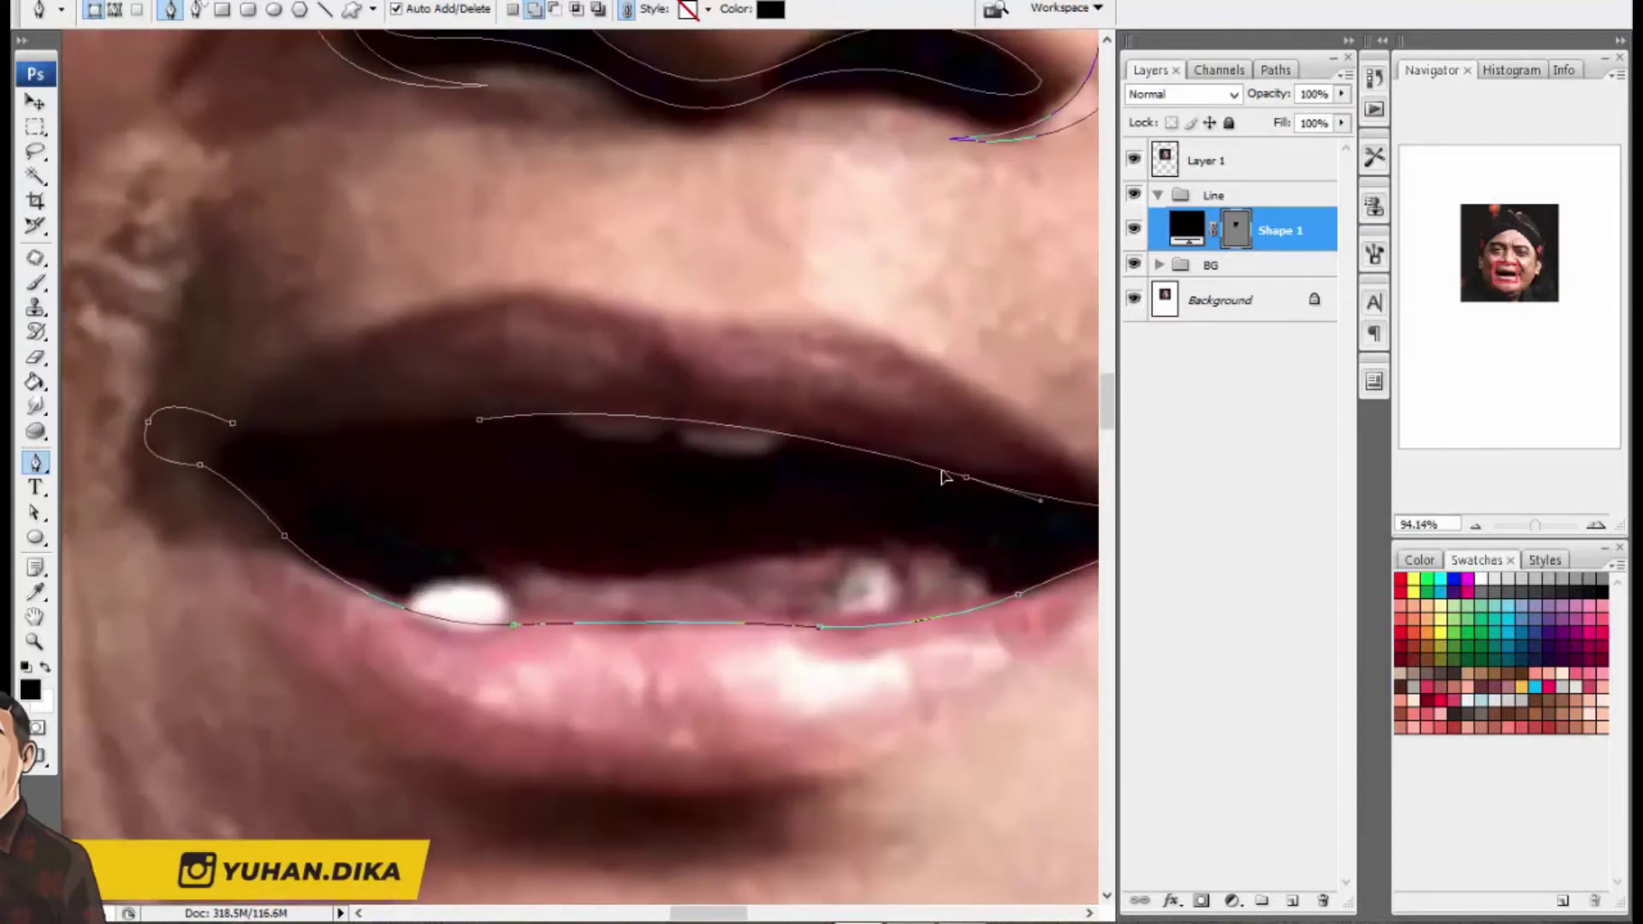
Step: Refine the anchors along the upper lip's inner edge and close the mouth path at the left corner
drag(959, 477, 836, 455)
scroll(854, 483, down, 2)
scroll(543, 434, up, 2)
drag(450, 426, 444, 433)
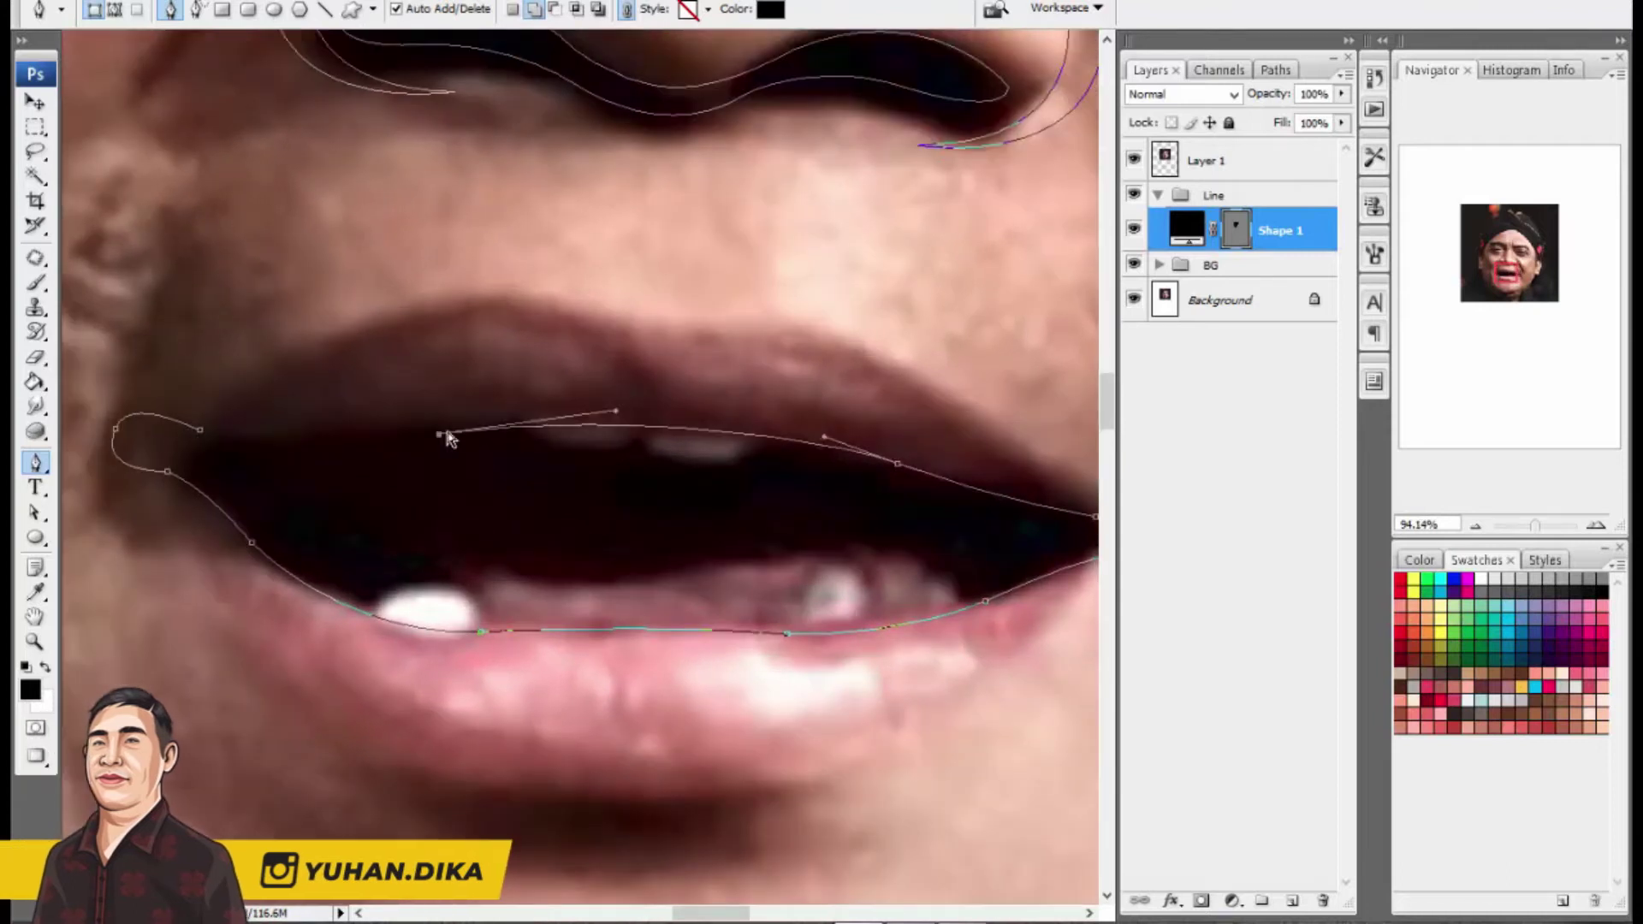
scroll(299, 451, down, 1)
scroll(486, 432, up, 2)
ctrl+click(512, 437)
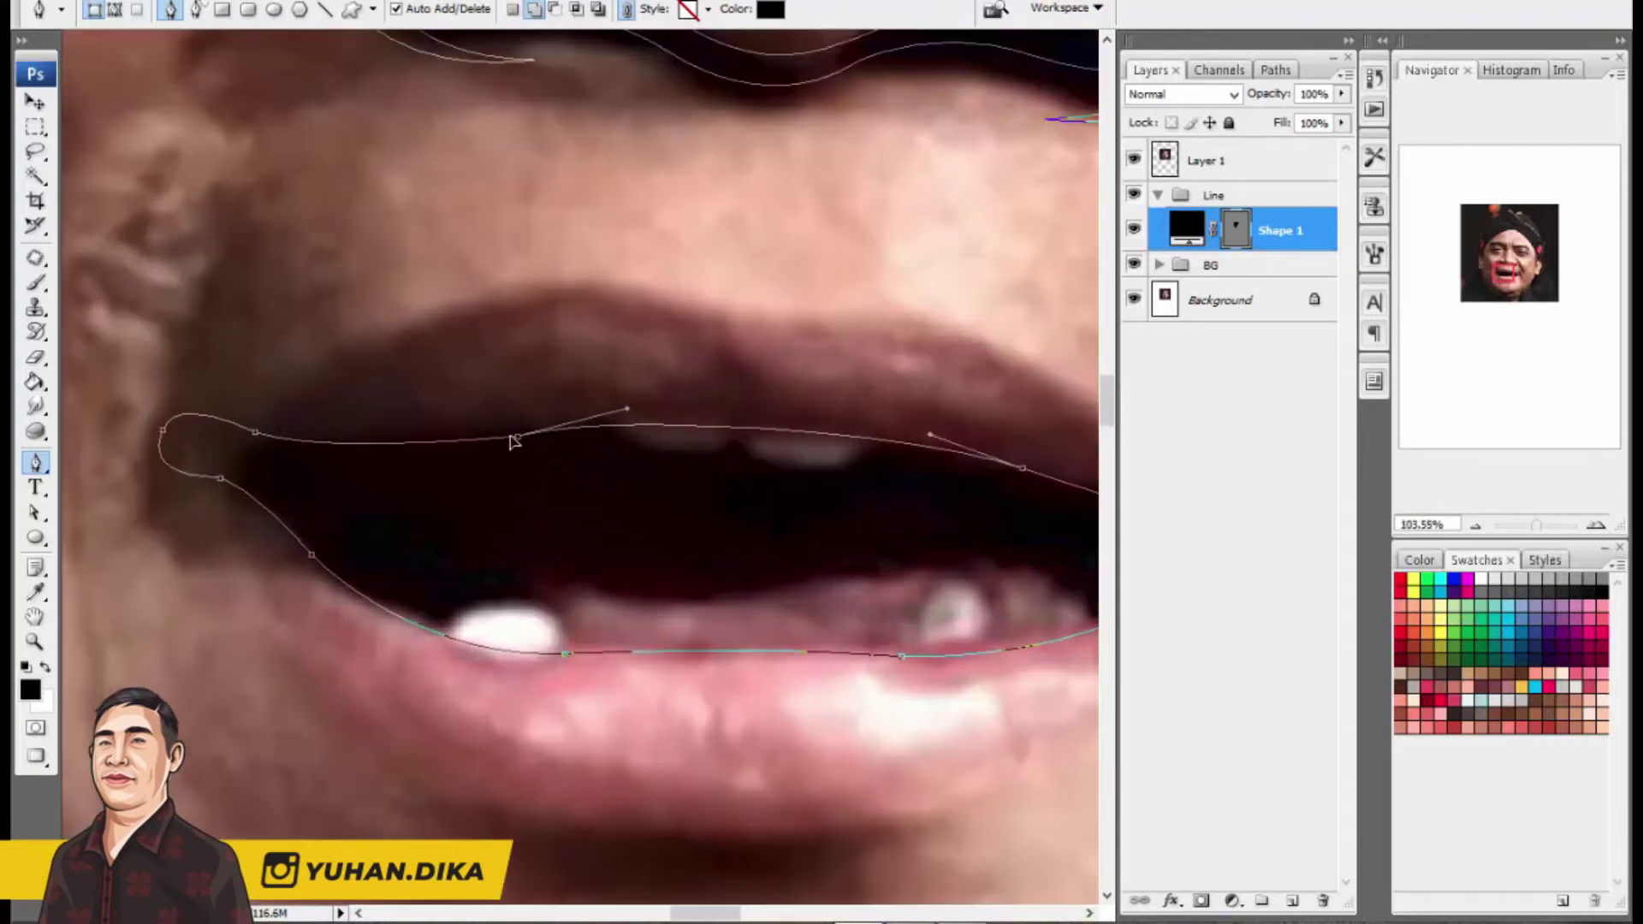
drag(322, 456, 330, 450)
Step: Check the filled mouth shape with the reference photo hidden, restore the photo and deselect the path
scroll(532, 406, down, 6)
click(1133, 159)
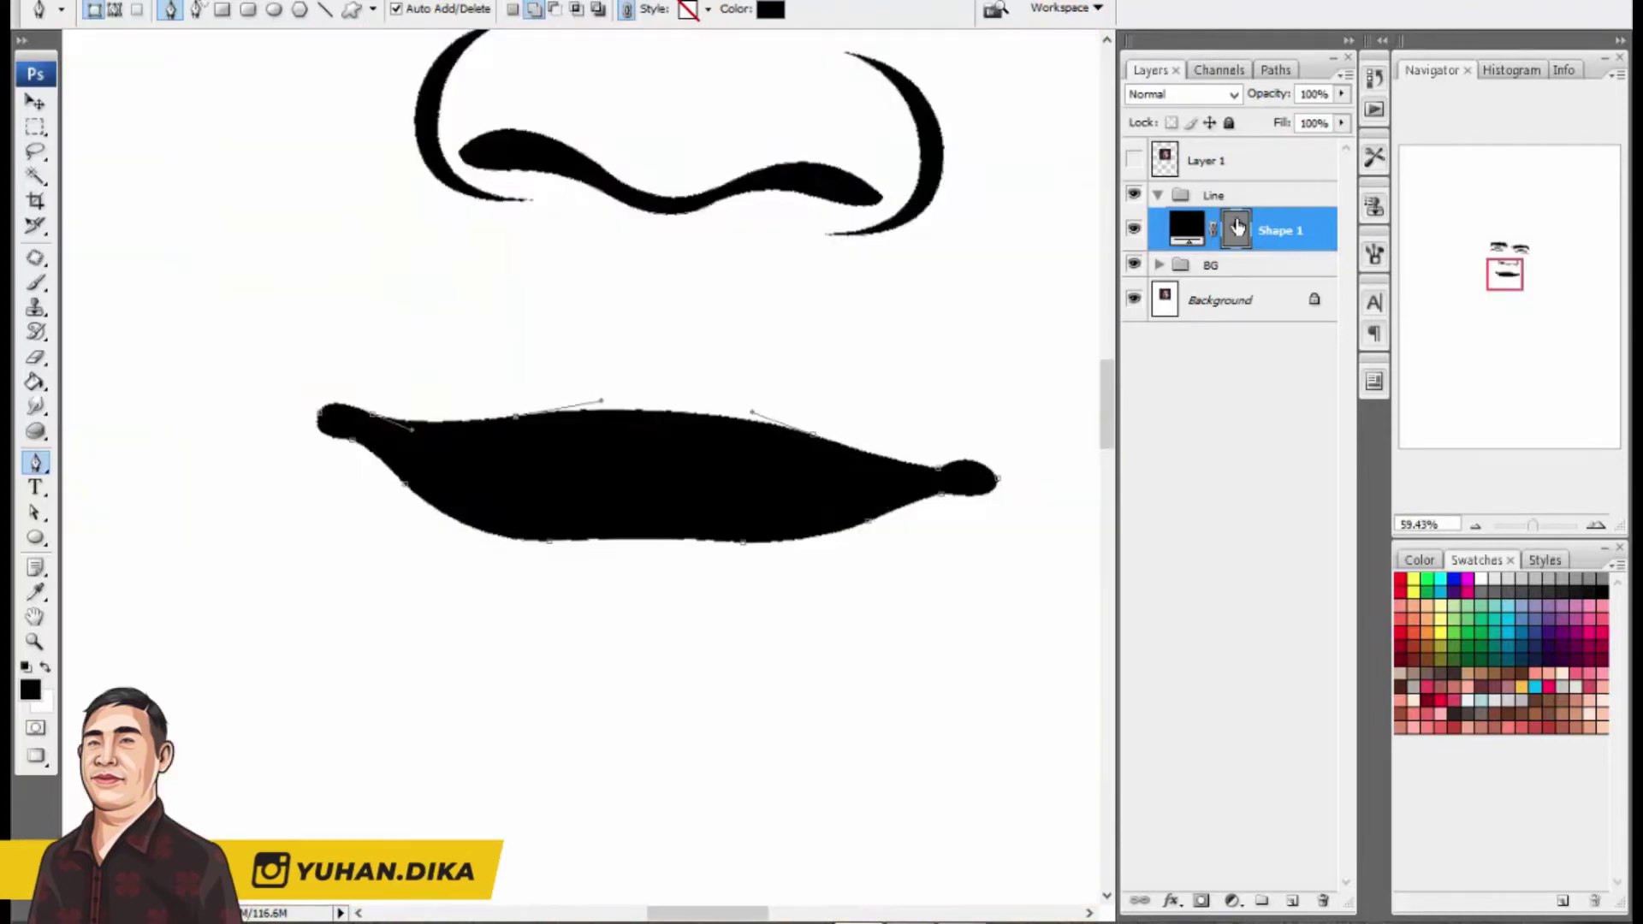
click(1235, 229)
scroll(855, 423, down, 8)
click(1134, 160)
scroll(556, 479, up, 15)
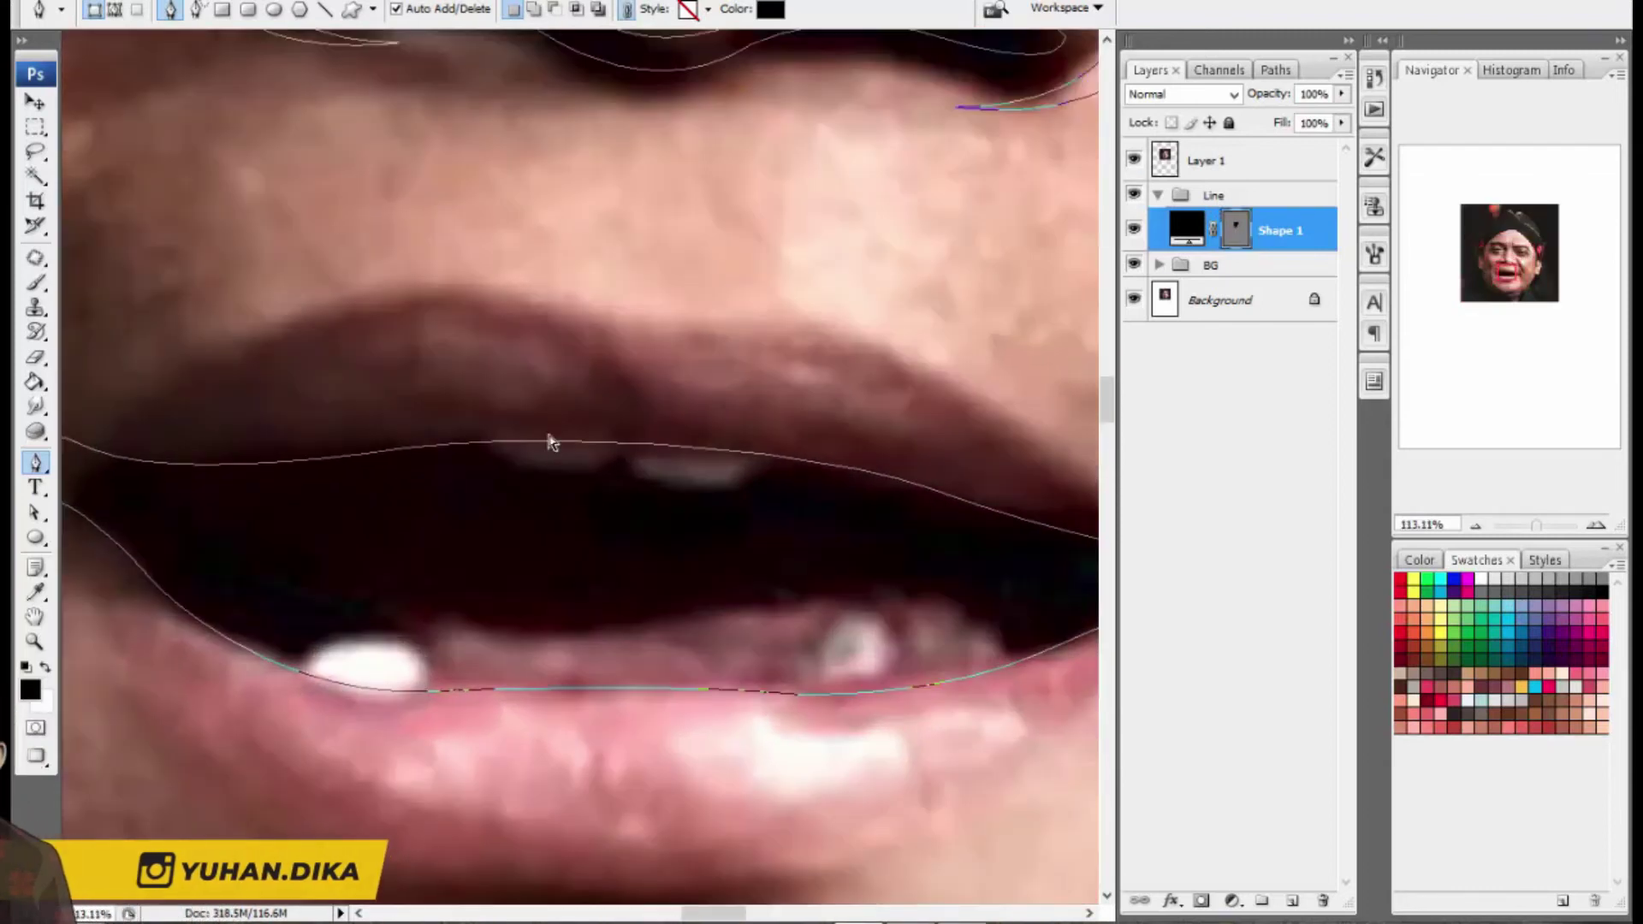
ctrl+click(367, 446)
scroll(787, 440, down, 8)
key(Return)
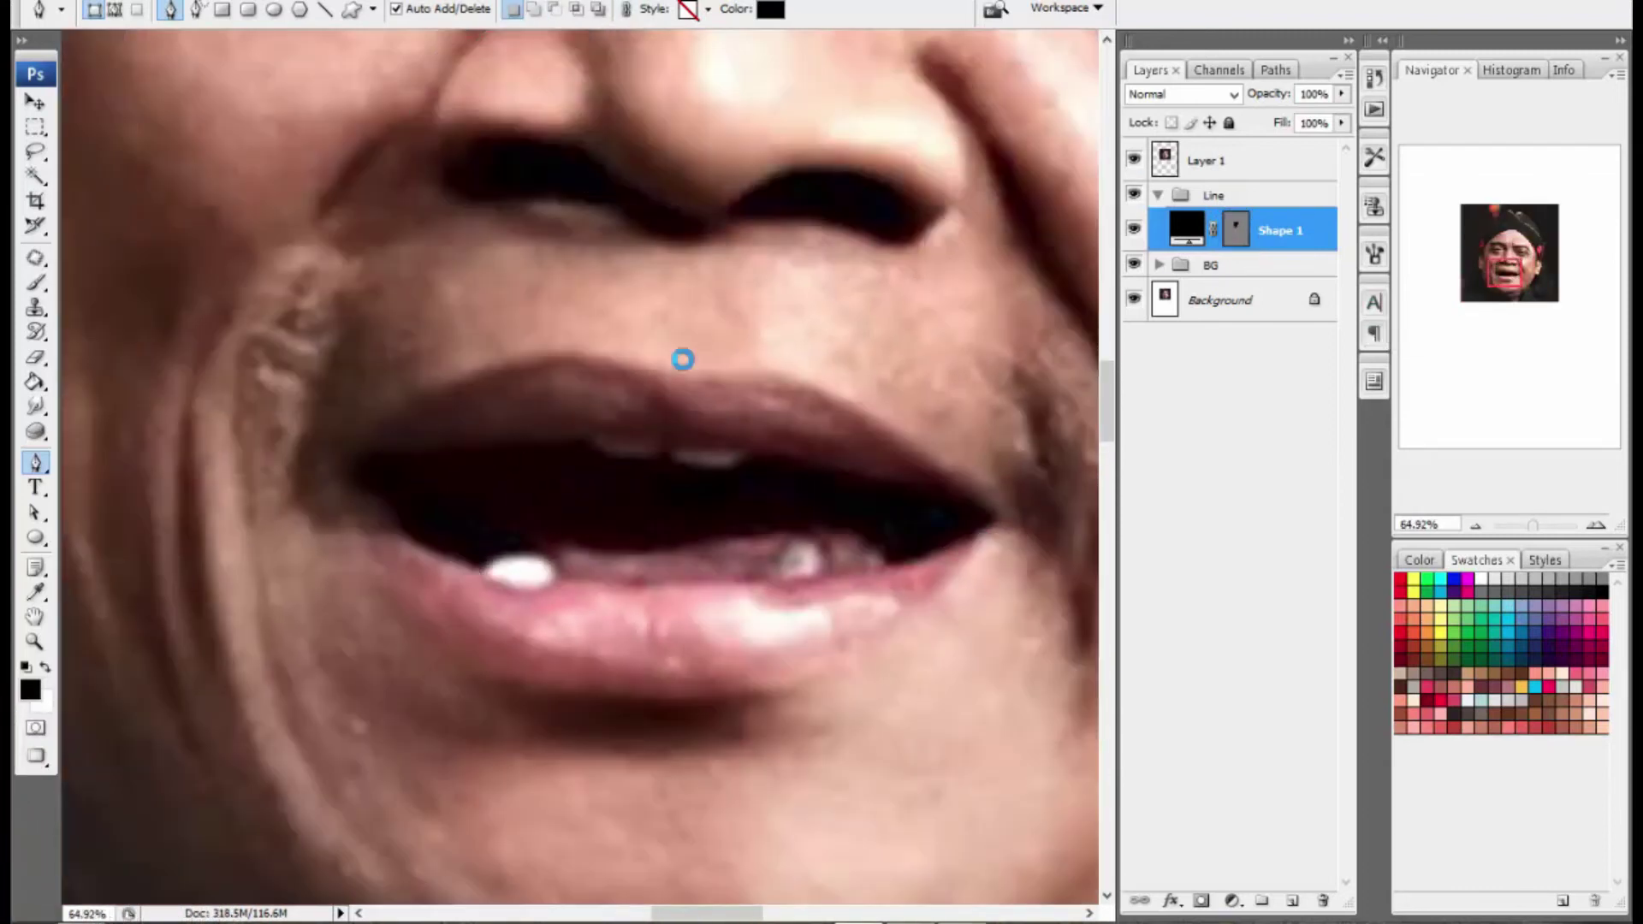
Step: Trace the two upper front teeth as a new shape layer and clip it to the mouth shape
scroll(681, 355, up, 8)
click(493, 416)
scroll(573, 477, up, 1)
drag(510, 449, 524, 450)
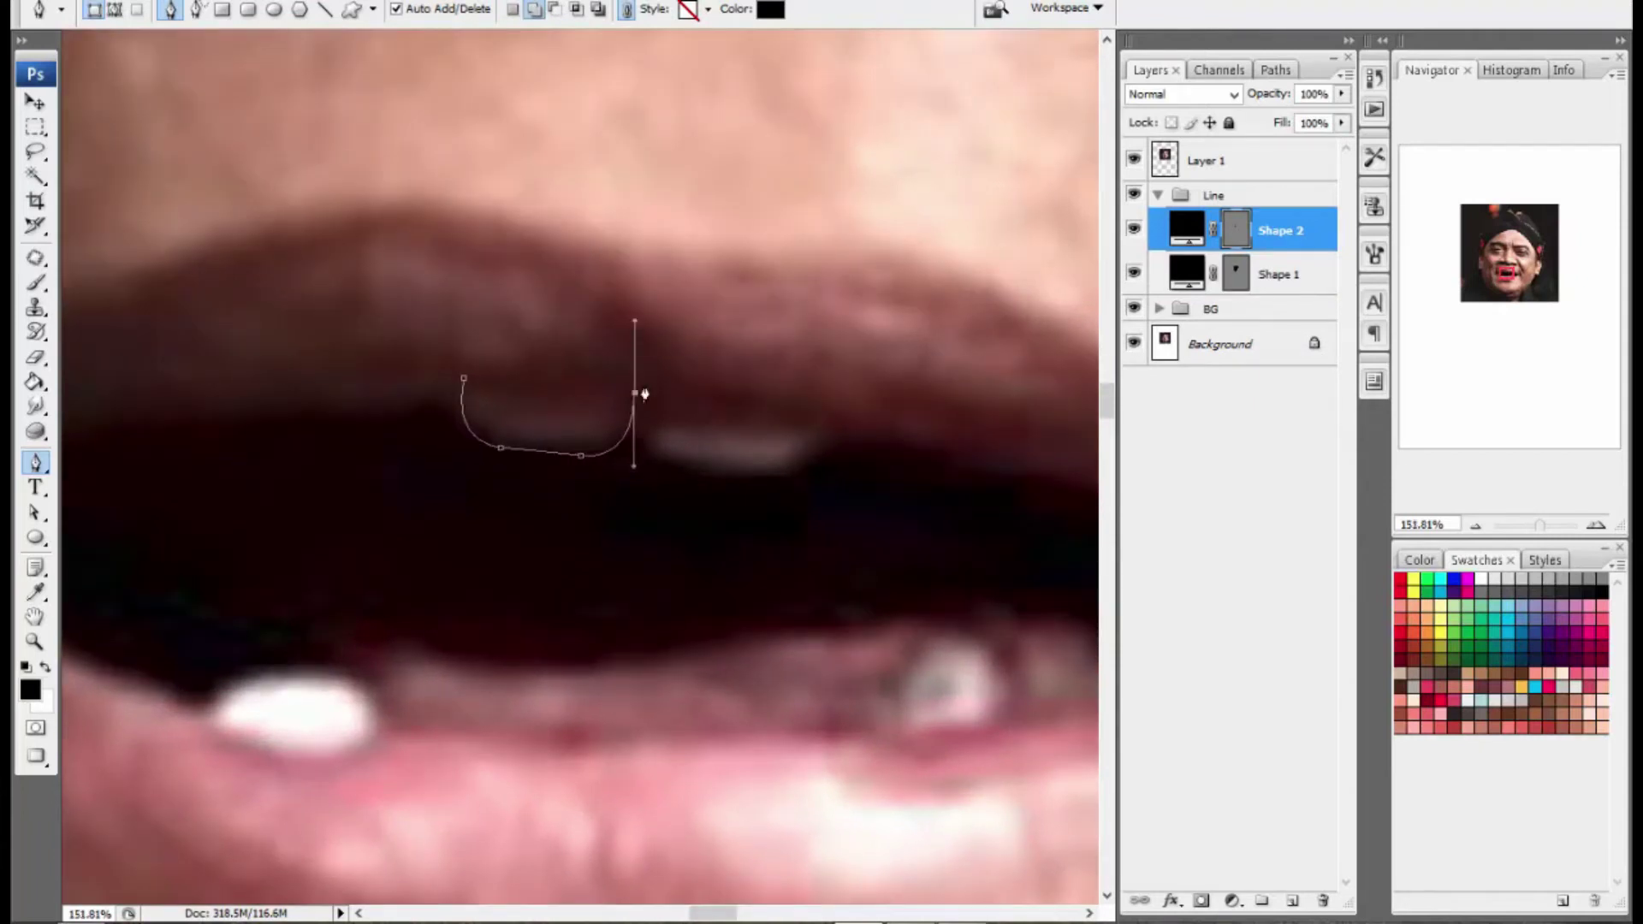
drag(638, 404, 561, 390)
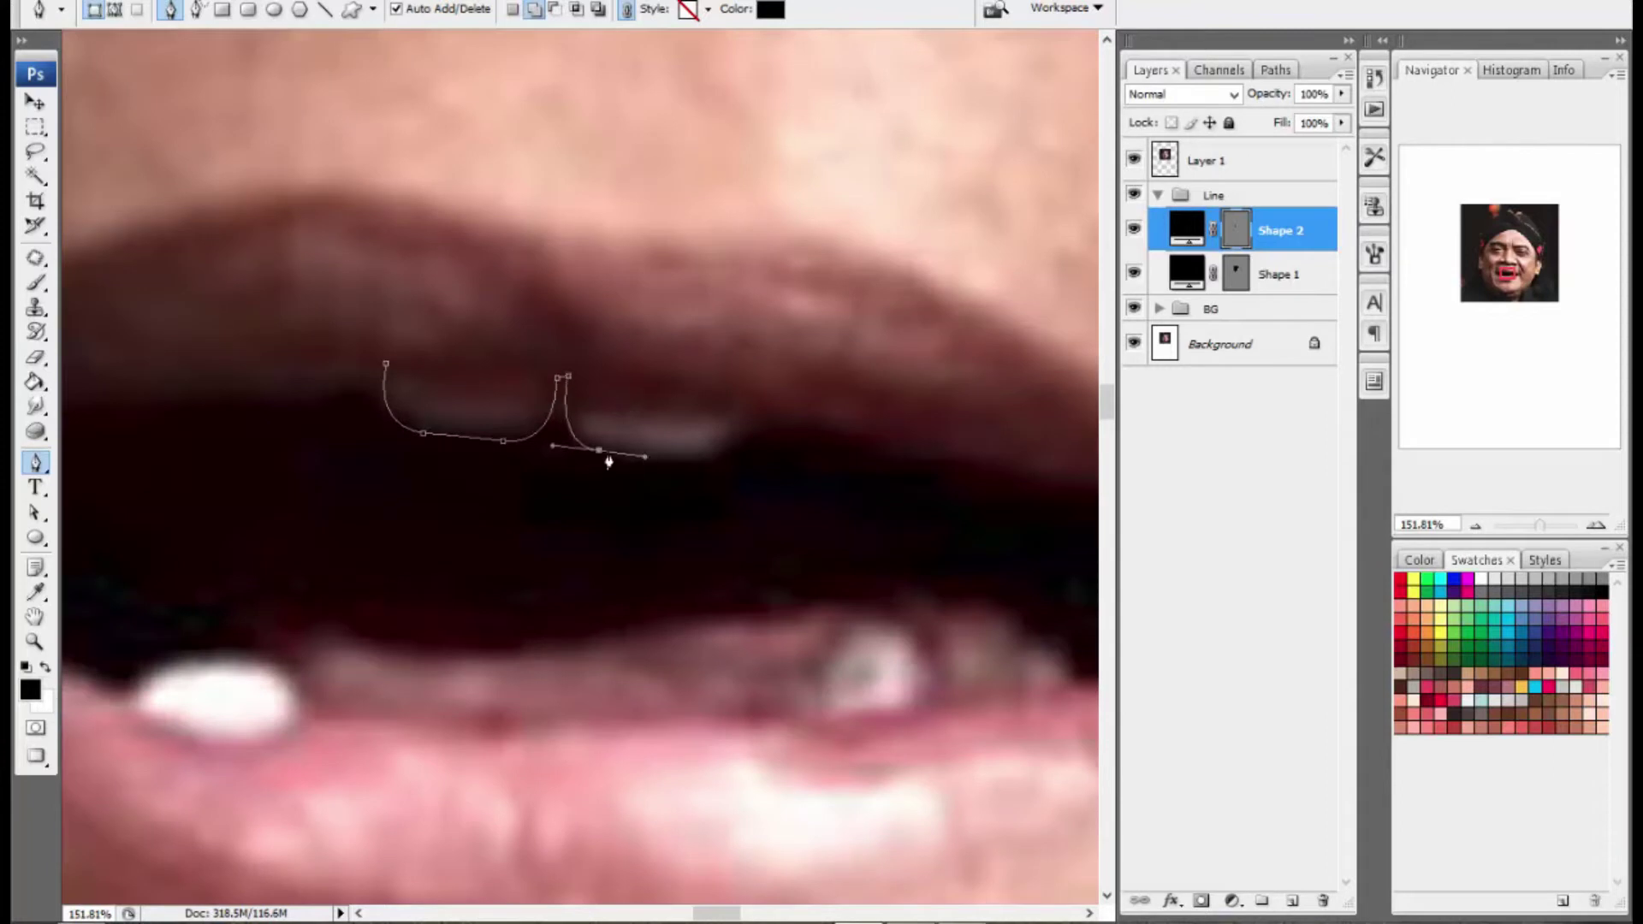
scroll(693, 463, up, 1)
drag(688, 450, 744, 452)
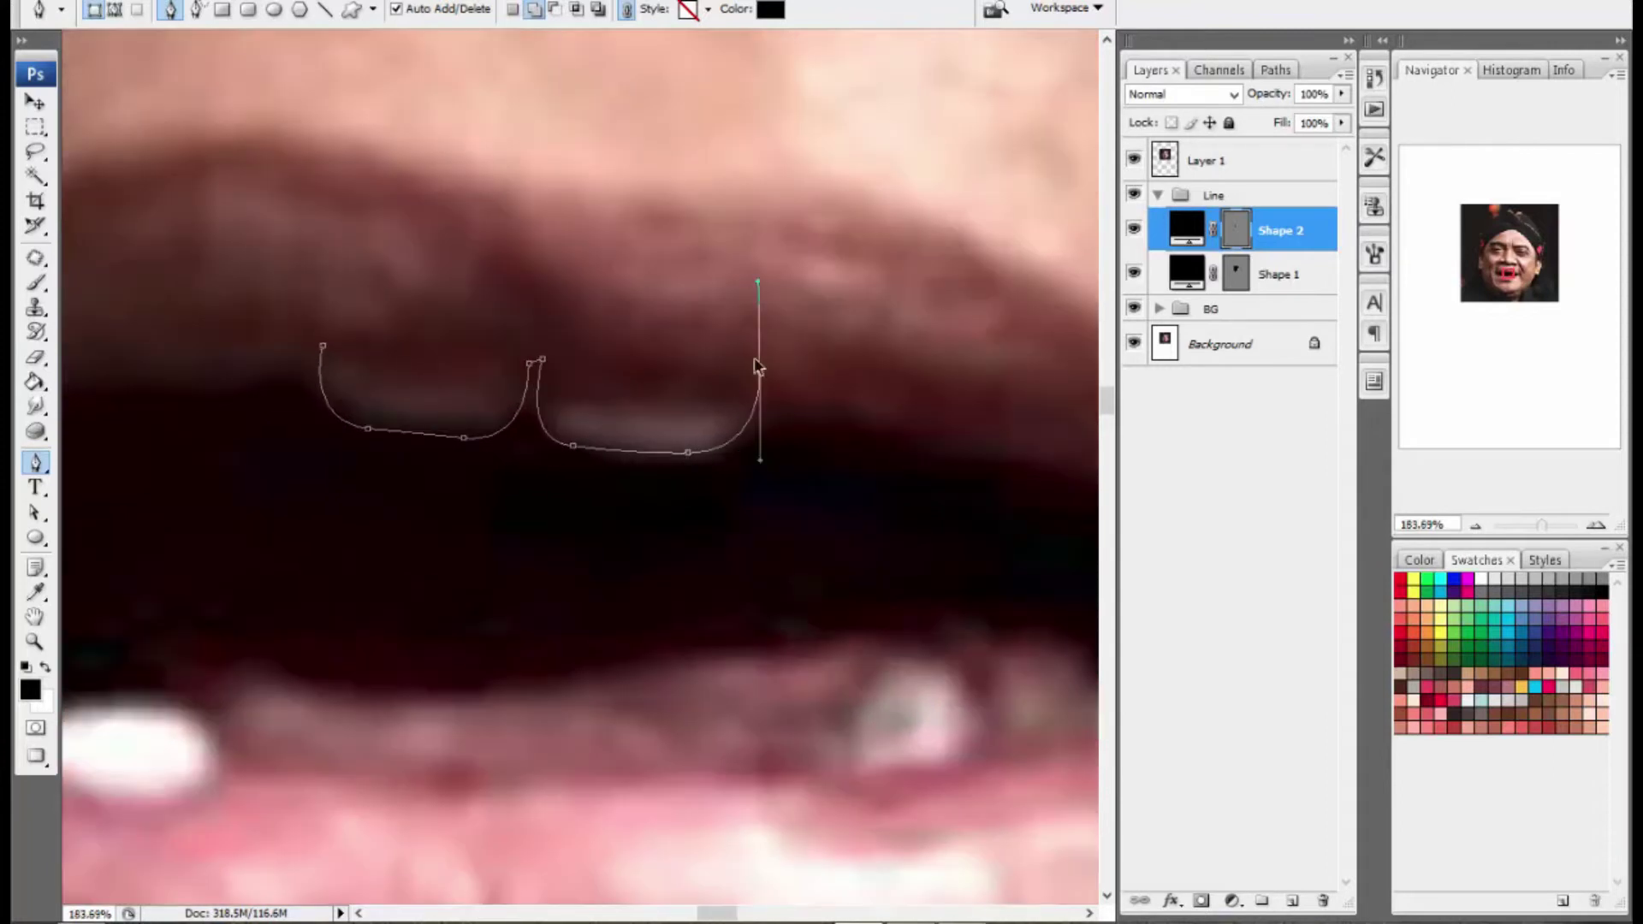
click(1331, 257)
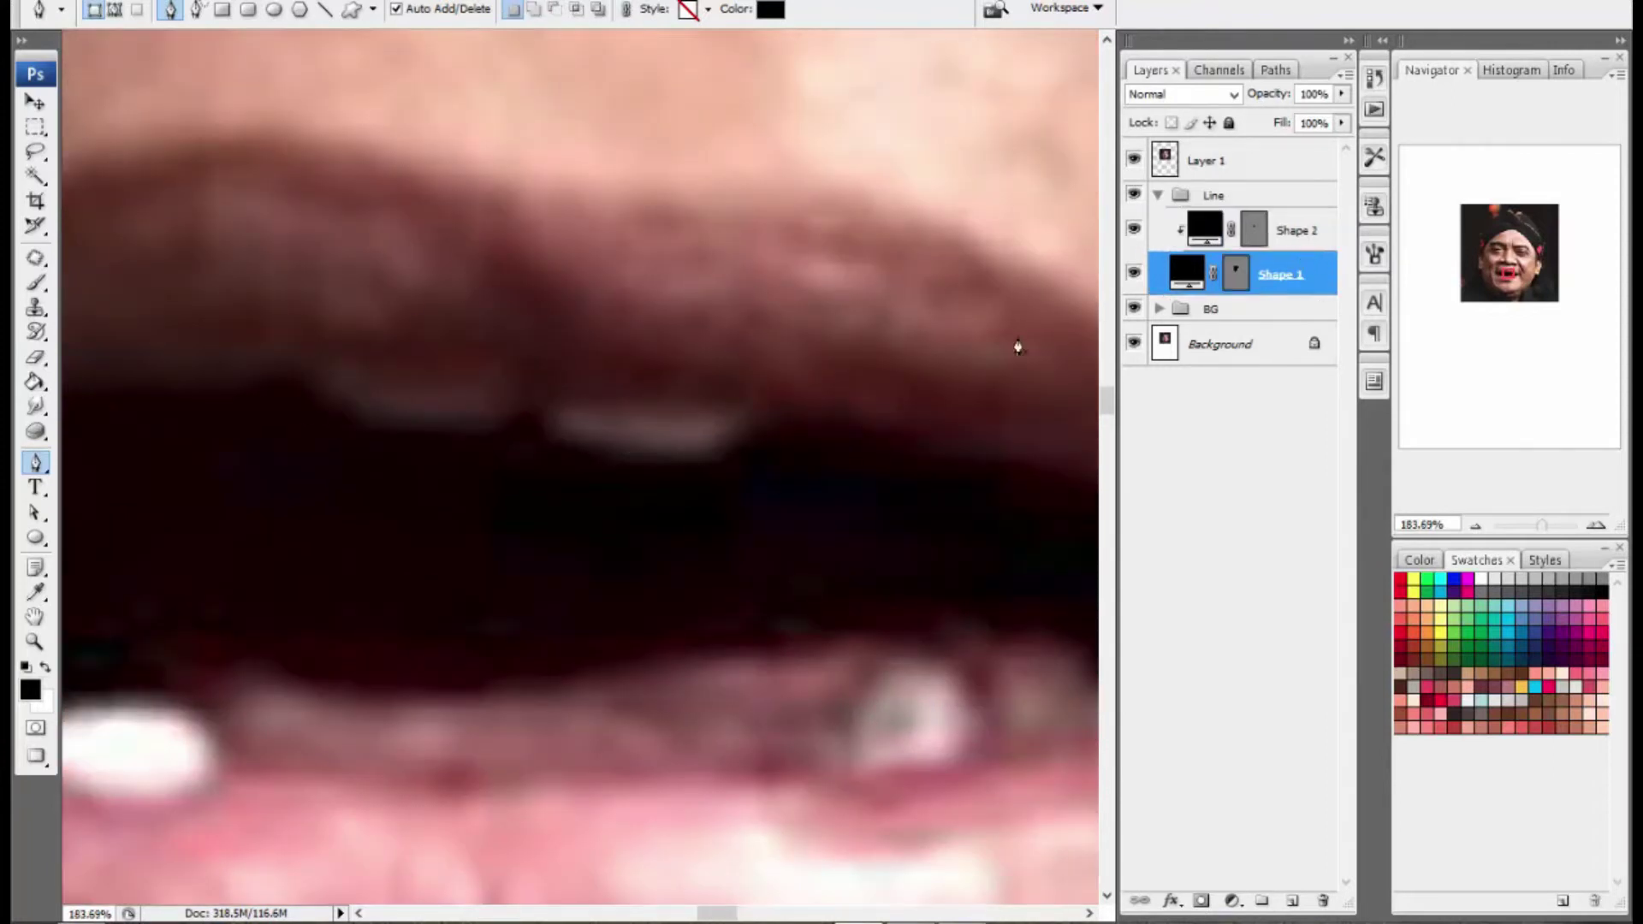
Step: Trace the white lower-left tooth in a new shape layer clipped to the mouth shape
scroll(821, 330, down, 8)
scroll(454, 515, up, 3)
click(456, 515)
scroll(535, 475, up, 2)
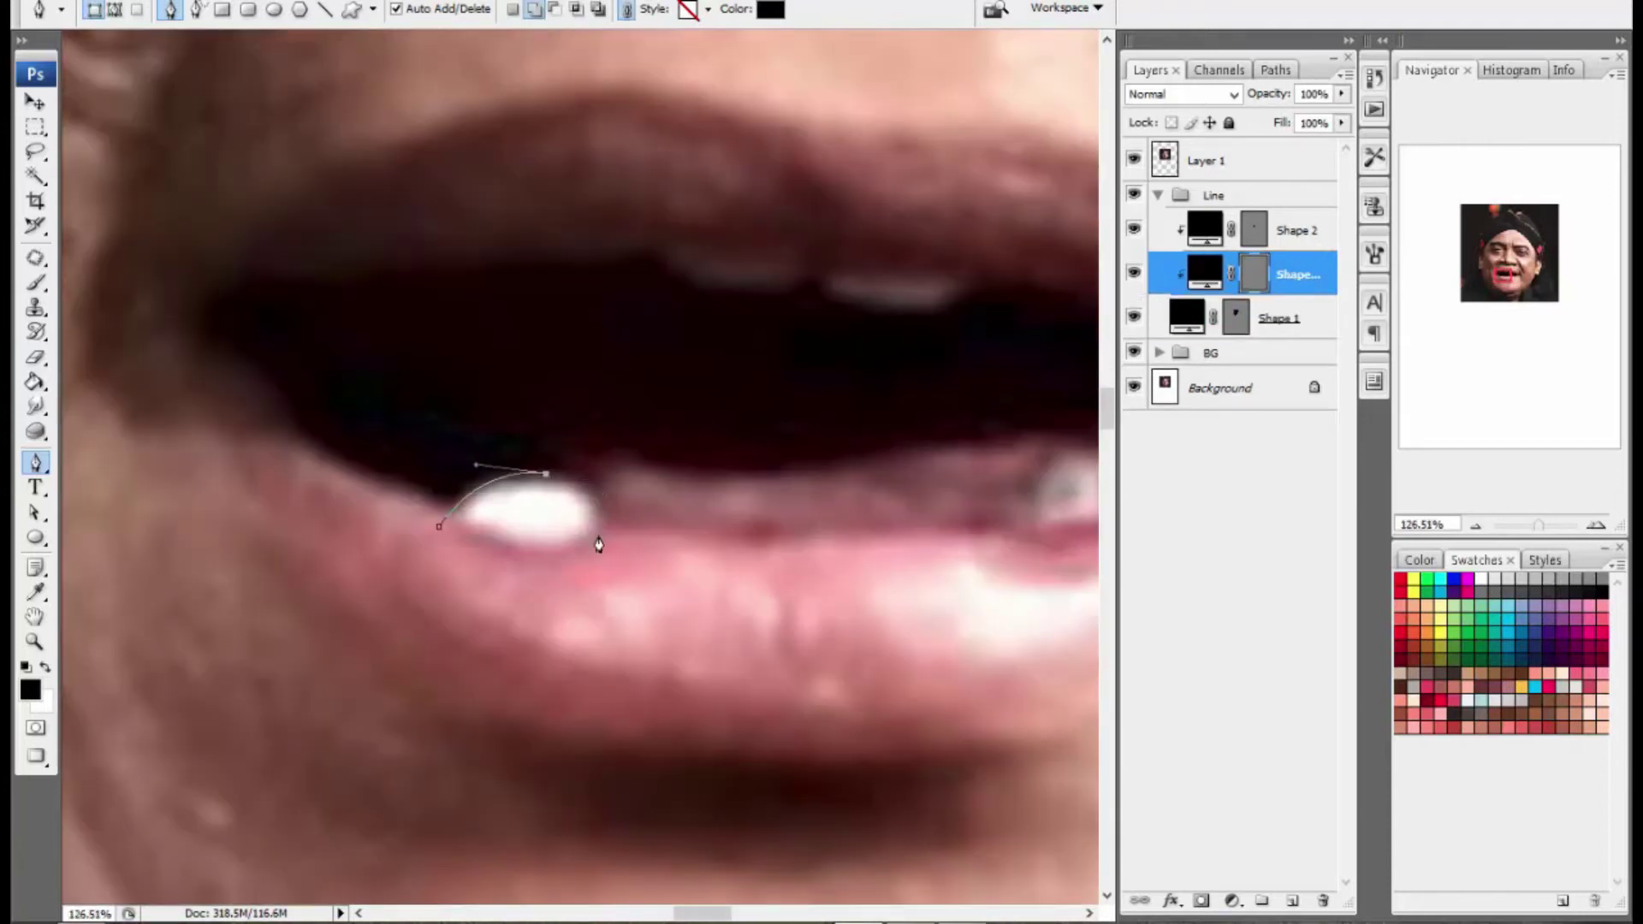
Step: Add a closed two-humped outline around the pair of lower-right teeth to the same clipped shape layer
drag(920, 436, 431, 376)
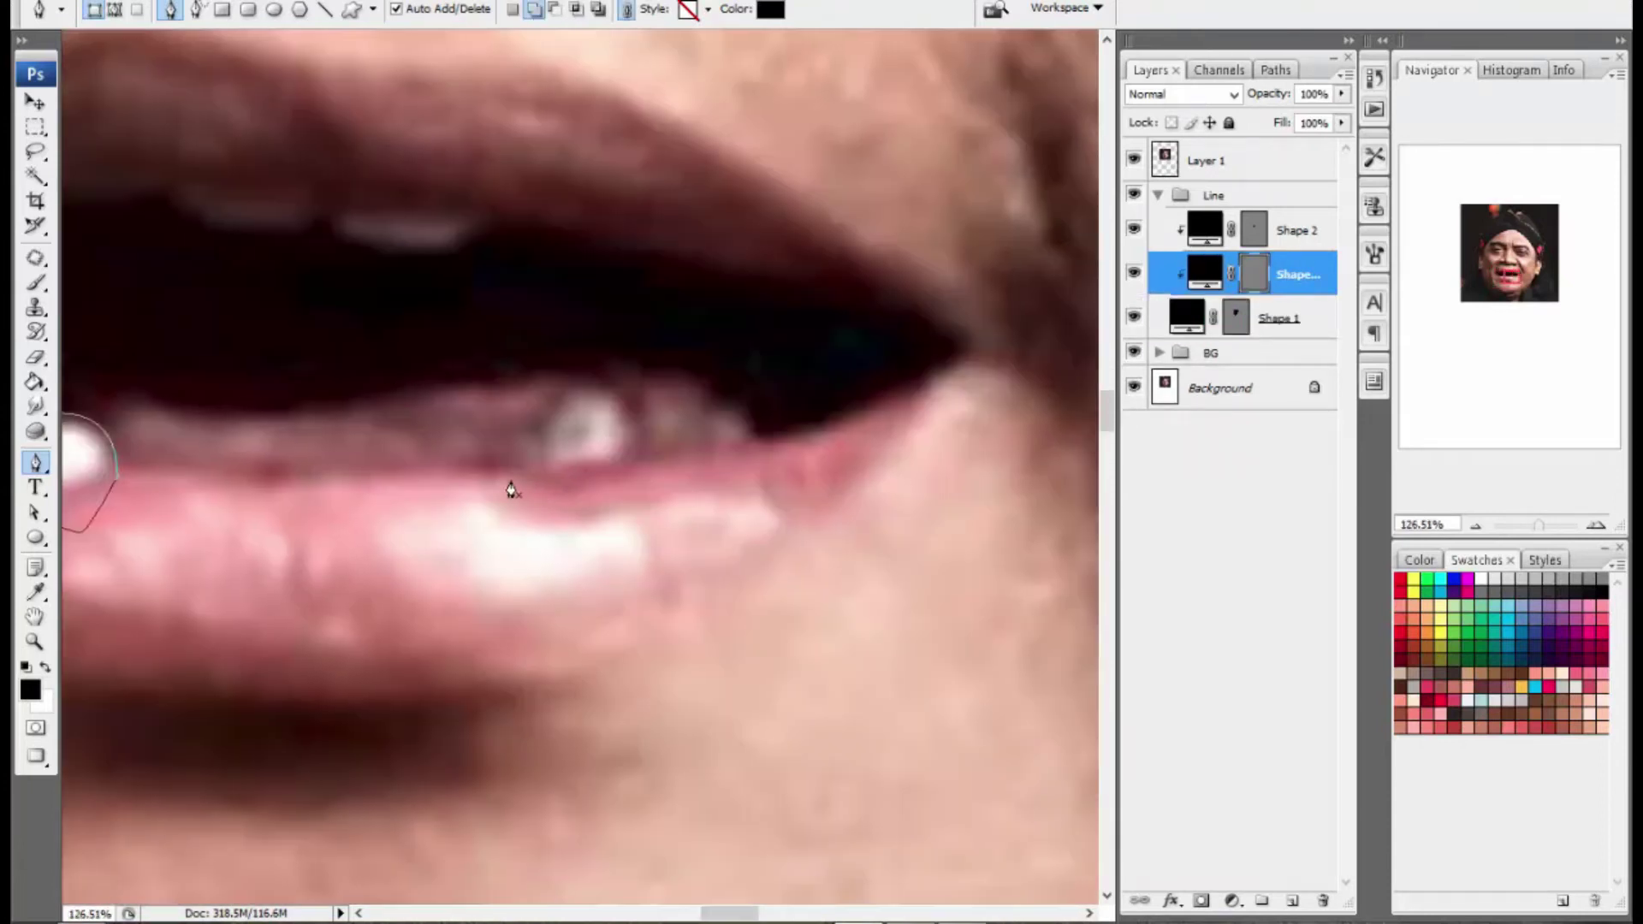
click(506, 480)
scroll(589, 385, up, 1)
drag(590, 385, 645, 382)
scroll(684, 466, down, 4)
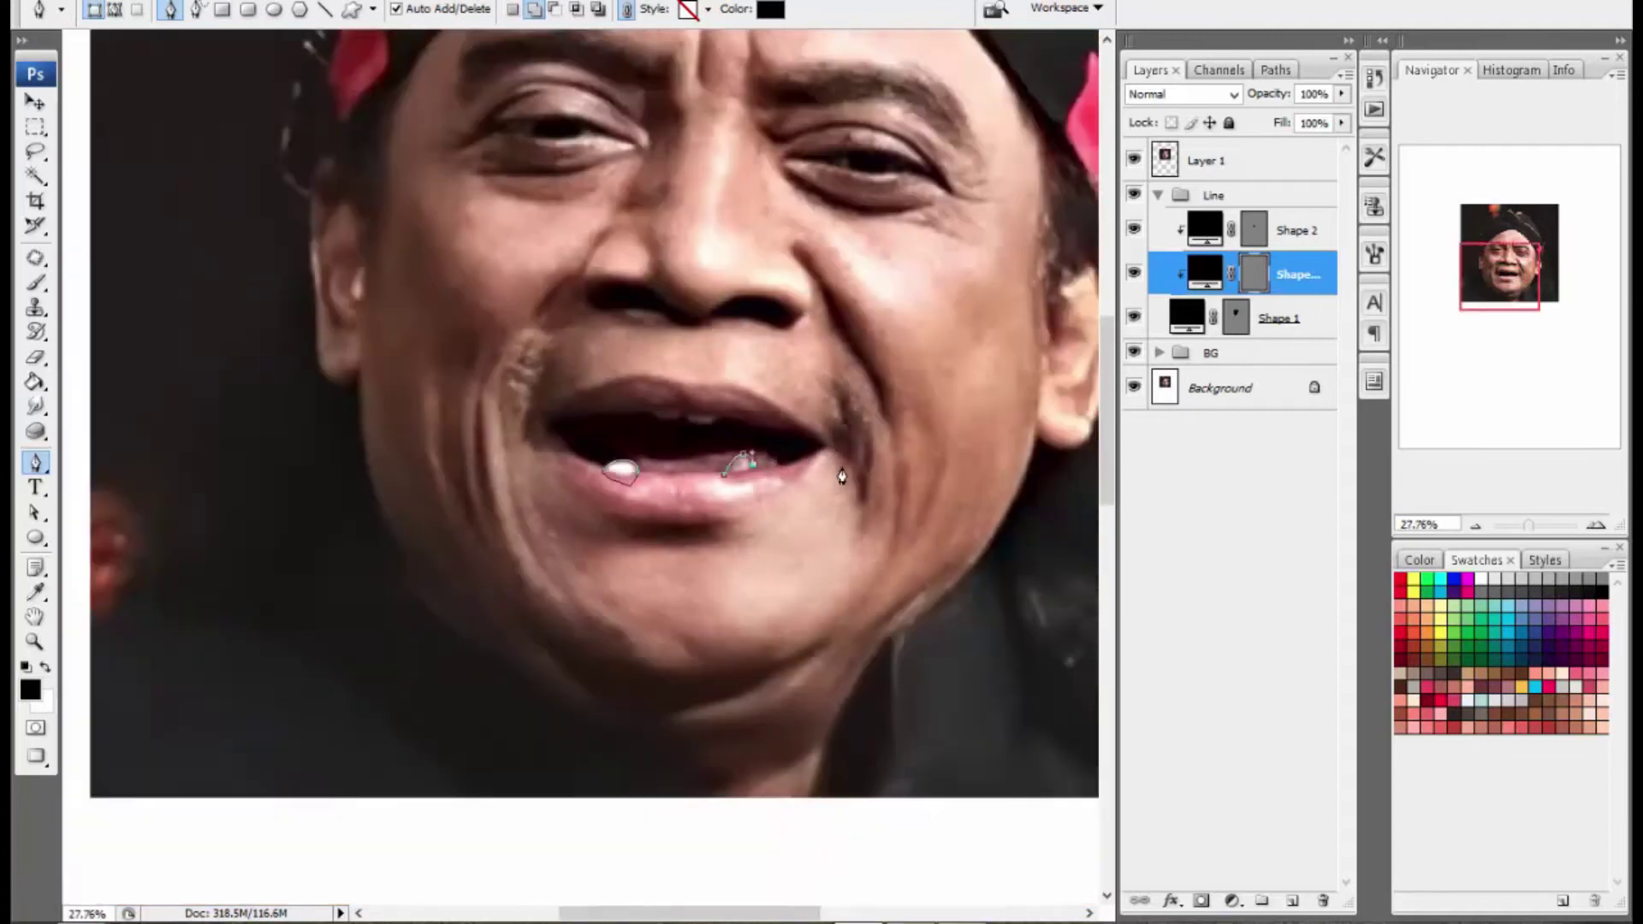
scroll(838, 477, up, 5)
drag(713, 458, 758, 462)
drag(786, 516, 807, 605)
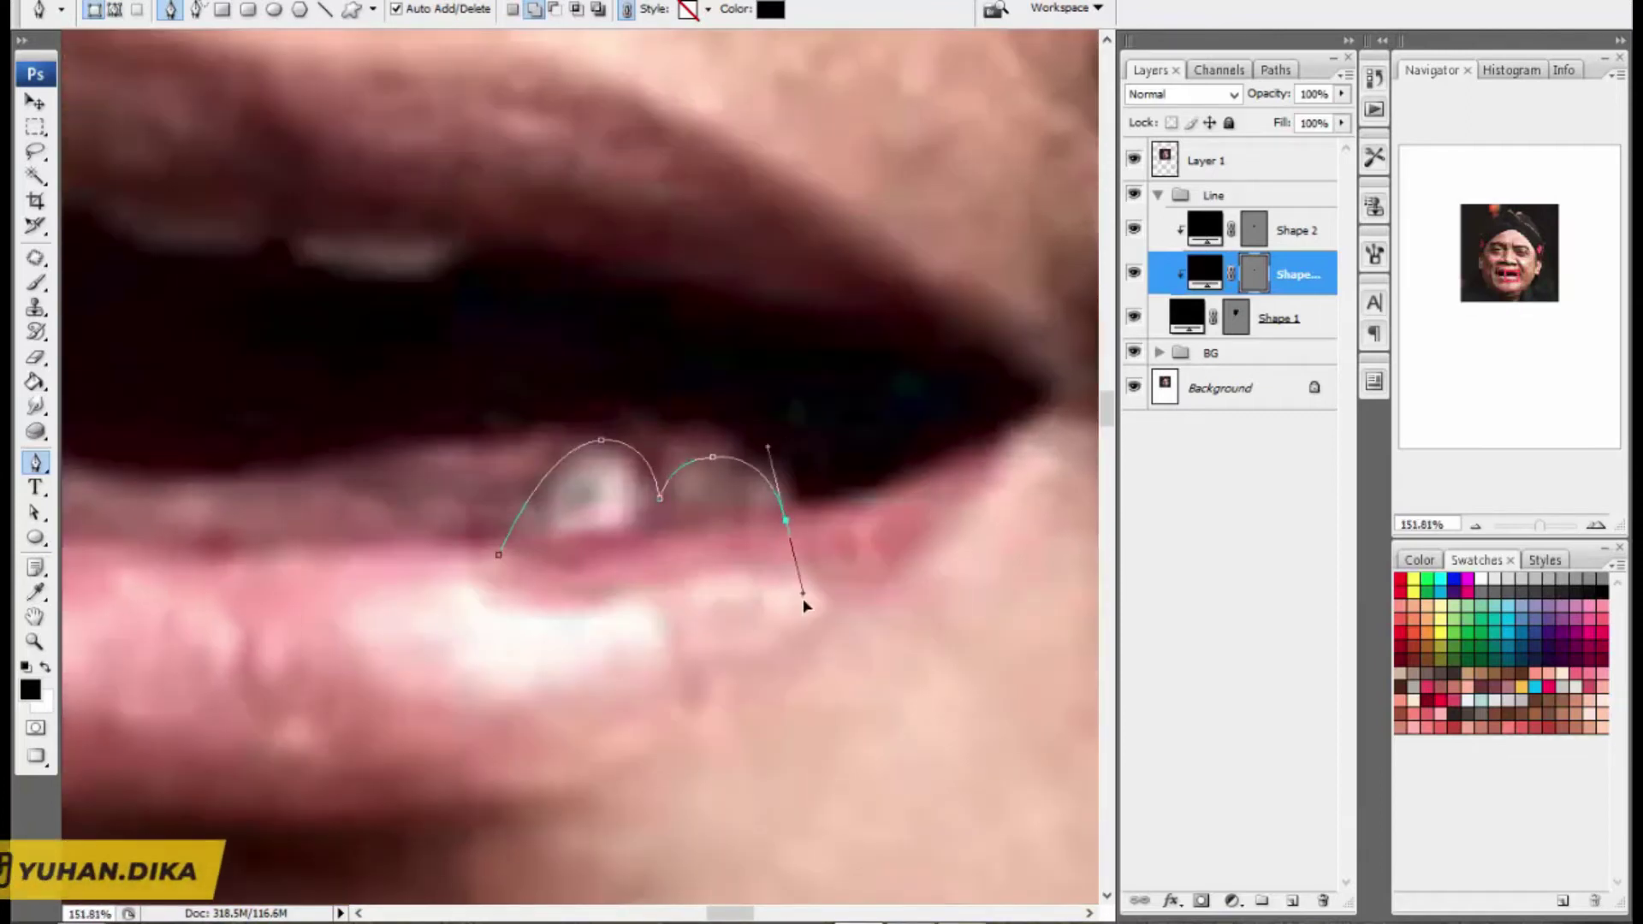
click(743, 608)
click(546, 594)
click(498, 554)
scroll(714, 462, up, 4)
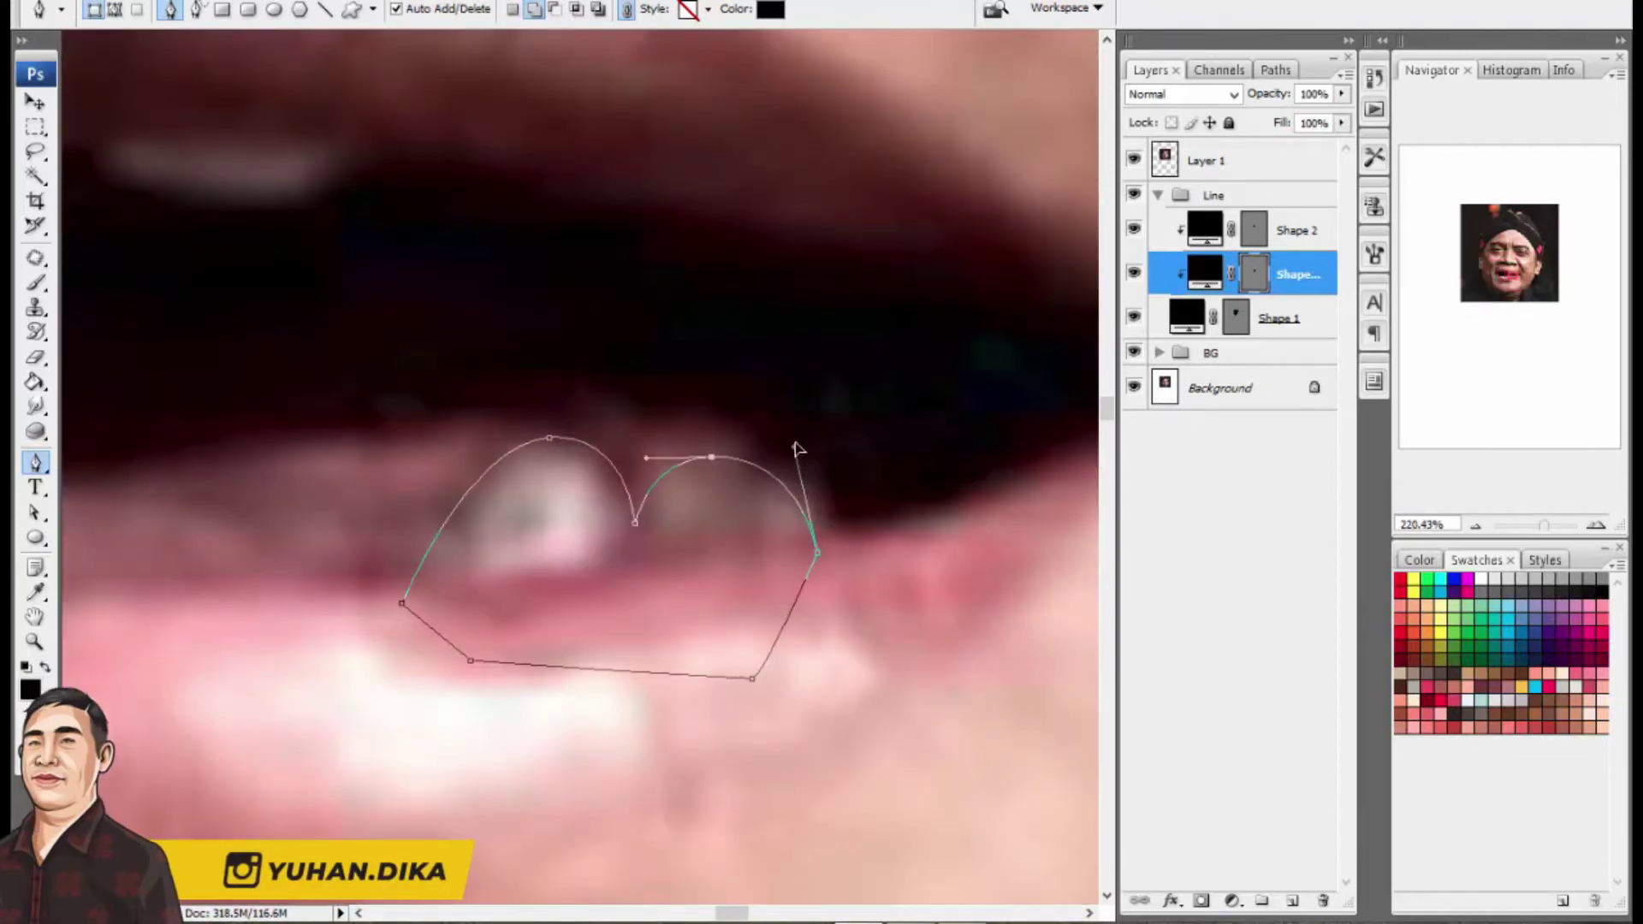
Step: Hide the reference photo, then fill the lower teeth with light grey and the upper teeth with a lighter grey
click(1134, 159)
double_click(1205, 273)
click(1053, 173)
key(Return)
key(ctrl+0)
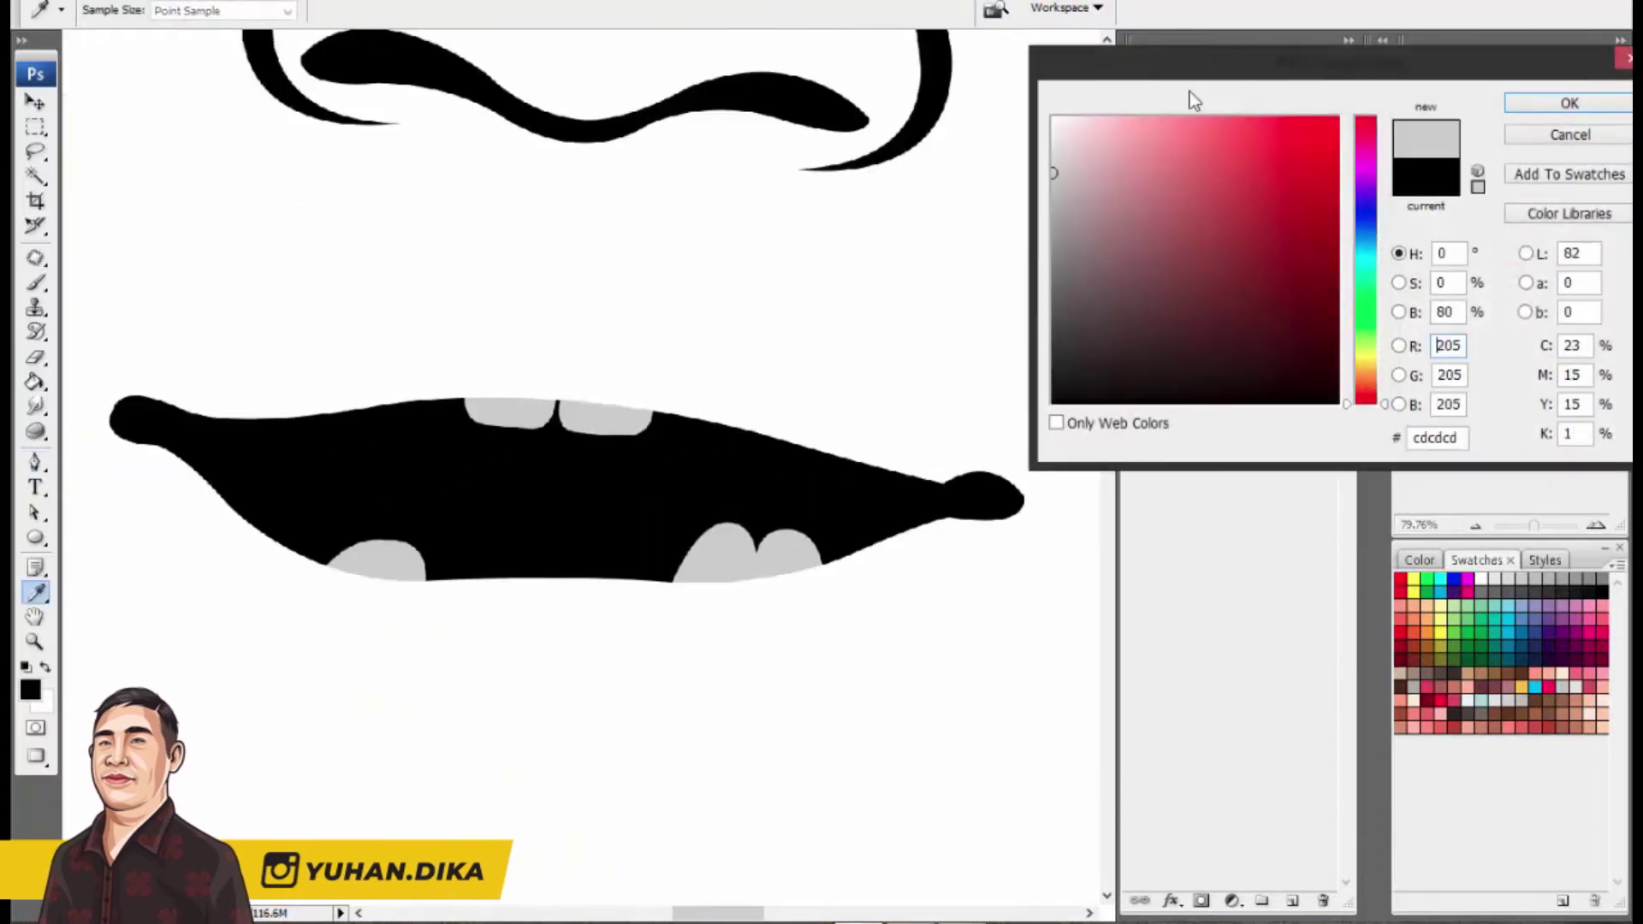
click(1053, 145)
key(Return)
Step: Compare the grey teeth shapes with the reference photo by toggling the photo layer
scroll(614, 515, down, 2)
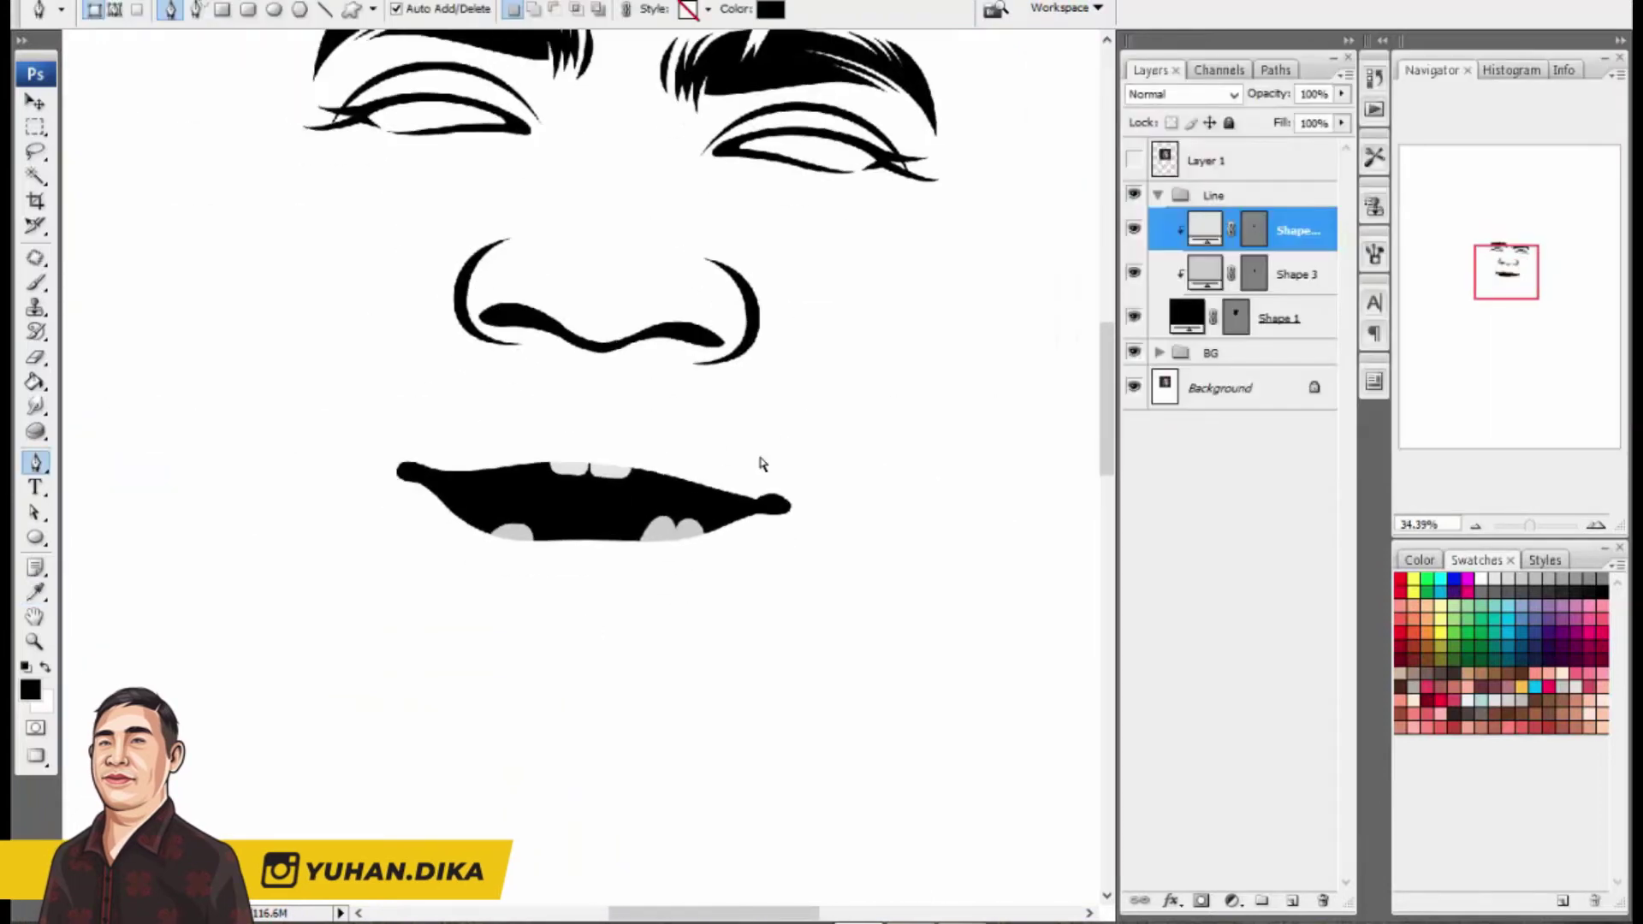
scroll(763, 466, up, 4)
click(1134, 159)
click(1134, 159)
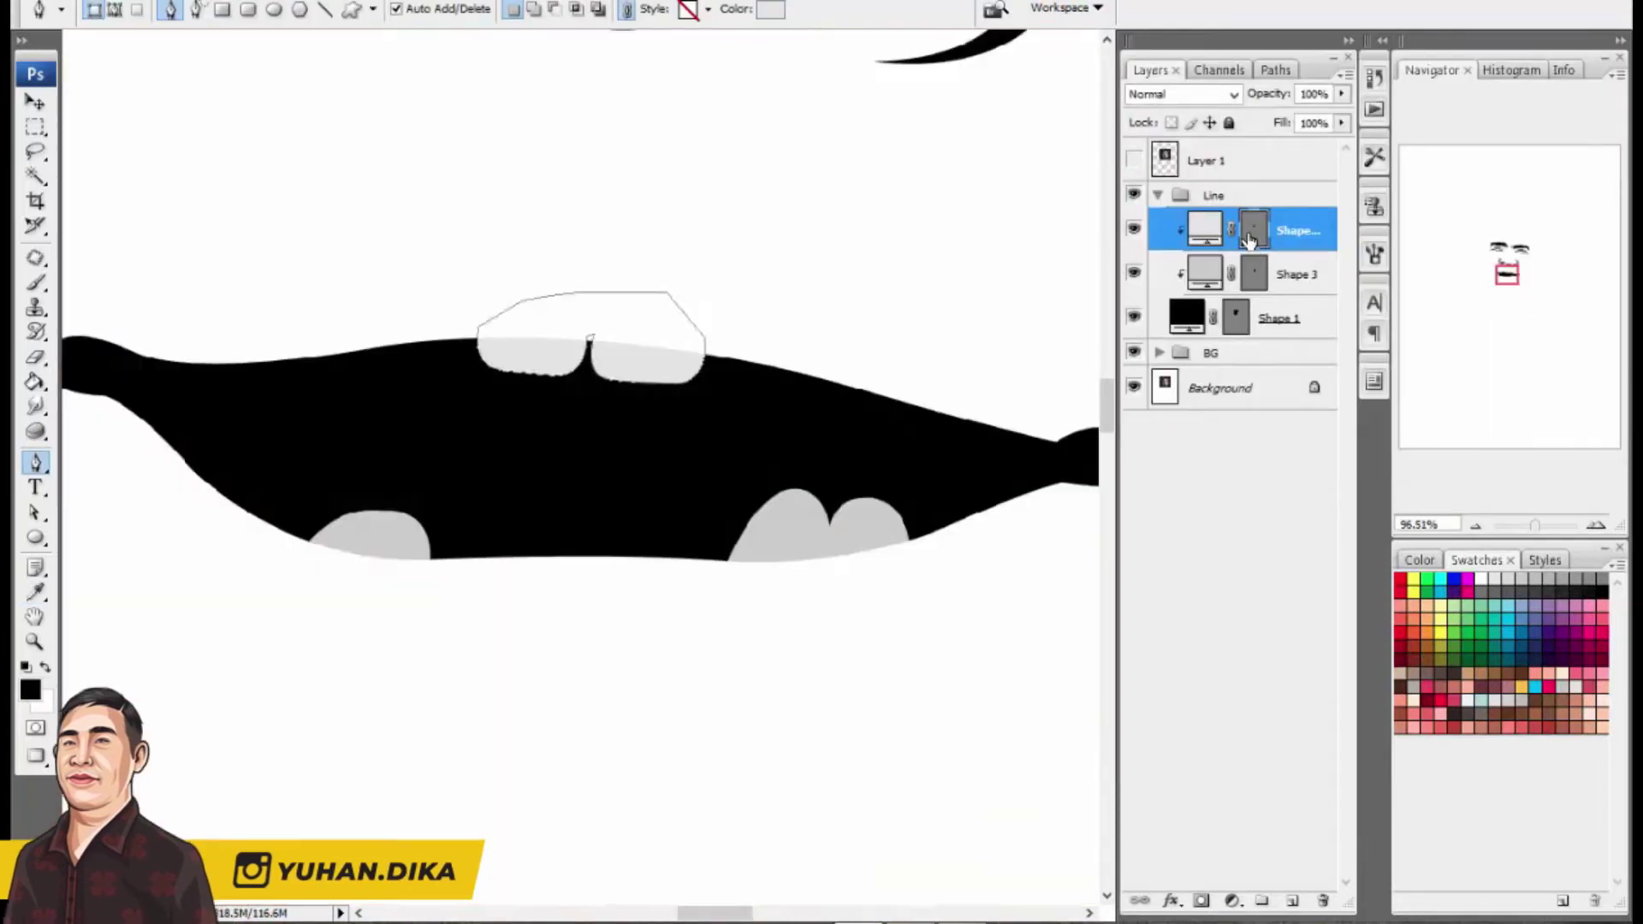
scroll(751, 385, down, 2)
scroll(822, 359, up, 2)
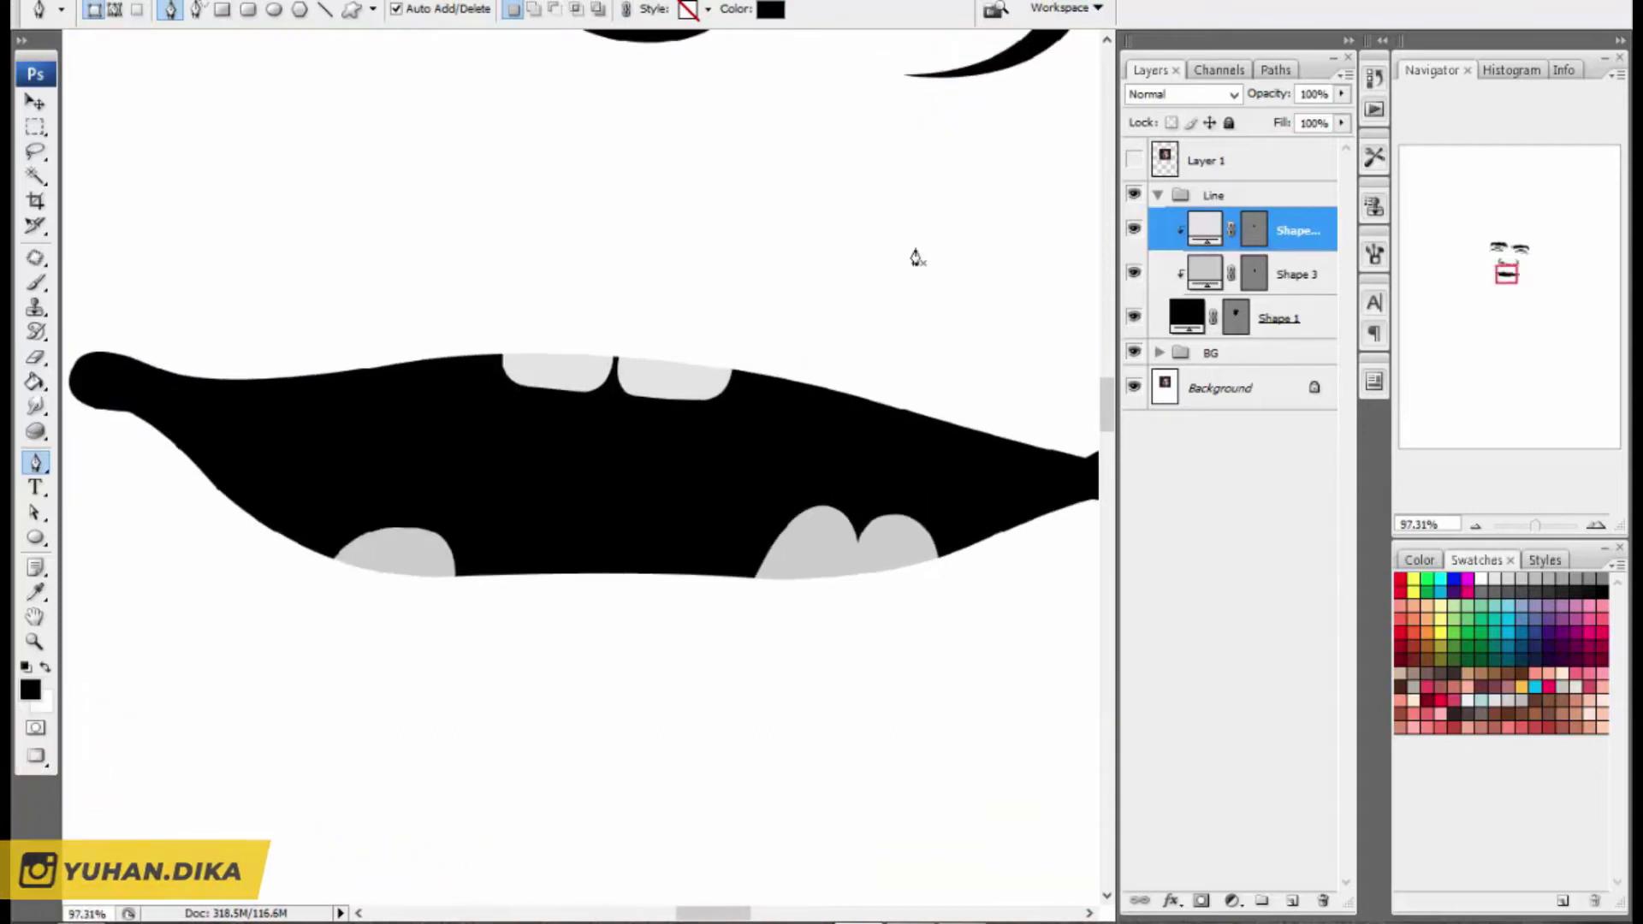
Step: Trace a closed inner face inside the left upper front tooth on a new shape layer
scroll(405, 402, up, 6)
scroll(384, 387, up, 2)
click(342, 350)
drag(424, 502, 533, 521)
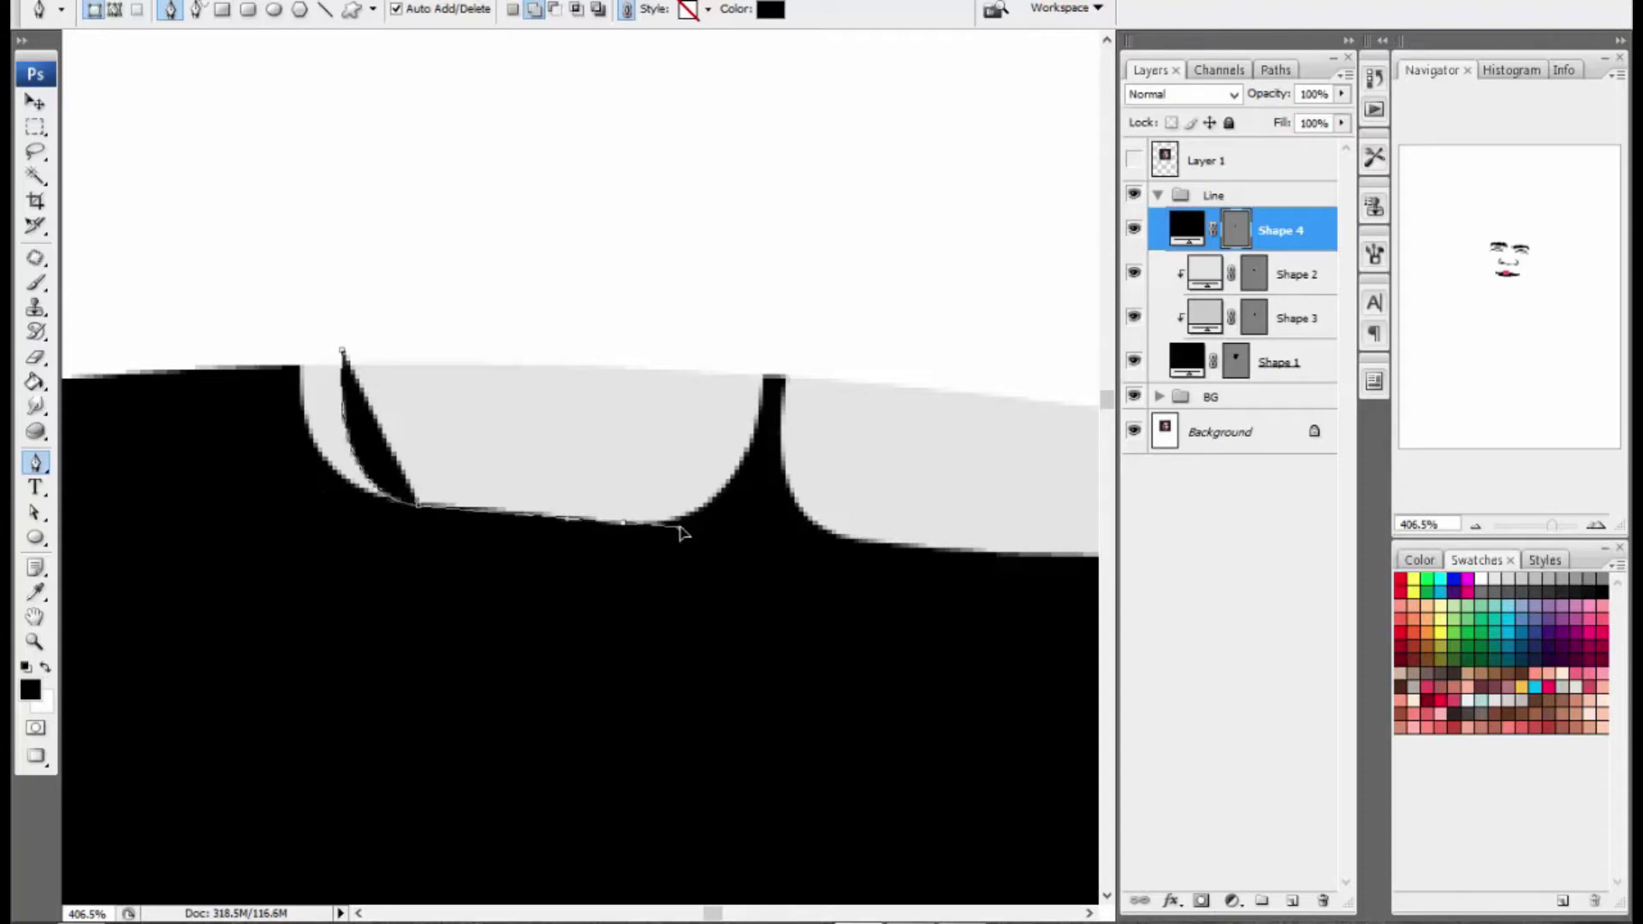
alt+click(623, 522)
drag(712, 360, 716, 195)
alt+click(713, 359)
click(540, 299)
click(445, 299)
click(342, 350)
Step: Clip the tooth's inner-face shape to the layers below and color it white
alt+click(1232, 253)
double_click(1205, 230)
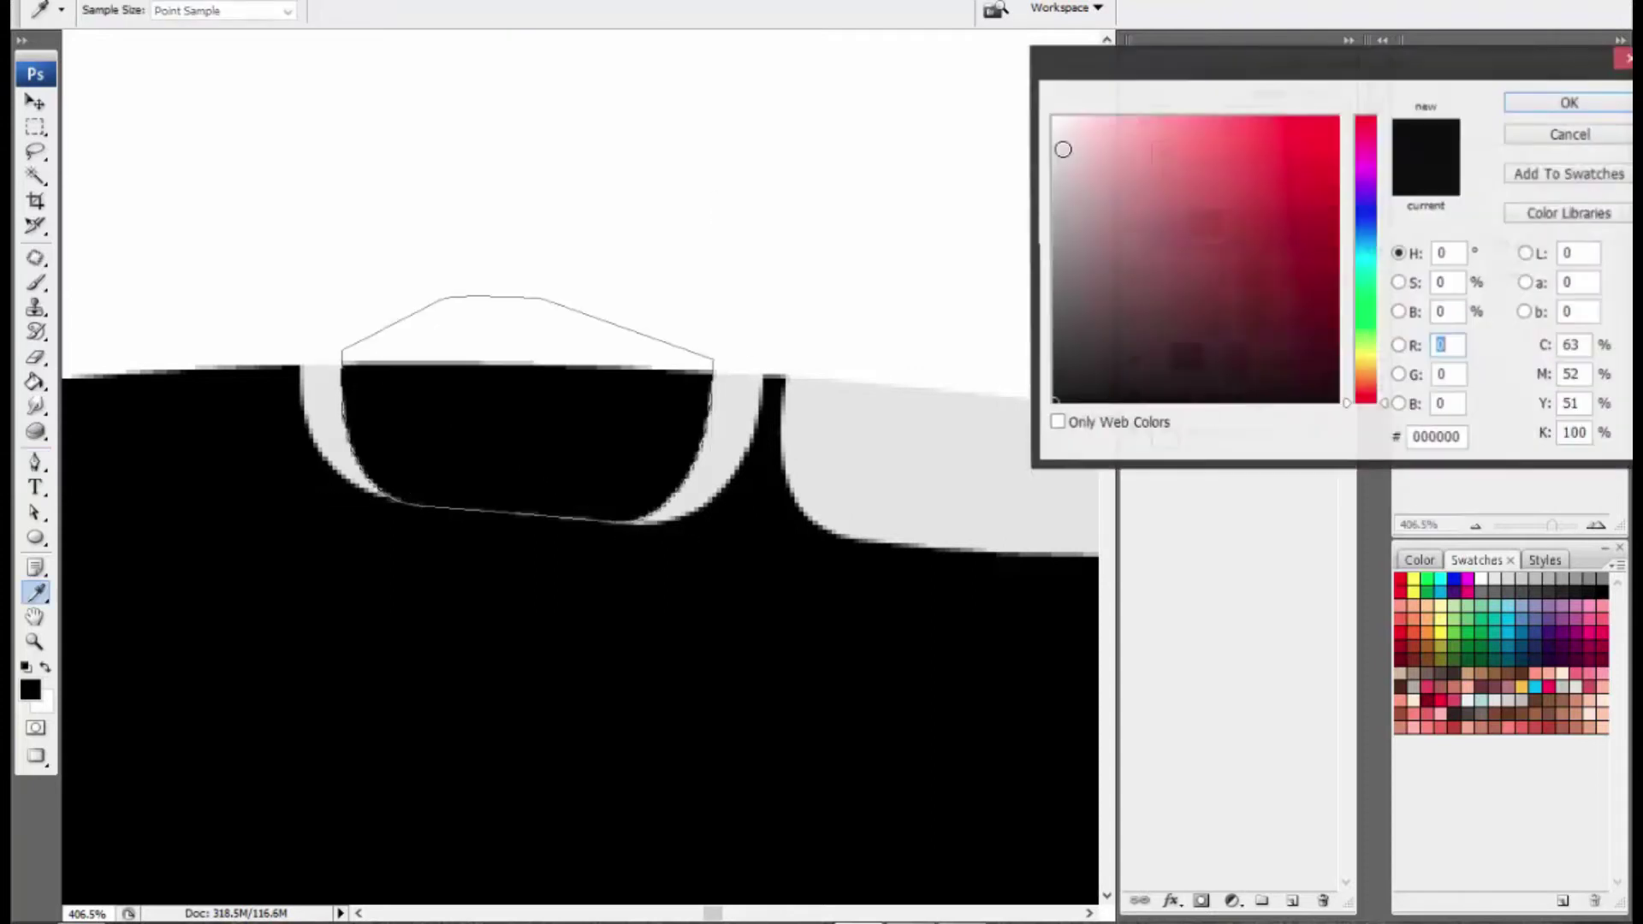
drag(1062, 149, 1049, 115)
click(1576, 108)
Step: Add a matching closed inner face inside the right upper front tooth to the white shape layer
scroll(447, 308, down, 5)
scroll(702, 385, up, 3)
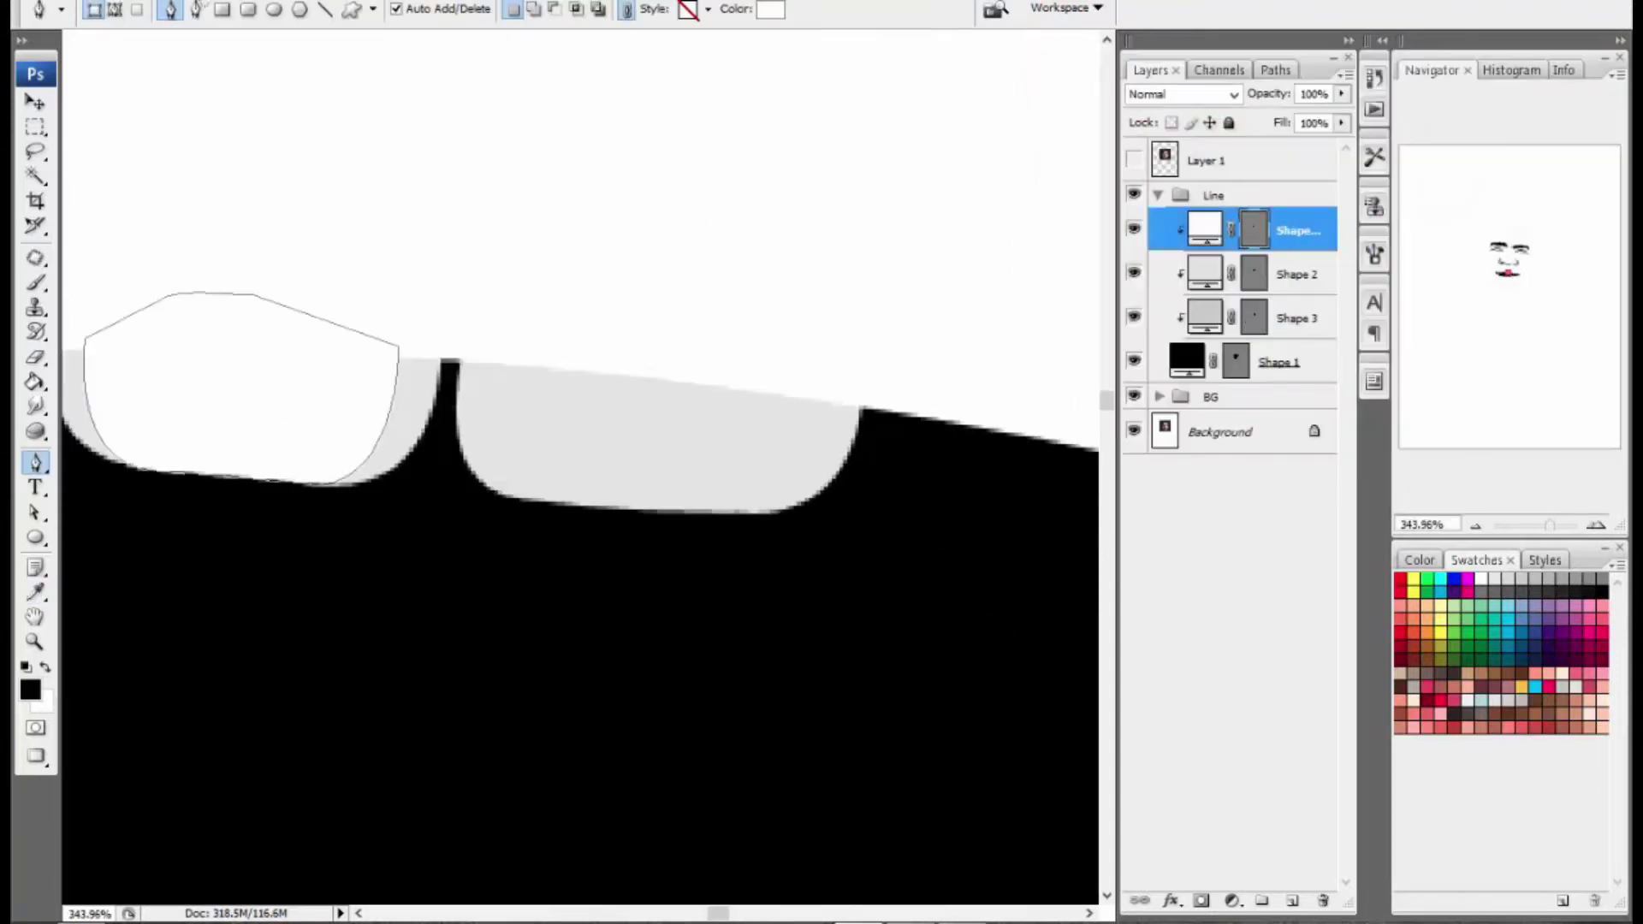
click(533, 11)
scroll(505, 311, up, 3)
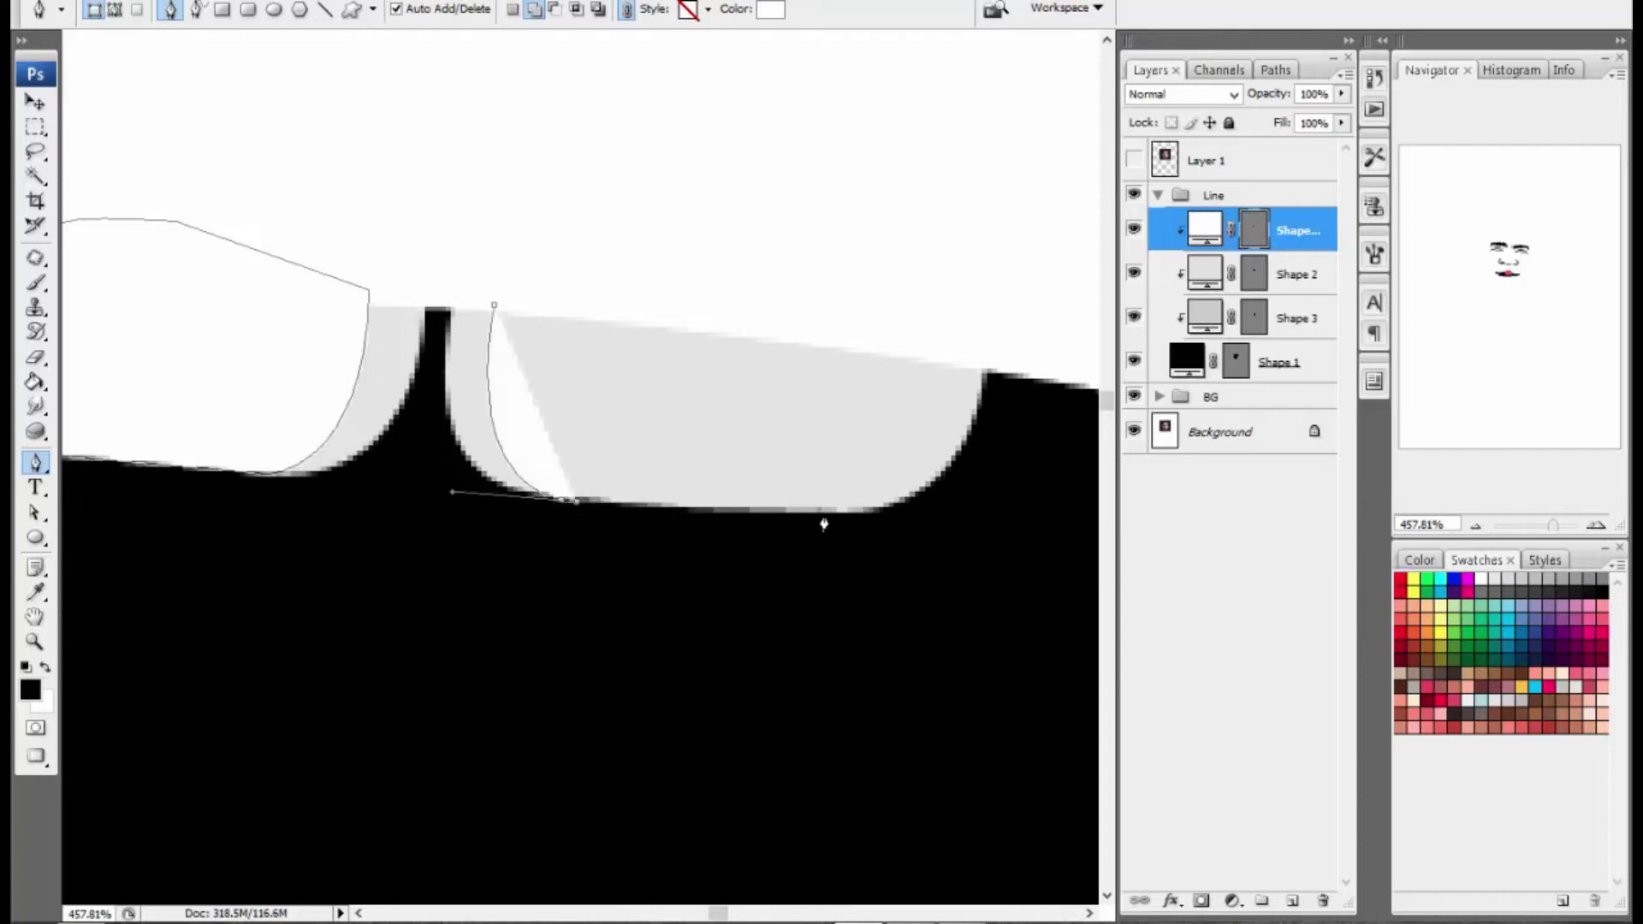
drag(823, 523, 911, 525)
drag(917, 347, 930, 171)
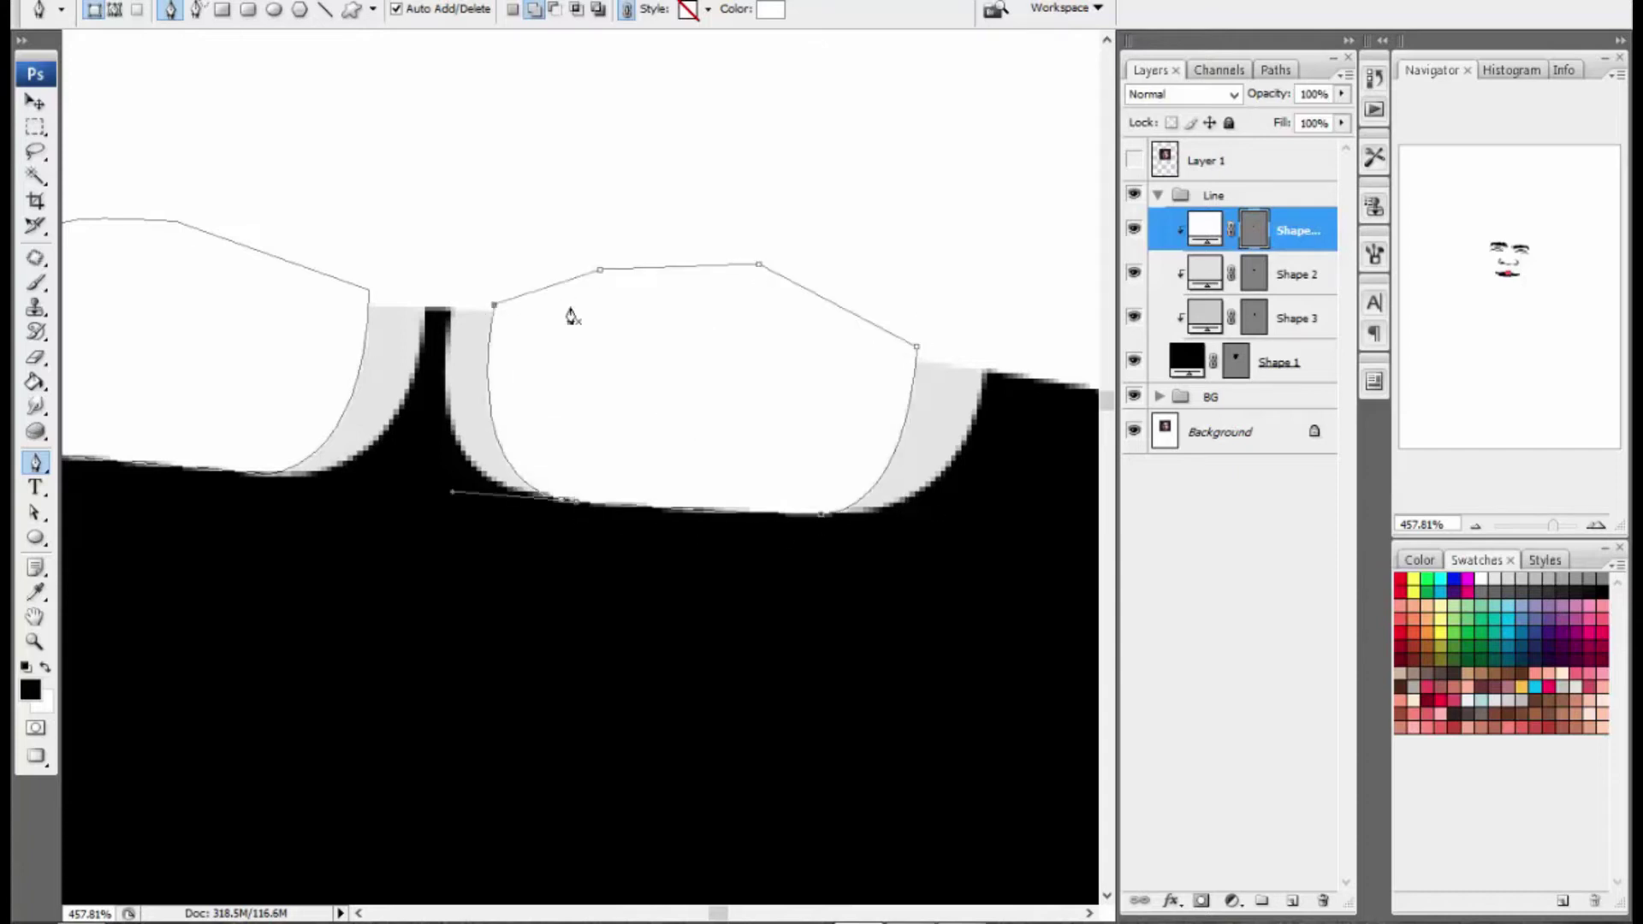
key(Return)
Step: Recolor the upper teeth's inner faces off-white and their base shape a darker grey
scroll(712, 453, down, 20)
scroll(687, 472, up, 4)
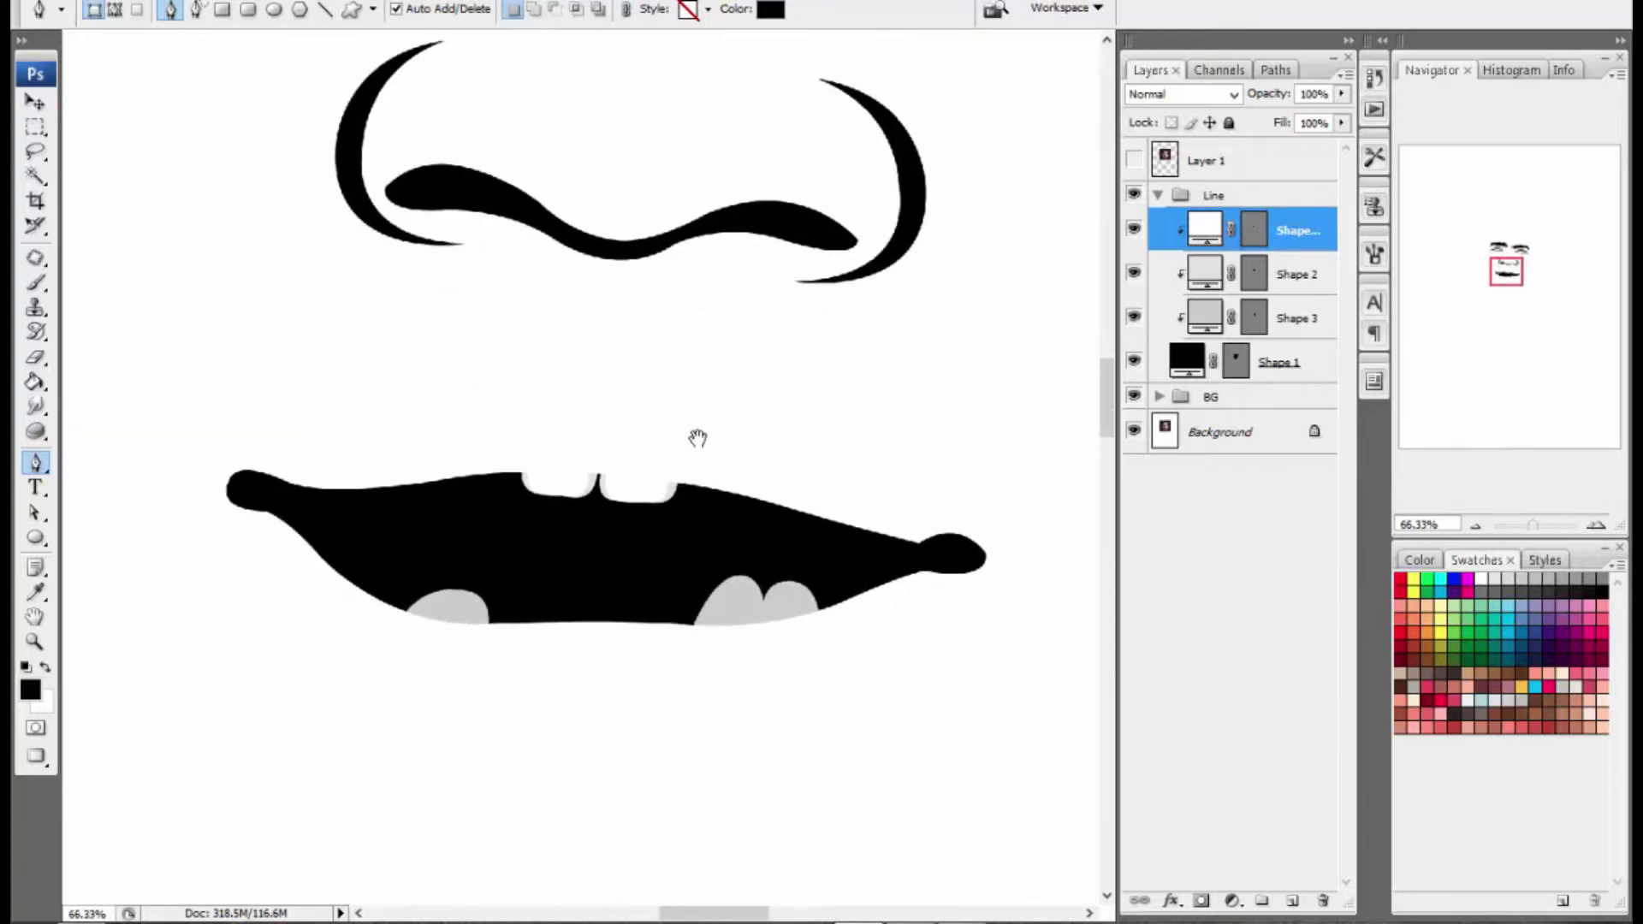
scroll(590, 473, up, 19)
double_click(1200, 225)
click(1049, 135)
key(Return)
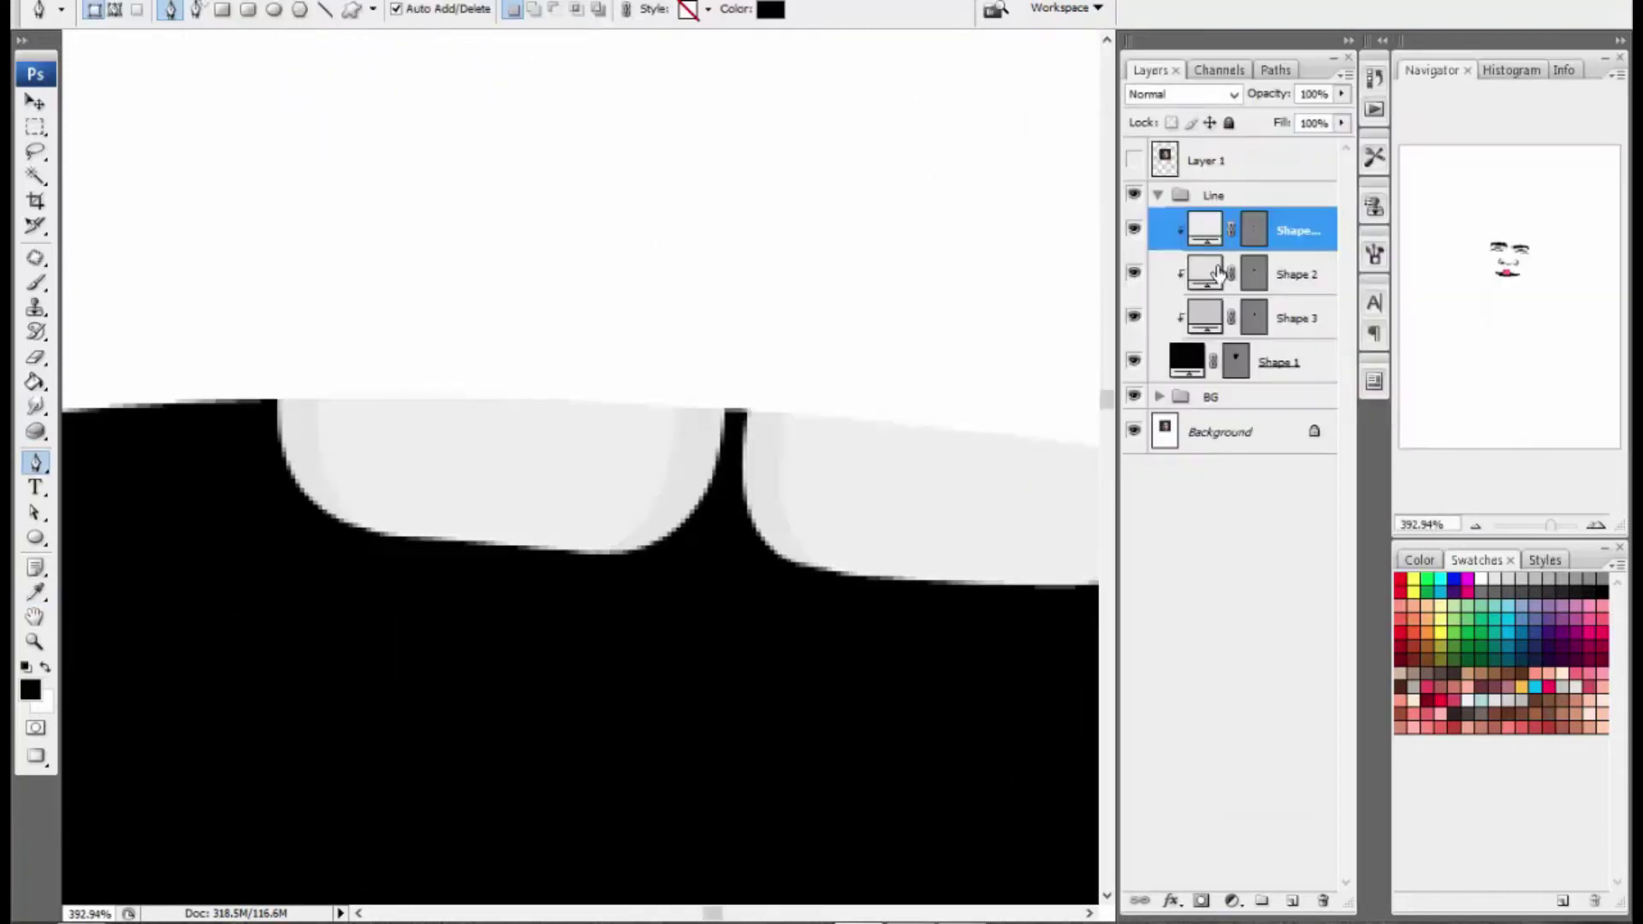
double_click(1210, 272)
click(1053, 172)
click(1569, 104)
drag(700, 352, 685, 316)
Step: Draw a closed curved highlight over the left part and lower edge of the left upper tooth on a new shape layer
click(1292, 230)
scroll(391, 332, up, 3)
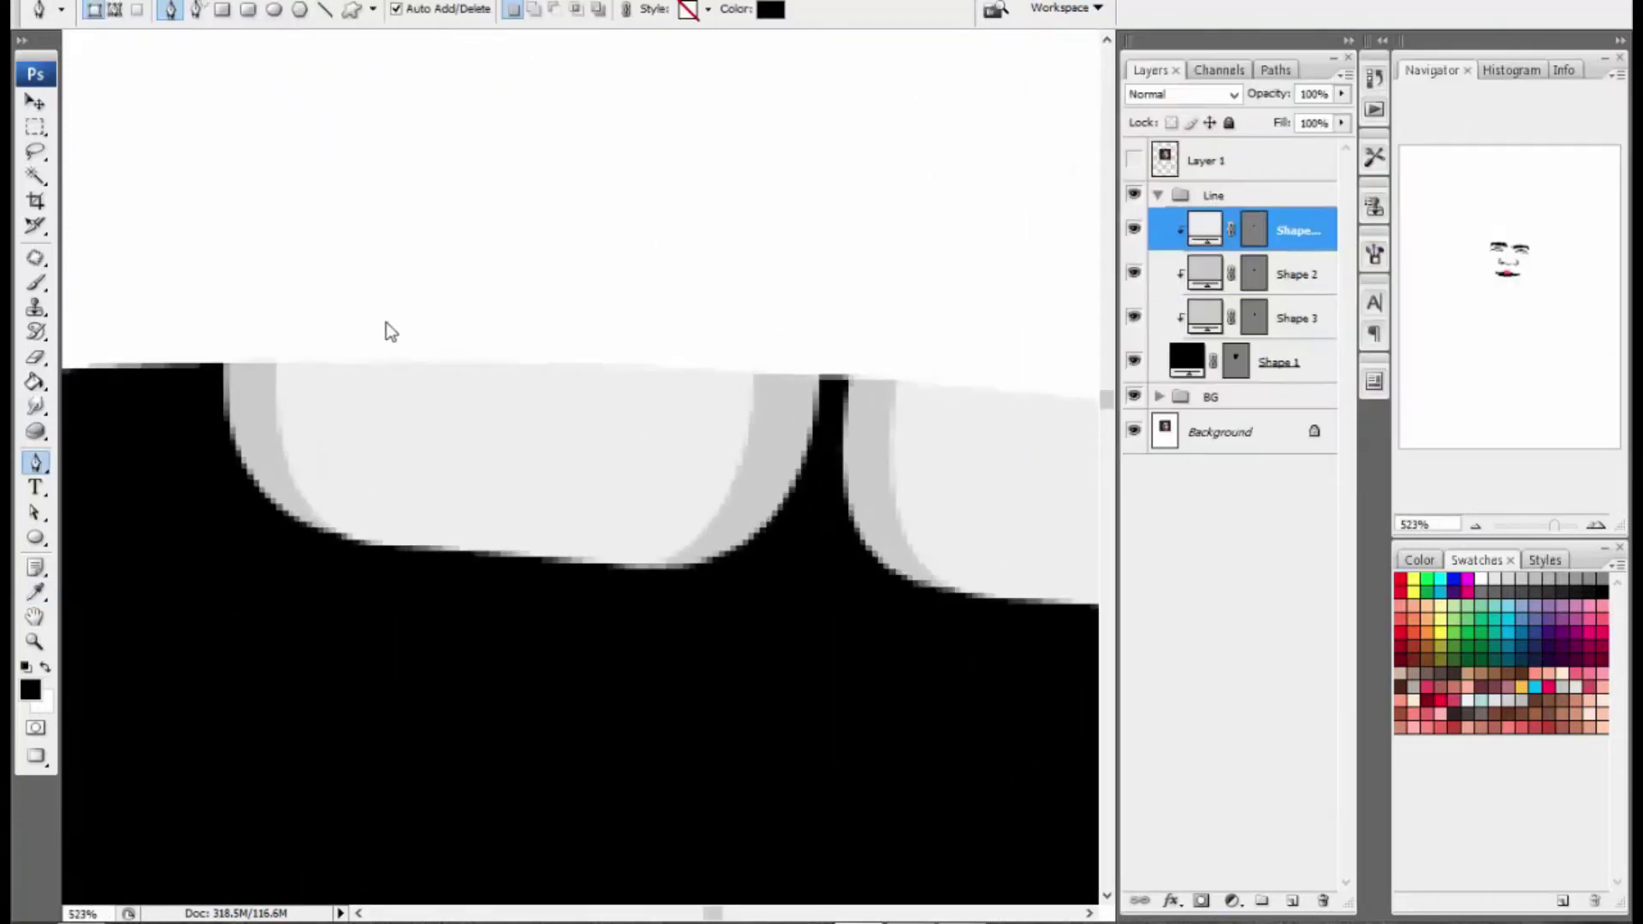
click(385, 324)
drag(474, 454, 623, 511)
drag(361, 545, 404, 554)
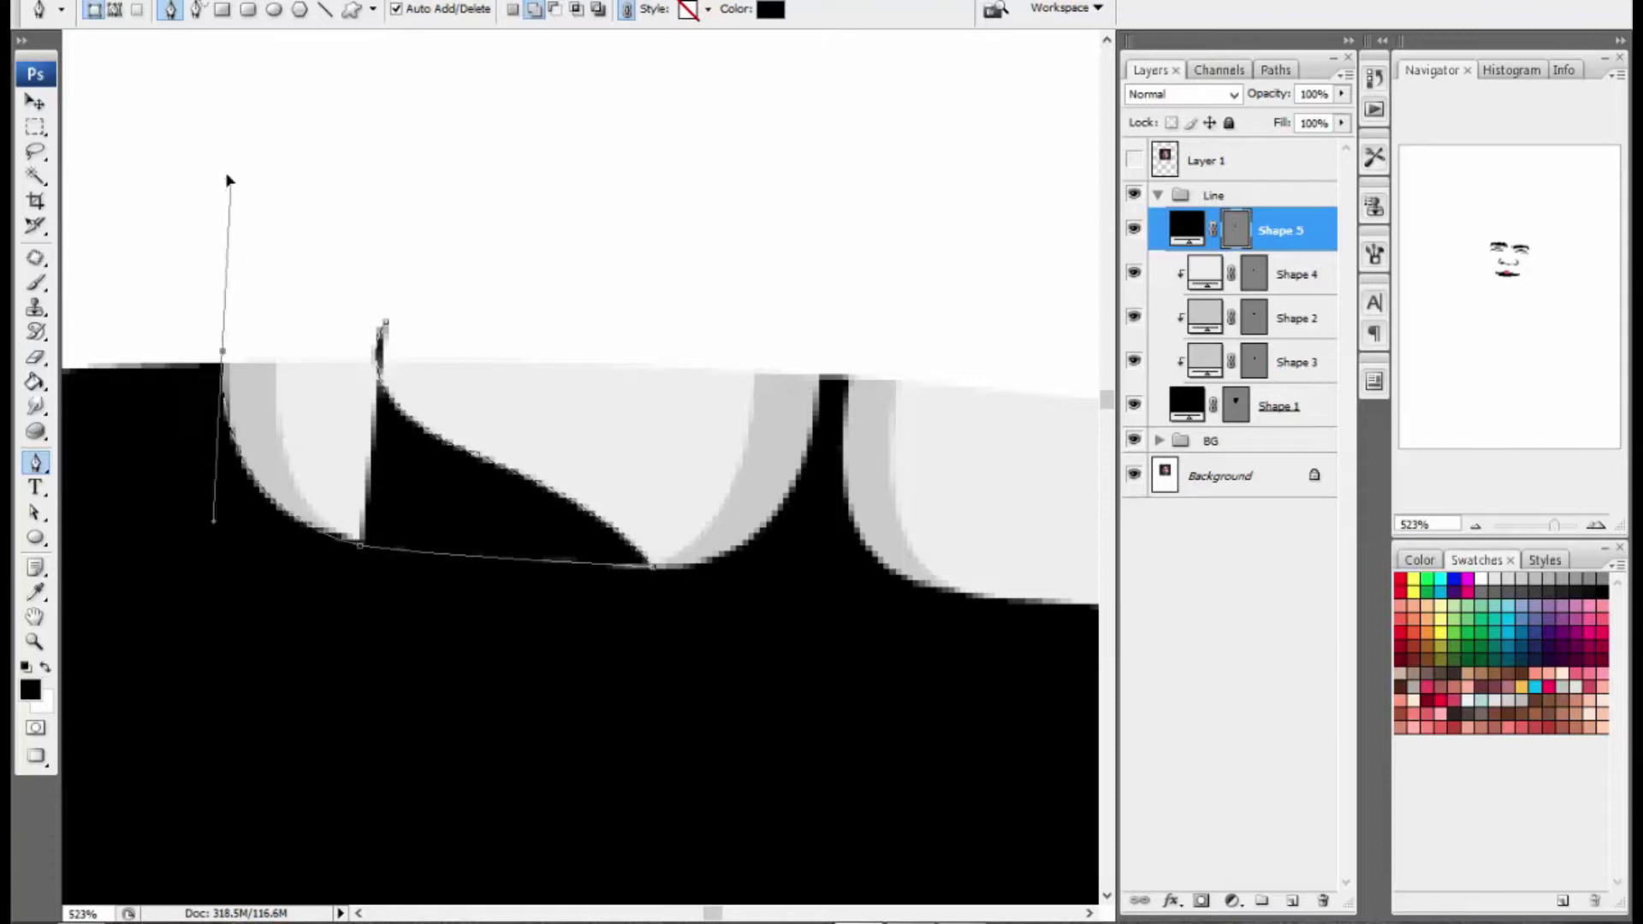
drag(229, 179, 235, 162)
alt+click(222, 350)
drag(386, 323, 440, 361)
alt+click(1296, 251)
double_click(1202, 227)
click(849, 71)
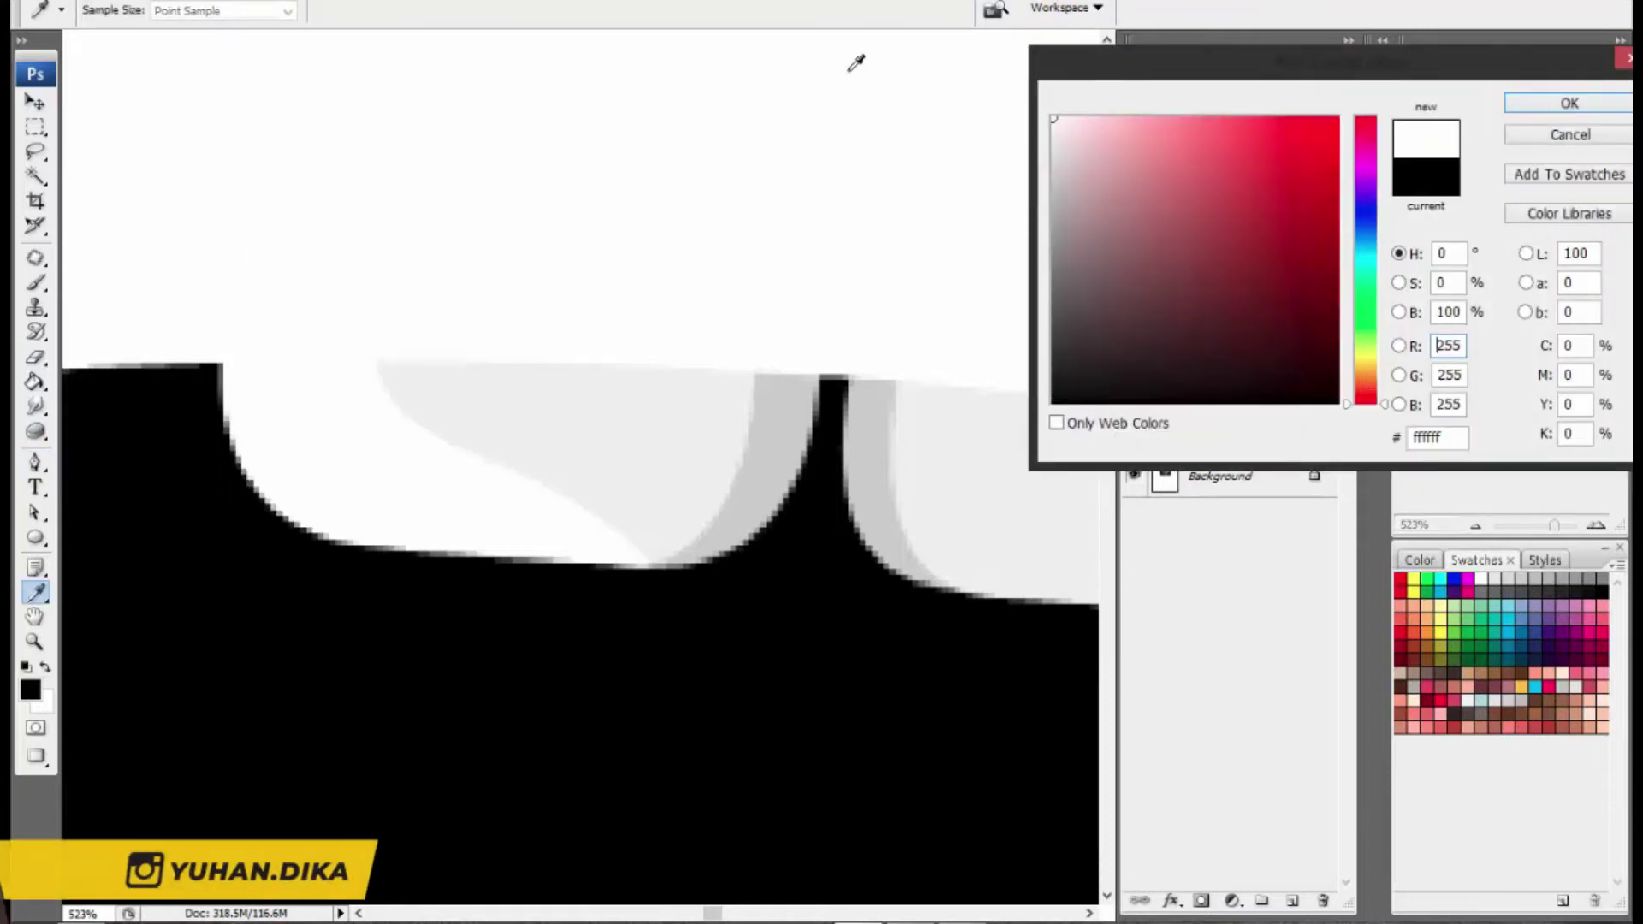
click(1569, 135)
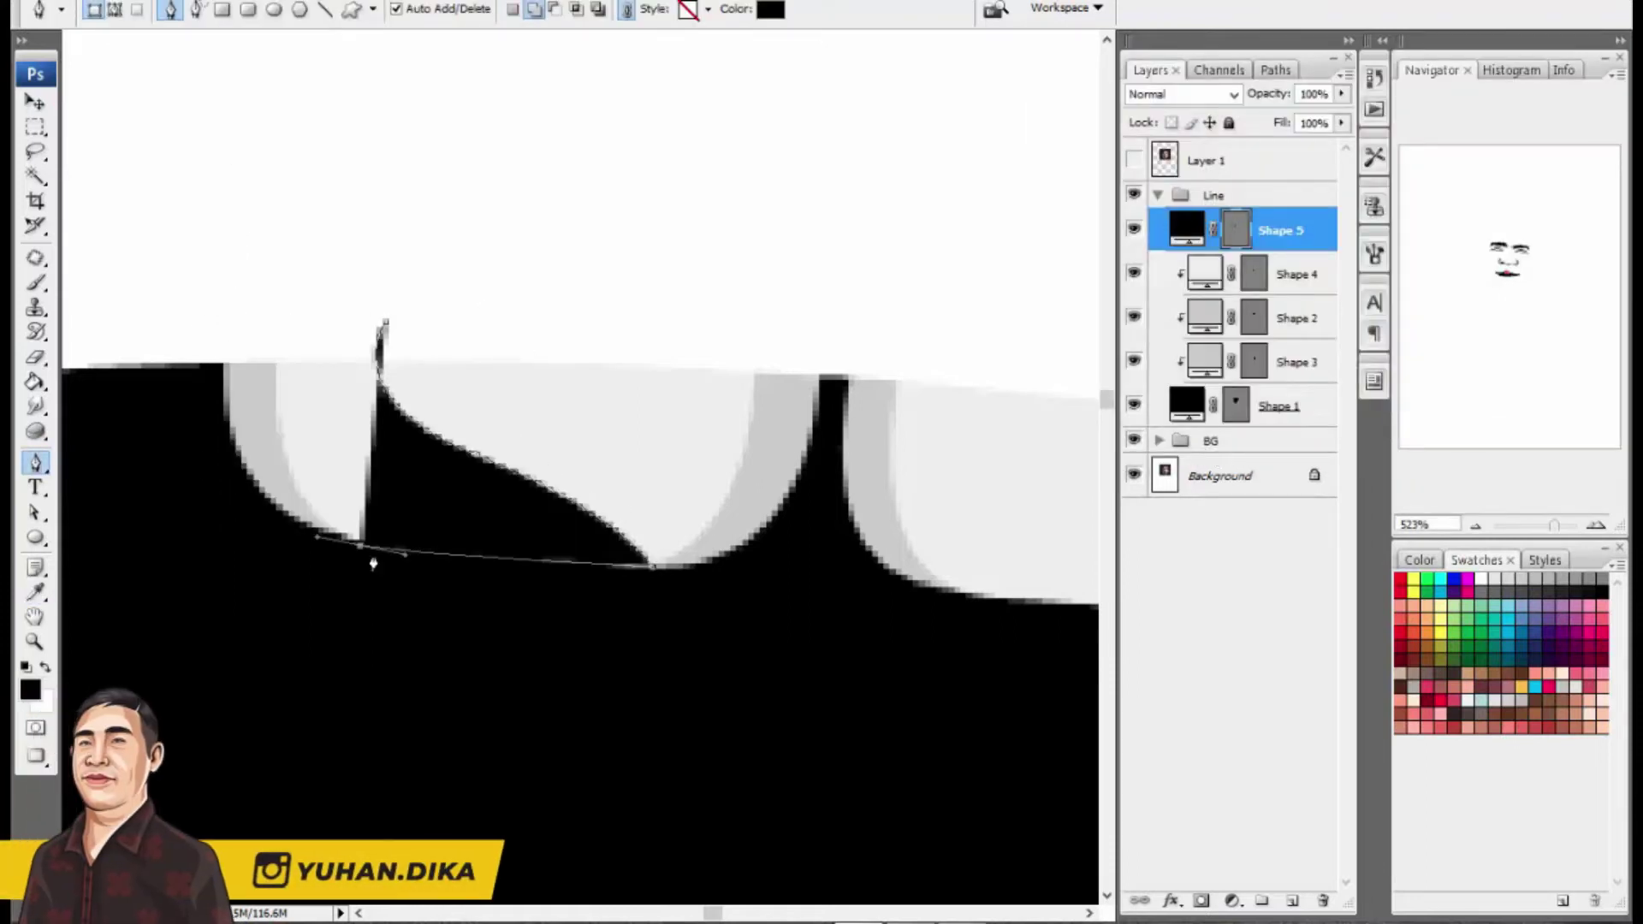
Step: Finish and close the left upper tooth's highlight along its outer side, clip it to the layers below and color it white
drag(276, 350, 283, 156)
alt+click(1223, 251)
double_click(1204, 228)
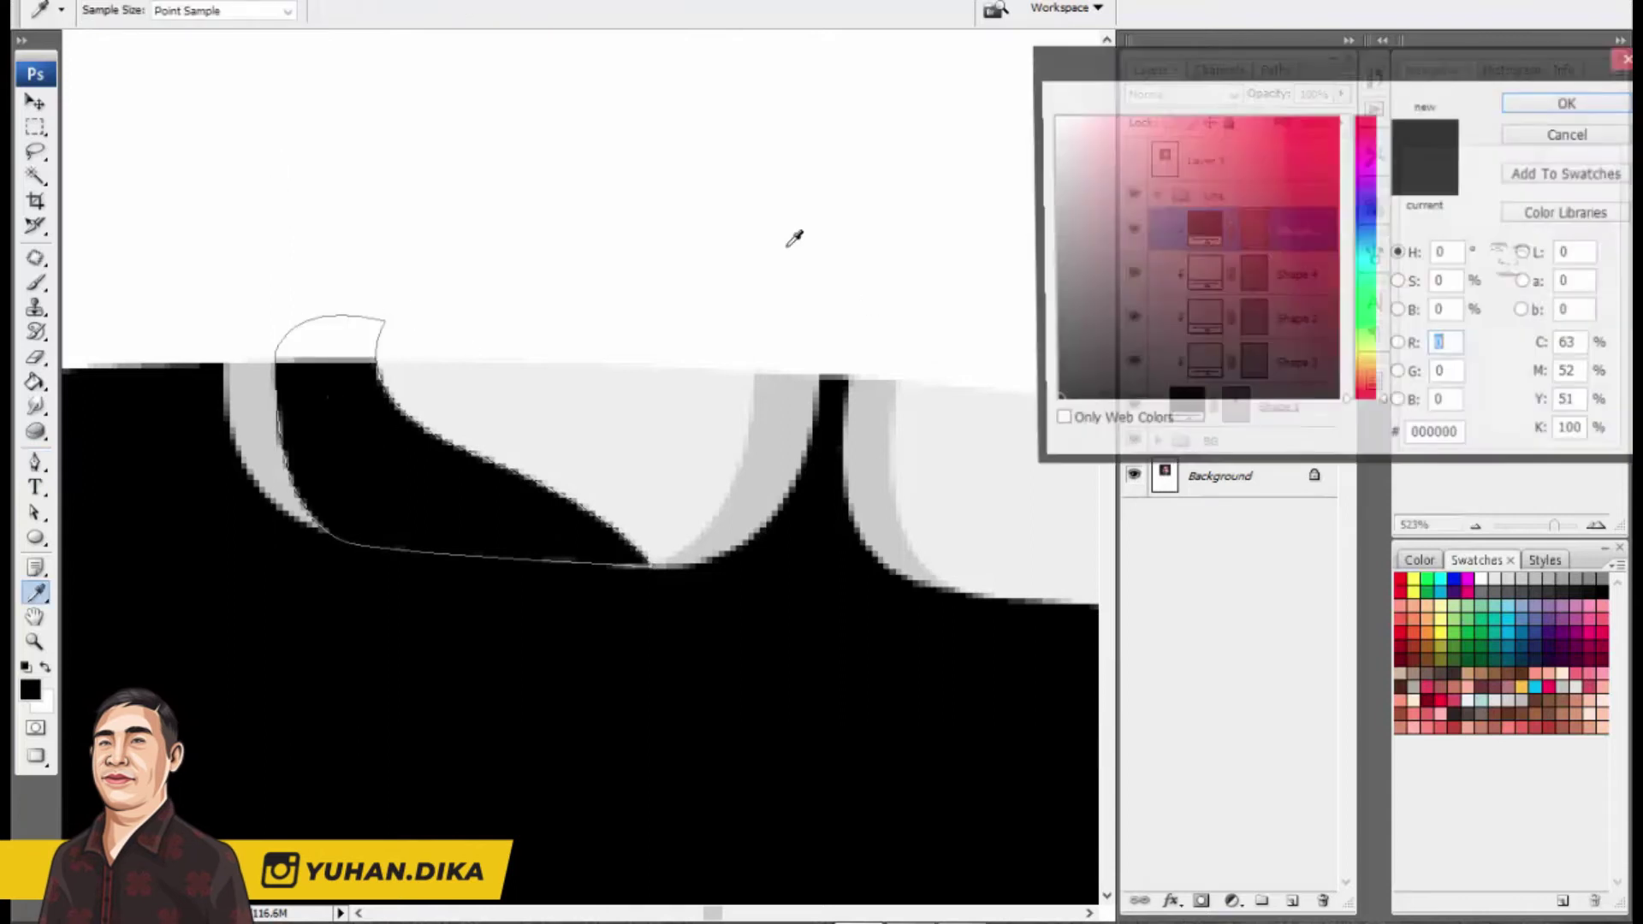
click(784, 242)
key(Return)
Step: Add a closed curved highlight over the lower right part of the right upper tooth to the same white shape layer
click(535, 11)
drag(941, 513, 666, 499)
drag(1073, 506, 868, 469)
click(771, 329)
drag(648, 445, 536, 508)
drag(475, 543, 476, 580)
alt+click(475, 543)
drag(475, 508, 519, 495)
drag(817, 561, 982, 558)
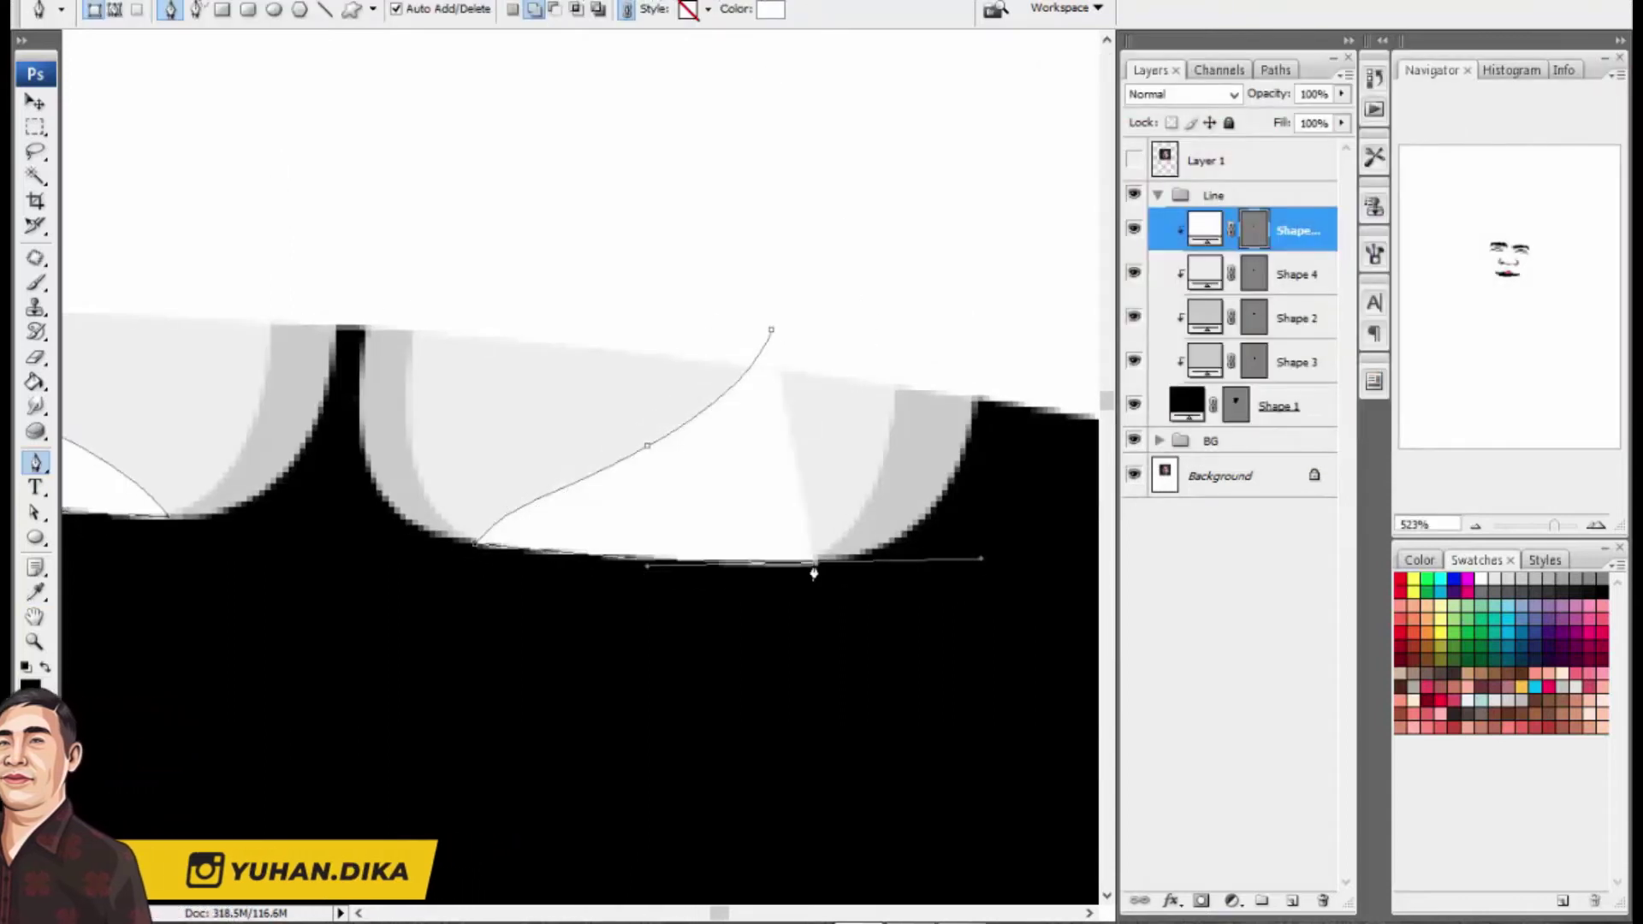
alt+click(816, 561)
drag(902, 366, 916, 183)
alt+click(902, 366)
click(770, 330)
key(Return)
Step: Show the reference photo and draw a closed, curved tongue shape around the lower teeth, directly above the mouth's black base shape
scroll(686, 472, down, 4)
scroll(678, 502, down, 5)
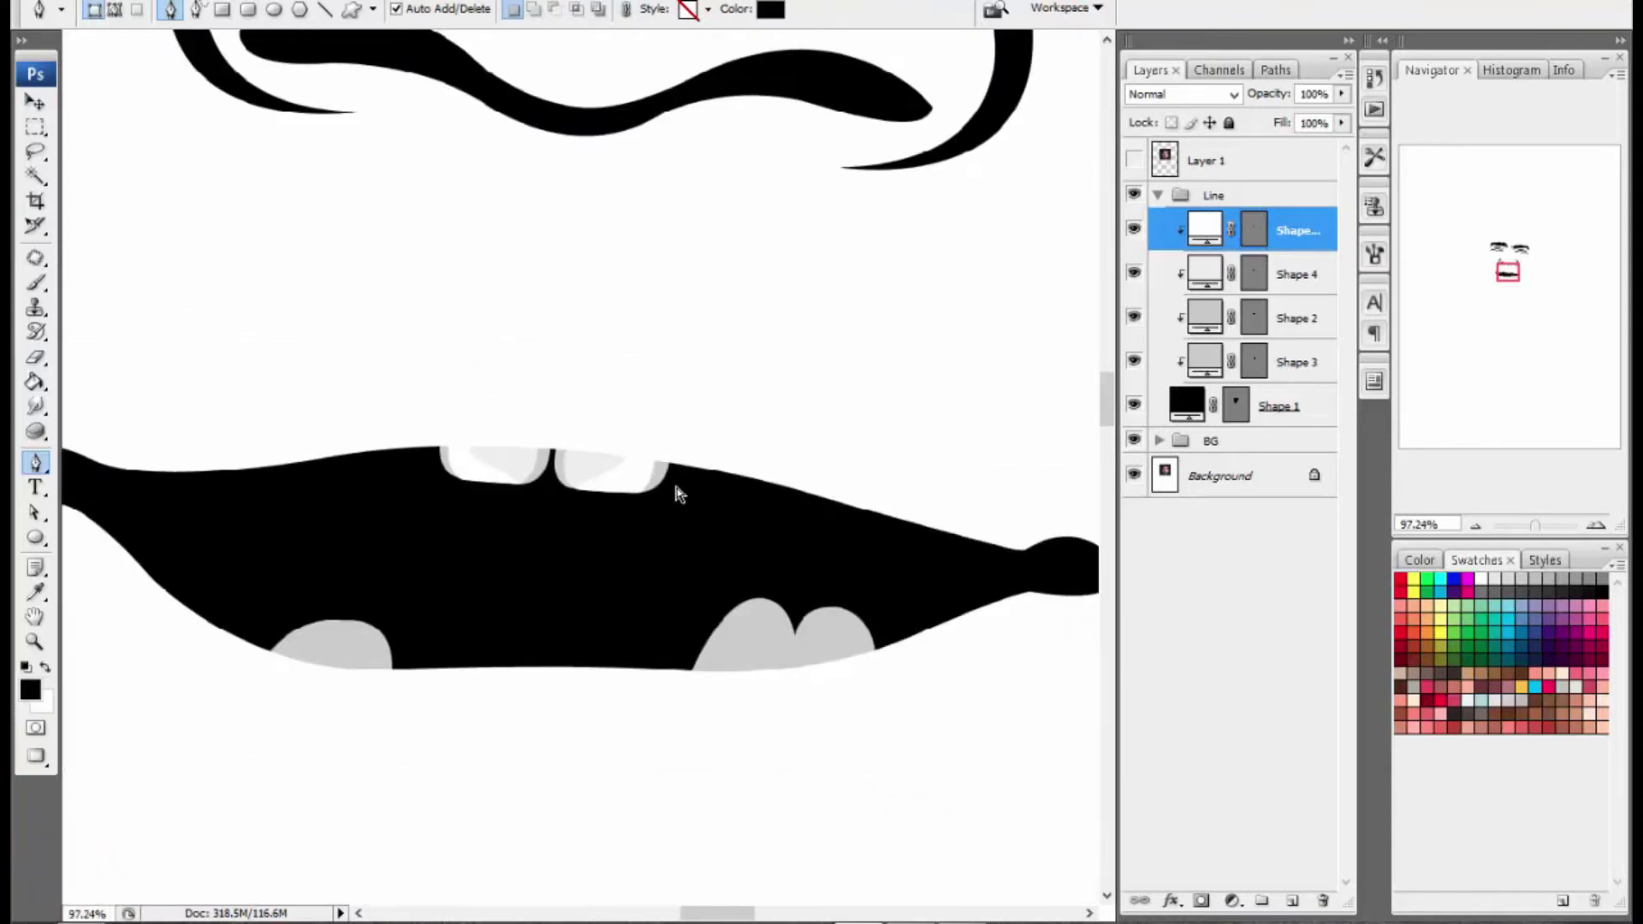
scroll(664, 476, up, 3)
click(1280, 406)
click(1134, 163)
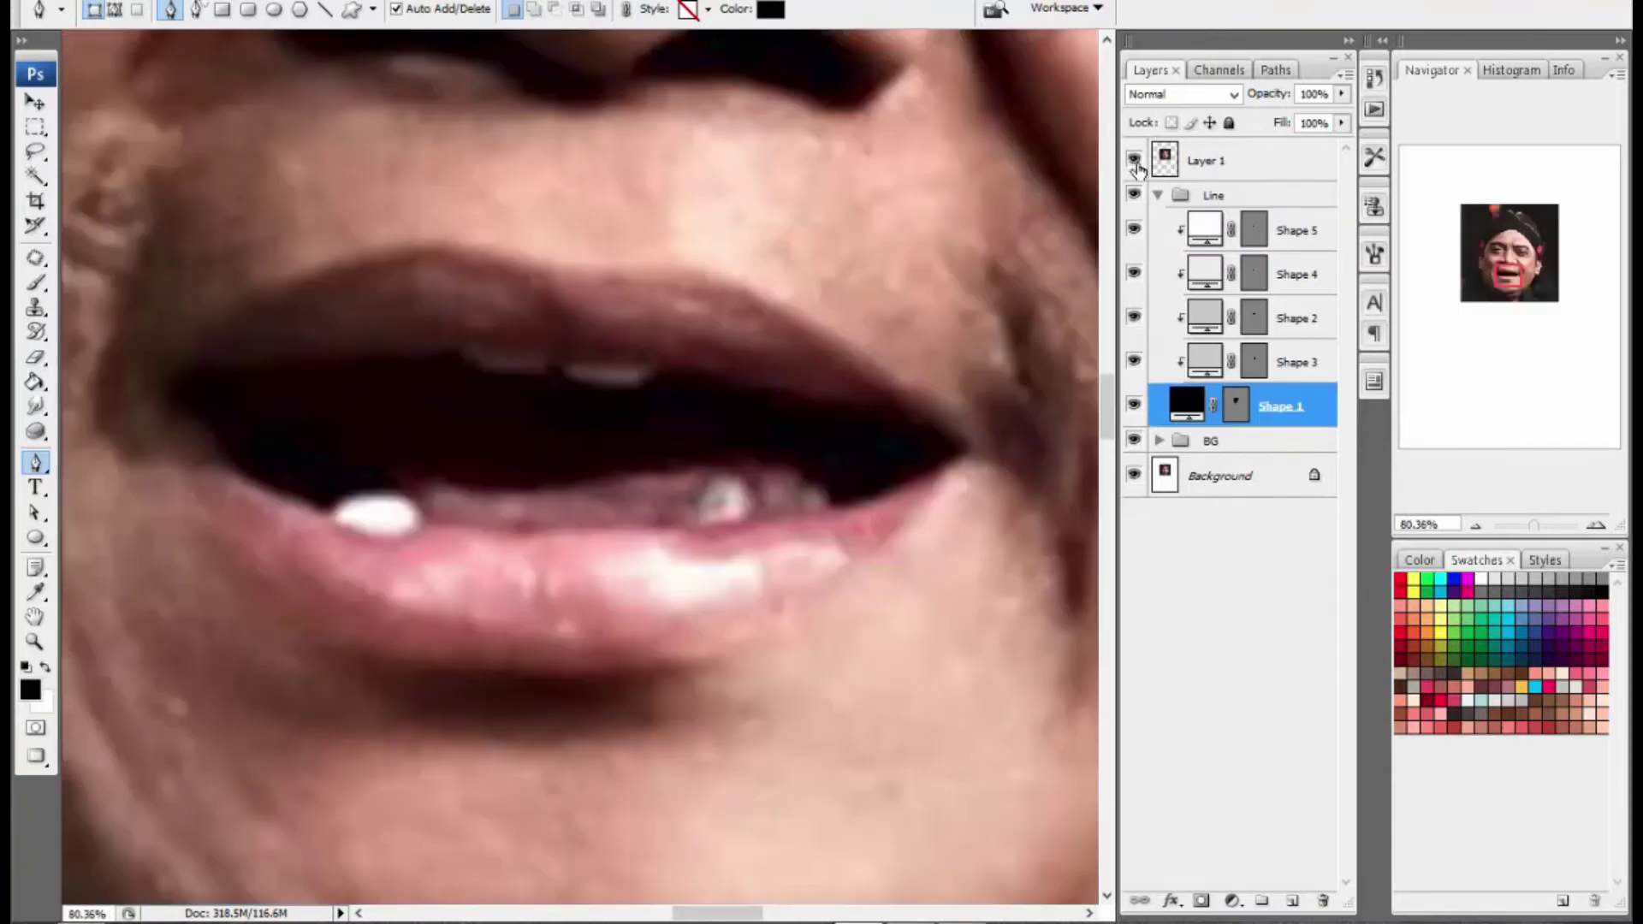
click(318, 521)
drag(551, 438, 685, 445)
scroll(592, 452, up, 1)
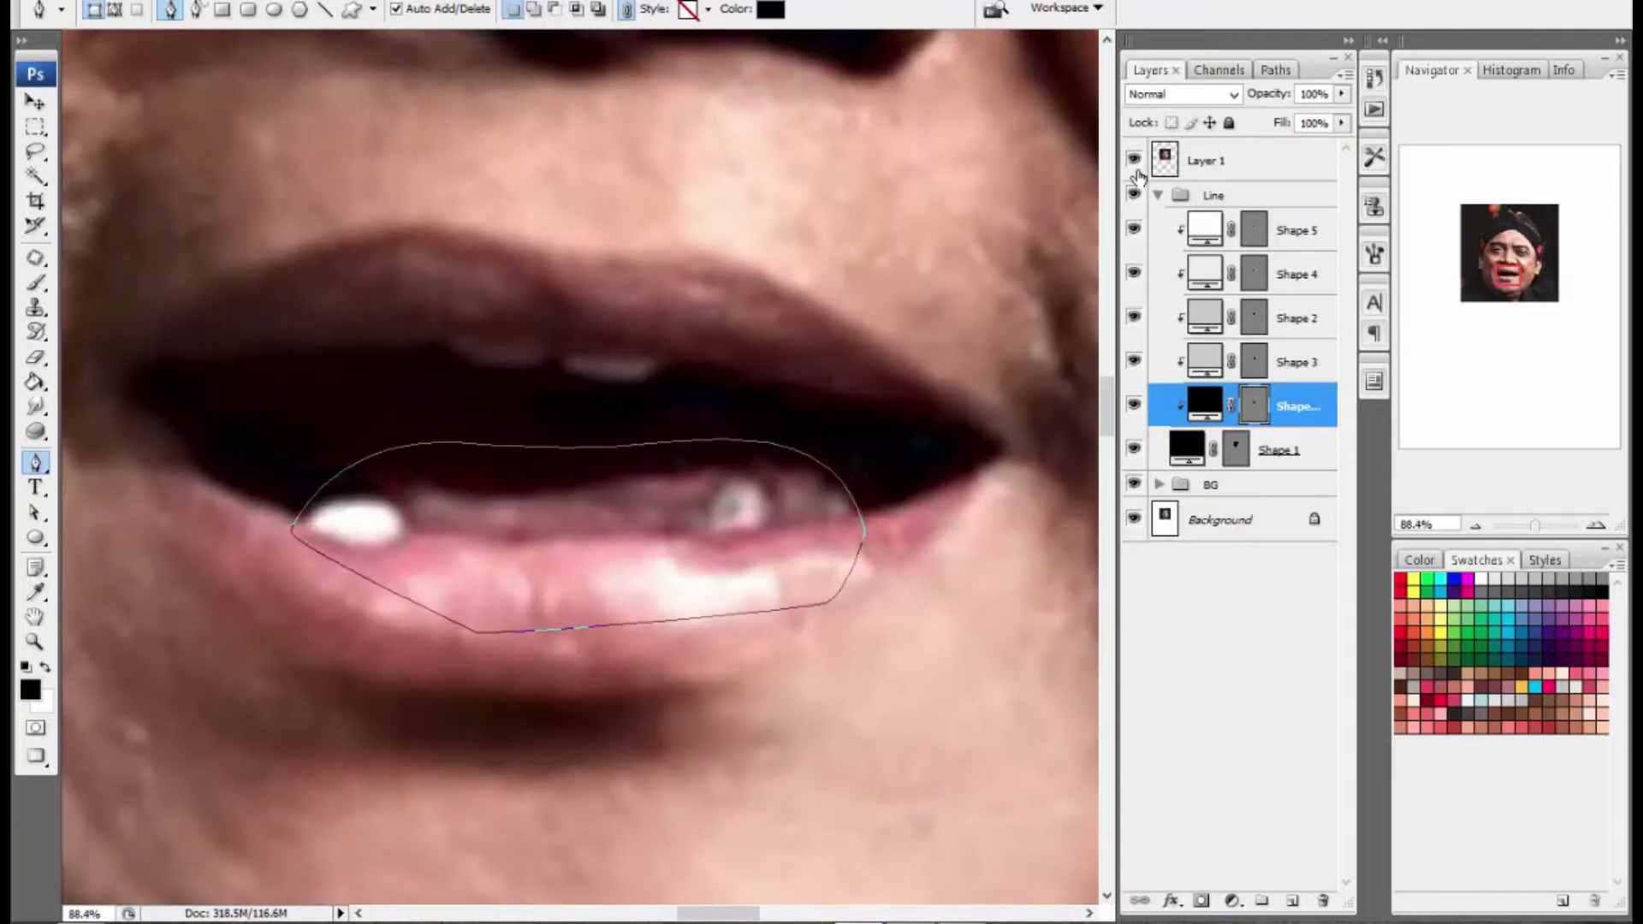
Step: Hide the reference photo and color the tongue shape dark red, 7d1217
click(1135, 168)
double_click(1208, 402)
click(1428, 697)
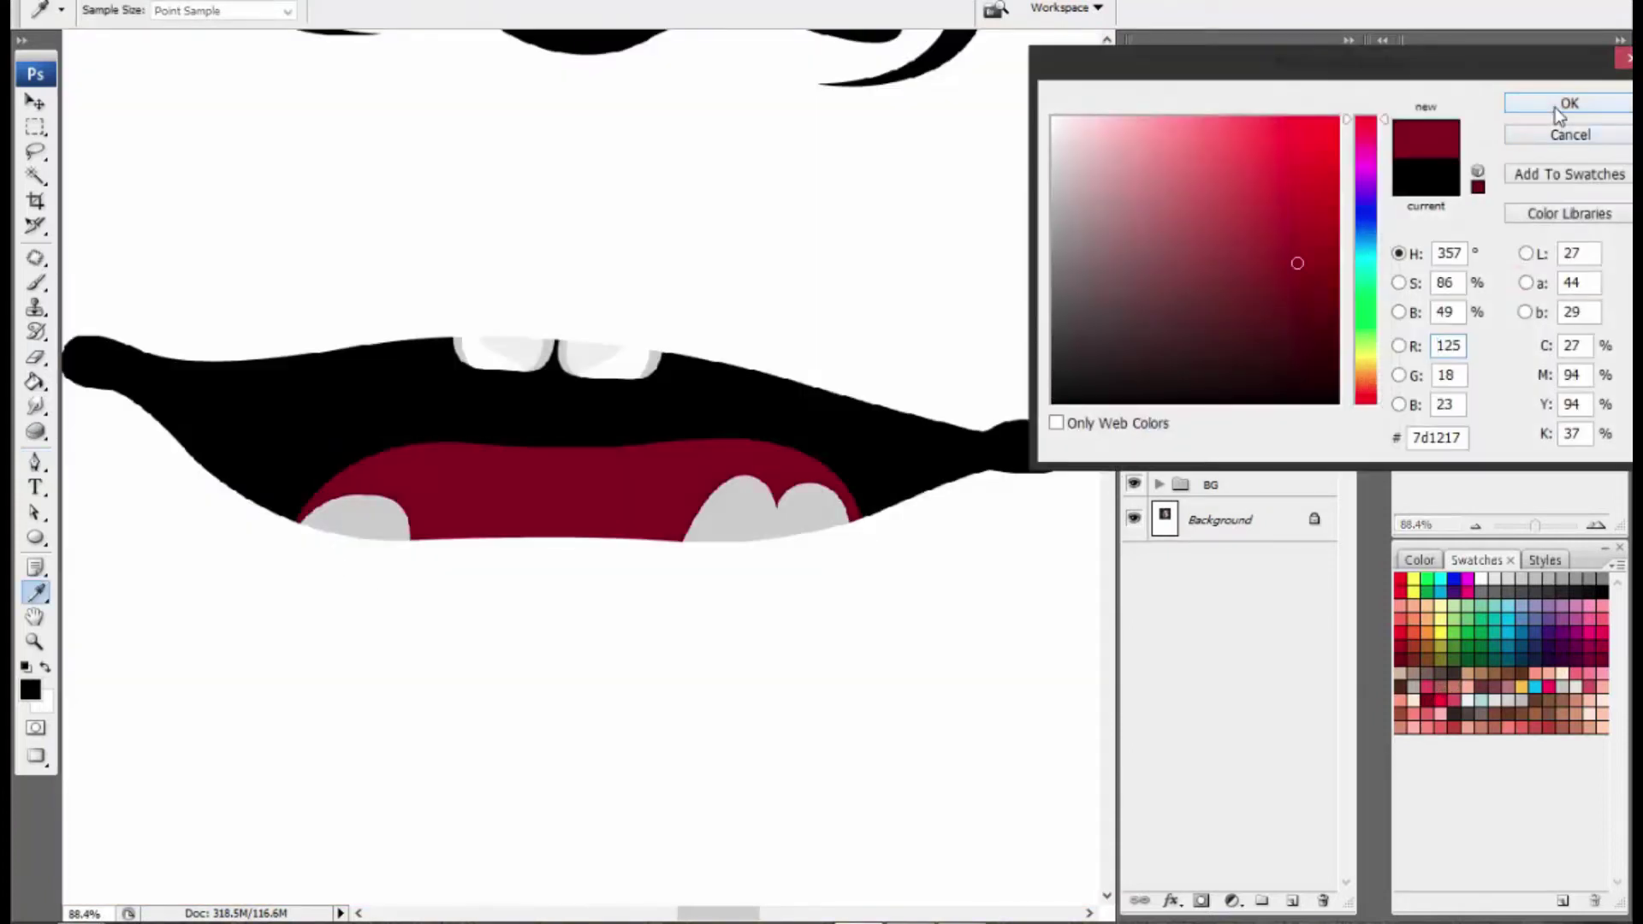
click(1562, 104)
Step: Mask the tongue layer and fade its upper and side edges with a soft 300 px black brush at 58% opacity
click(35, 283)
right_click(542, 337)
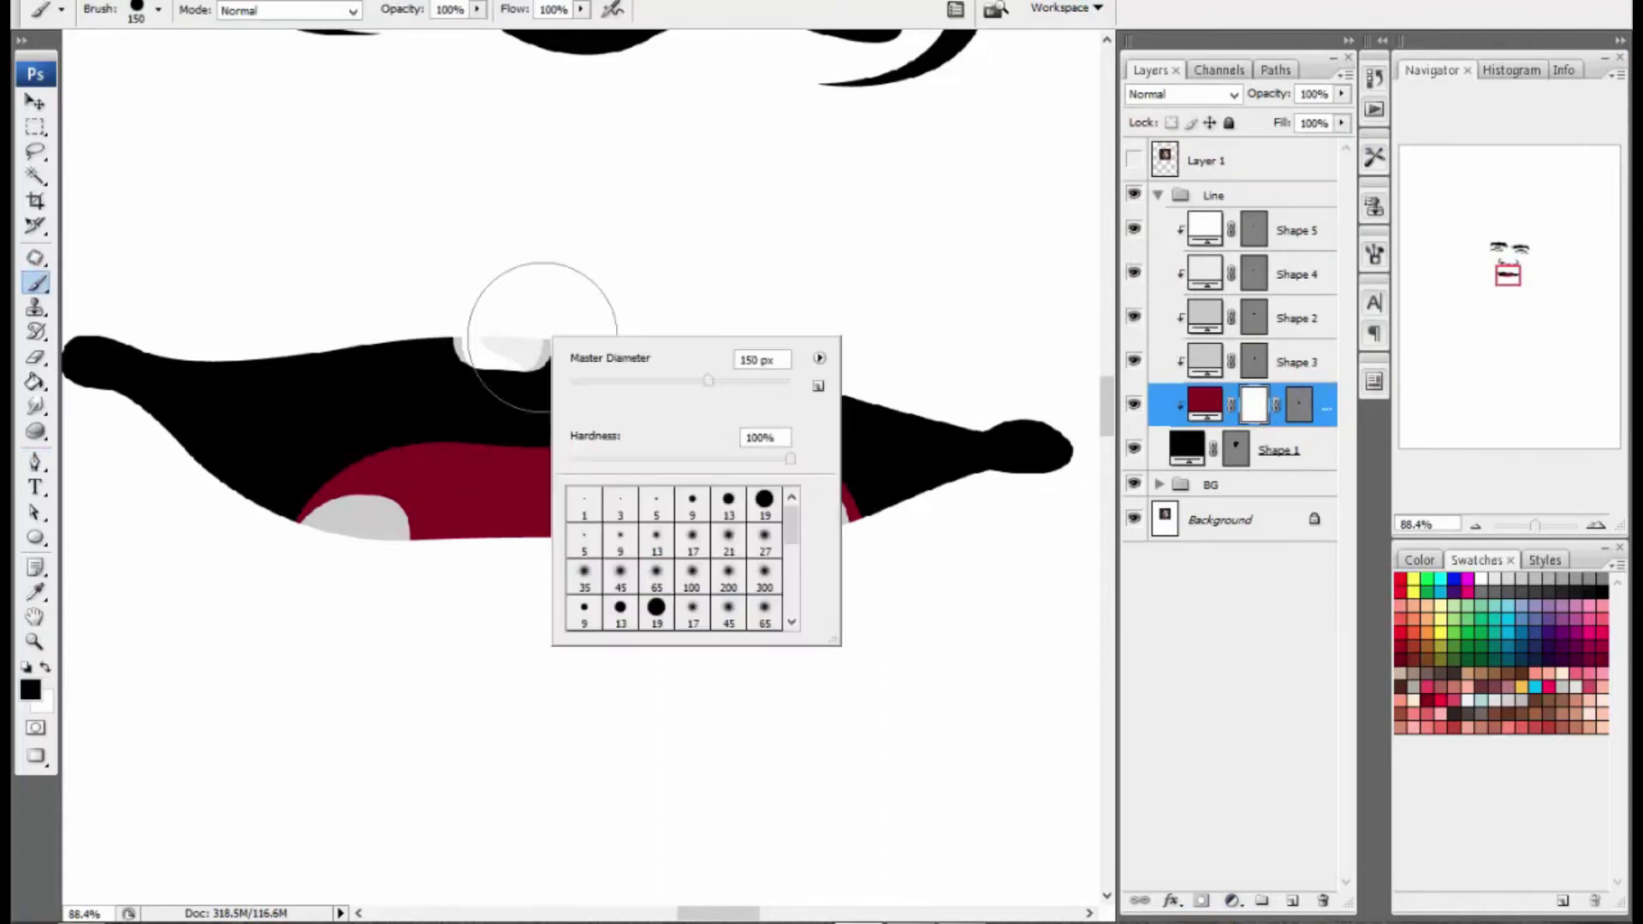
click(1268, 410)
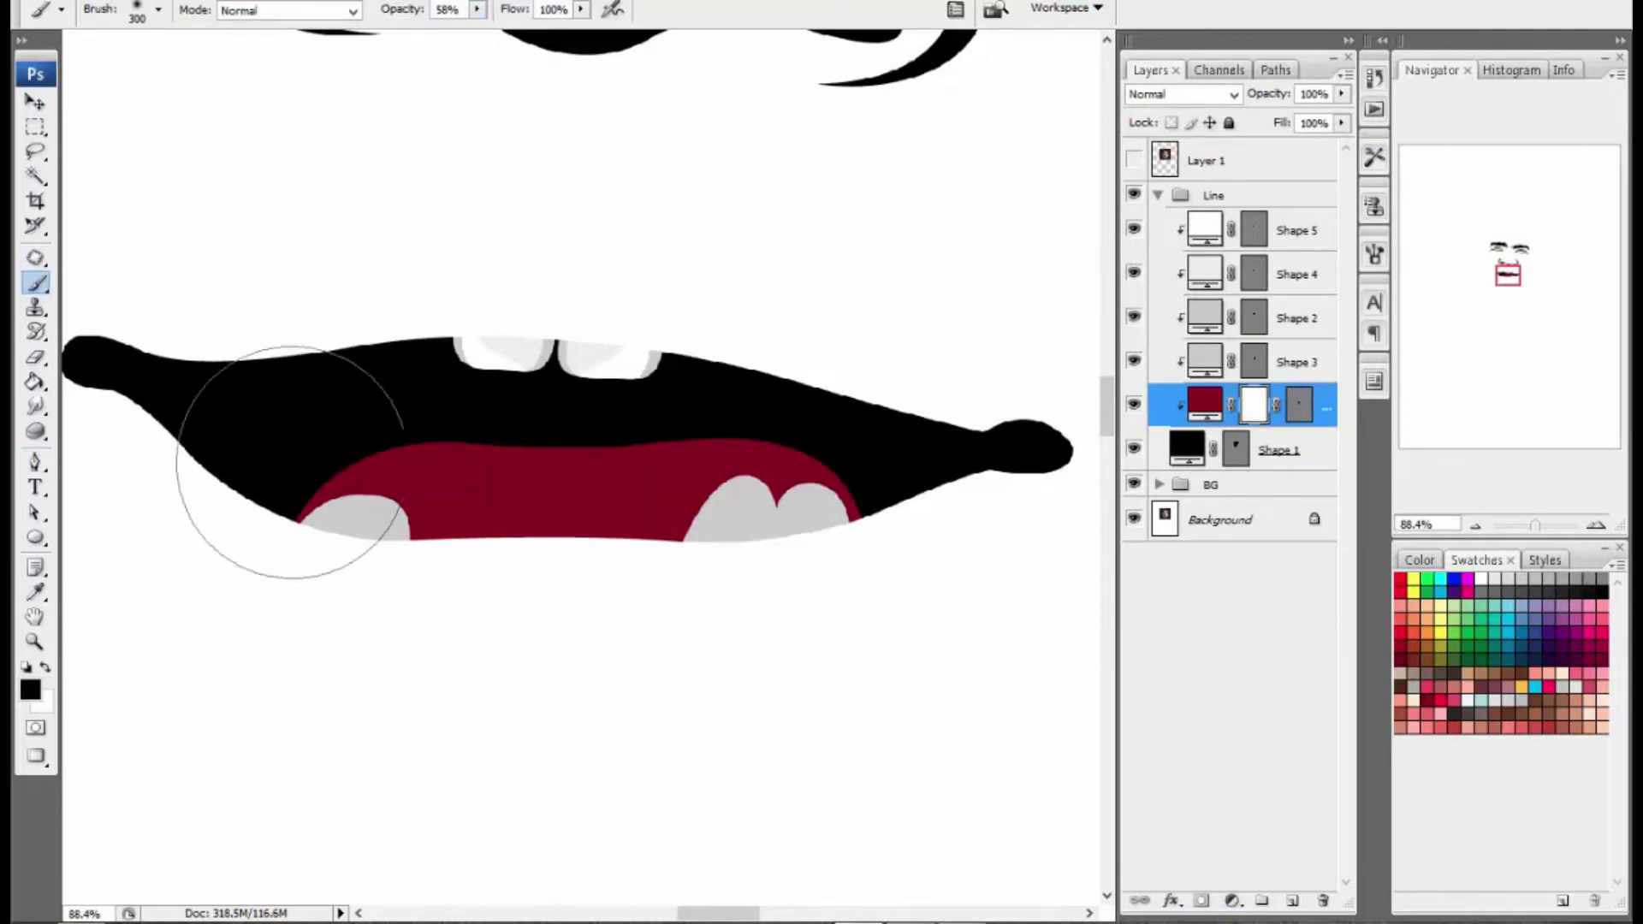
drag(235, 492, 870, 458)
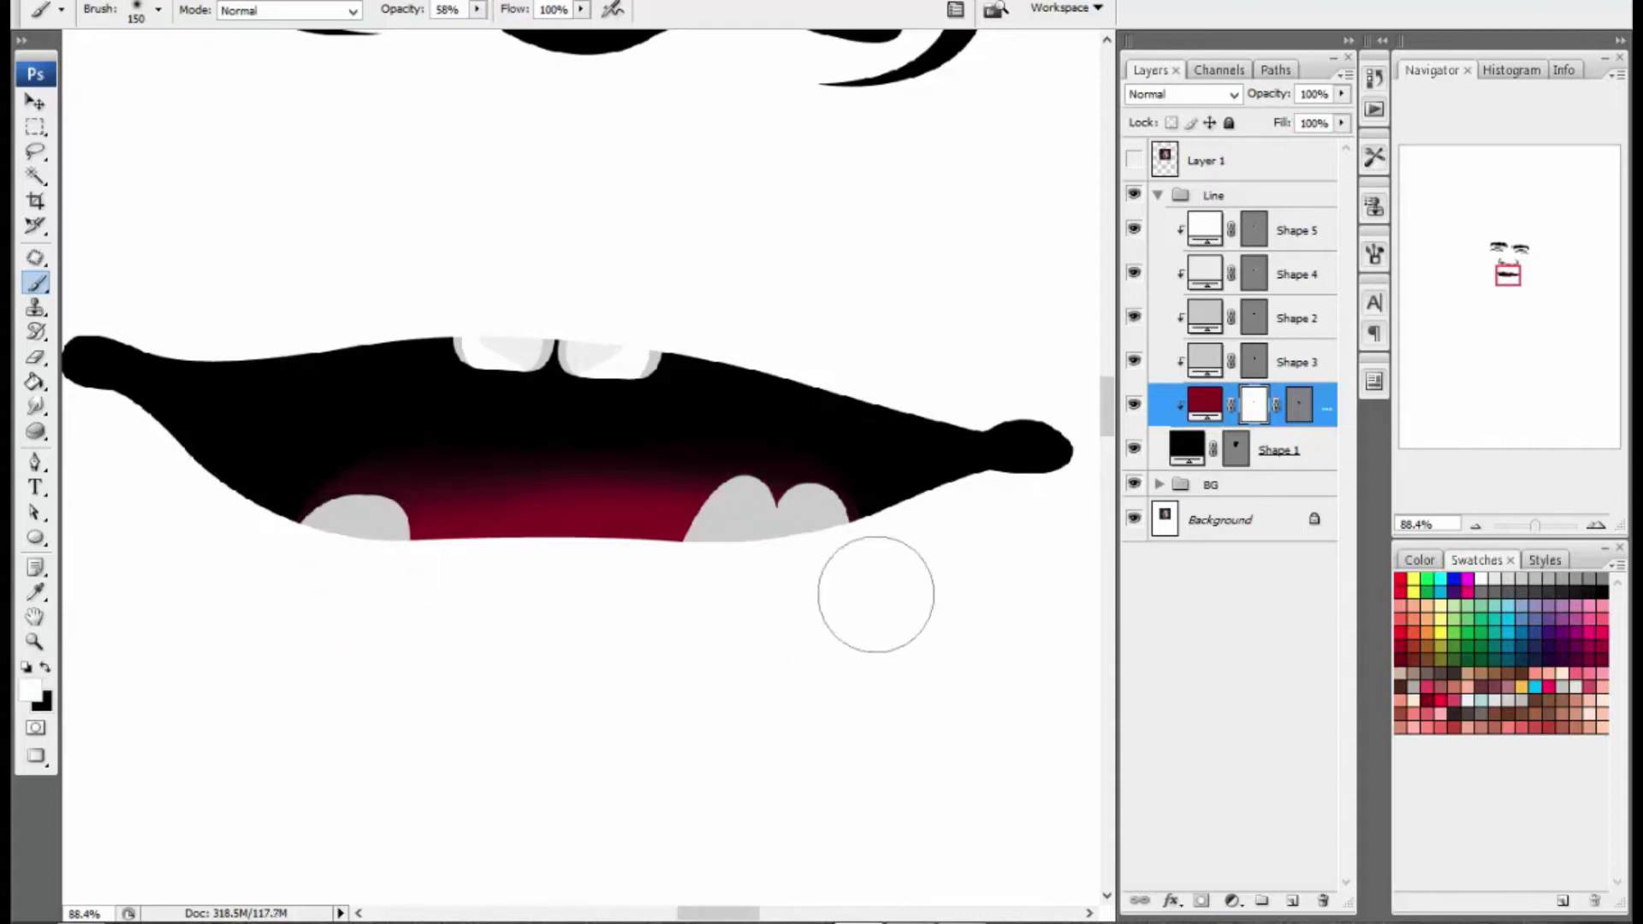
Step: Lower the tongue layer's opacity to 59%
click(36, 104)
scroll(590, 458, down, 3)
scroll(645, 667, up, 3)
click(1341, 94)
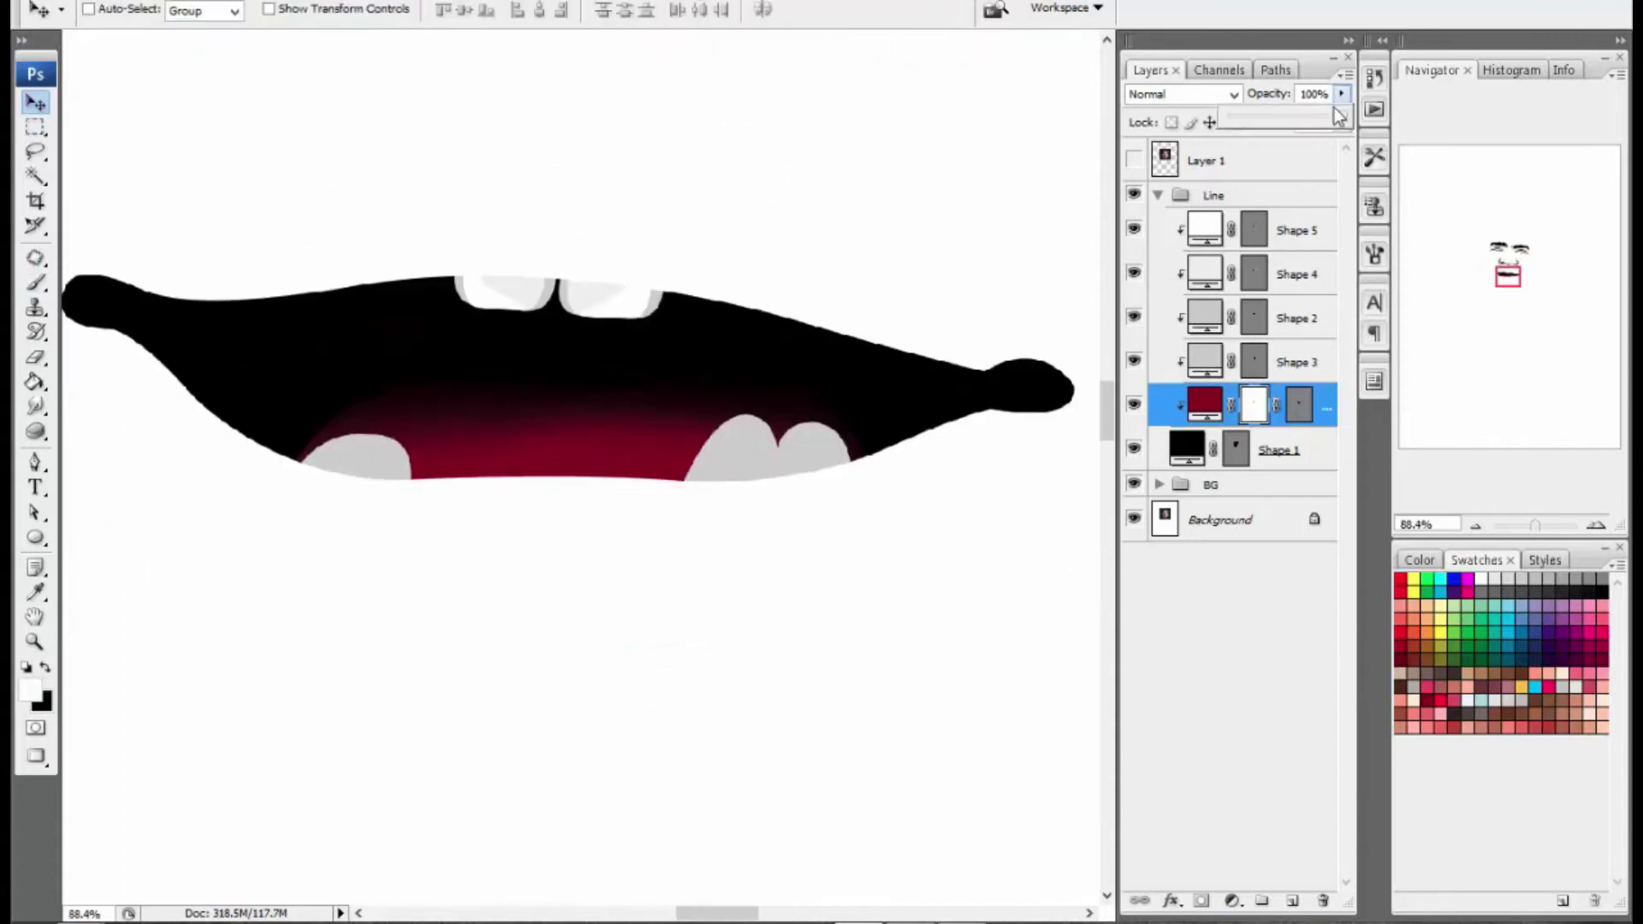
drag(1340, 118, 1299, 135)
scroll(554, 522, down, 4)
scroll(851, 439, up, 2)
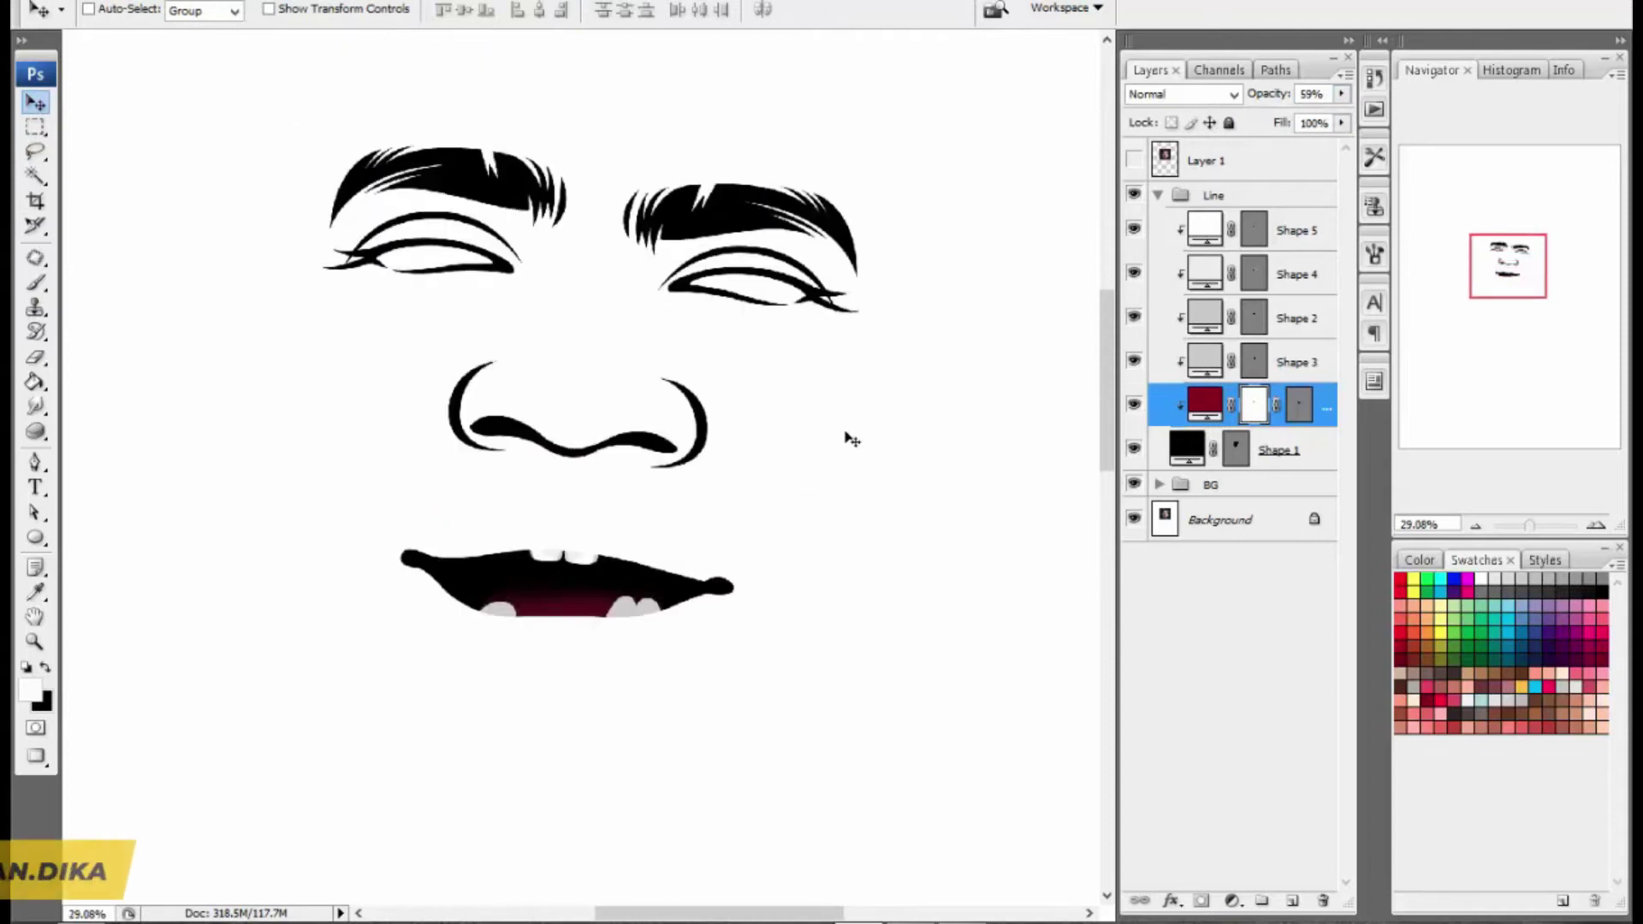
Step: Collapse the Line group and create a new group named Skin between the Line and BG groups
click(35, 463)
drag(801, 370, 792, 406)
drag(602, 405, 617, 437)
click(1159, 195)
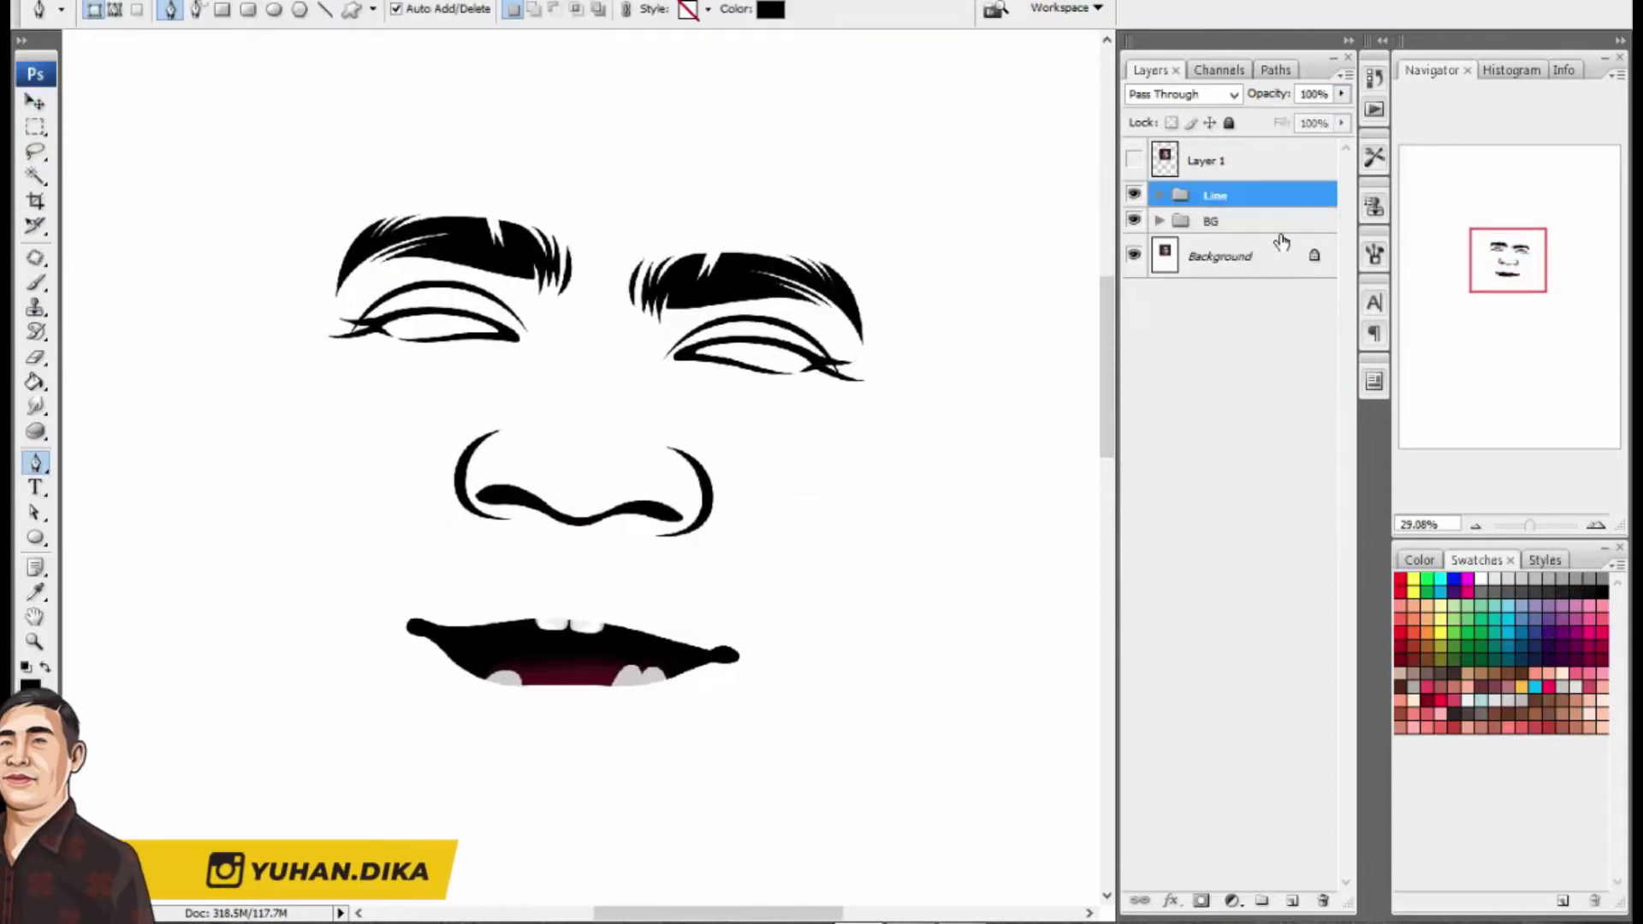
click(1240, 222)
click(1262, 901)
double_click(1222, 222)
text(Skin)
key(Return)
Step: Choose a skin tone, show the reference photo and trace the face outline from the left temple down to the left jaw
click(1603, 728)
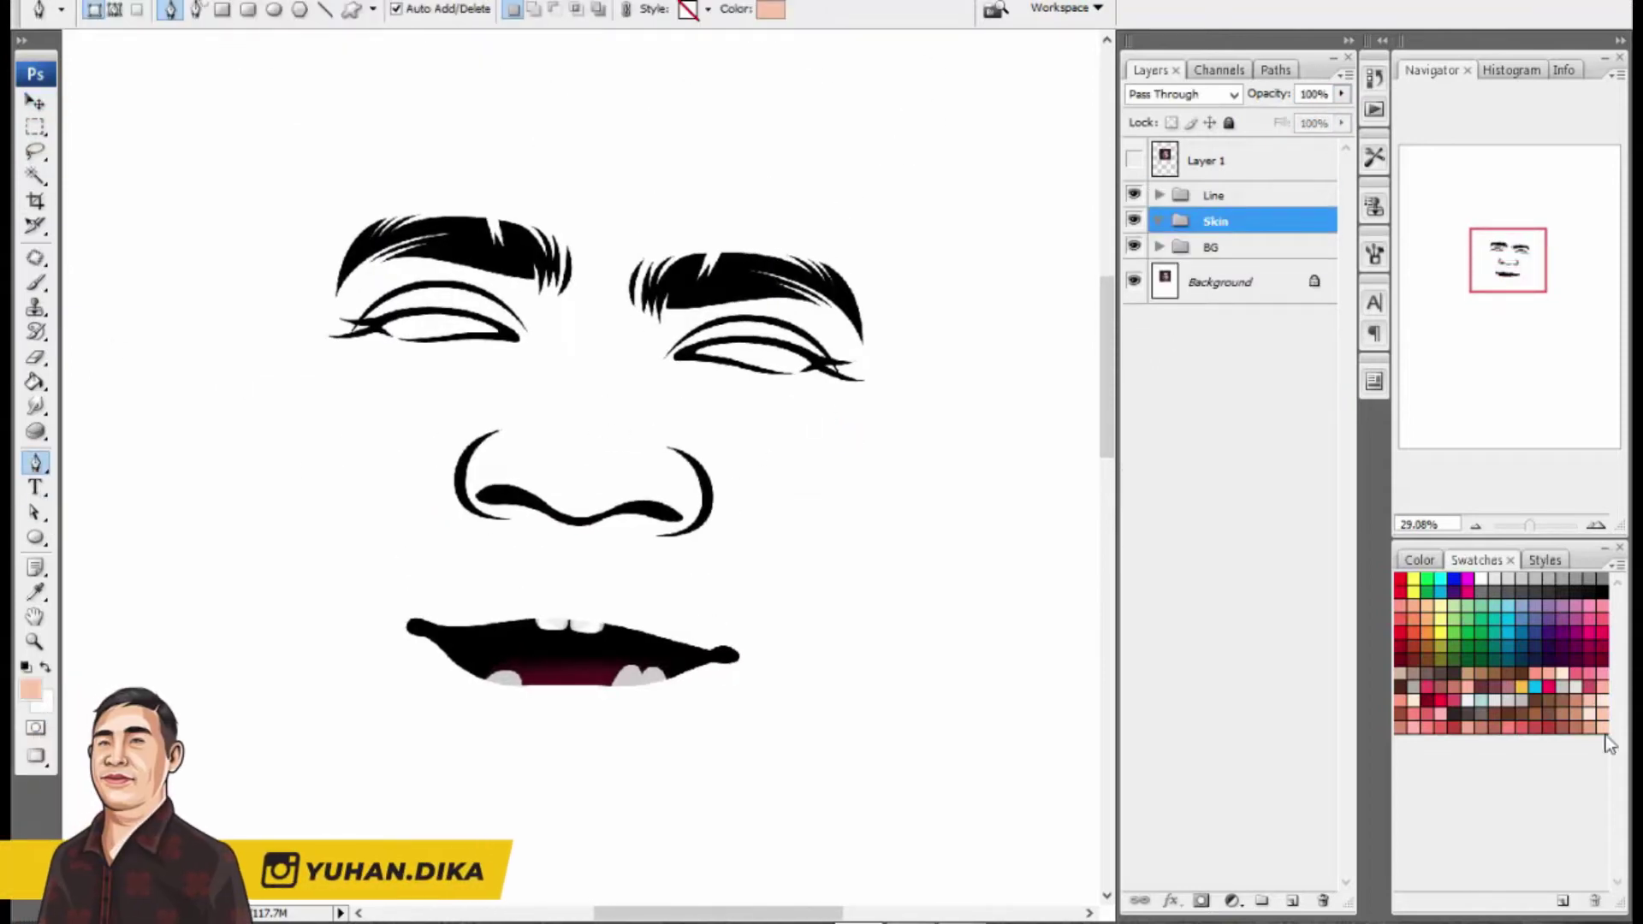
click(1133, 159)
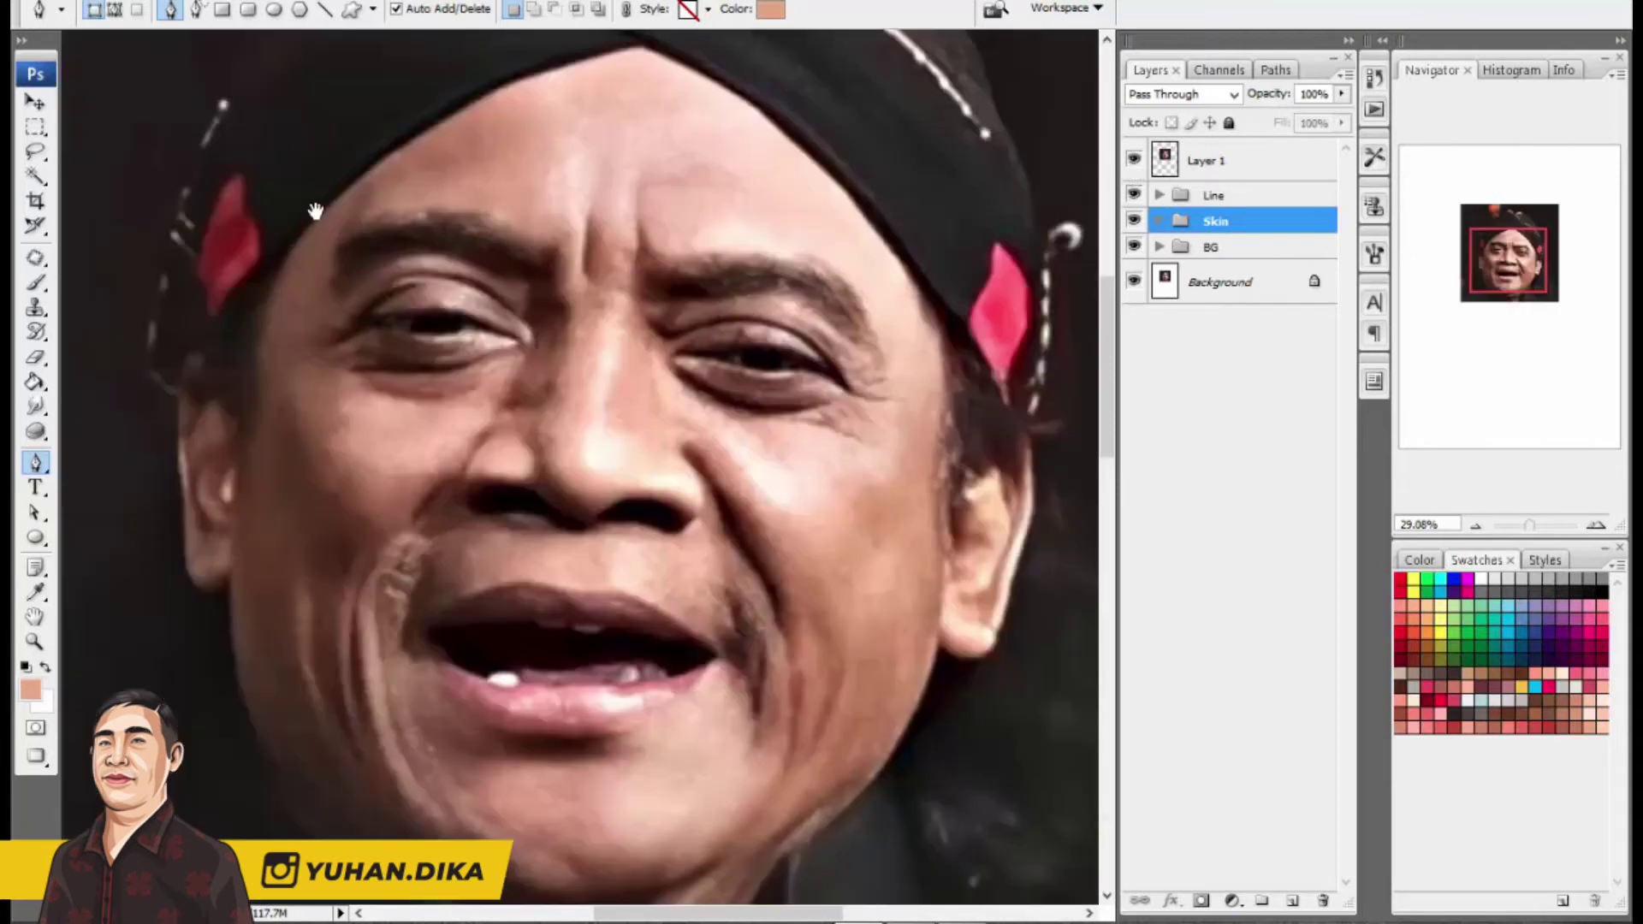
drag(315, 211, 339, 68)
click(284, 54)
drag(247, 219, 244, 353)
drag(249, 433, 270, 512)
alt+click(249, 434)
drag(359, 780, 412, 537)
scroll(319, 479, up, 2)
drag(525, 527, 491, 490)
scroll(518, 602, down, 1)
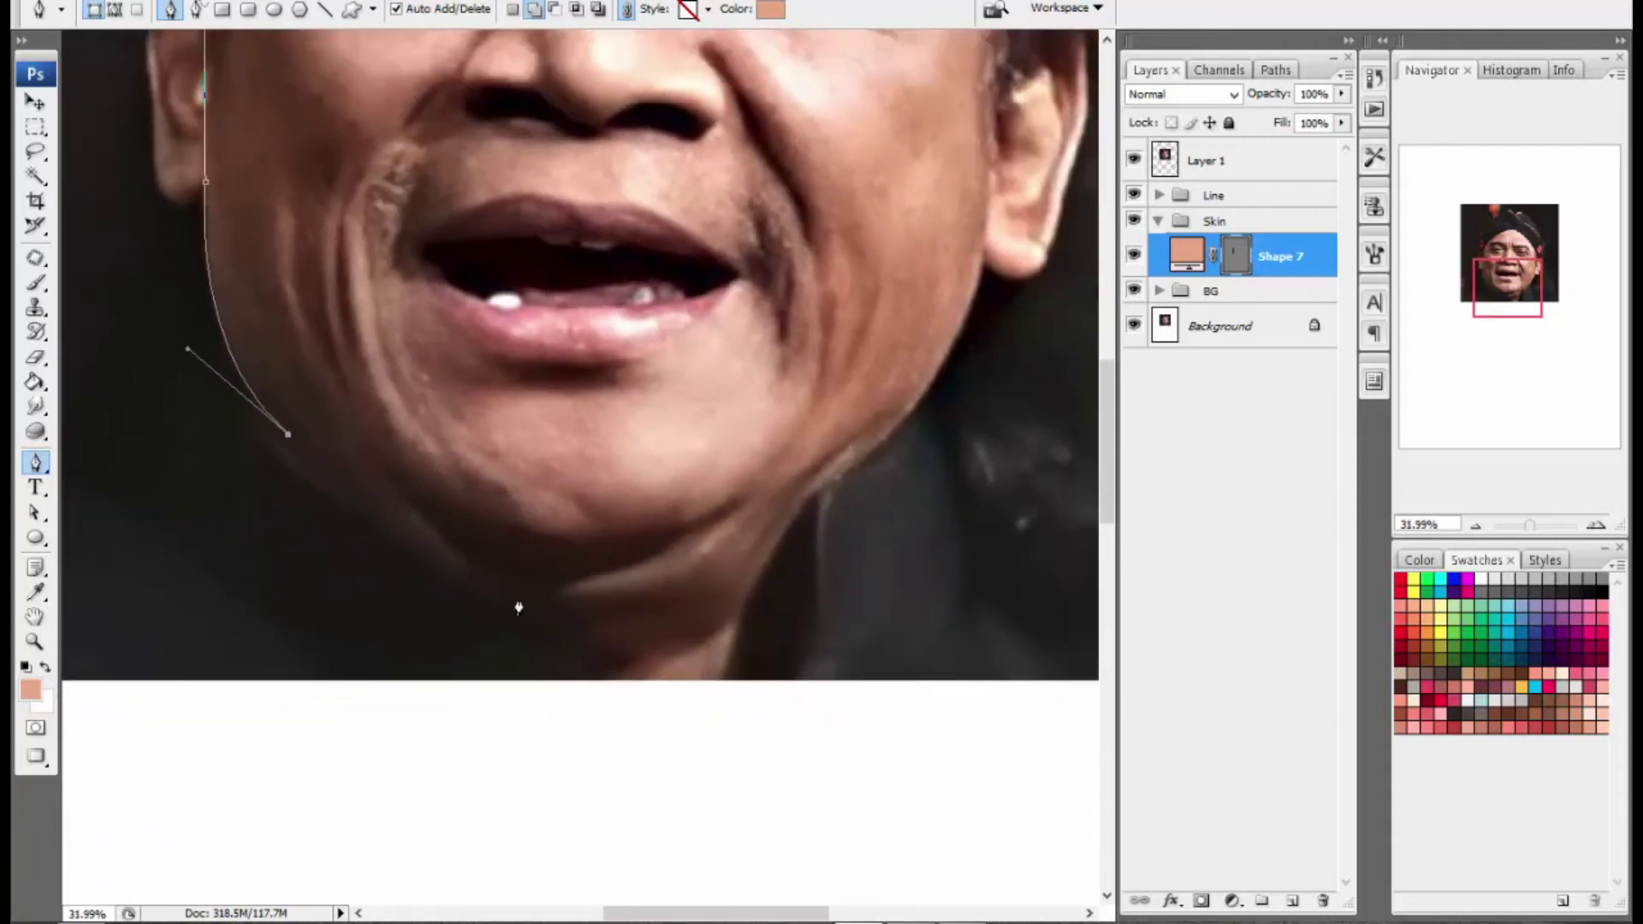
Step: Continue the face outline under the chin and up the right jaw to the right ear
scroll(388, 518, up, 5)
drag(394, 522, 440, 567)
scroll(426, 539, down, 1)
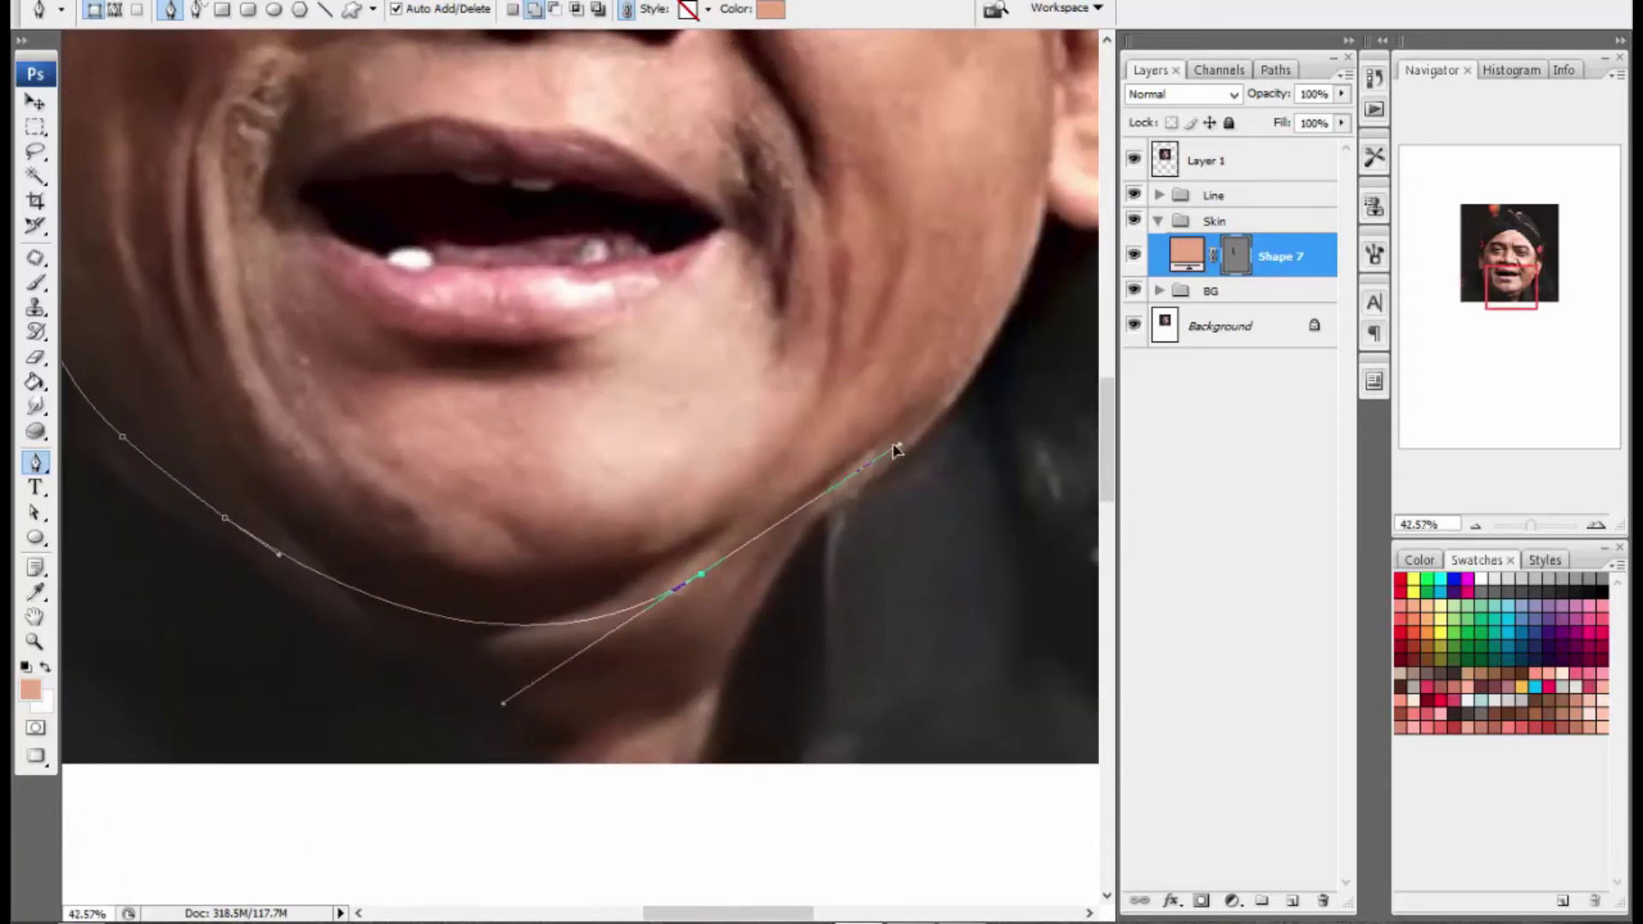
drag(858, 511, 690, 558)
drag(848, 354, 847, 554)
drag(892, 338, 877, 126)
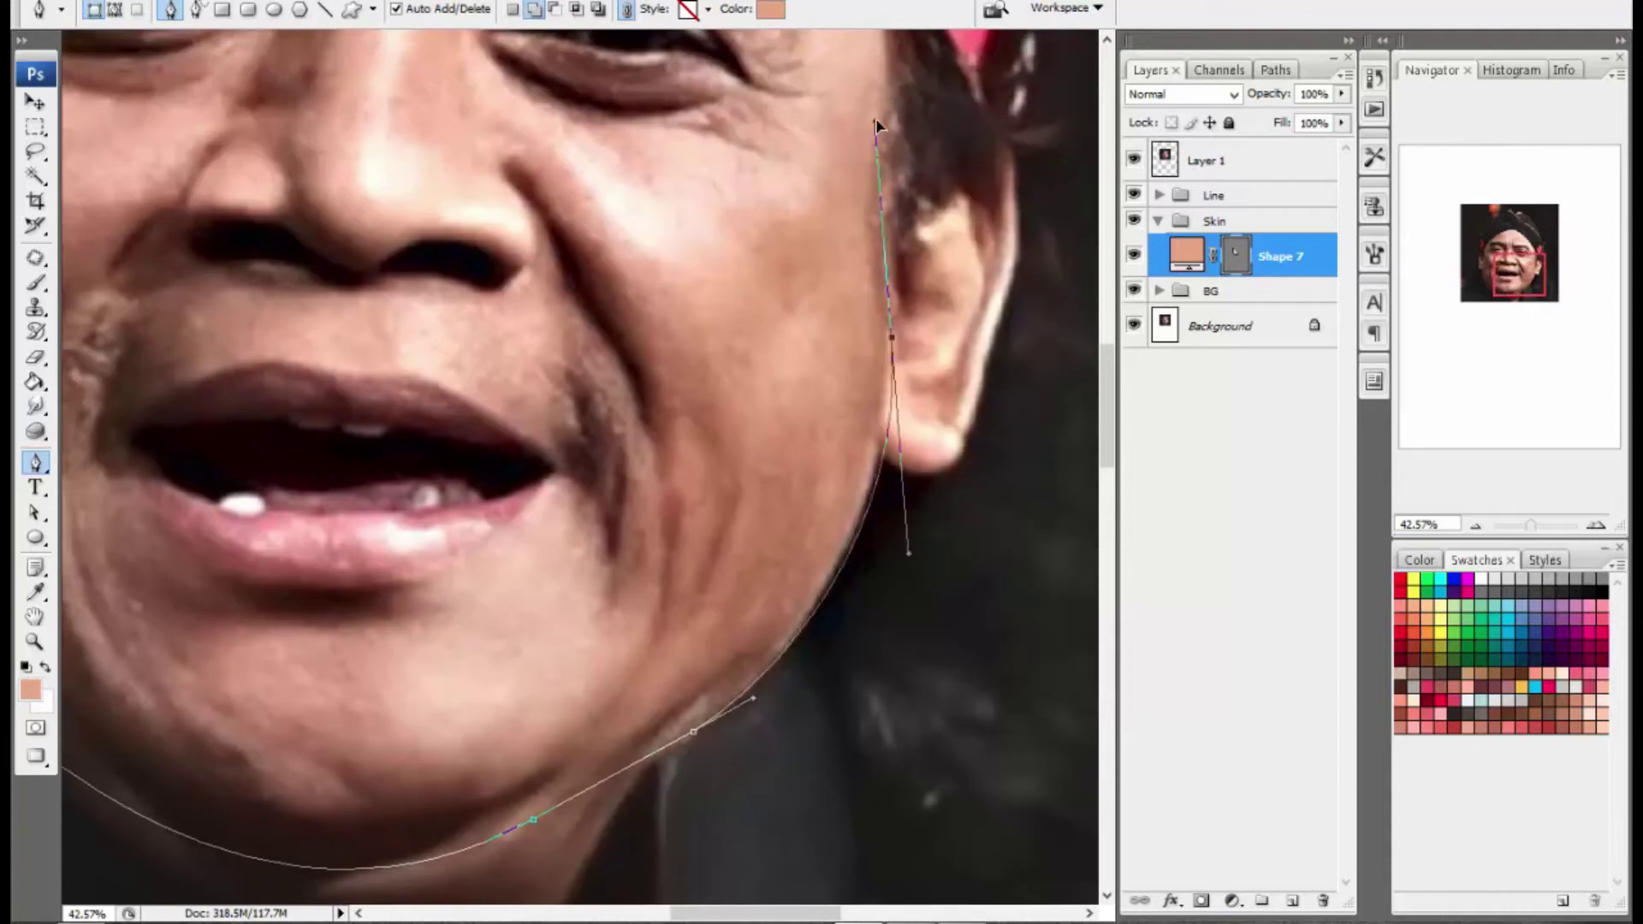
Step: Extend the face outline around the right ear's lobe and outer edge up to the headcloth
scroll(903, 466, down, 2)
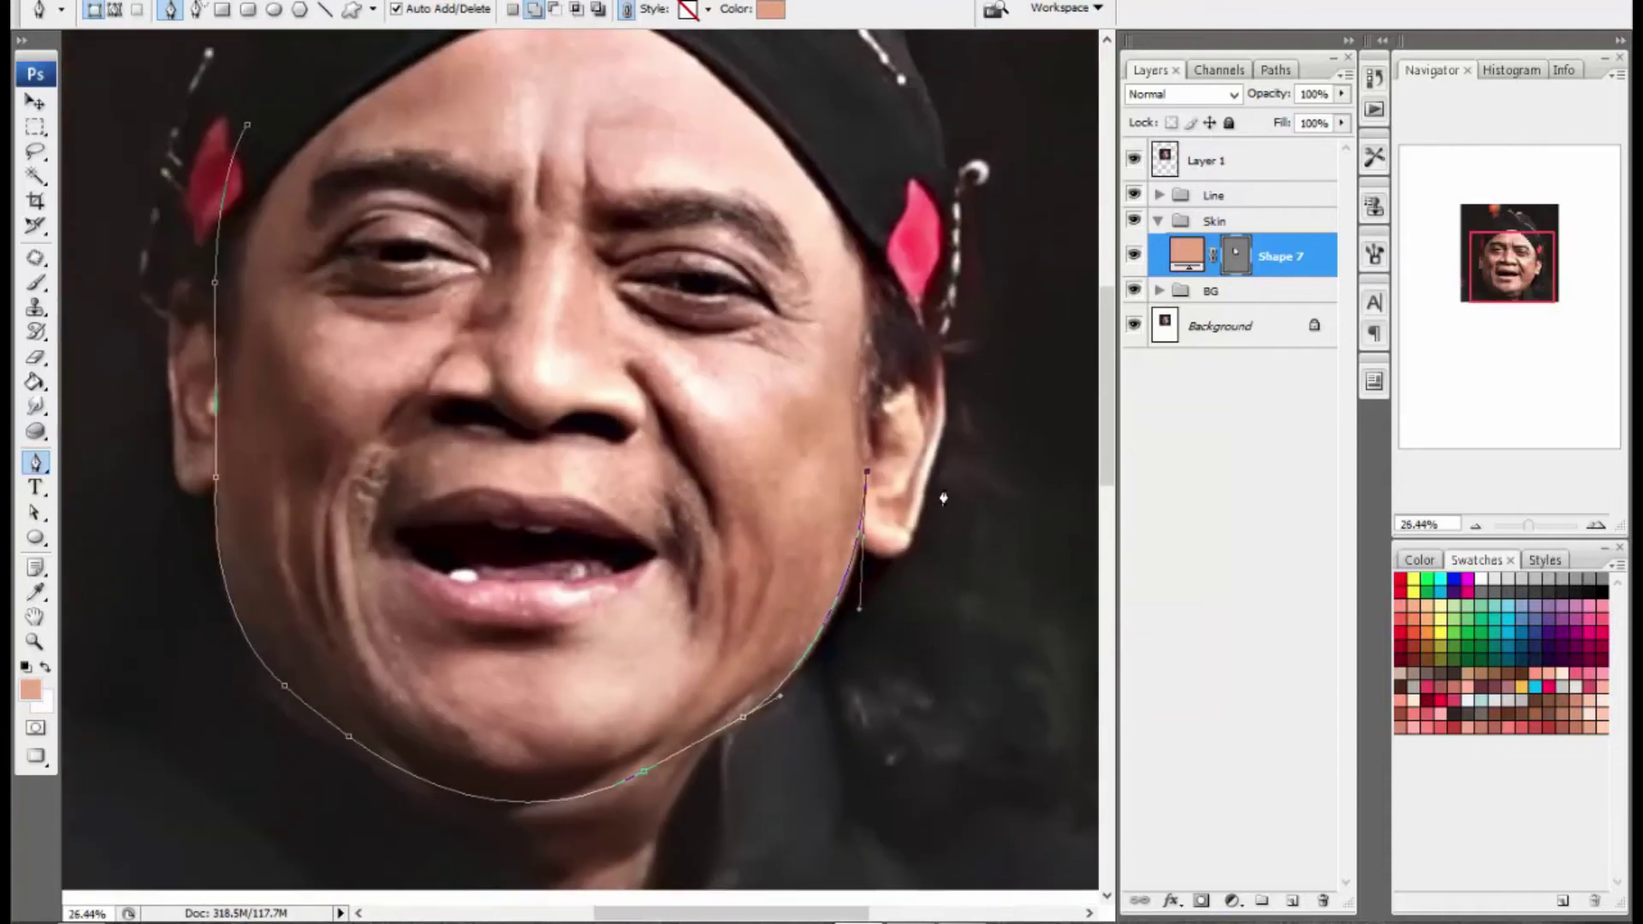
scroll(942, 498, up, 2)
scroll(896, 478, up, 1)
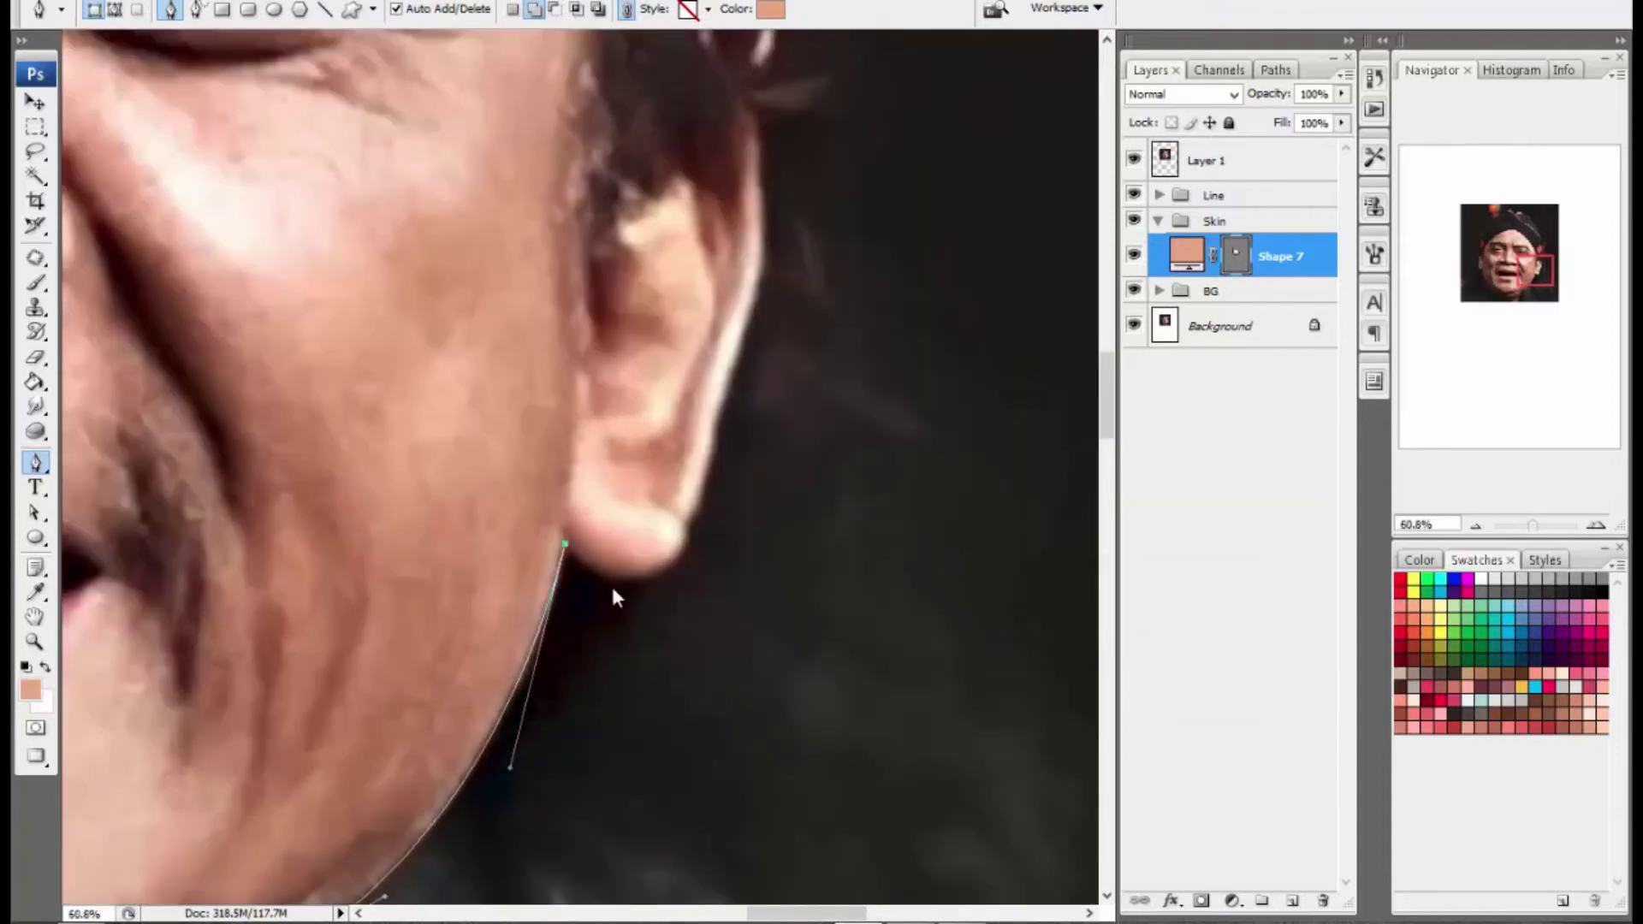
scroll(802, 282, up, 3)
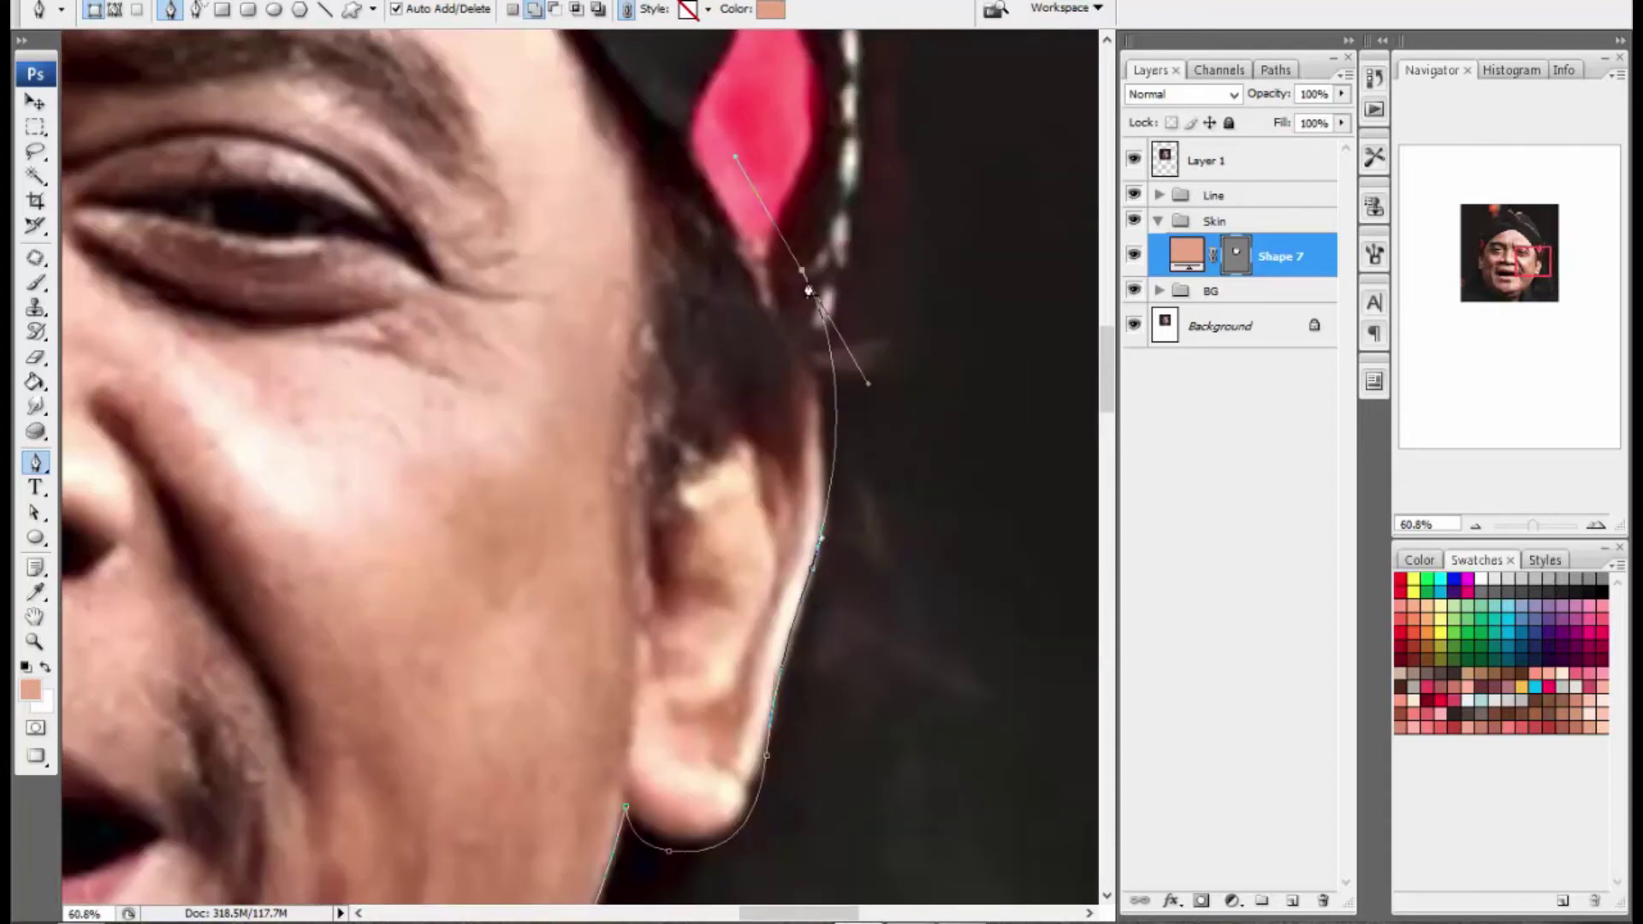
alt+click(803, 272)
Step: Close the face outline with a wide curve across the headcloth above the forehead and back to the left temple
scroll(845, 372, down, 9)
drag(670, 79, 730, 188)
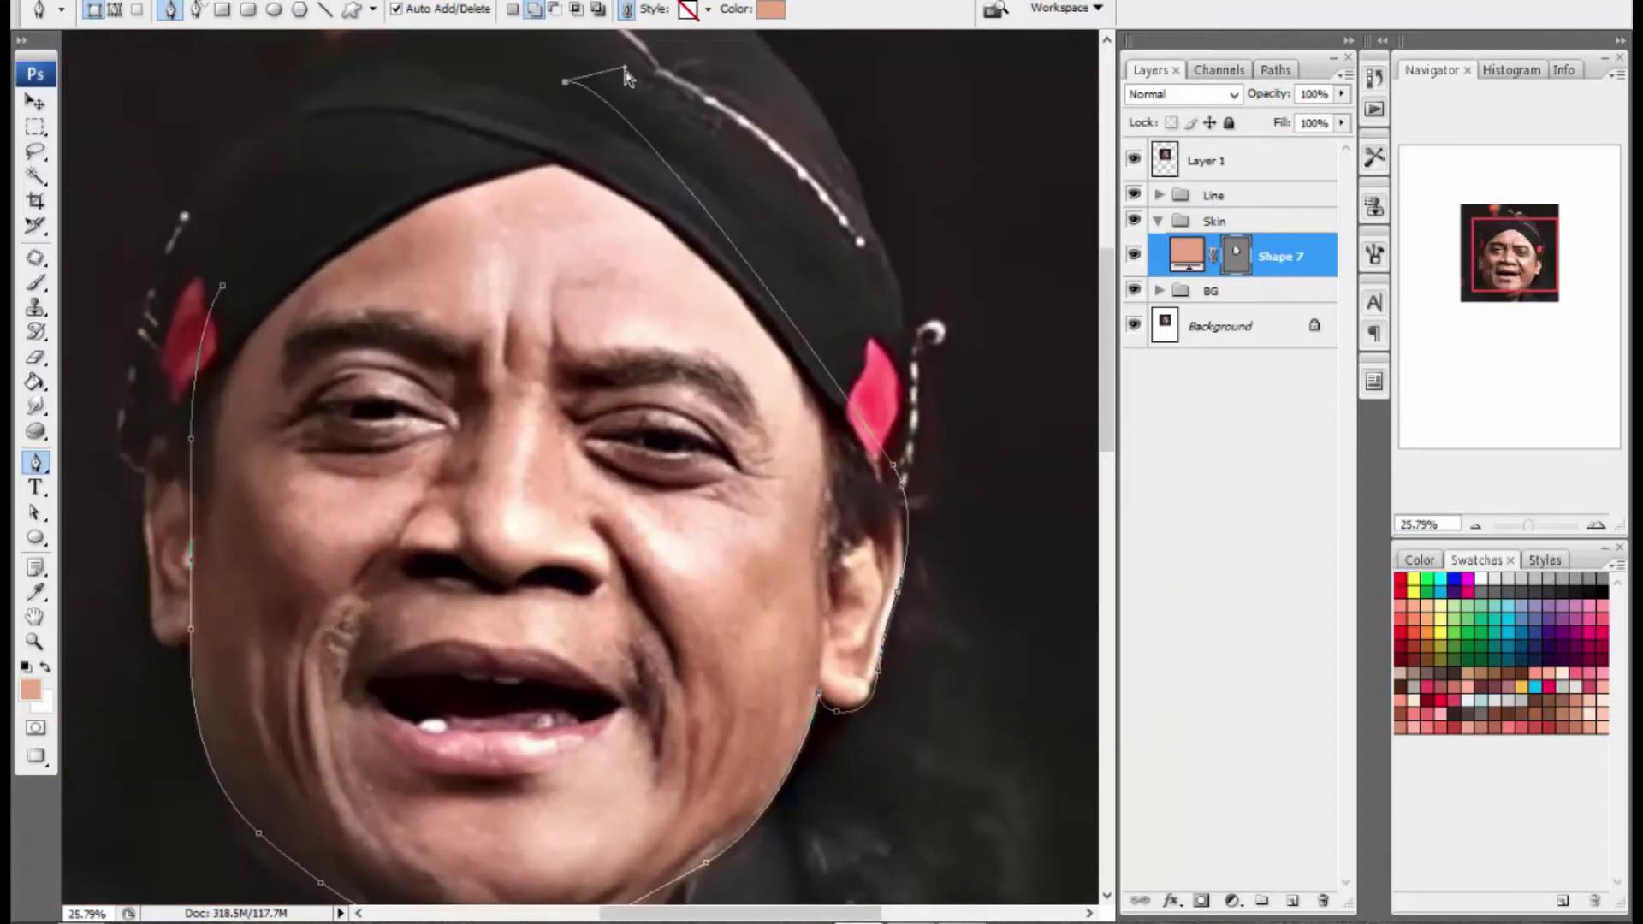
drag(626, 70, 813, 134)
drag(237, 307, 351, 347)
ctrl+click(215, 525)
Step: Add the closed outline of the left ear to the skin shape layer, overlapping the side of the face
drag(297, 595, 370, 462)
scroll(345, 455, up, 6)
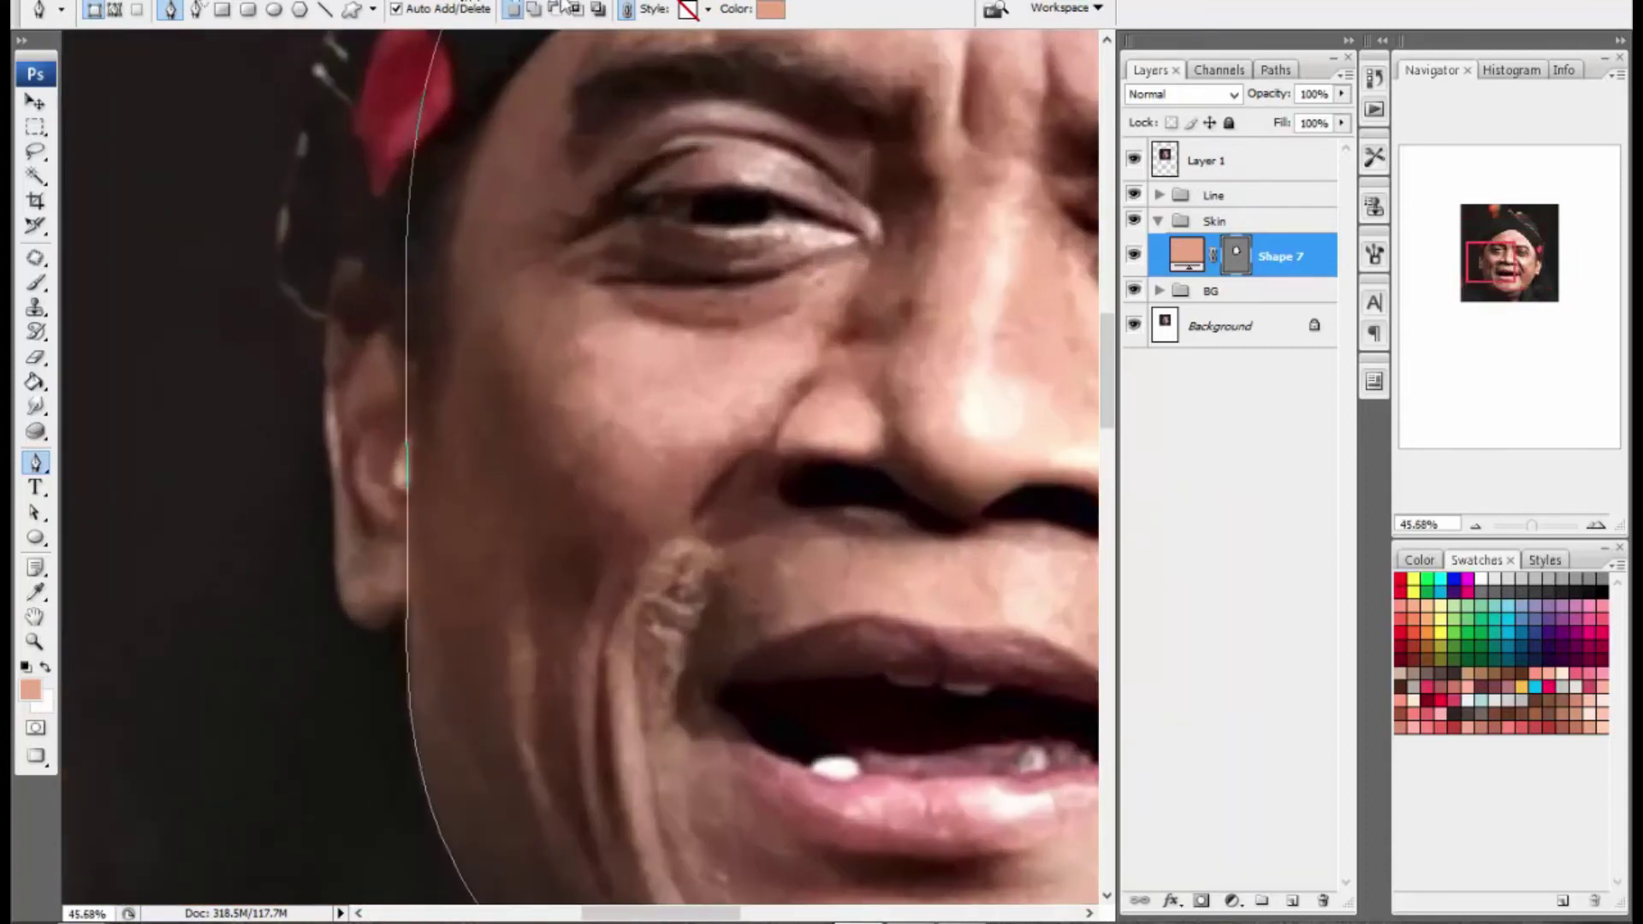
scroll(322, 362, up, 1)
drag(314, 373, 334, 428)
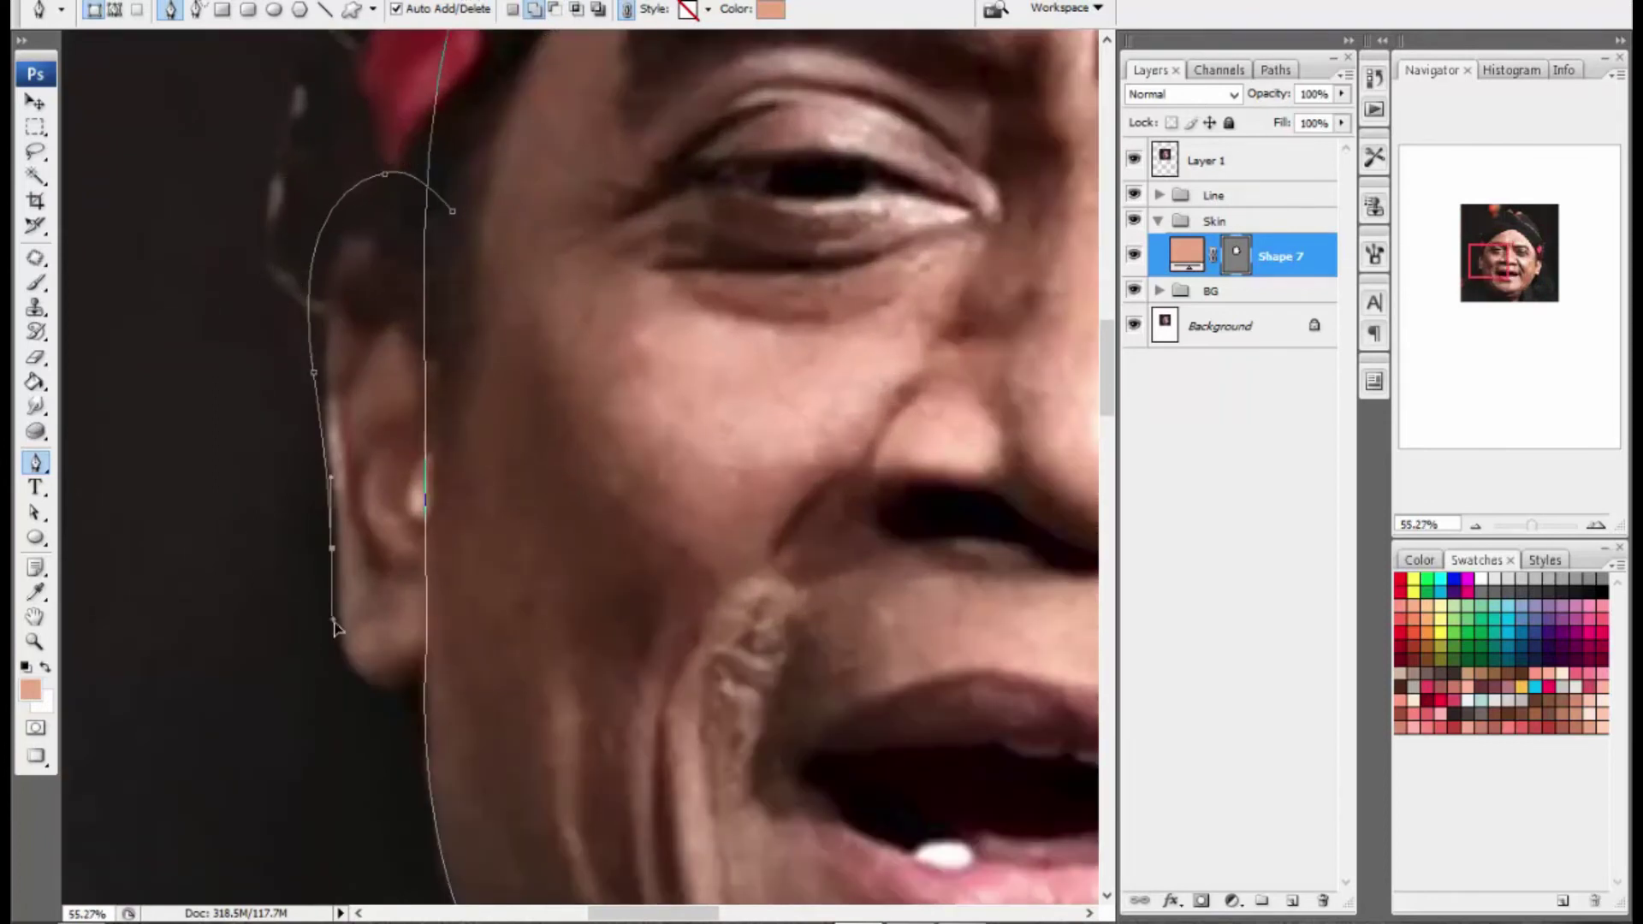
scroll(335, 628, up, 1)
drag(377, 687, 418, 691)
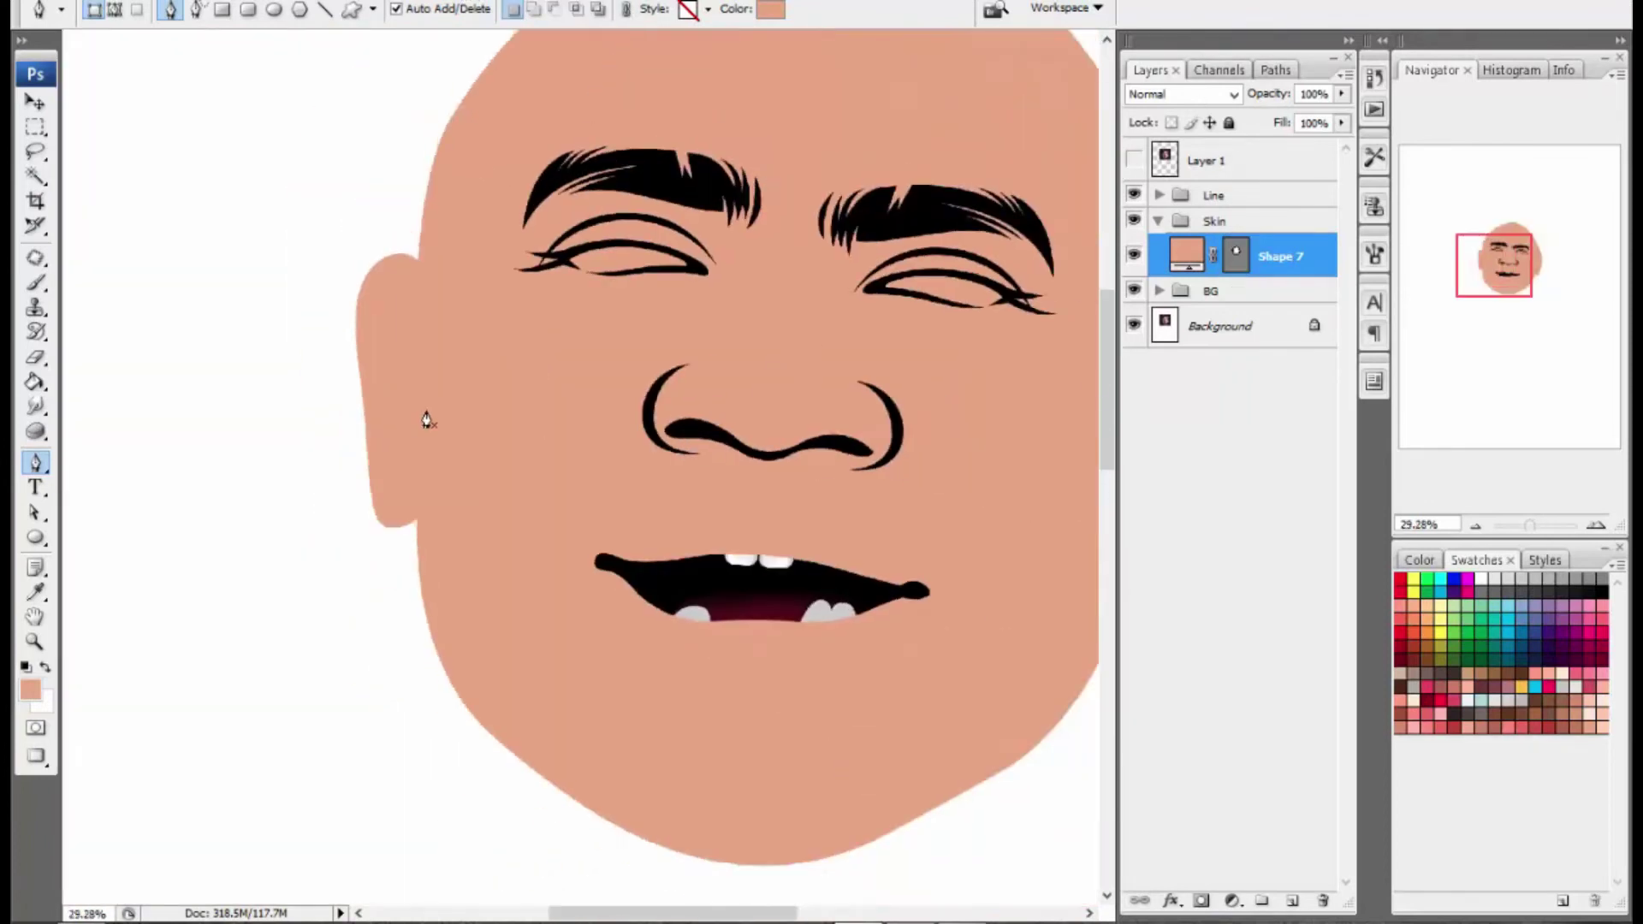
Step: Add a black Stroke effect to the skin shape layer
key(ctrl+0)
double_click(1317, 257)
click(979, 396)
click(1191, 250)
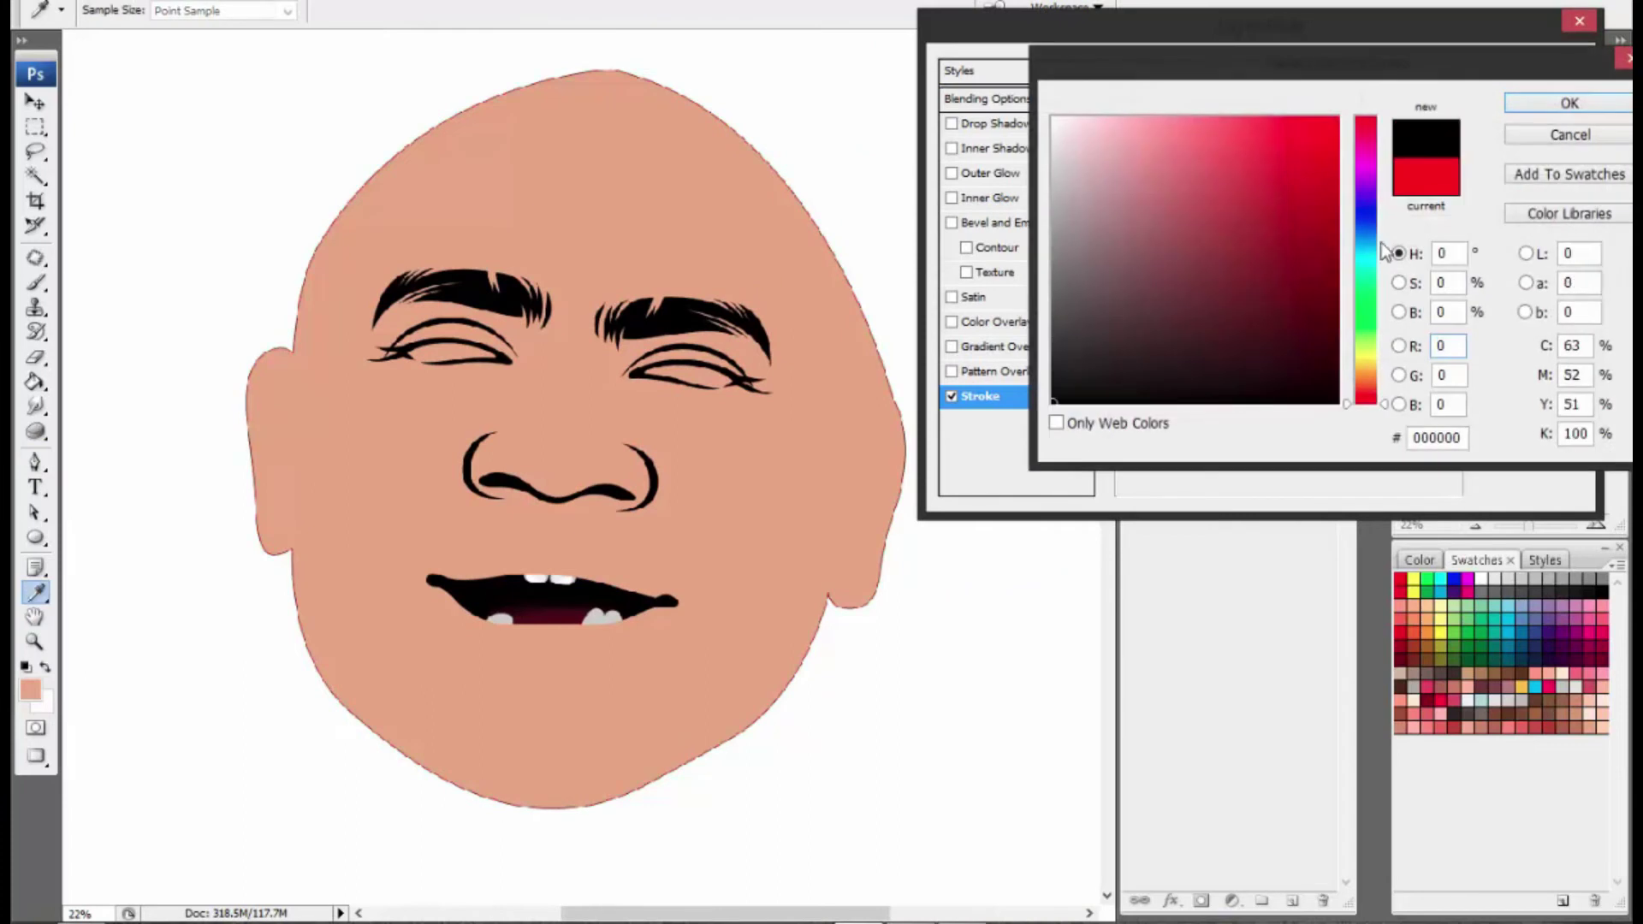
key(Return)
Step: Set the Stroke size to 60 px and apply the layer style
text(30)
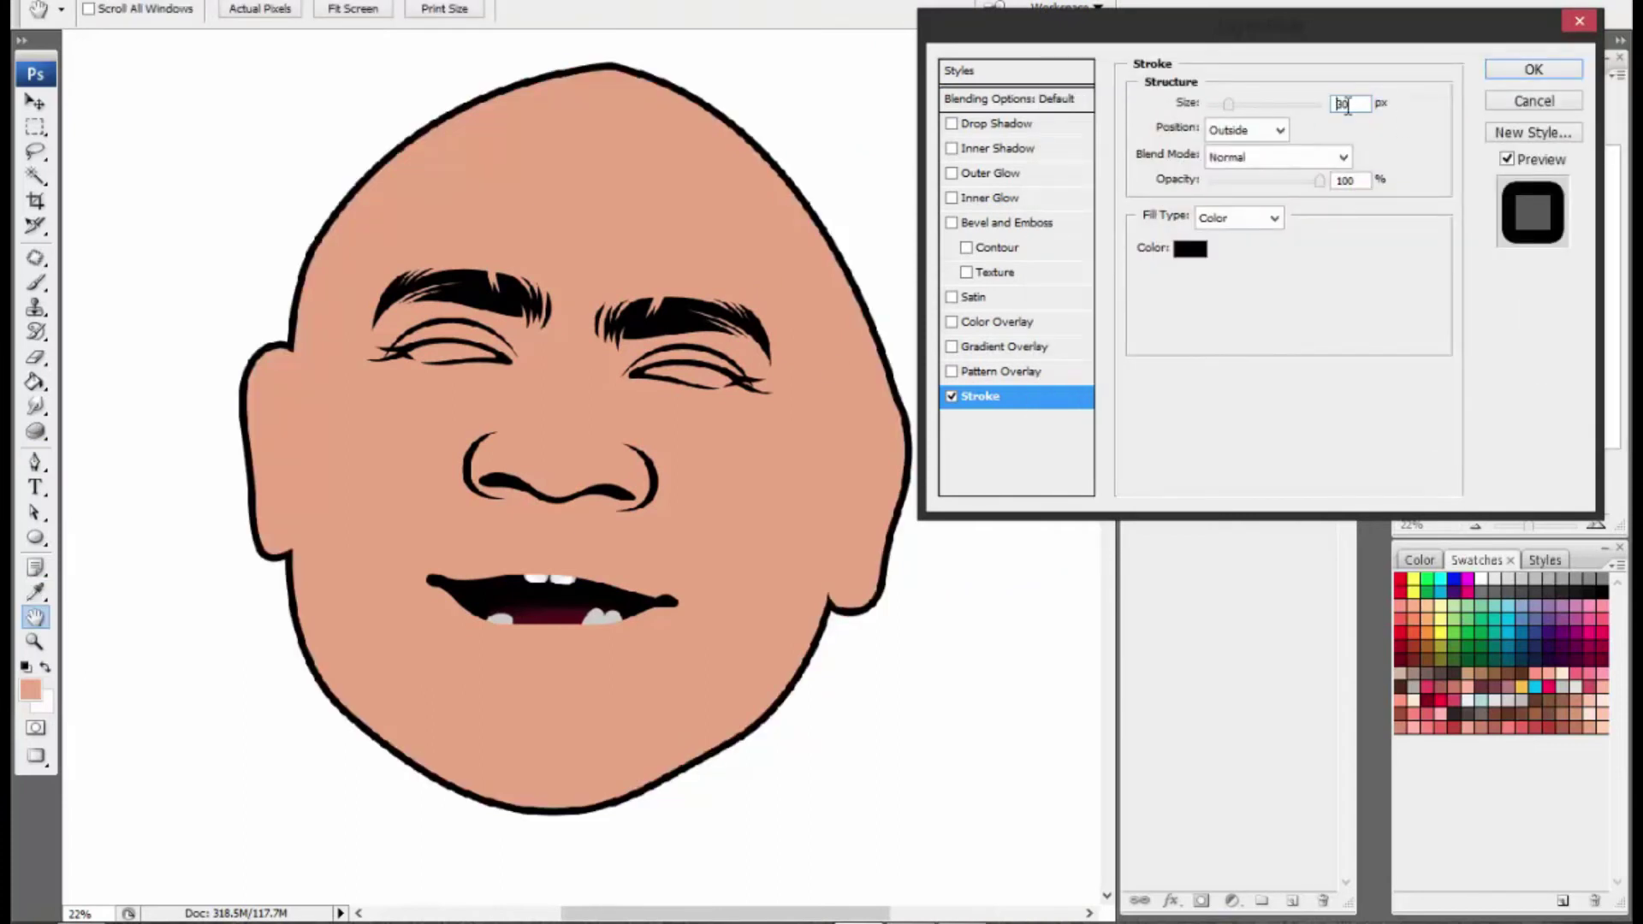
drag(1347, 104, 1301, 111)
text(50)
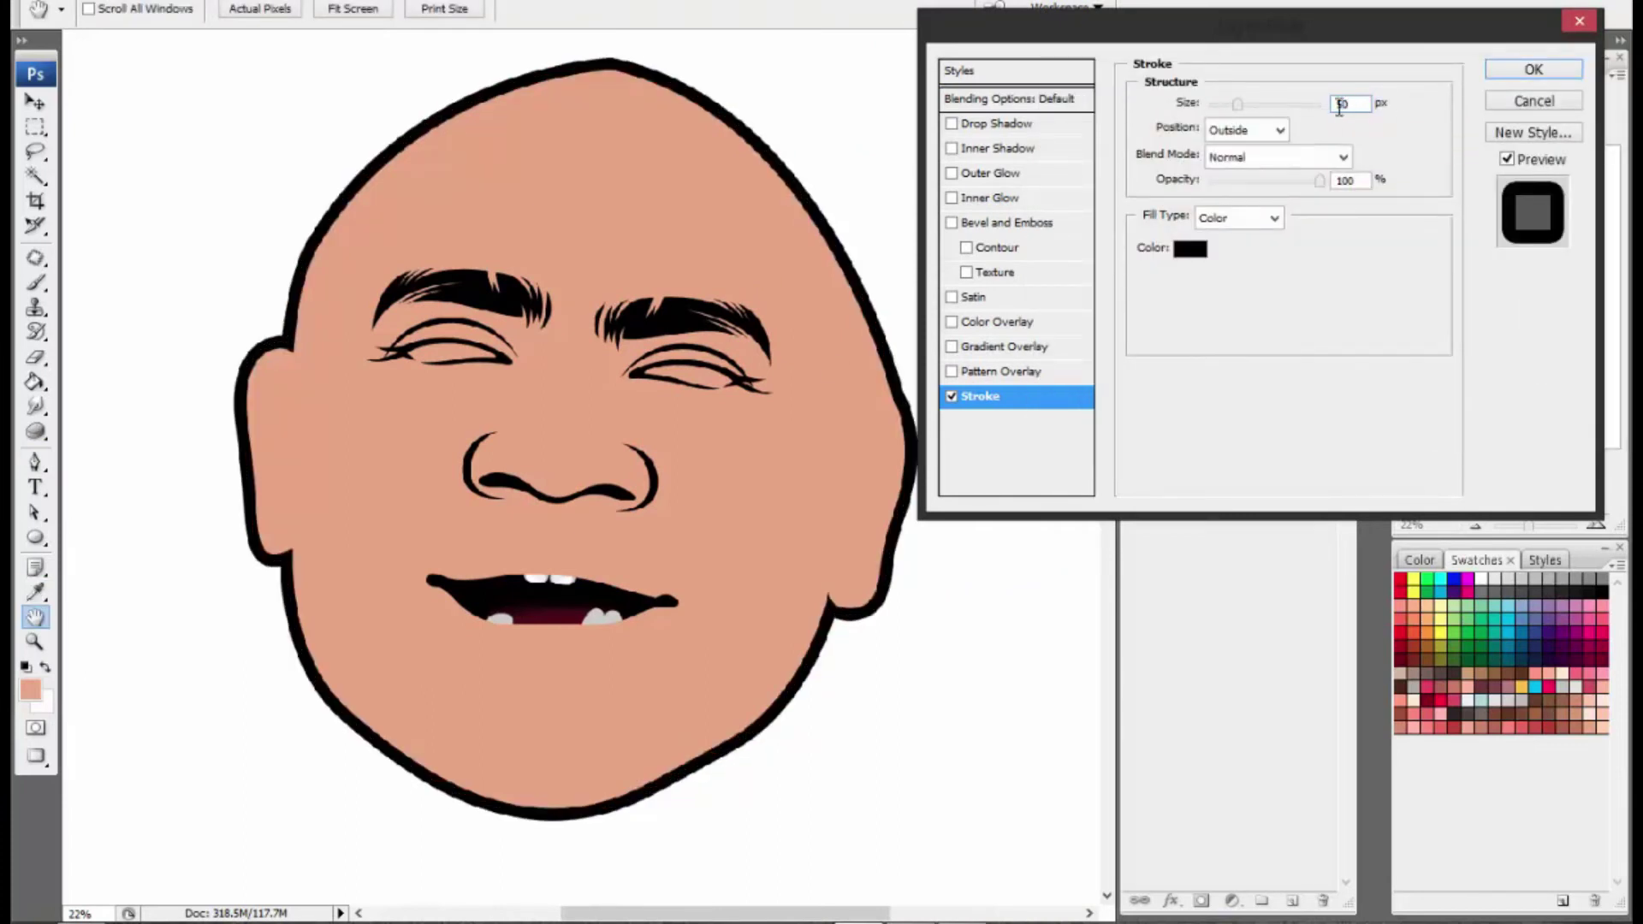
click(1339, 107)
key(BackSpace)
text(6)
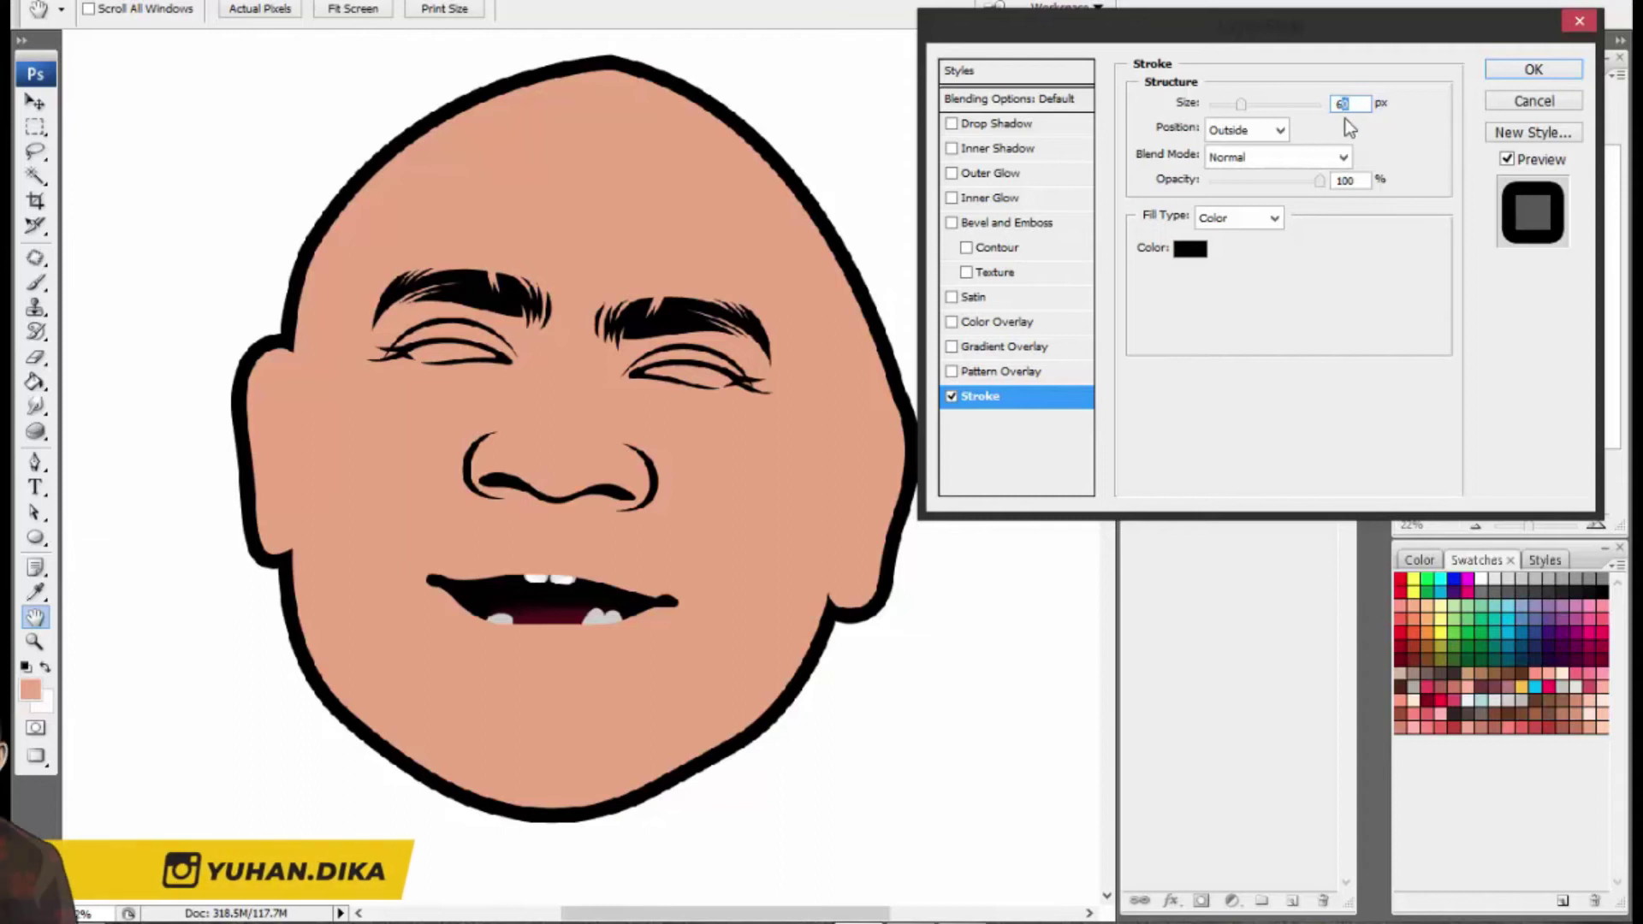
click(1533, 68)
Step: Copy the layer style of the skin shape layer
right_click(1275, 254)
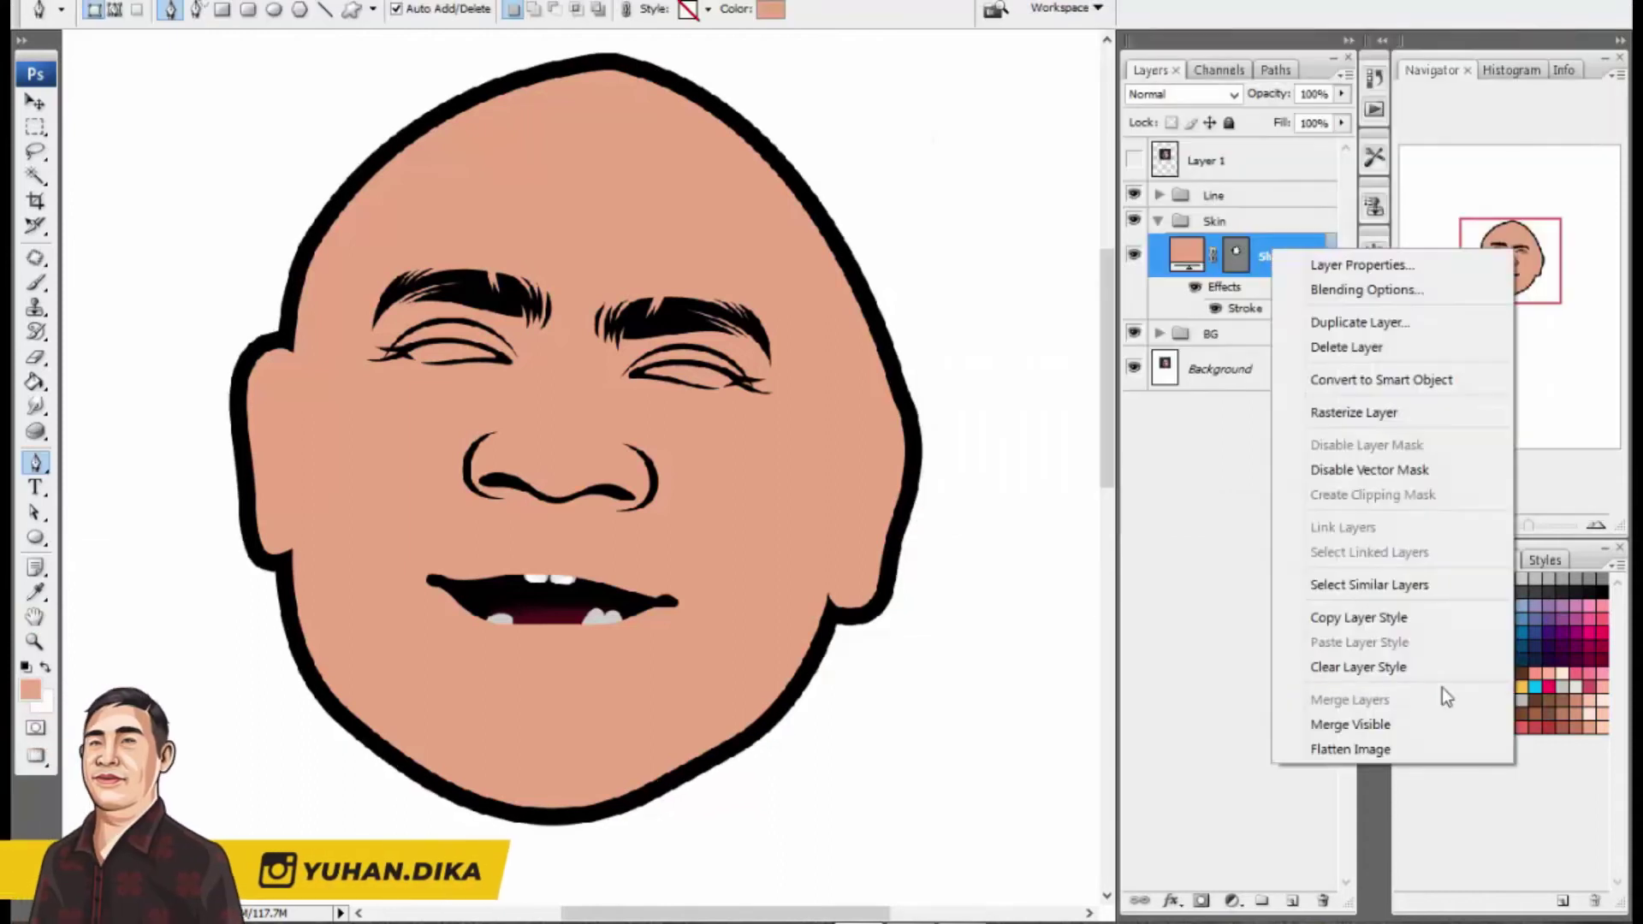
click(1359, 617)
scroll(715, 484, down, 1)
scroll(693, 419, up, 2)
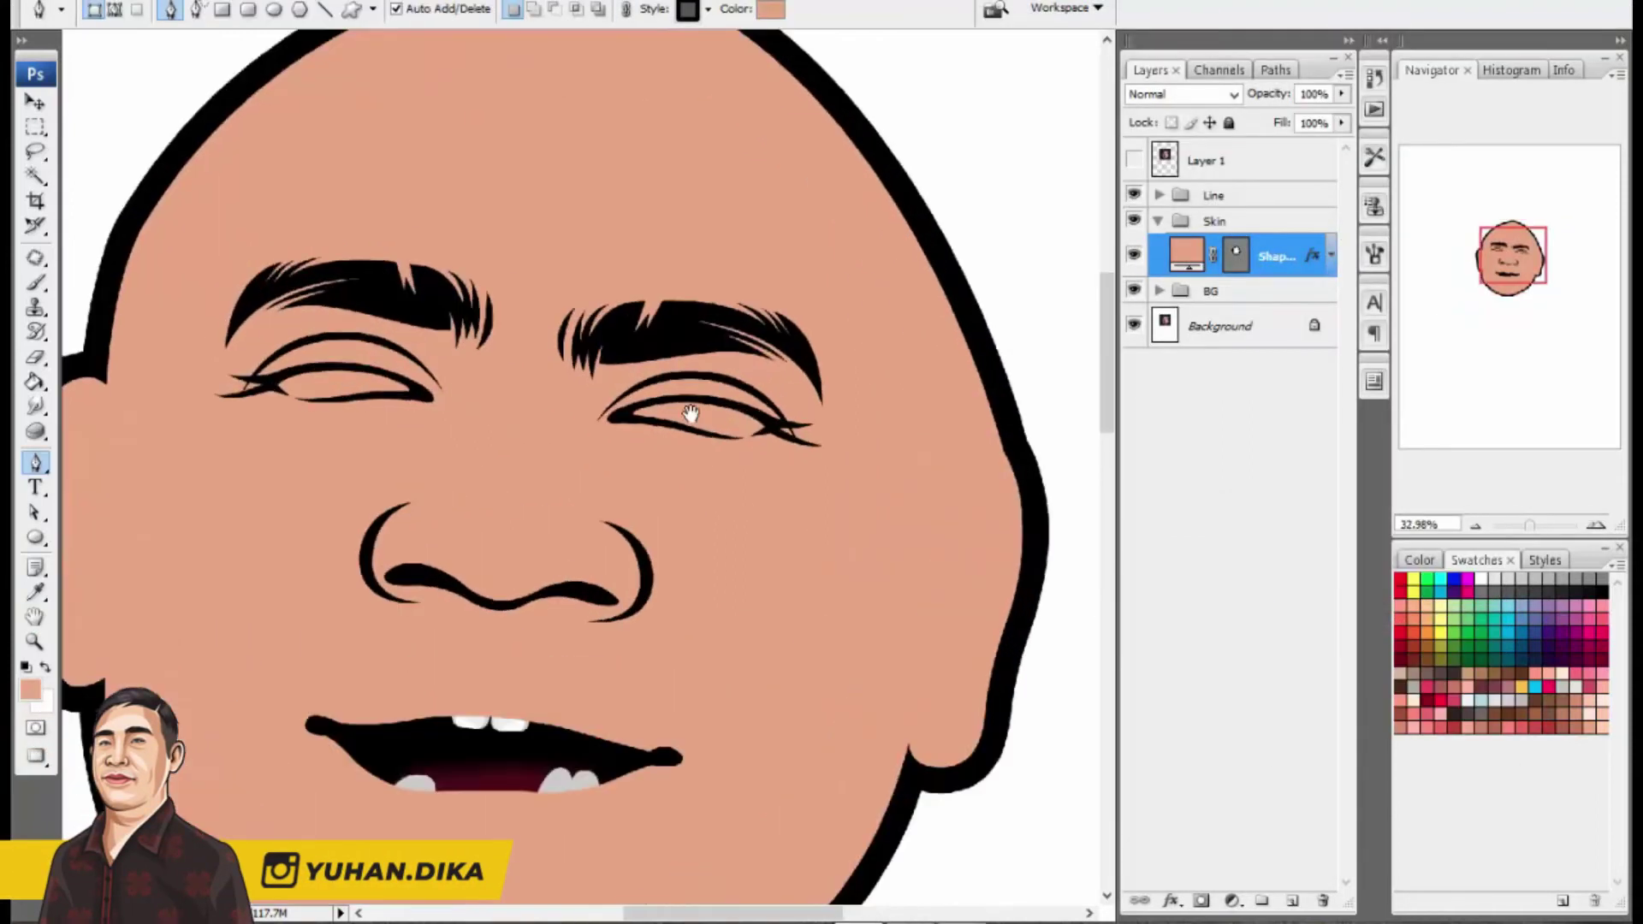
Step: Collapse the Skin group and create a new group named Blangkon above the Line group
drag(690, 414, 715, 378)
click(1158, 221)
click(1230, 197)
text(Bla)
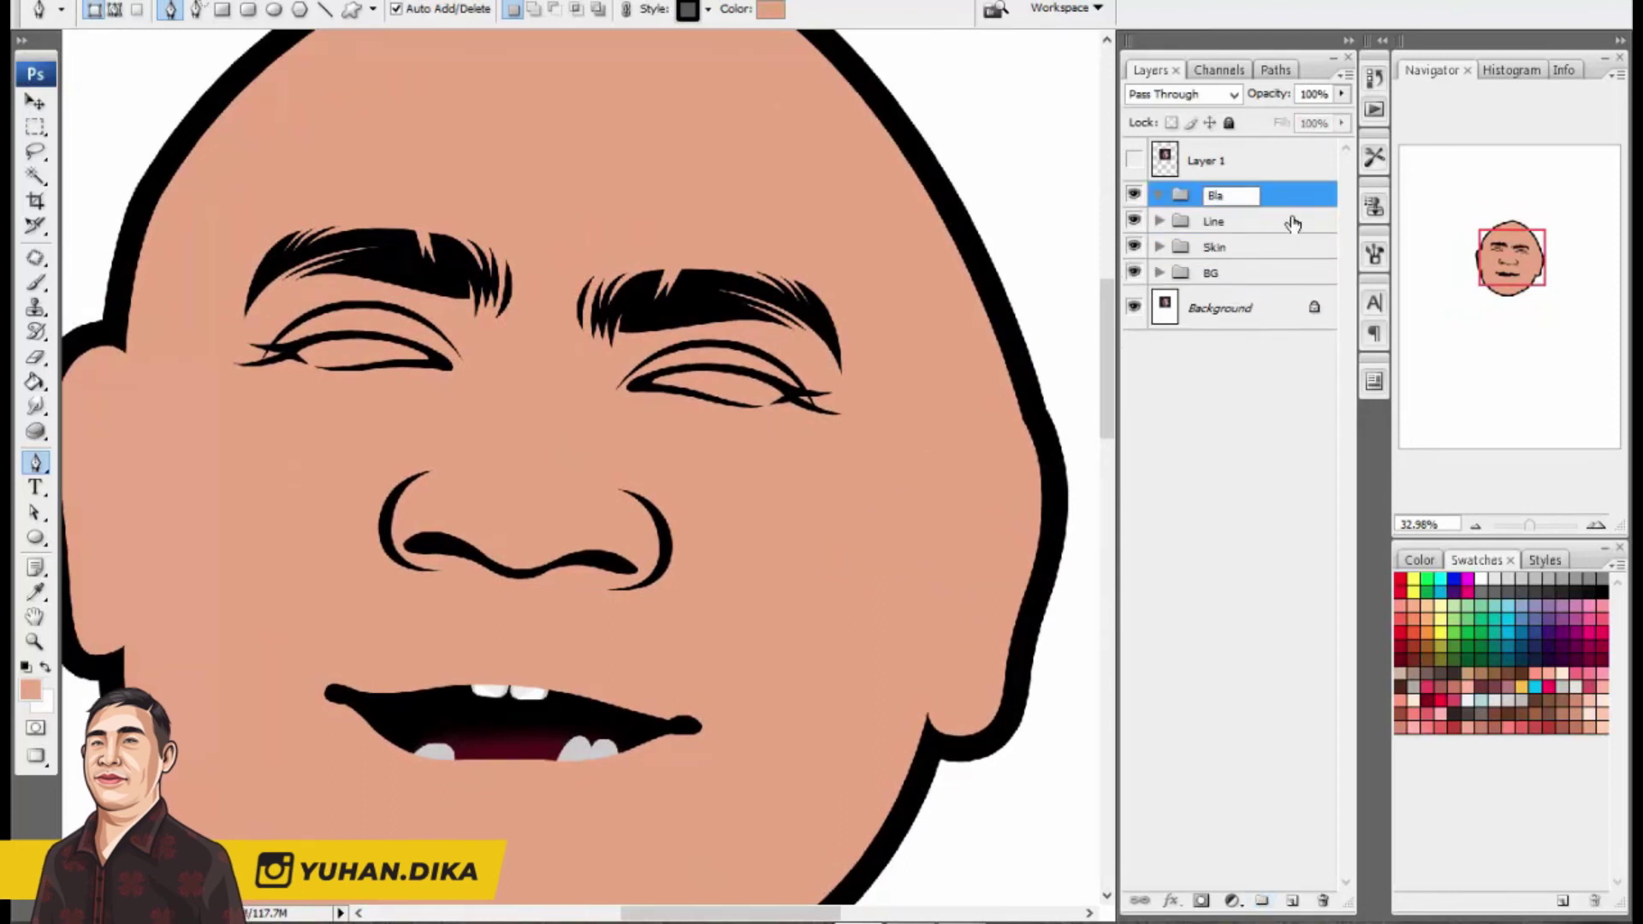
text(ngkon)
key(Return)
Step: Show the reference photo and trace the blangkon's lower edge with the Pen tool, from its left tip across the forehead to its right tip
click(1133, 162)
drag(325, 289, 624, 361)
scroll(625, 361, up, 1)
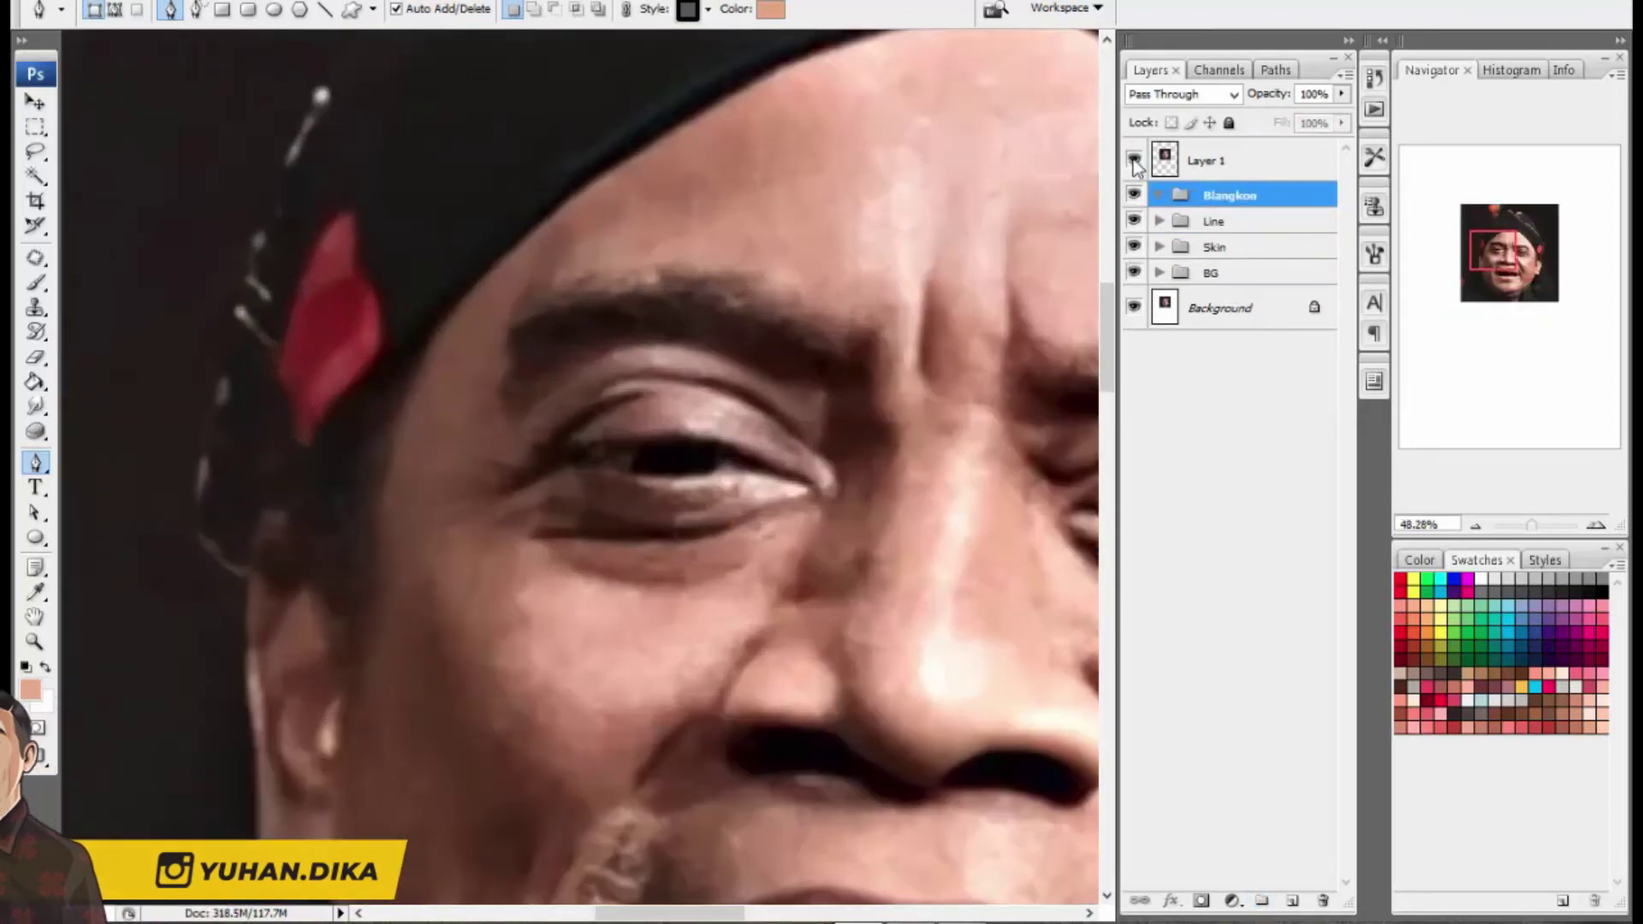
click(224, 567)
key(ctrl+z)
drag(335, 513, 396, 419)
scroll(396, 419, down, 3)
mouse_move(770, 214)
mouse_down()
mouse_move(719, 308)
mouse_move(876, 285)
mouse_up()
alt+click(660, 304)
drag(908, 448, 763, 372)
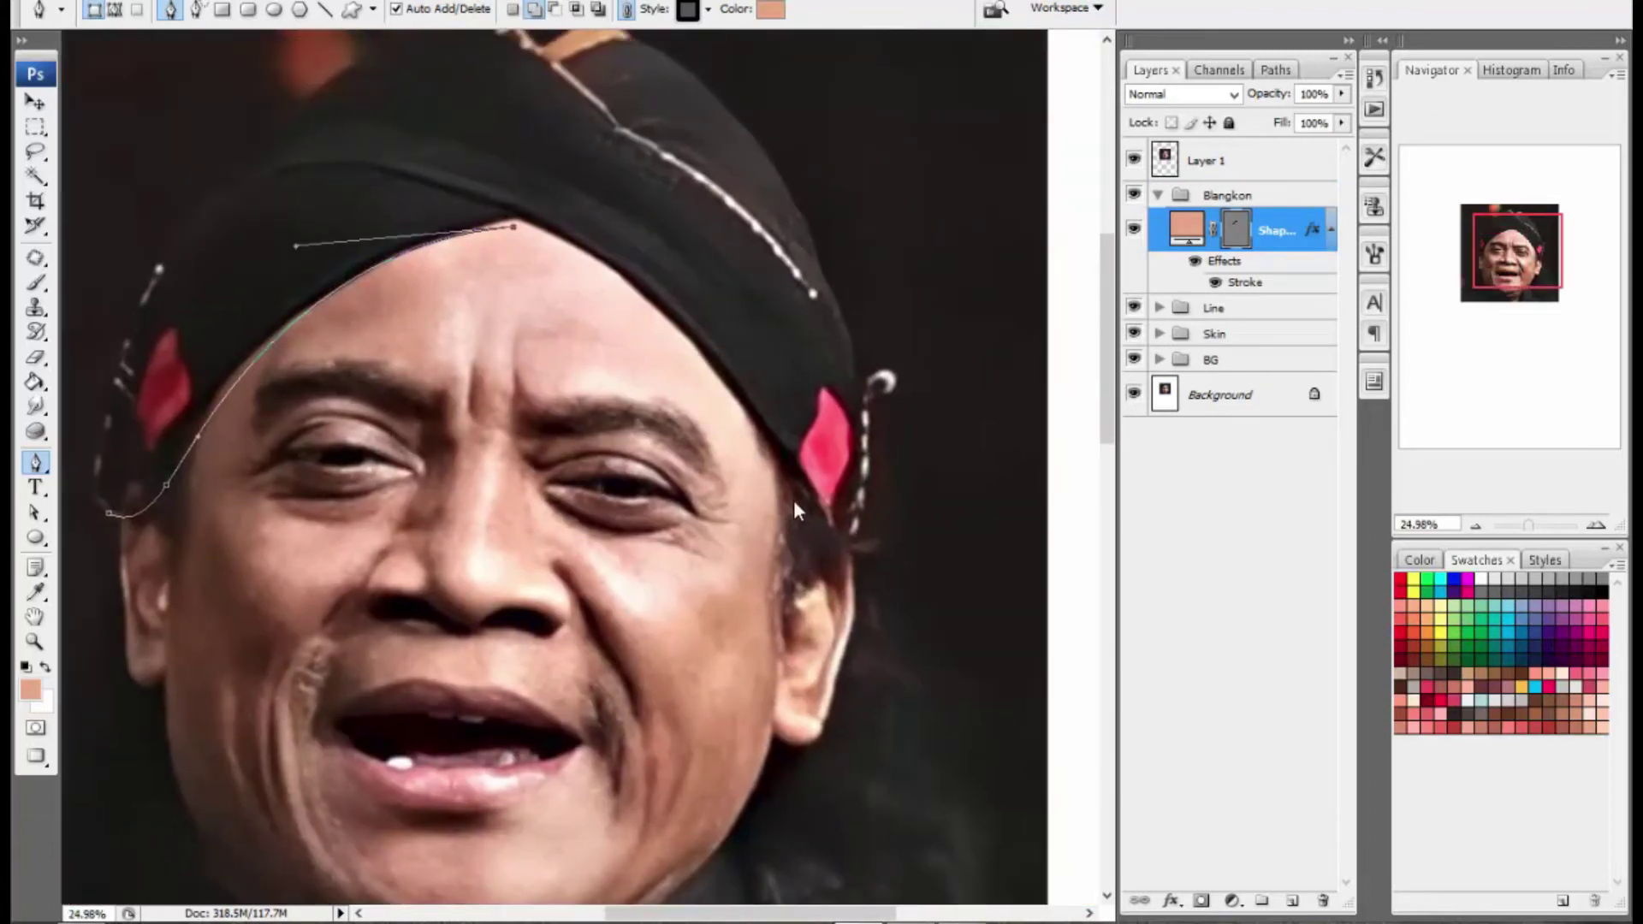
scroll(847, 569, up, 2)
drag(852, 575, 898, 575)
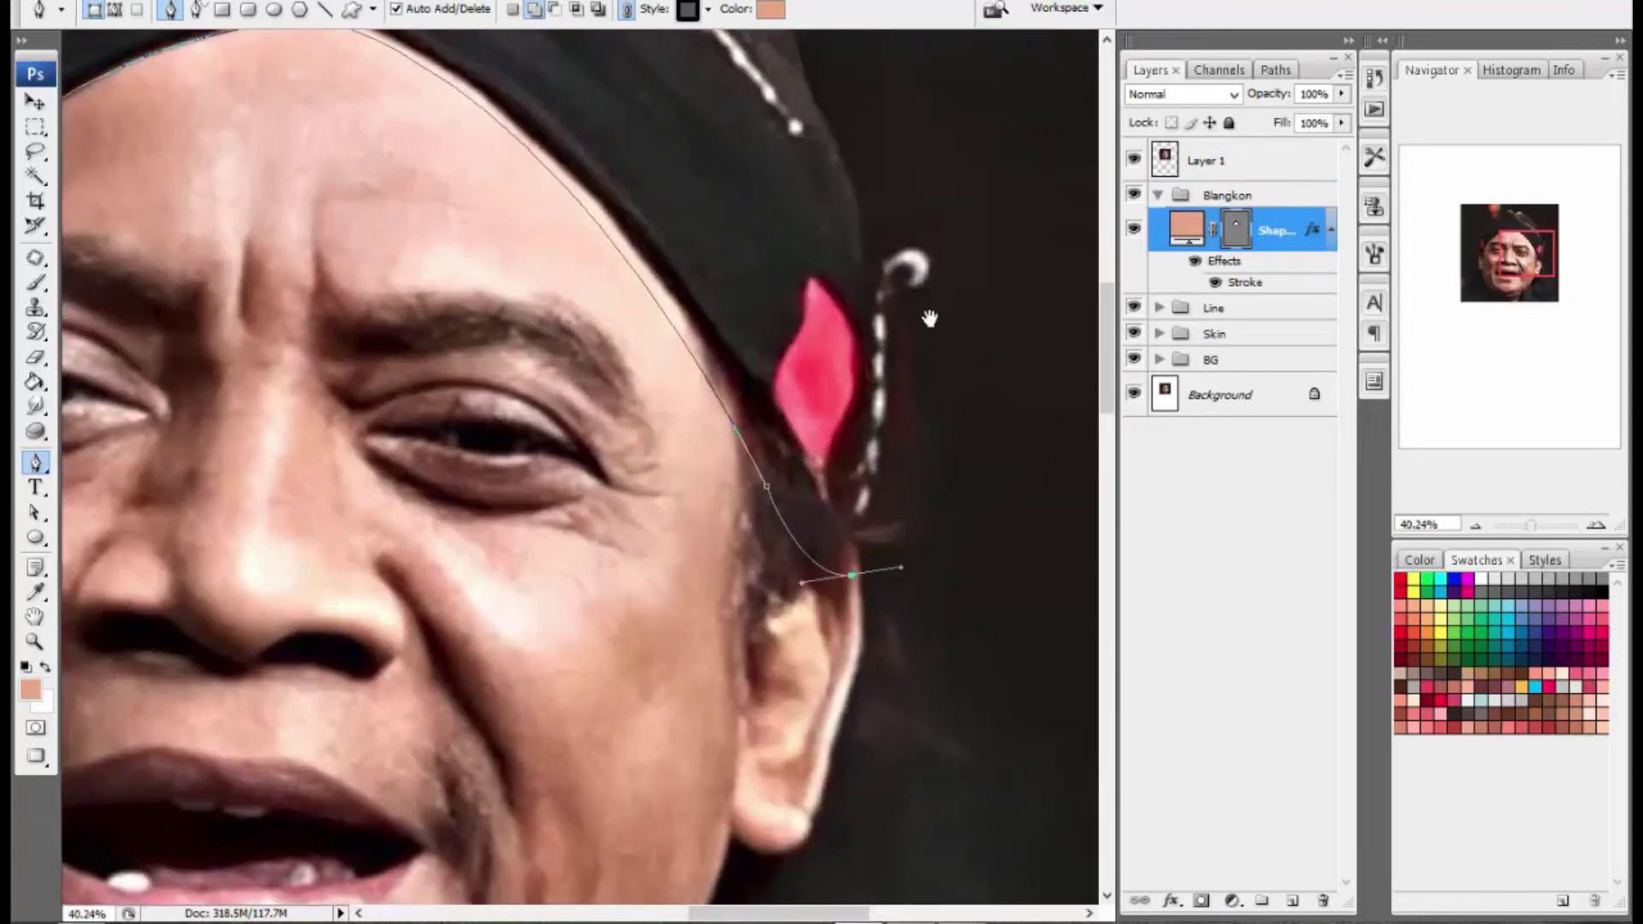
drag(929, 318, 922, 444)
drag(887, 413, 786, 316)
scroll(873, 377, down, 3)
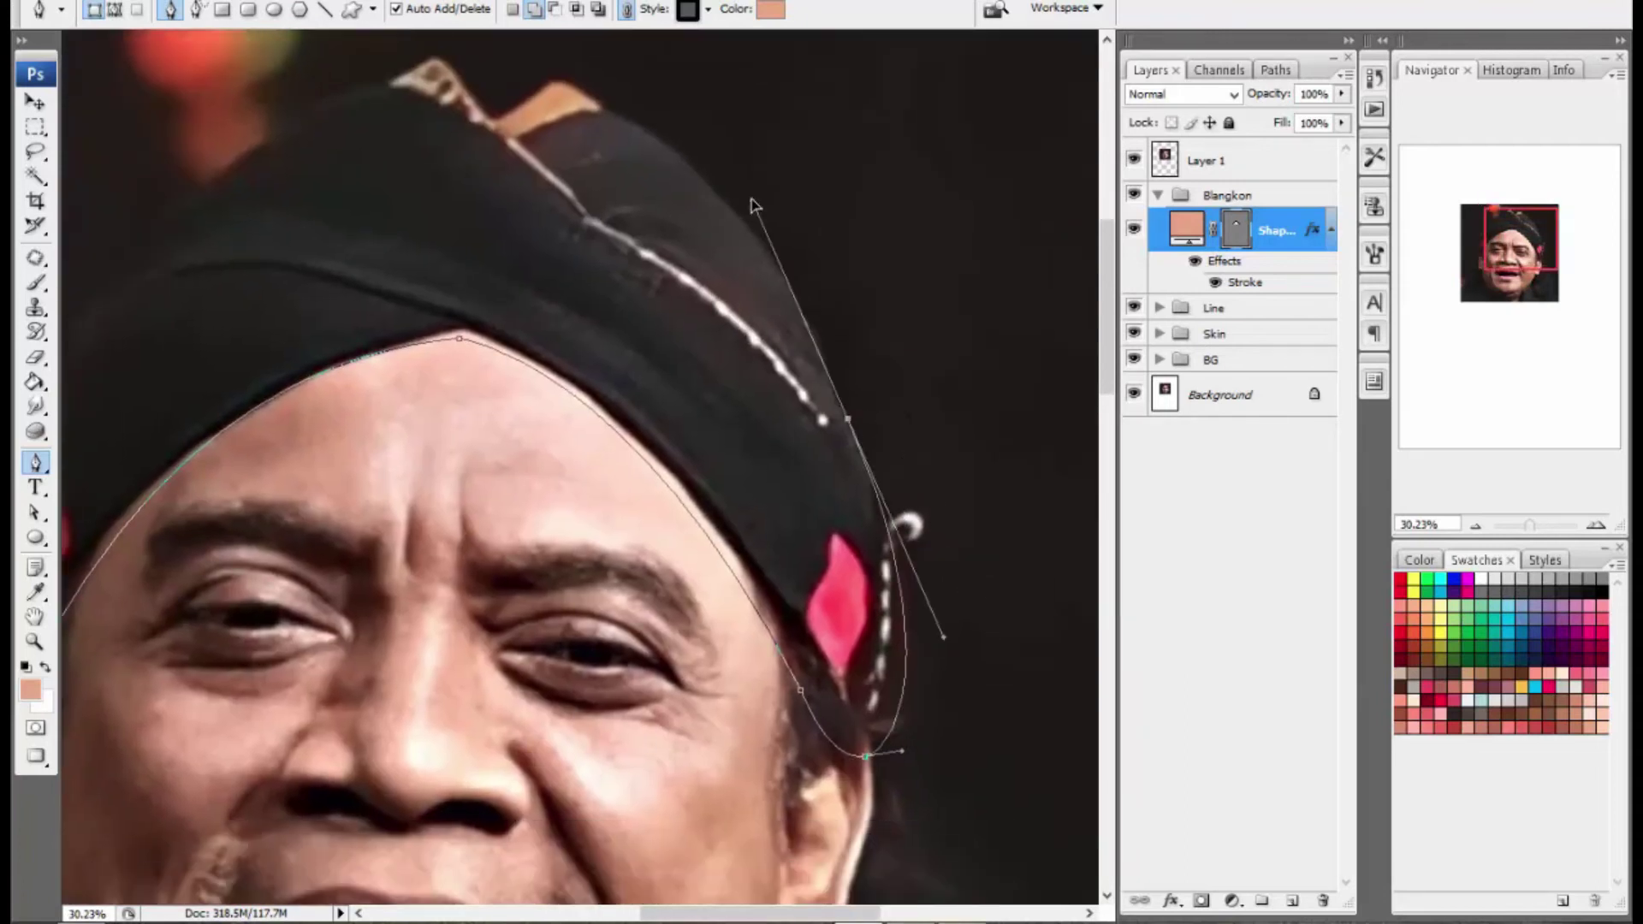
key(ctrl+z)
Step: Continue the blangkon path around its lower right tip and up the right side of the headcloth
drag(922, 747, 793, 617)
scroll(742, 637, up, 2)
alt+click(726, 656)
click(789, 540)
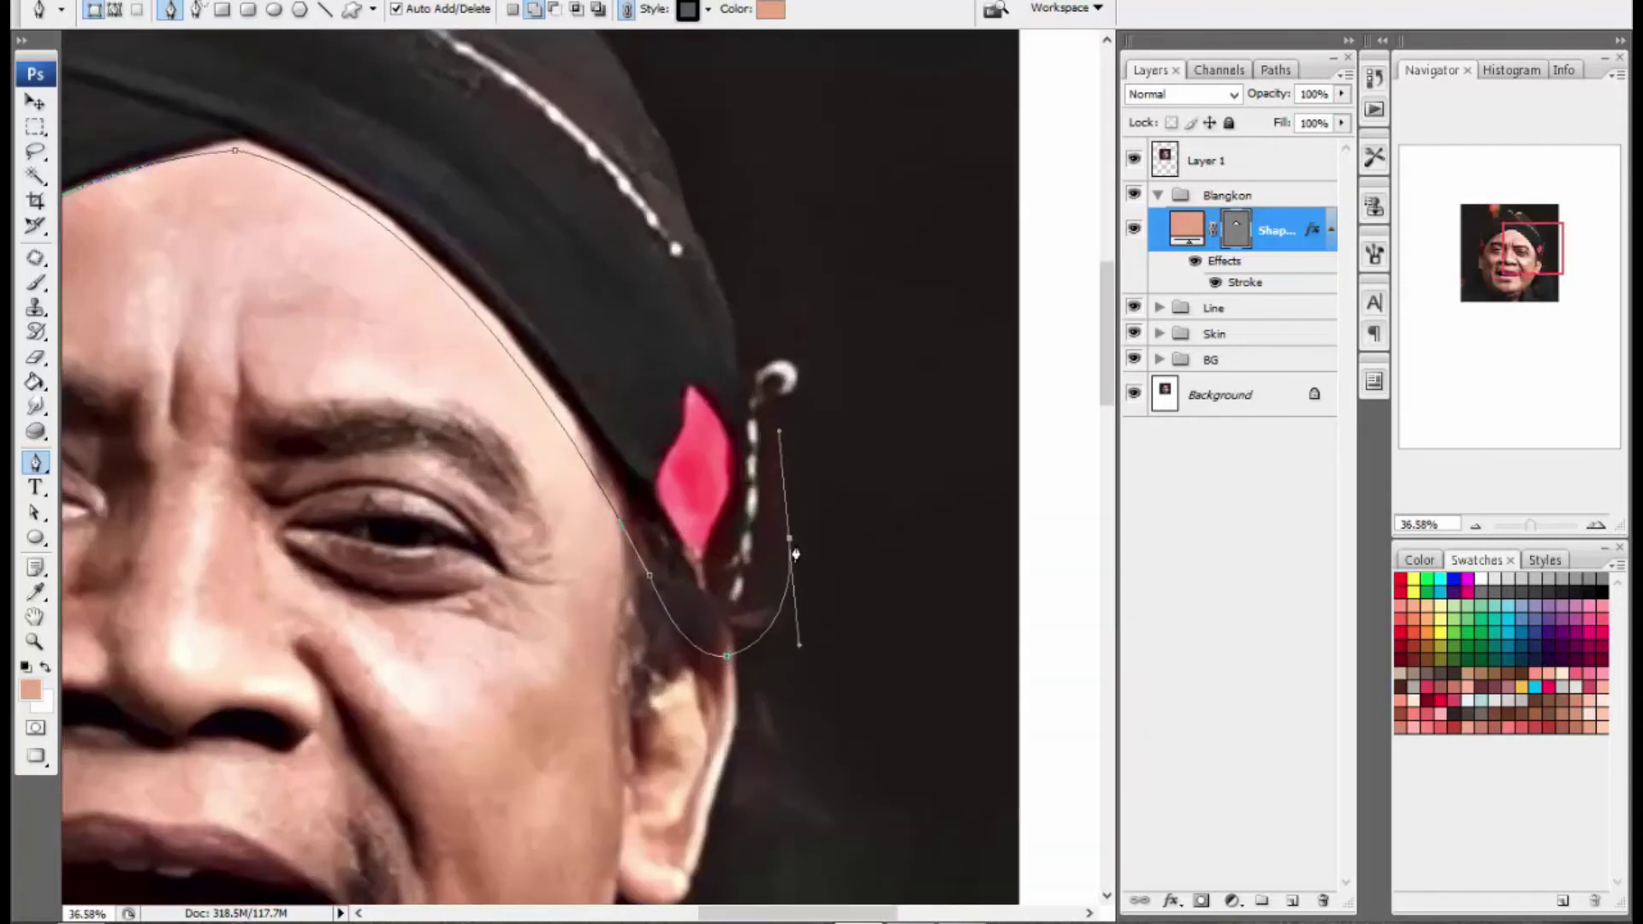
alt+click(789, 539)
drag(789, 548, 855, 775)
click(757, 461)
drag(726, 374, 850, 521)
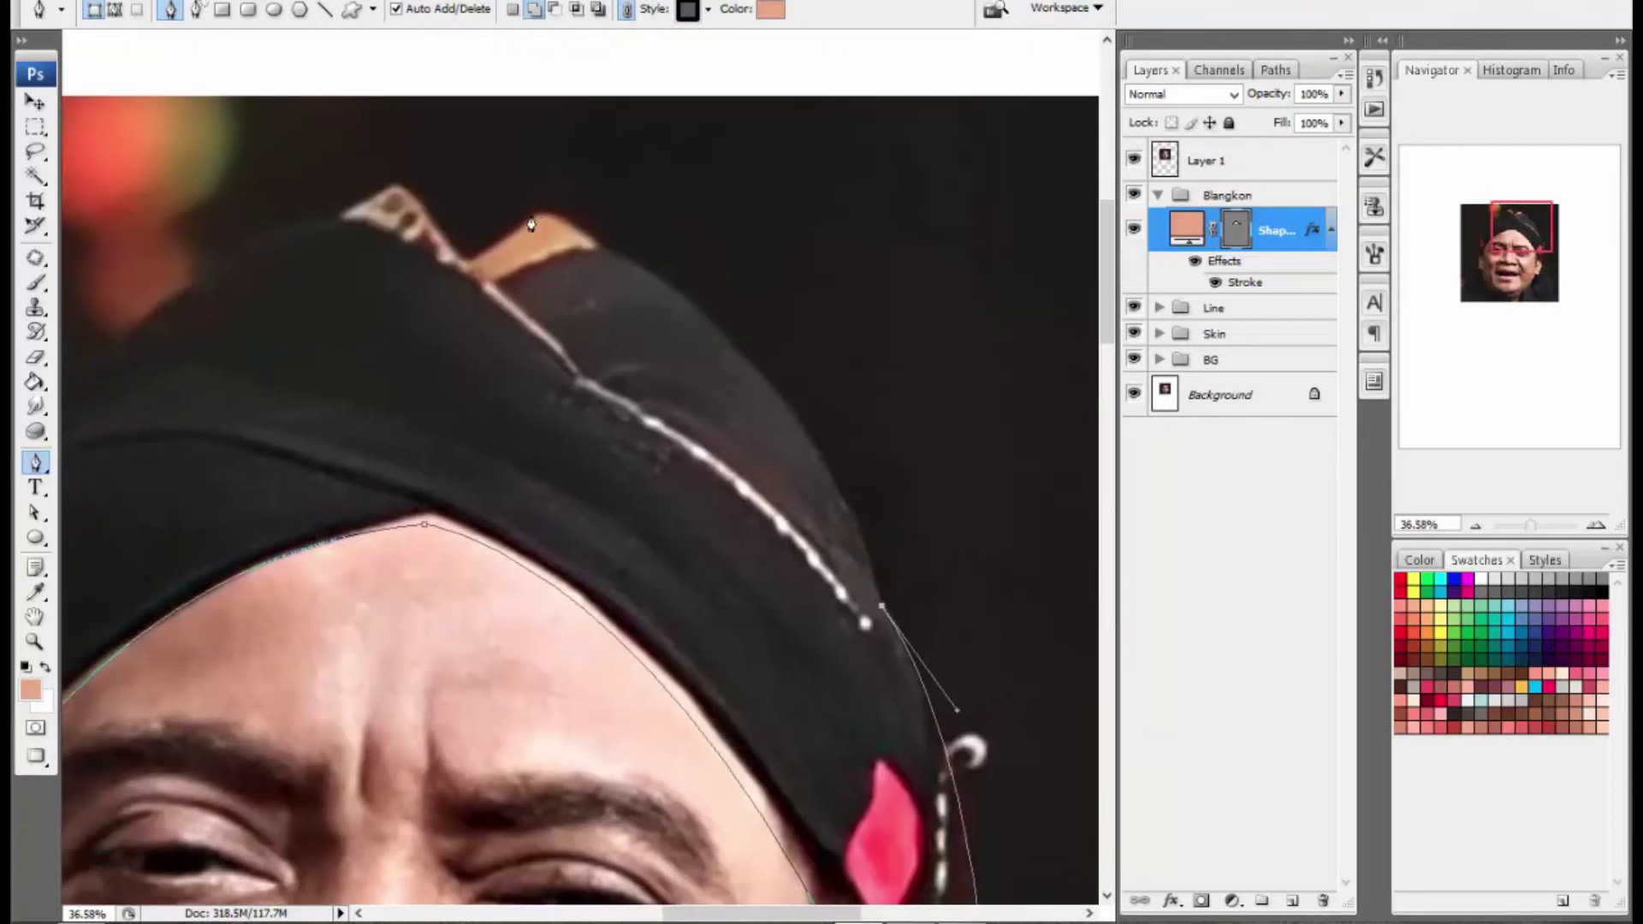
Step: Trace the blangkon's notched top and left side, close the path, and hide the reference photo
drag(806, 283, 792, 287)
drag(480, 218, 613, 315)
scroll(612, 315, up, 3)
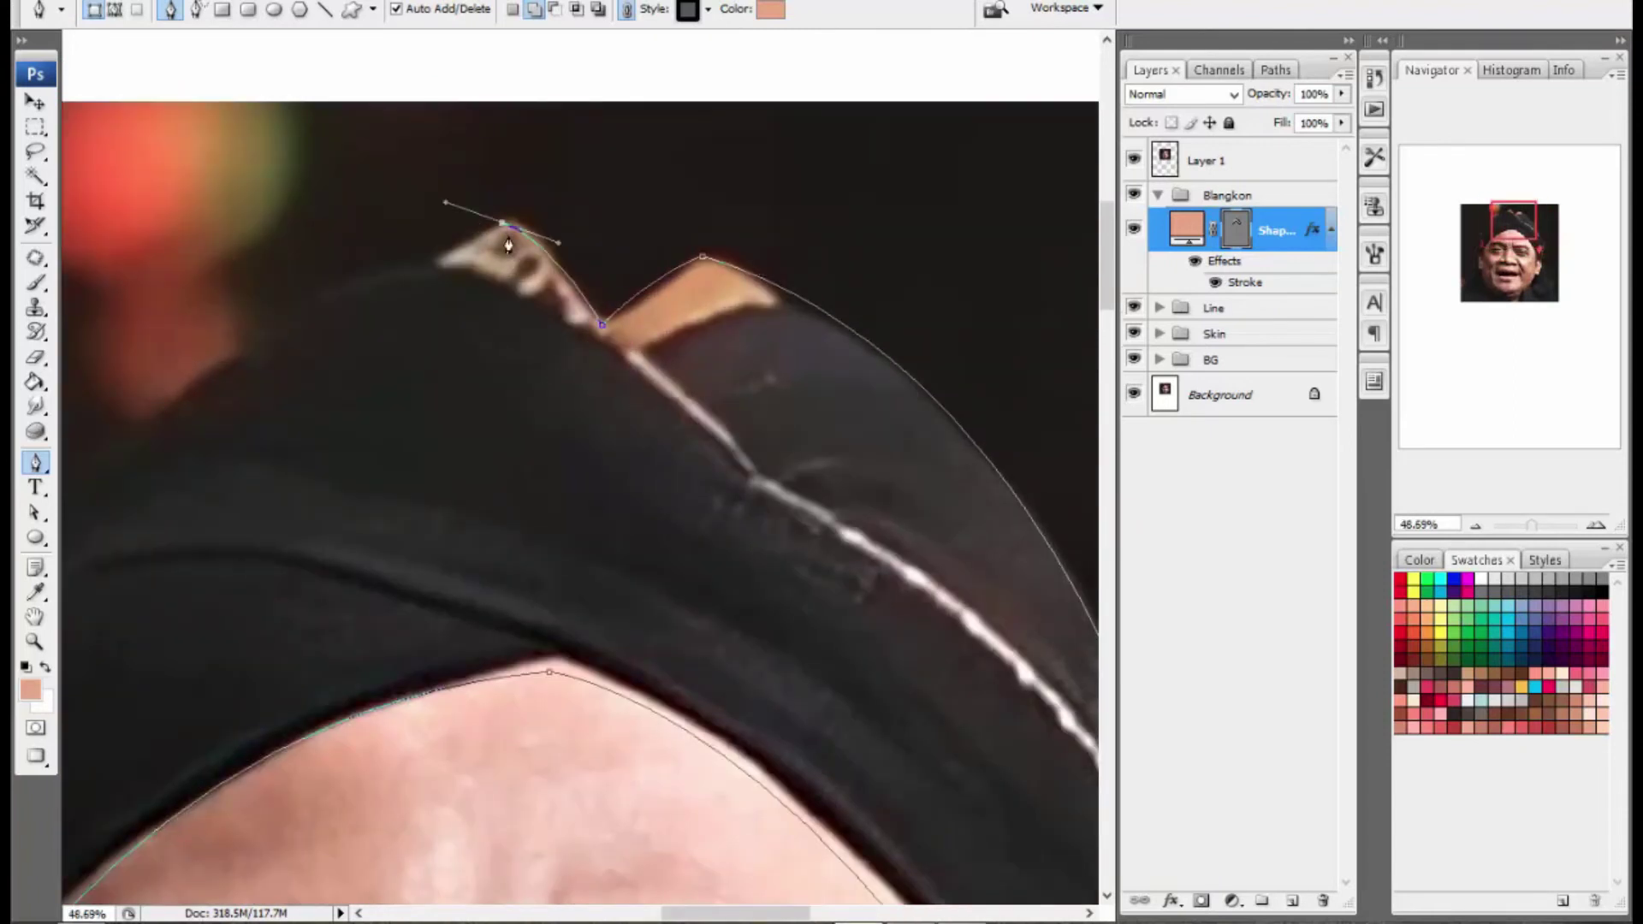
scroll(348, 453, down, 1)
drag(387, 269, 399, 267)
scroll(479, 256, down, 5)
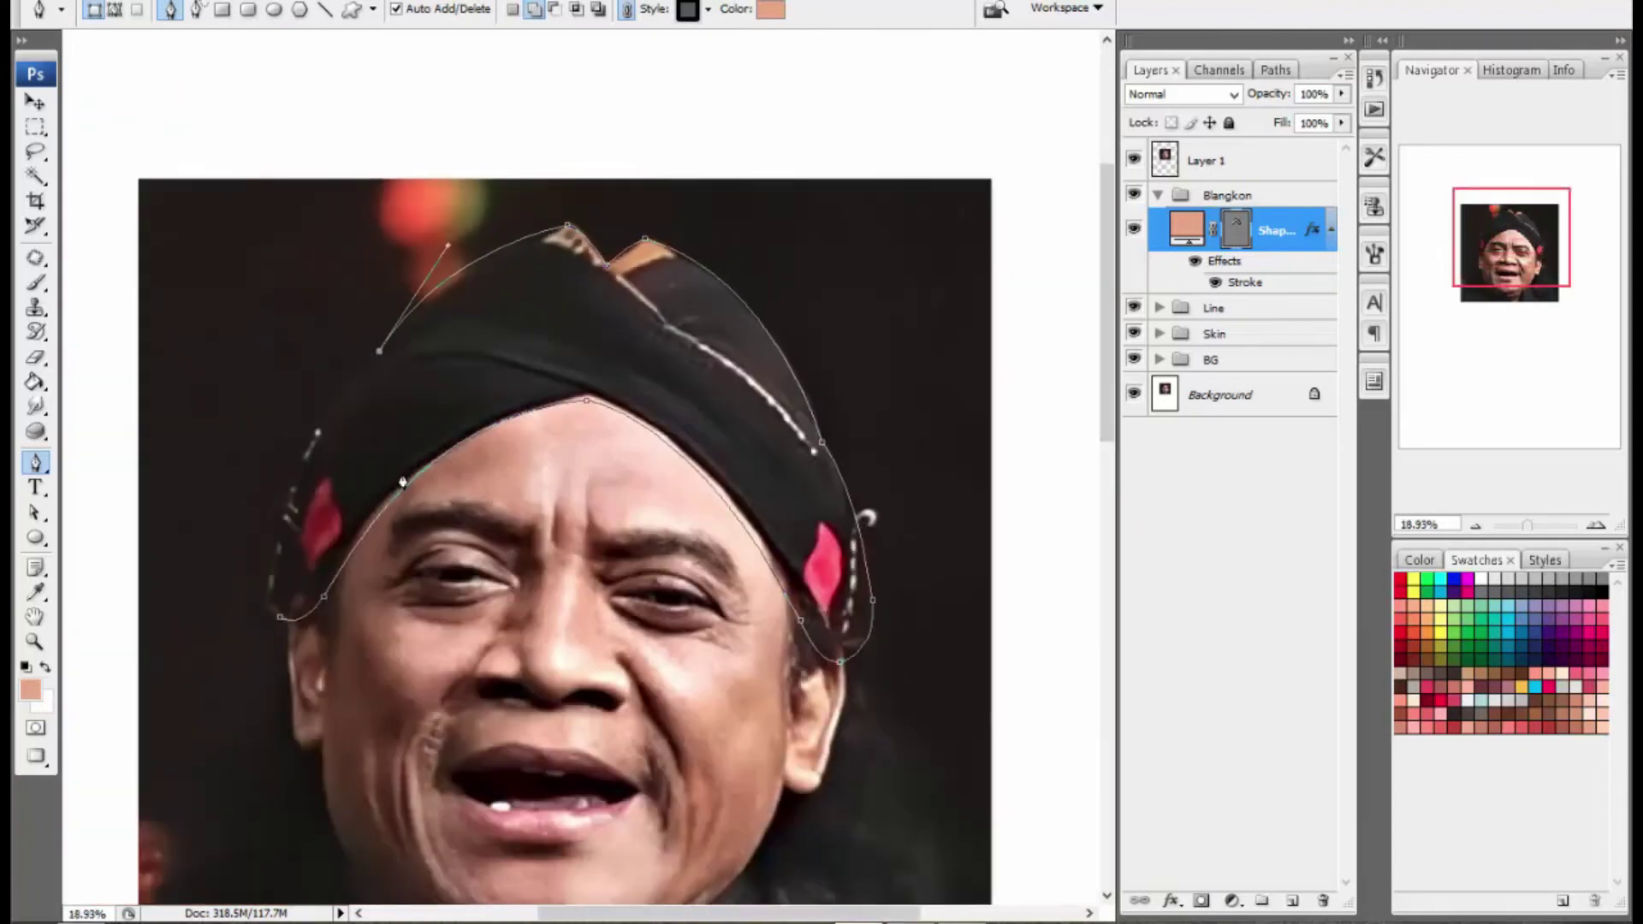
scroll(261, 575, up, 5)
scroll(261, 581, up, 1)
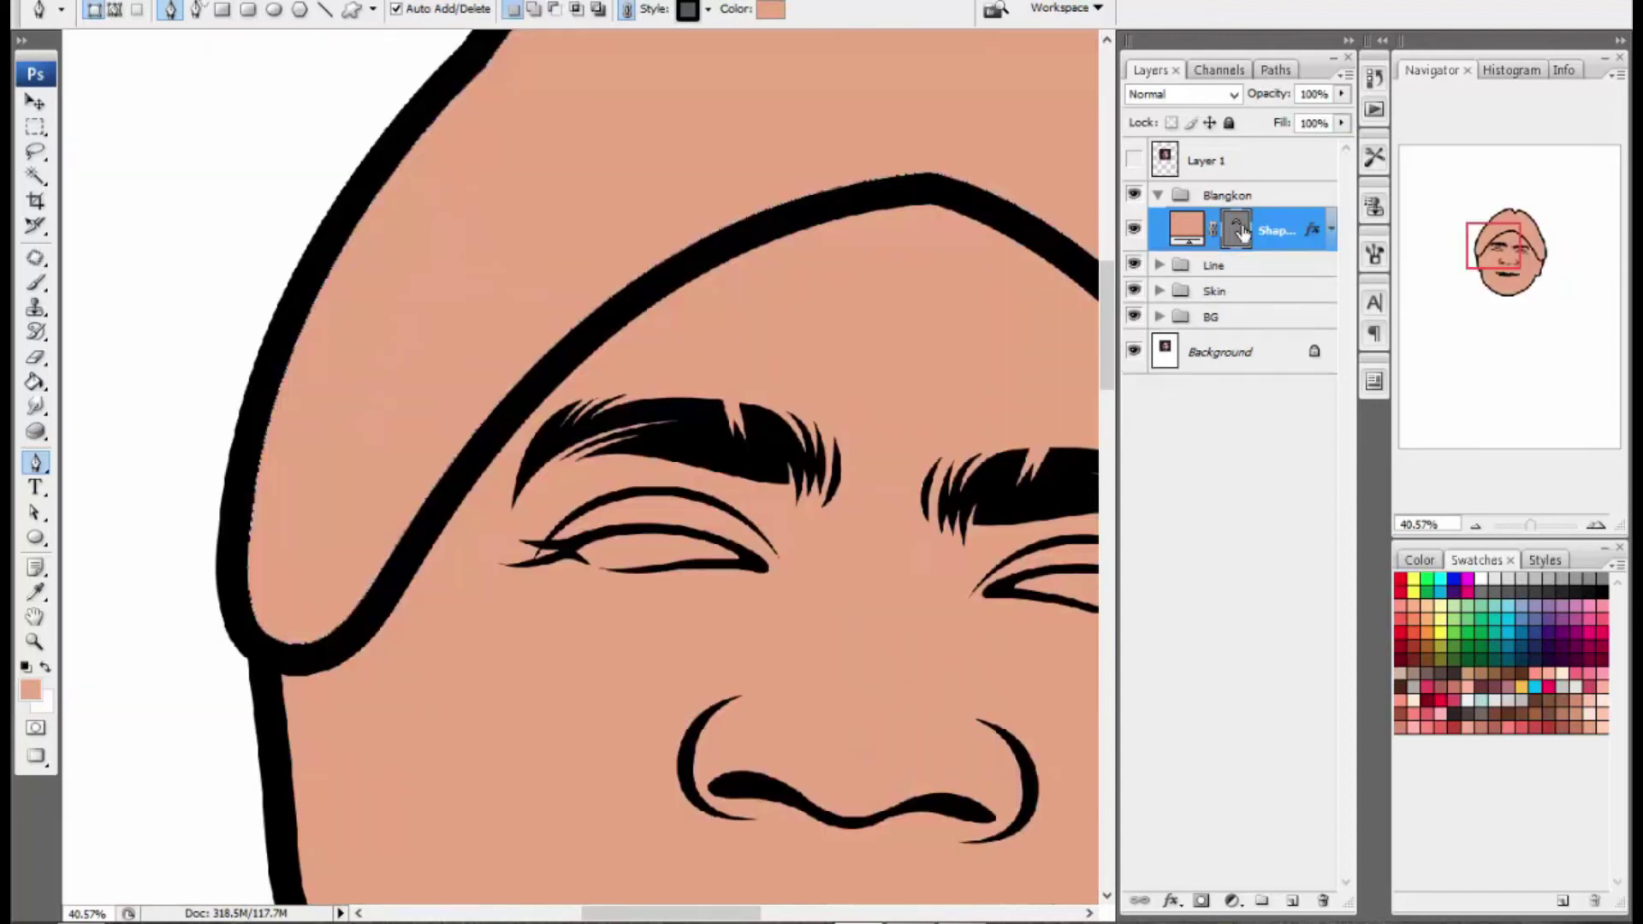
Step: Set the fill colour of the blangkon shape to dark brown
double_click(1186, 229)
click(1569, 99)
scroll(791, 316, down, 2)
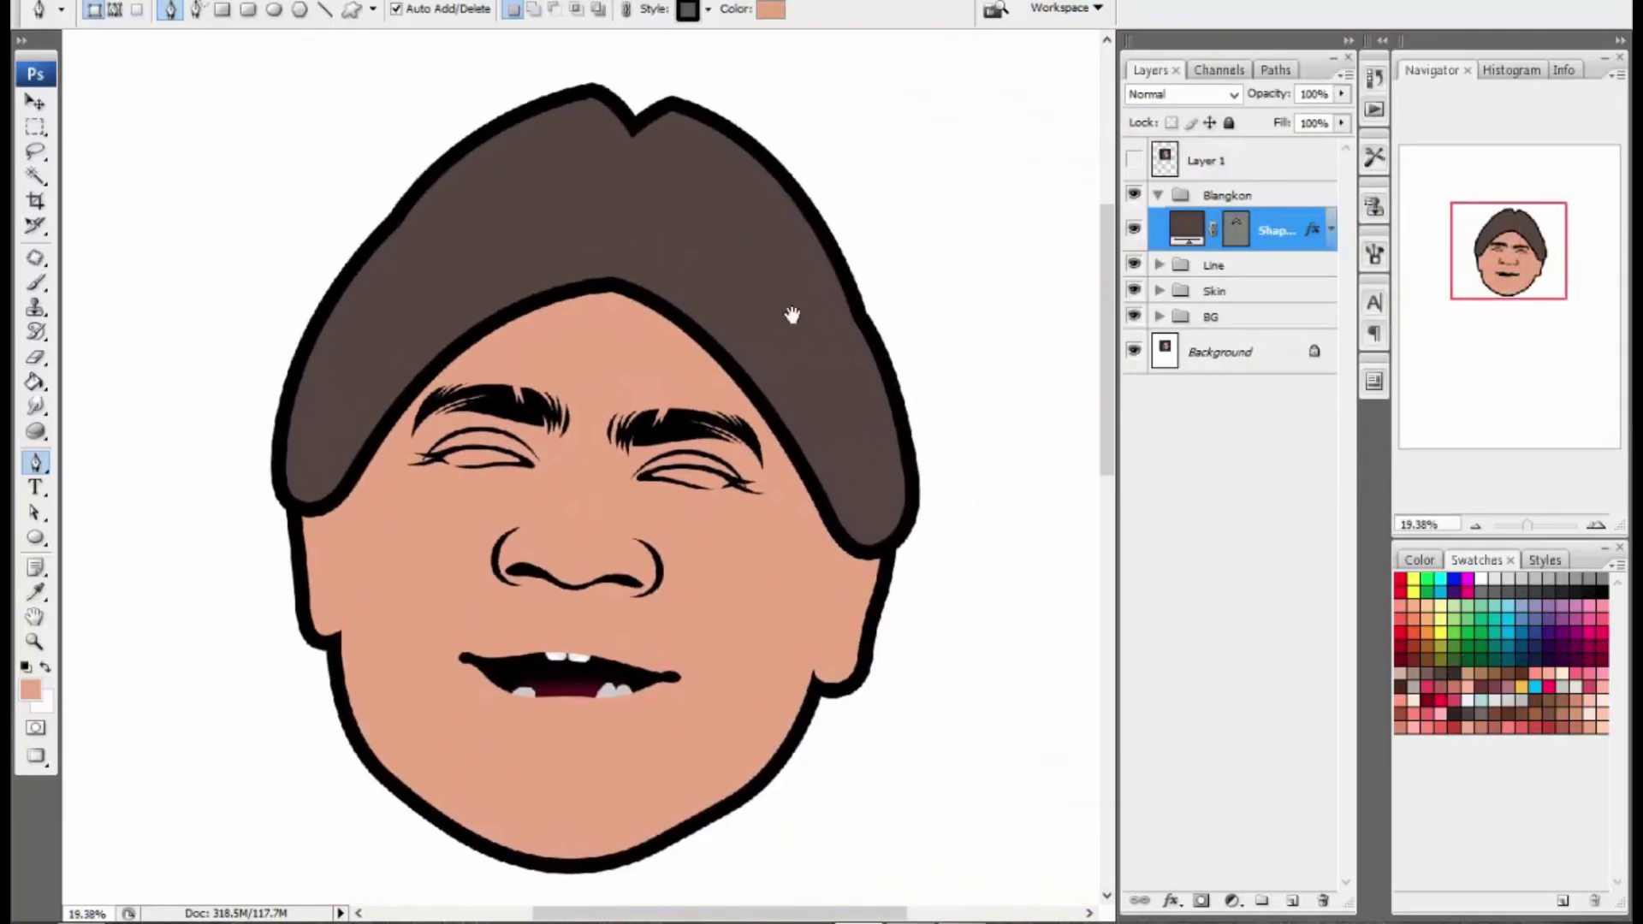
Step: Show the reference photo and adjust the blangkon path's anchor near its lower left tip to follow the headcloth
click(1134, 158)
click(1232, 229)
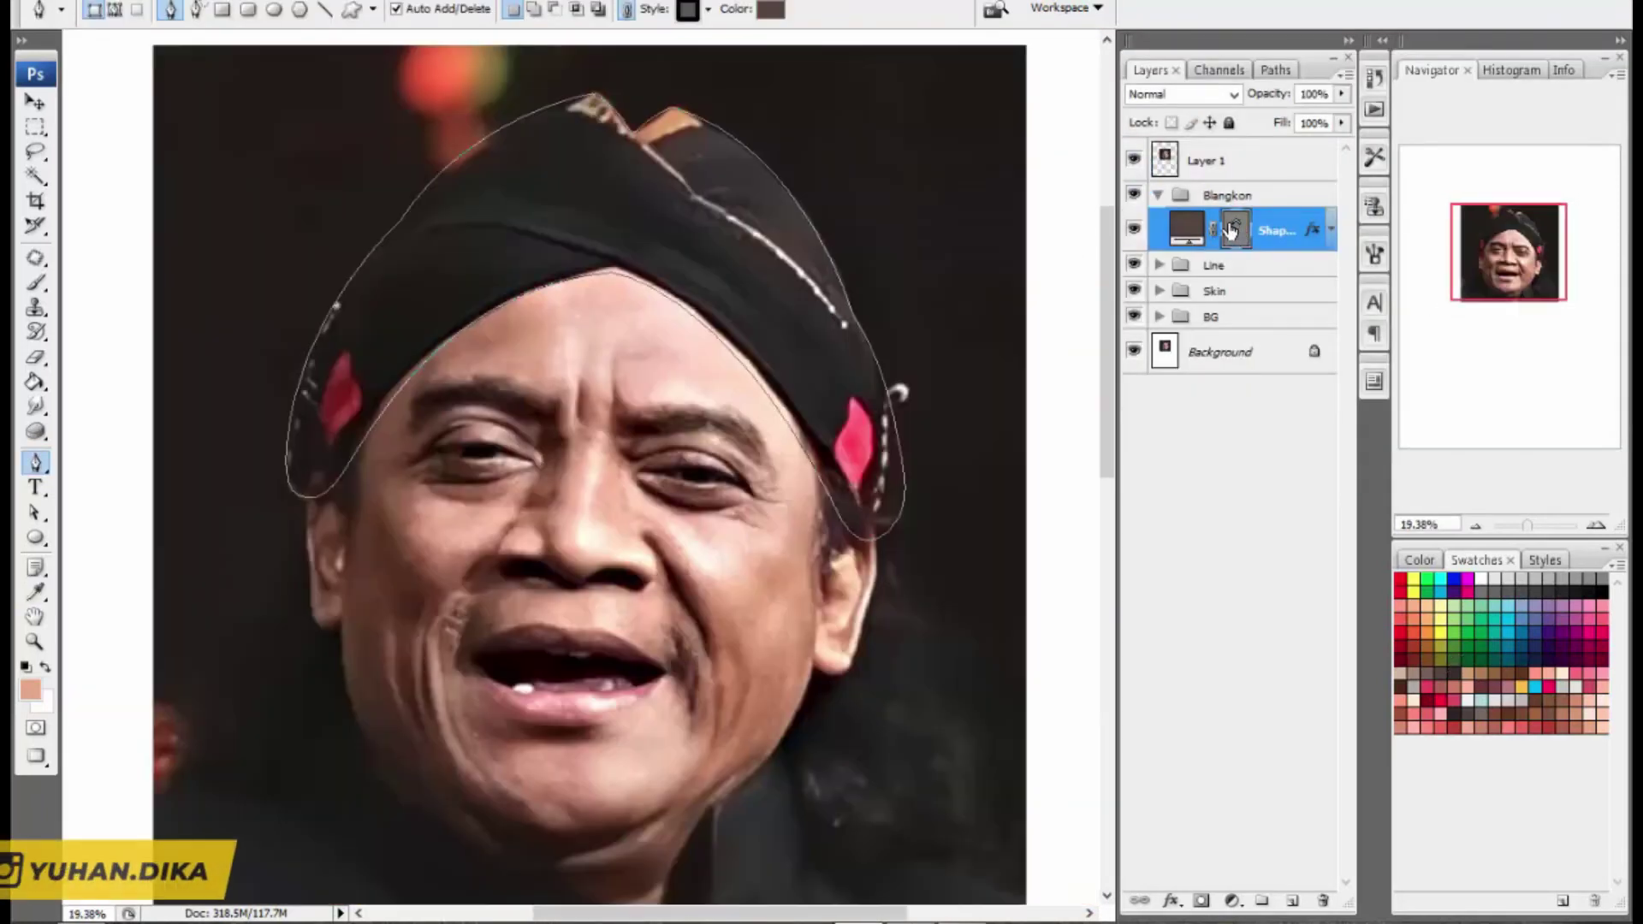
scroll(304, 475, up, 3)
ctrl+click(391, 495)
drag(391, 495, 356, 521)
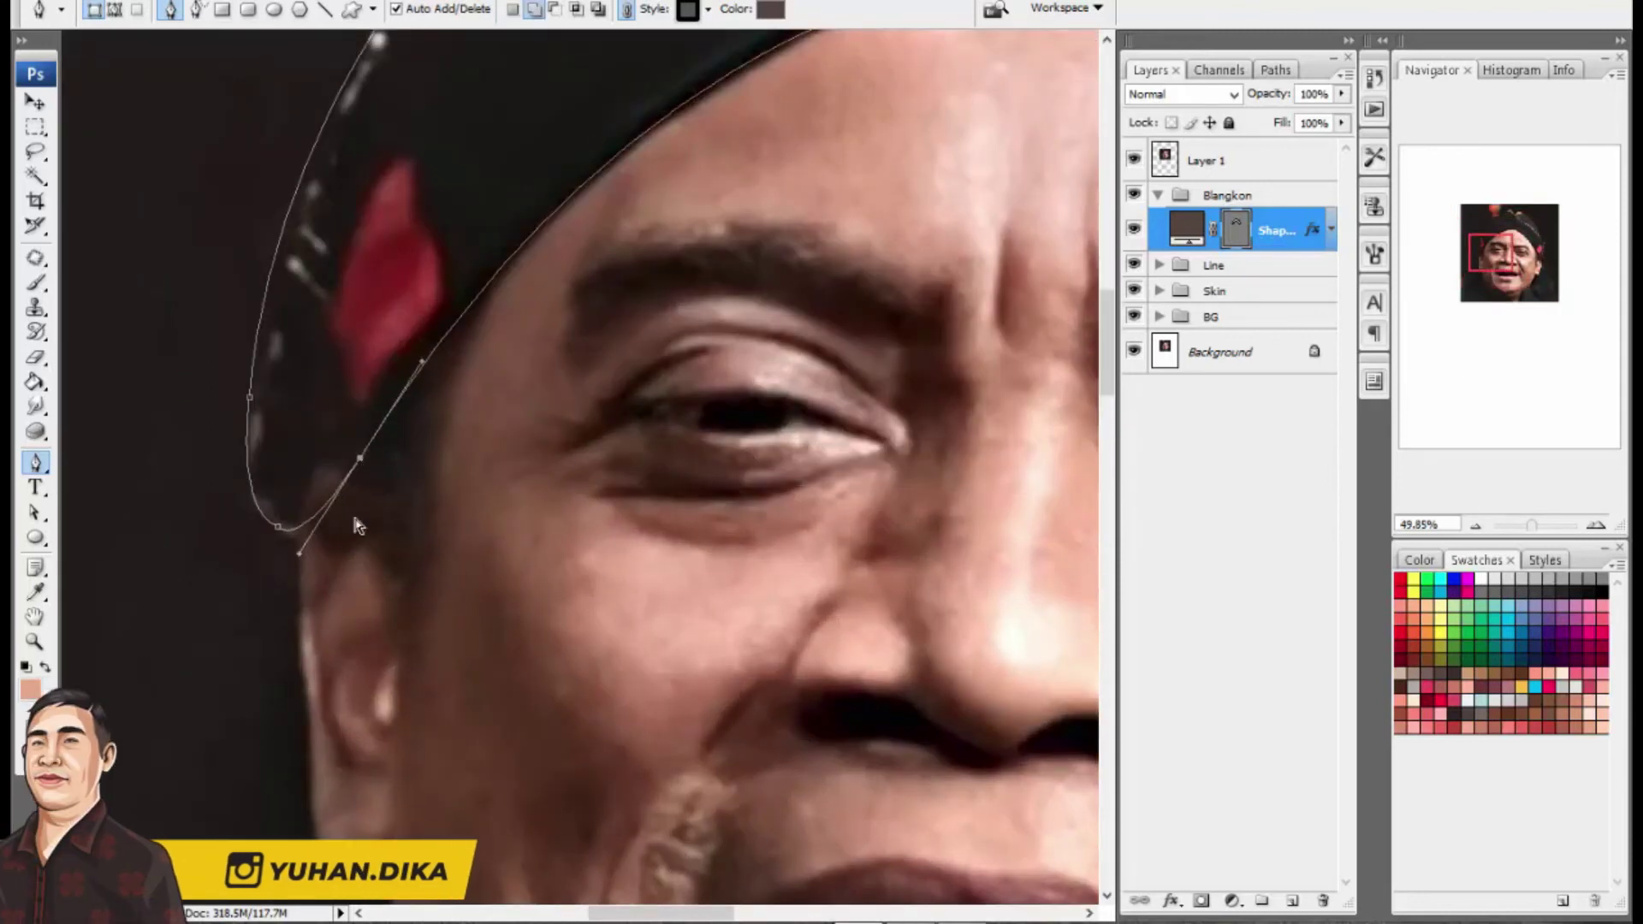
Step: Adjust the anchors and handles at the blangkon's lower right tip, and hide the reference photo
scroll(733, 448, right, 5)
ctrl+click(560, 528)
drag(558, 526, 583, 509)
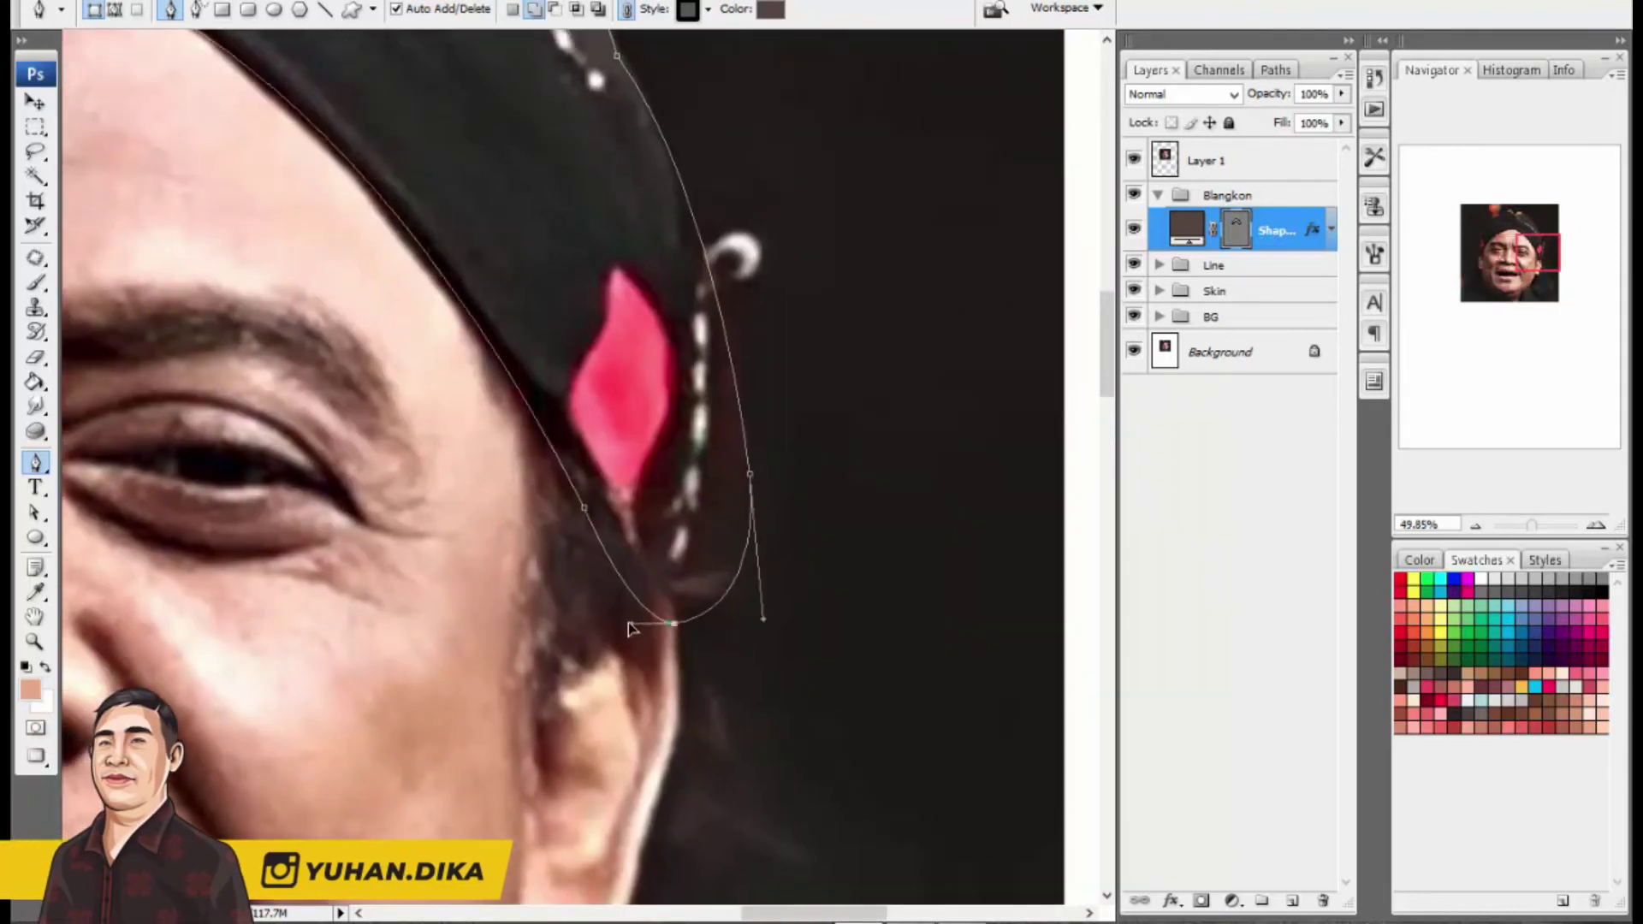
drag(746, 602, 745, 592)
scroll(752, 573, down, 3)
key(alt+space)
drag(502, 337, 607, 406)
click(1134, 160)
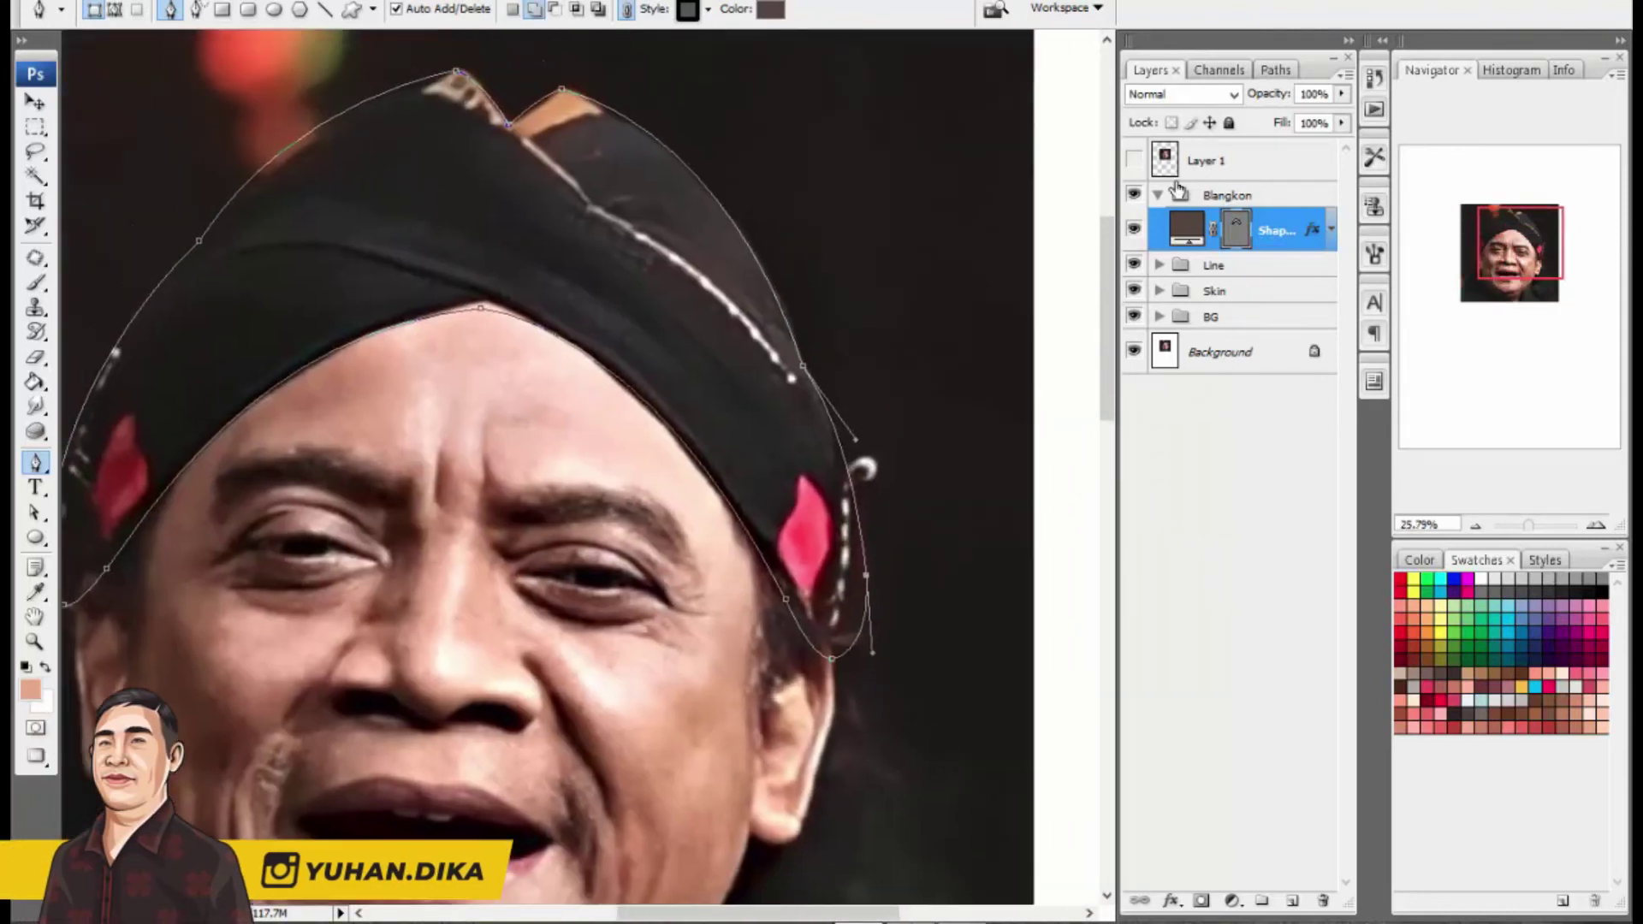
click(1234, 228)
scroll(502, 267, down, 1)
drag(476, 479, 495, 414)
scroll(451, 482, up, 2)
drag(451, 483, 267, 484)
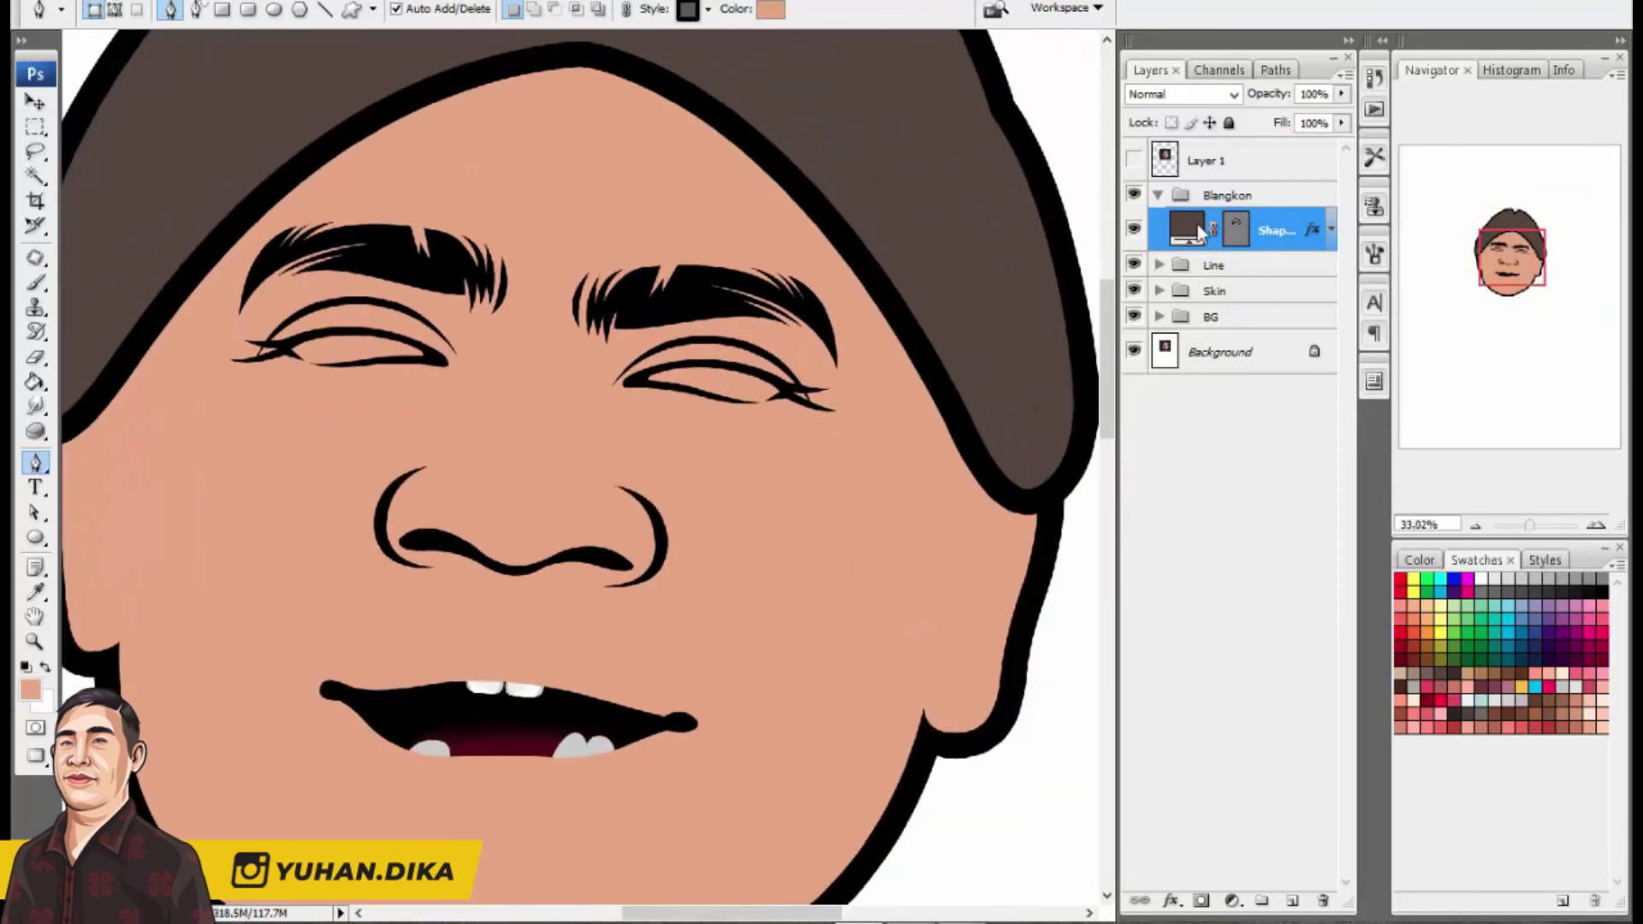
Step: Collapse the Blangkon group, select the topmost layer inside the Line group, and show the reference photo
click(1158, 195)
click(1256, 222)
click(1159, 221)
click(1293, 259)
click(1133, 160)
drag(82, 415, 308, 445)
scroll(286, 444, up, 4)
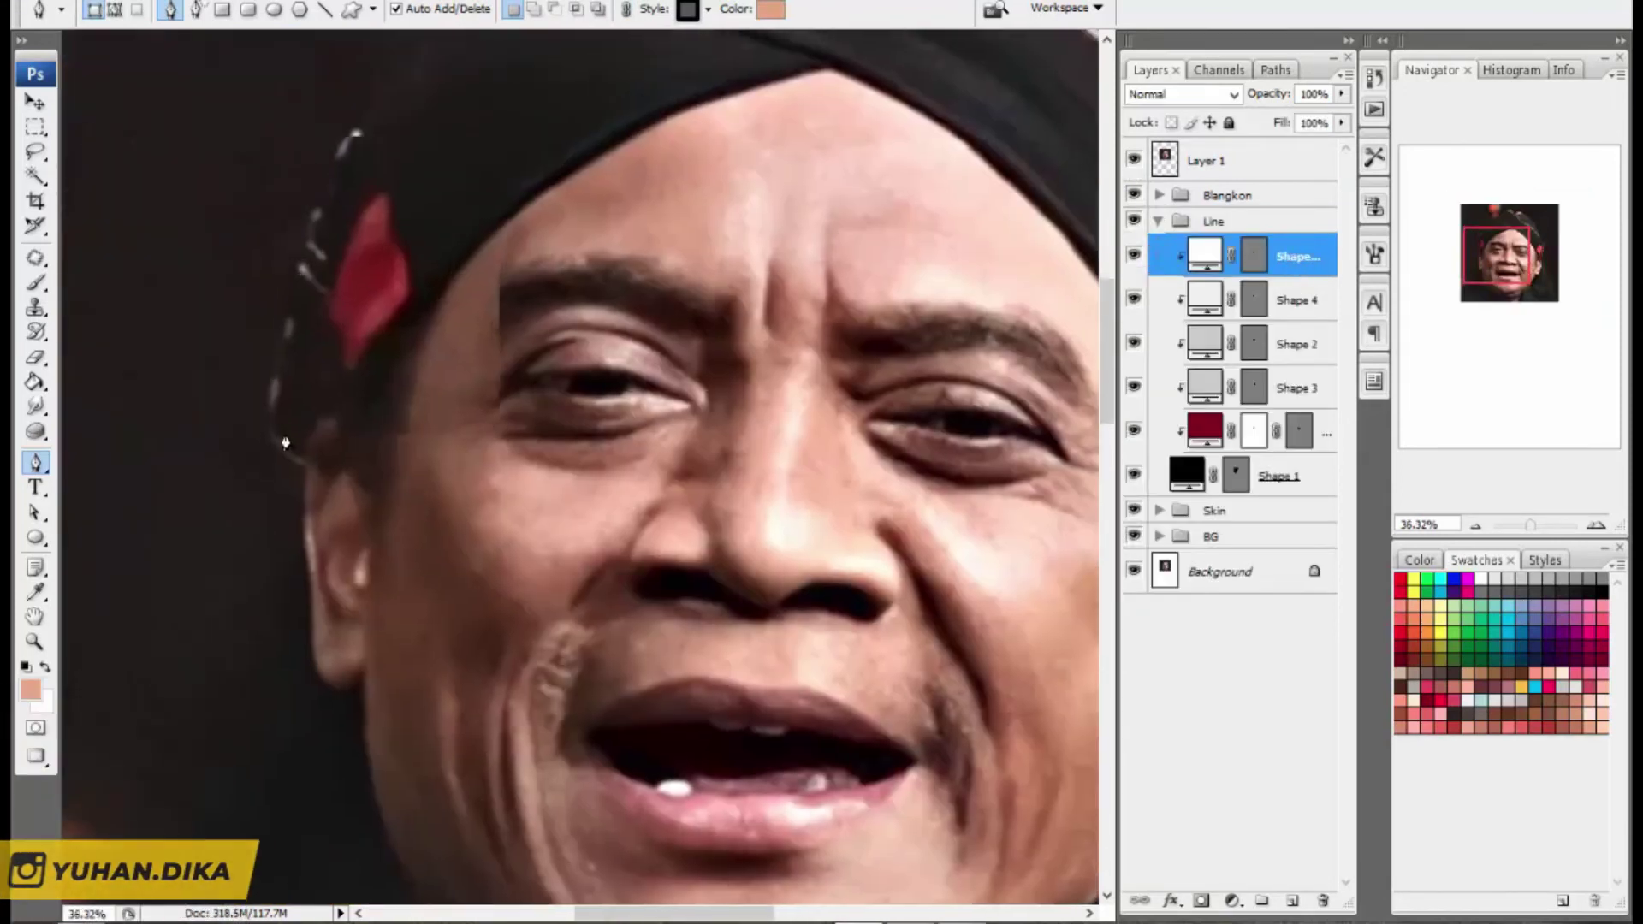
Step: Set the foreground colour to dark charcoal
click(1133, 160)
click(1134, 160)
click(30, 691)
click(1555, 106)
Step: Trace the left sideburn as a new Pen shape reaching under the blangkon, and clear the layer style it inherits
click(1133, 158)
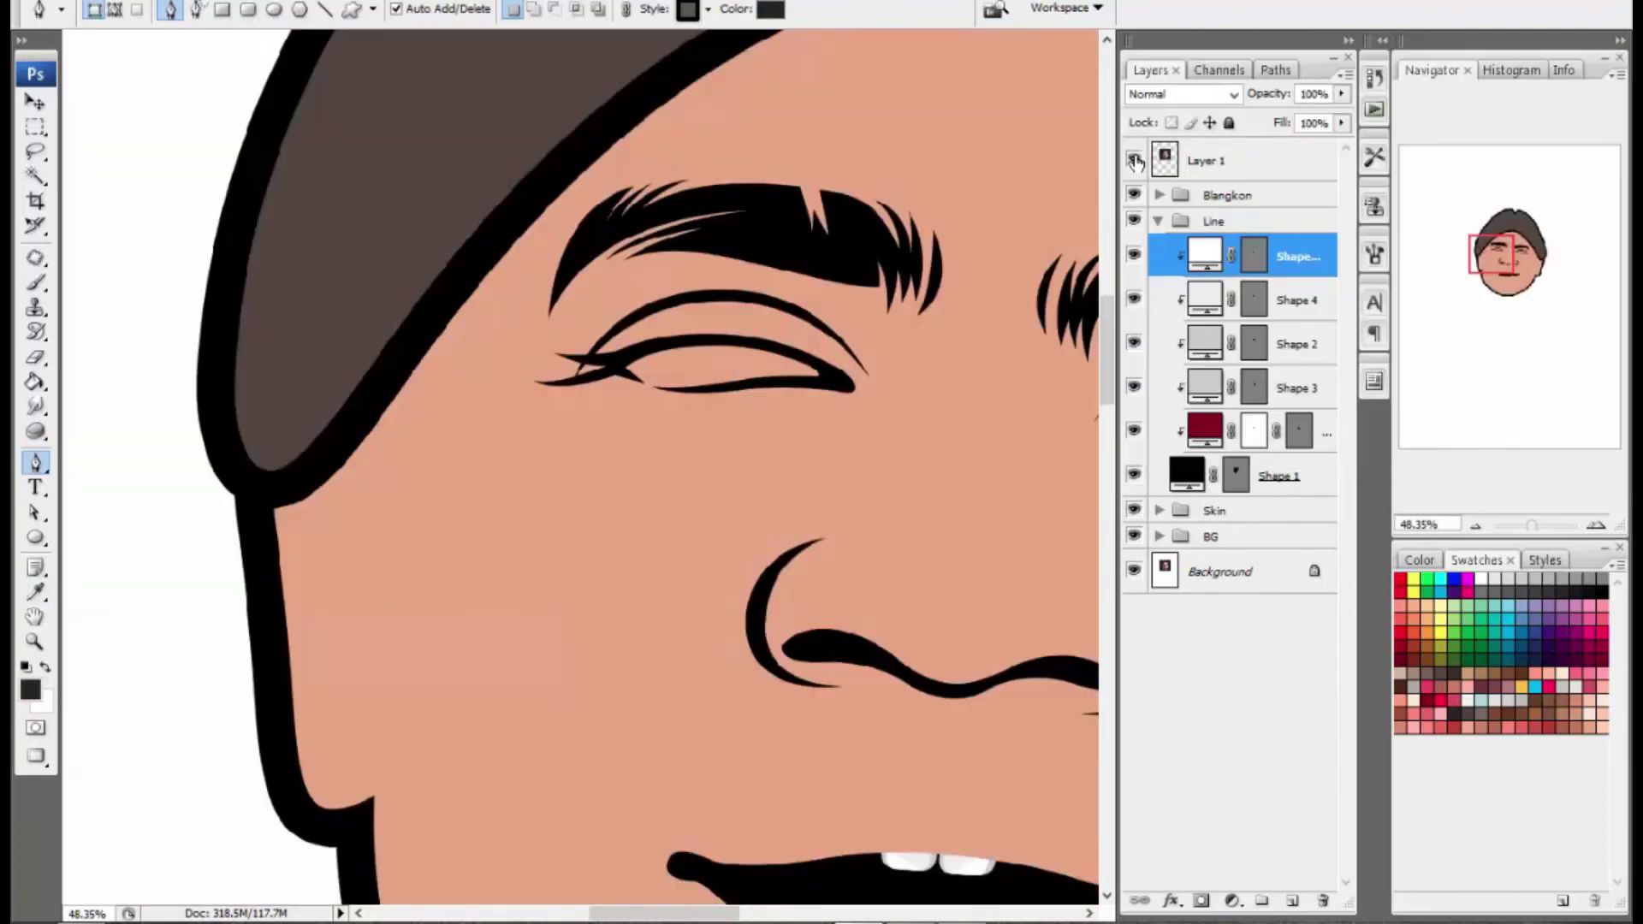
click(1133, 158)
click(1133, 158)
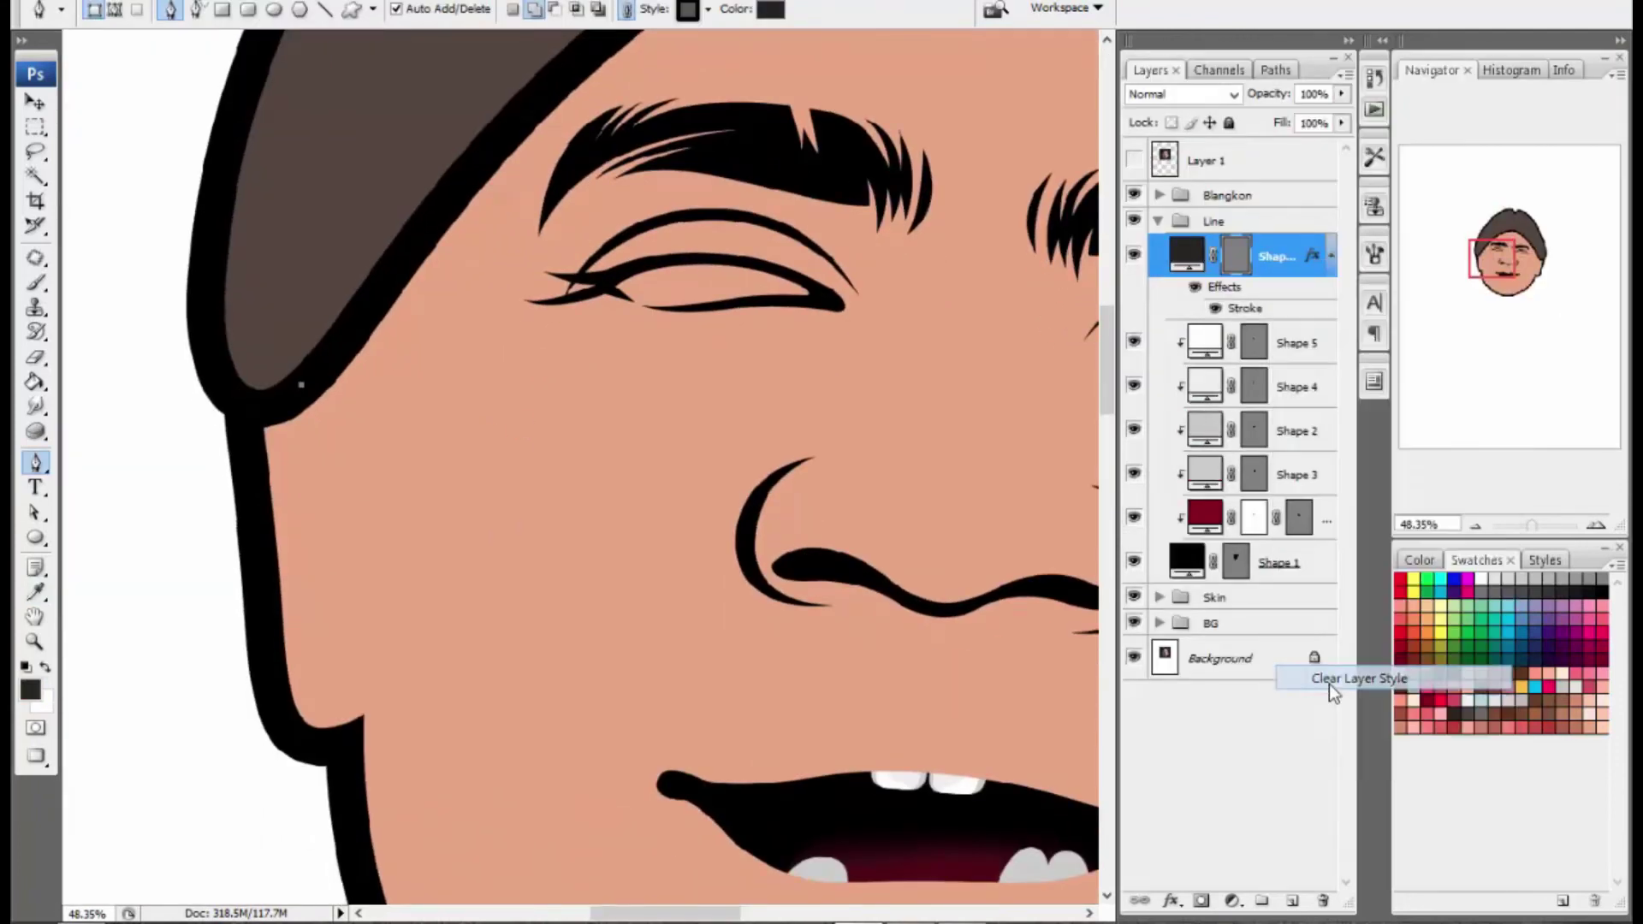
click(1331, 679)
click(1134, 158)
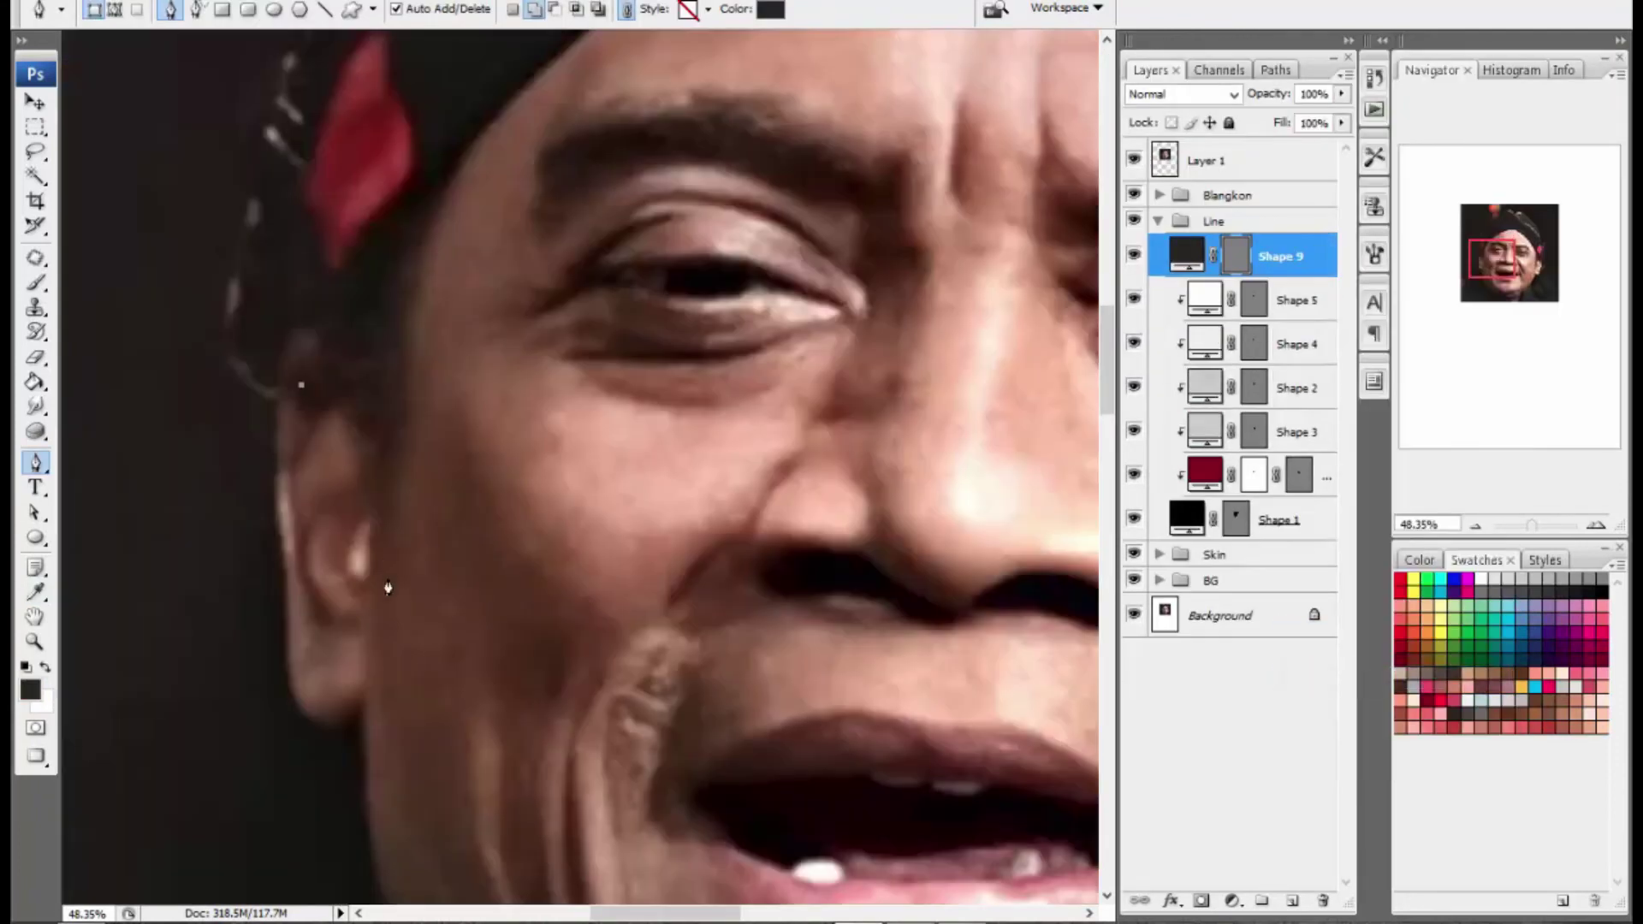
drag(413, 389, 415, 294)
scroll(435, 274, down, 1)
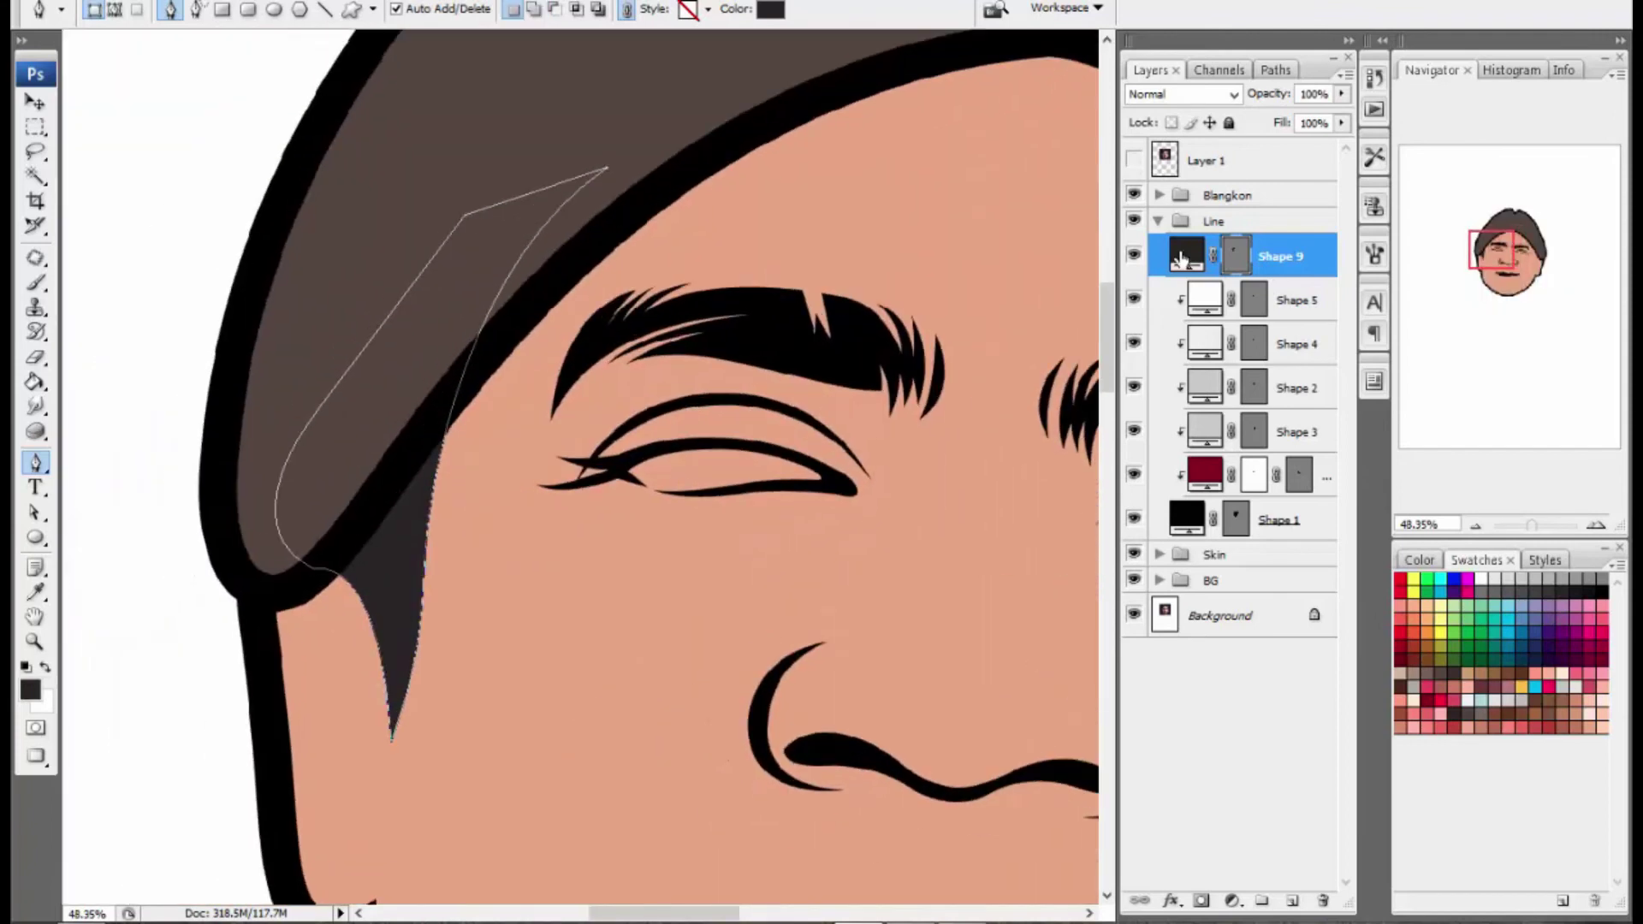
Step: Set the left sideburn shape's fill colour to dark charcoal (#231f20)
double_click(1180, 259)
click(1569, 81)
scroll(257, 597, down, 2)
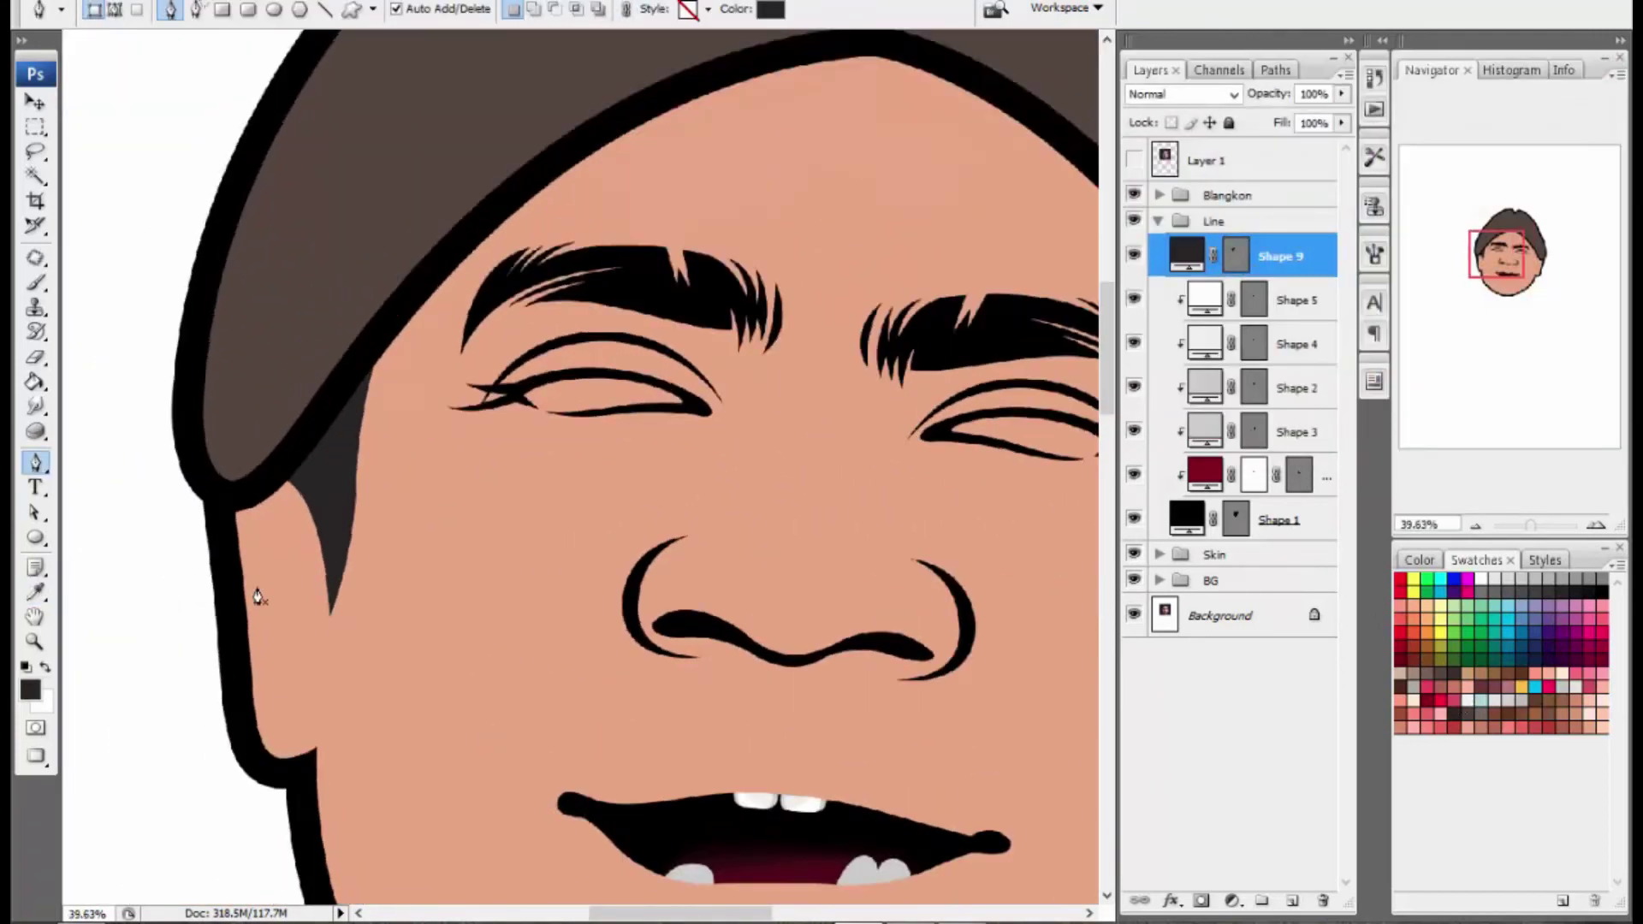
Step: Change the Stroke effect colour of the blangkon shape to the dark charcoal swatch and return to the Pen tool
scroll(295, 551, up, 7)
click(1278, 202)
click(1159, 196)
double_click(1311, 229)
click(980, 397)
click(1190, 249)
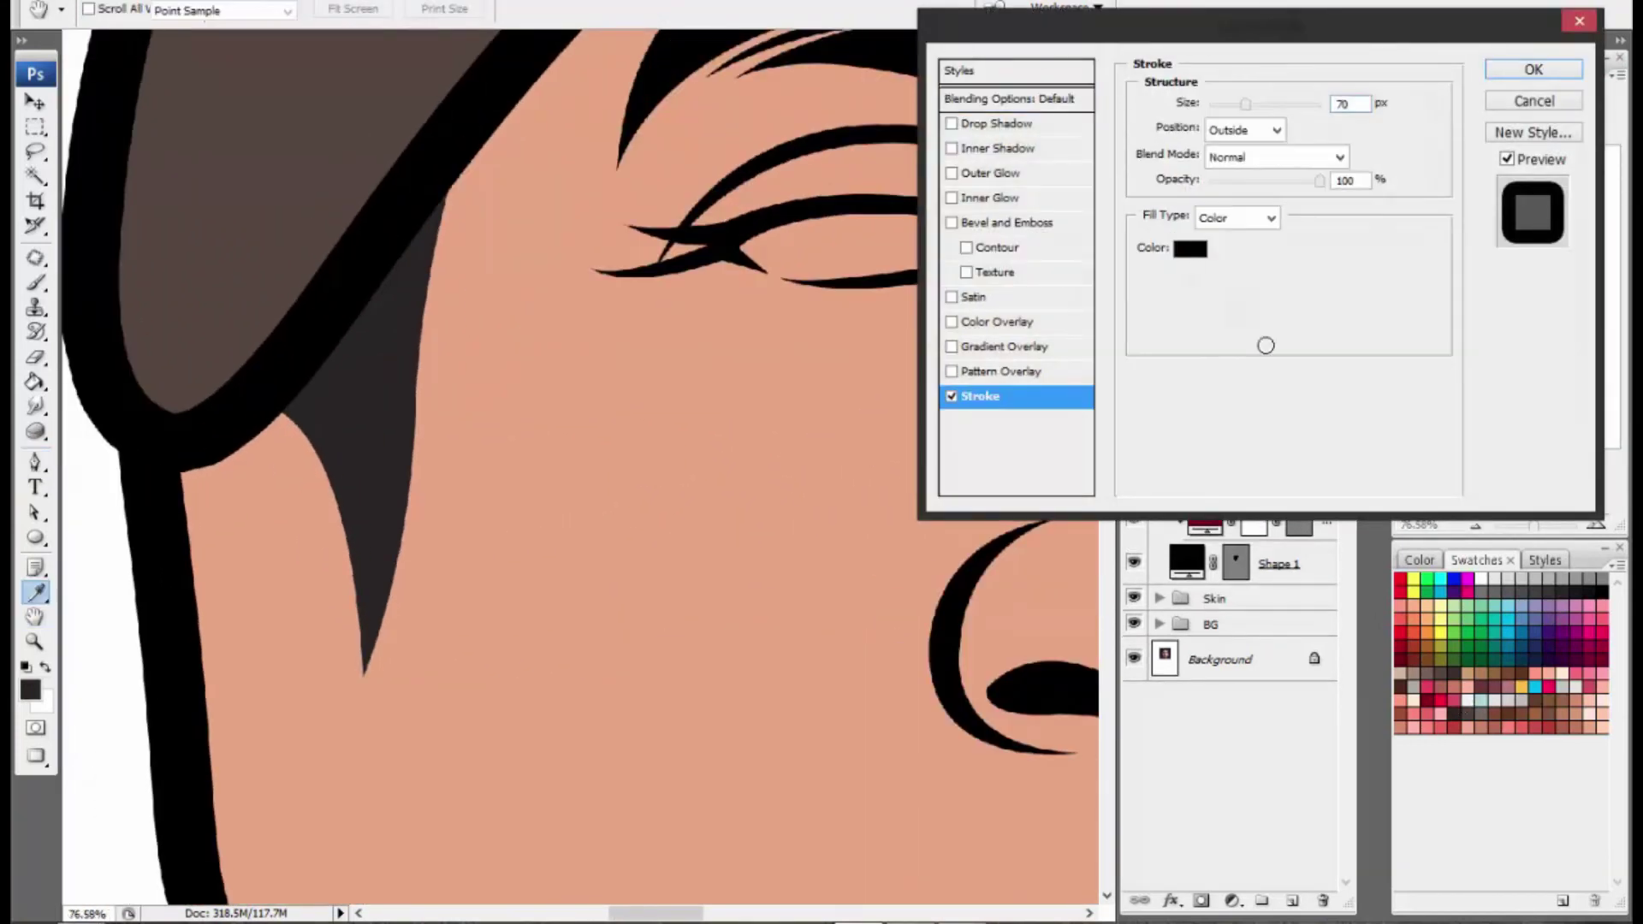
click(1455, 714)
click(1545, 108)
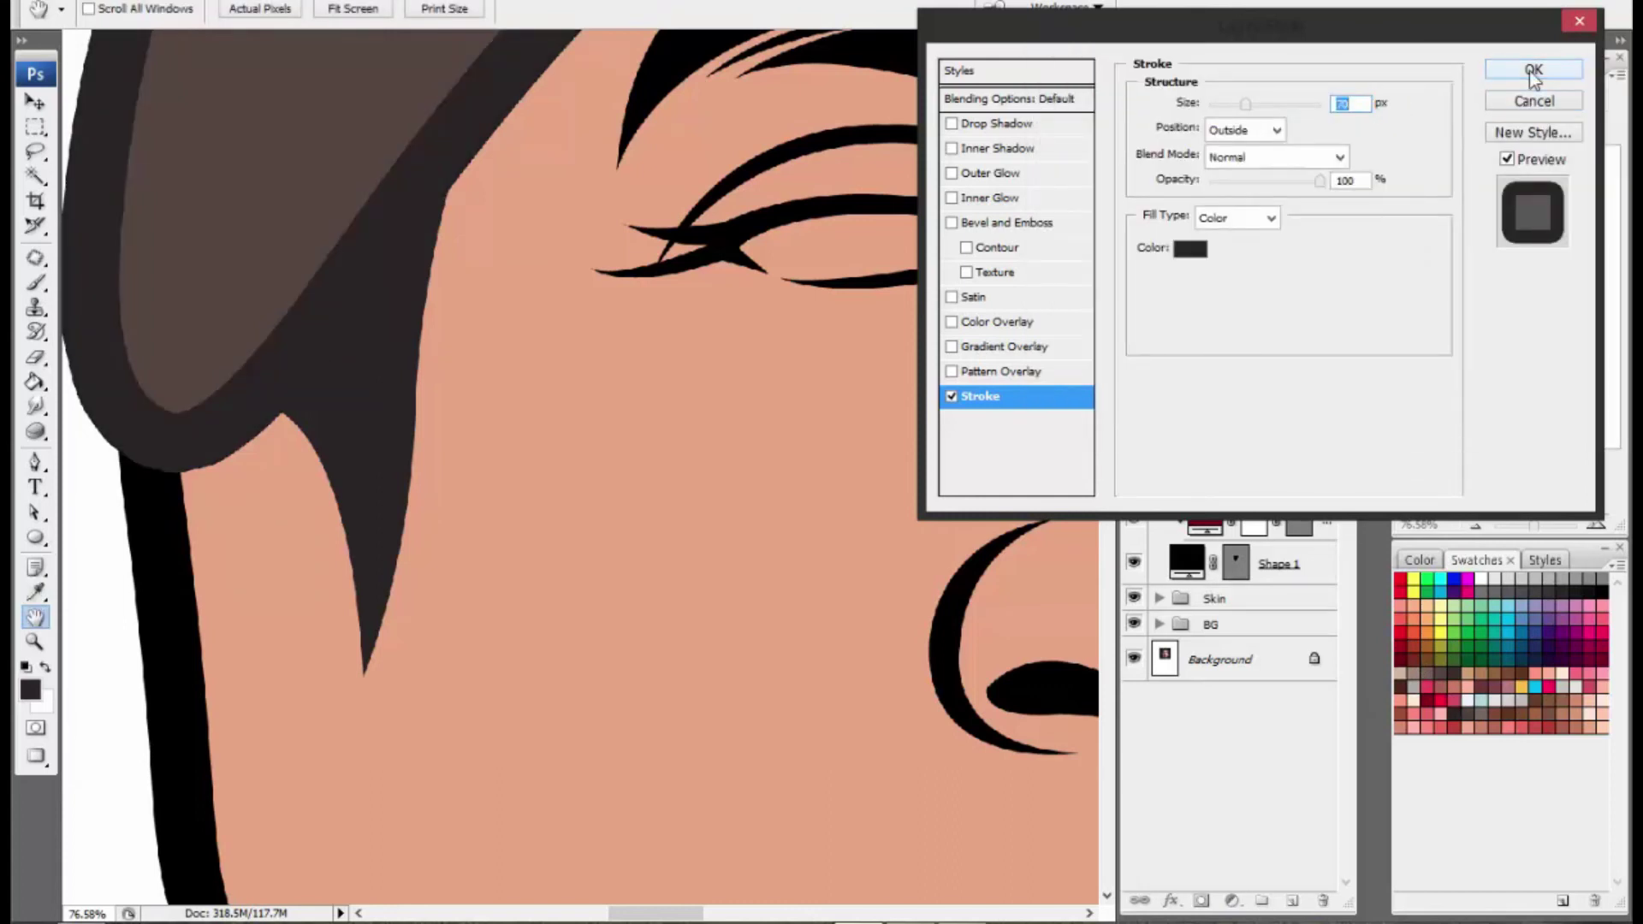
click(1533, 75)
key(p)
Step: Expand the Skin group and change the skin shape's Stroke effect colour to dark charcoal (#231f20)
scroll(264, 440, down, 4)
scroll(689, 422, up, 2)
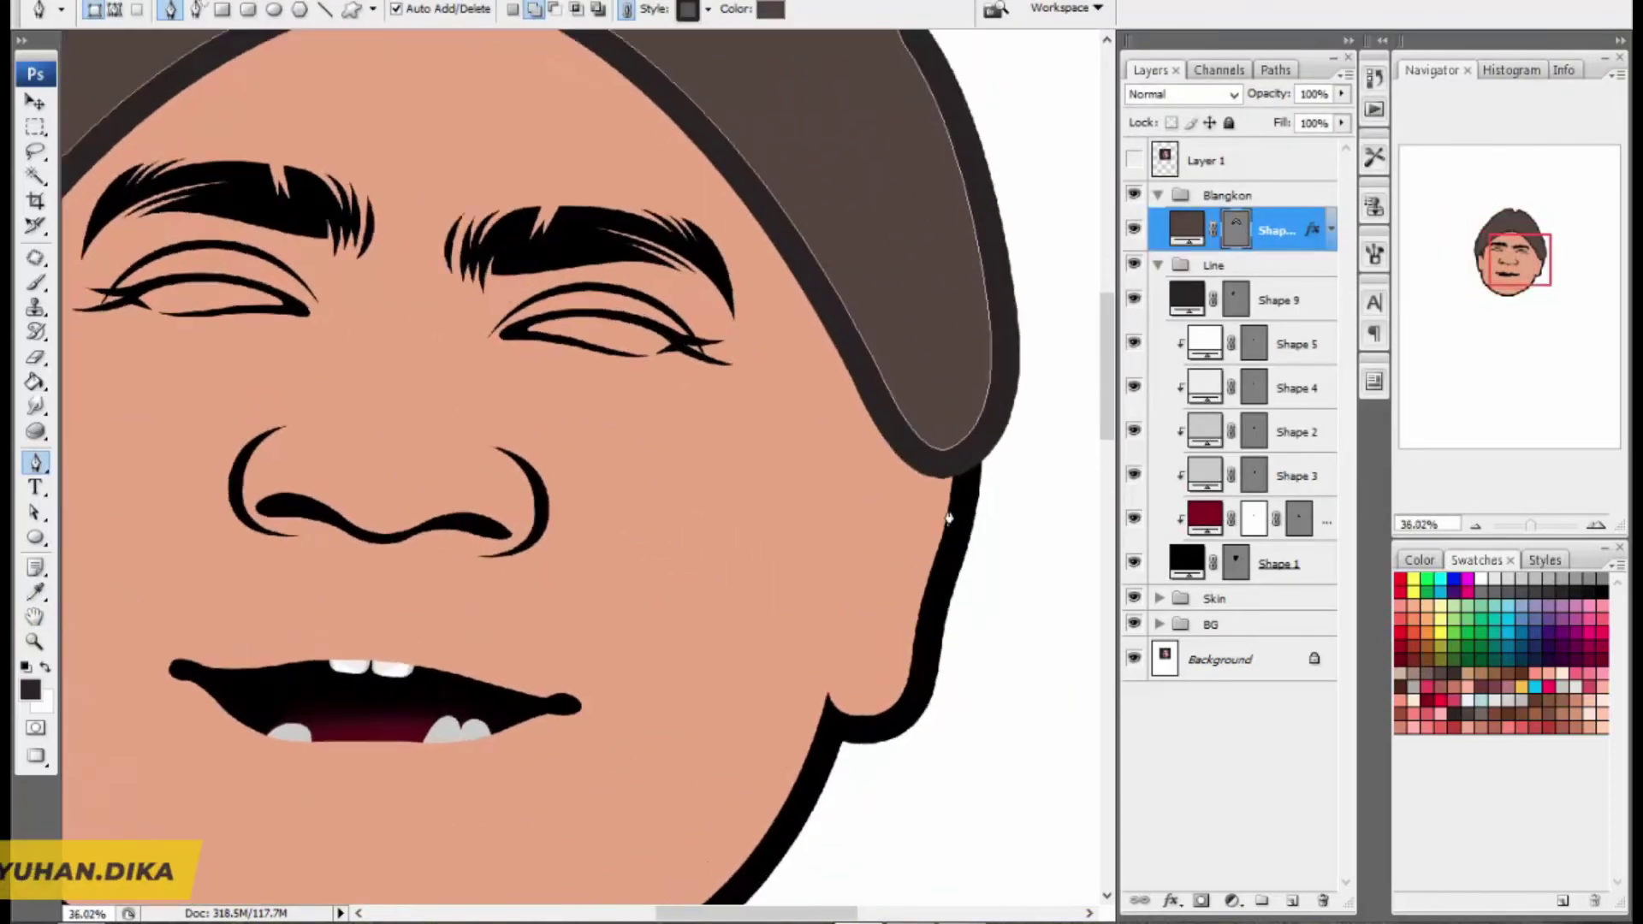
scroll(949, 518, up, 5)
click(1133, 160)
scroll(737, 444, up, 1)
click(1133, 160)
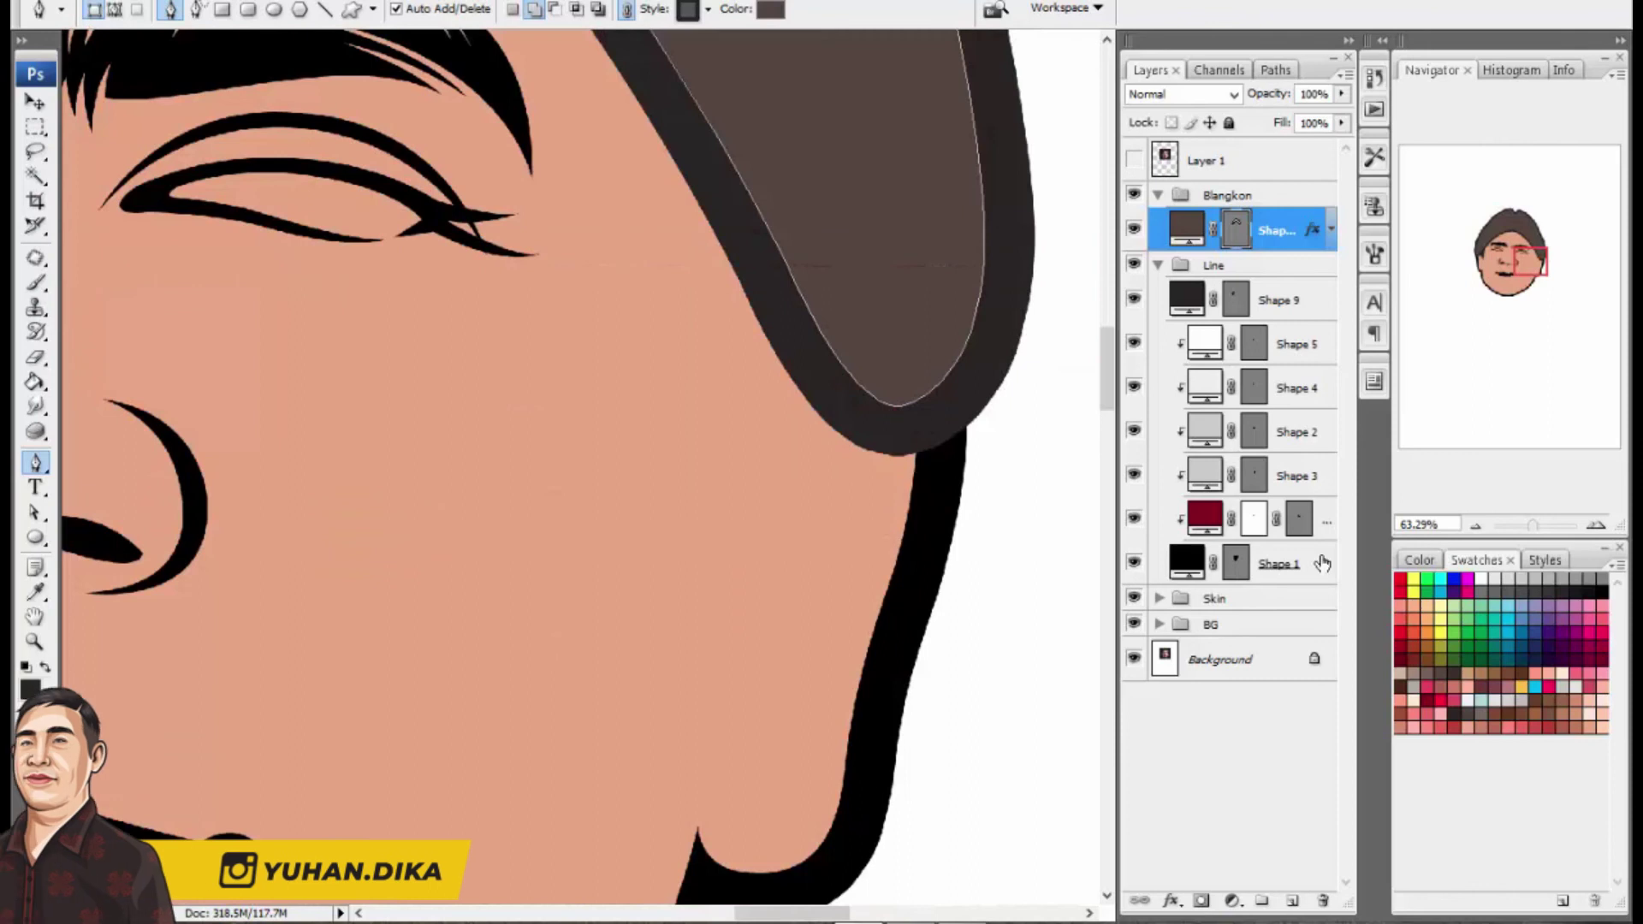
click(1322, 562)
click(1159, 599)
double_click(1313, 633)
click(980, 396)
click(1189, 246)
click(1455, 714)
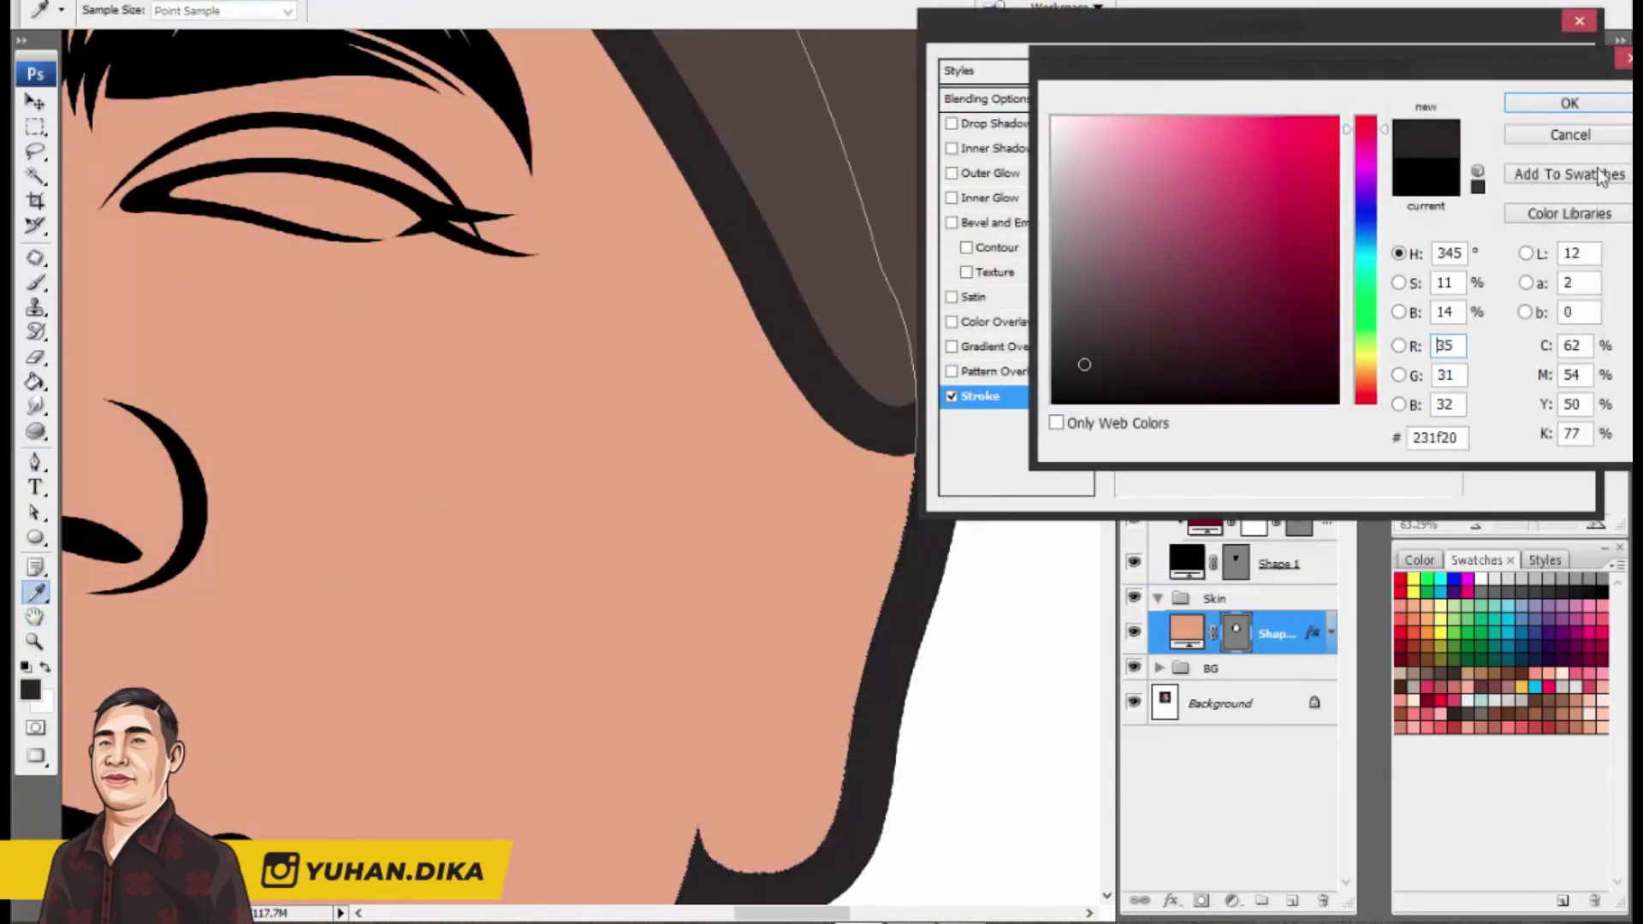
click(1569, 102)
click(1532, 74)
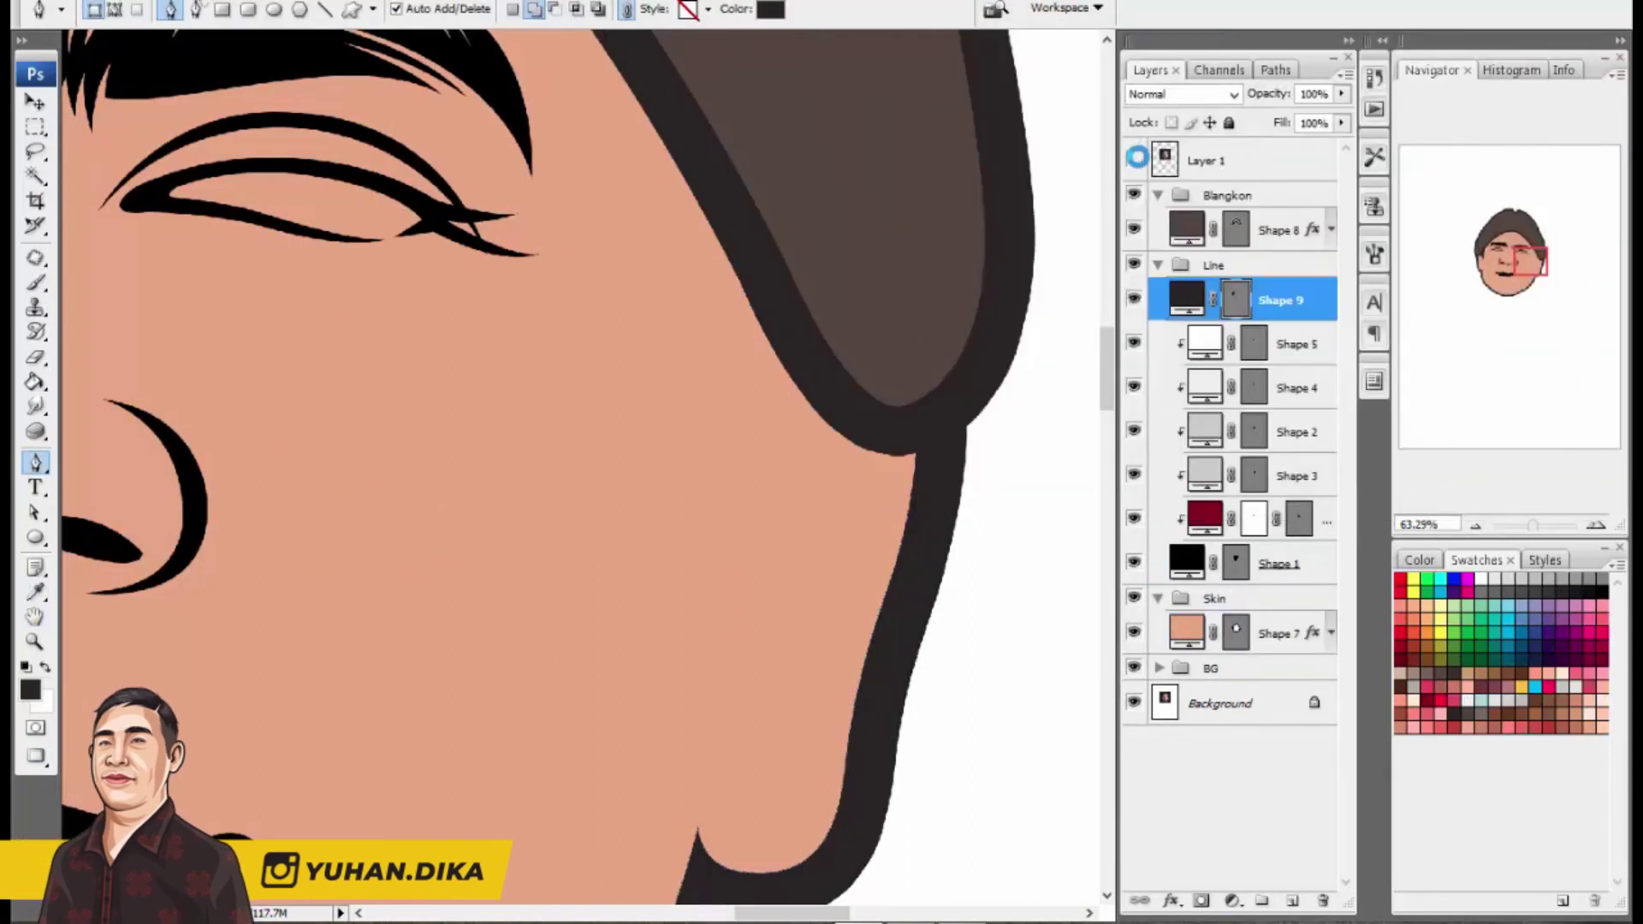
Step: Trace the right sideburn in front of the ear and up under the blangkon edge, in the existing sideburn shape layer
click(1134, 158)
click(1135, 158)
click(914, 470)
click(1134, 159)
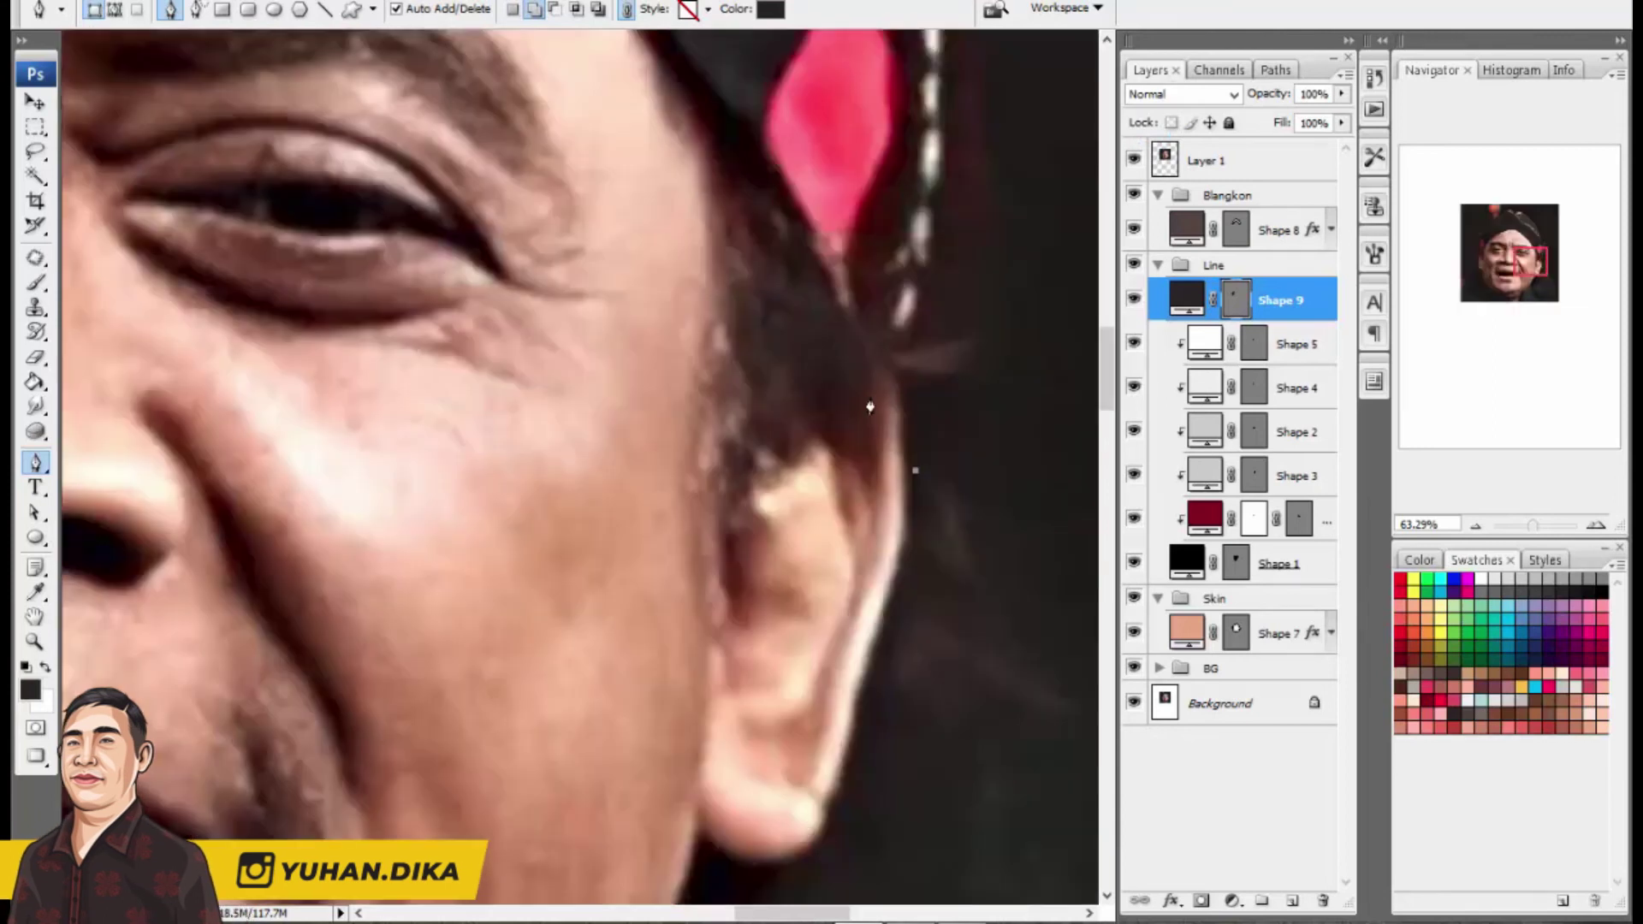
drag(836, 405, 778, 404)
drag(723, 622, 691, 785)
alt+click(722, 622)
scroll(702, 504, up, 1)
drag(694, 512, 702, 398)
drag(722, 248, 638, 163)
scroll(838, 471, down, 2)
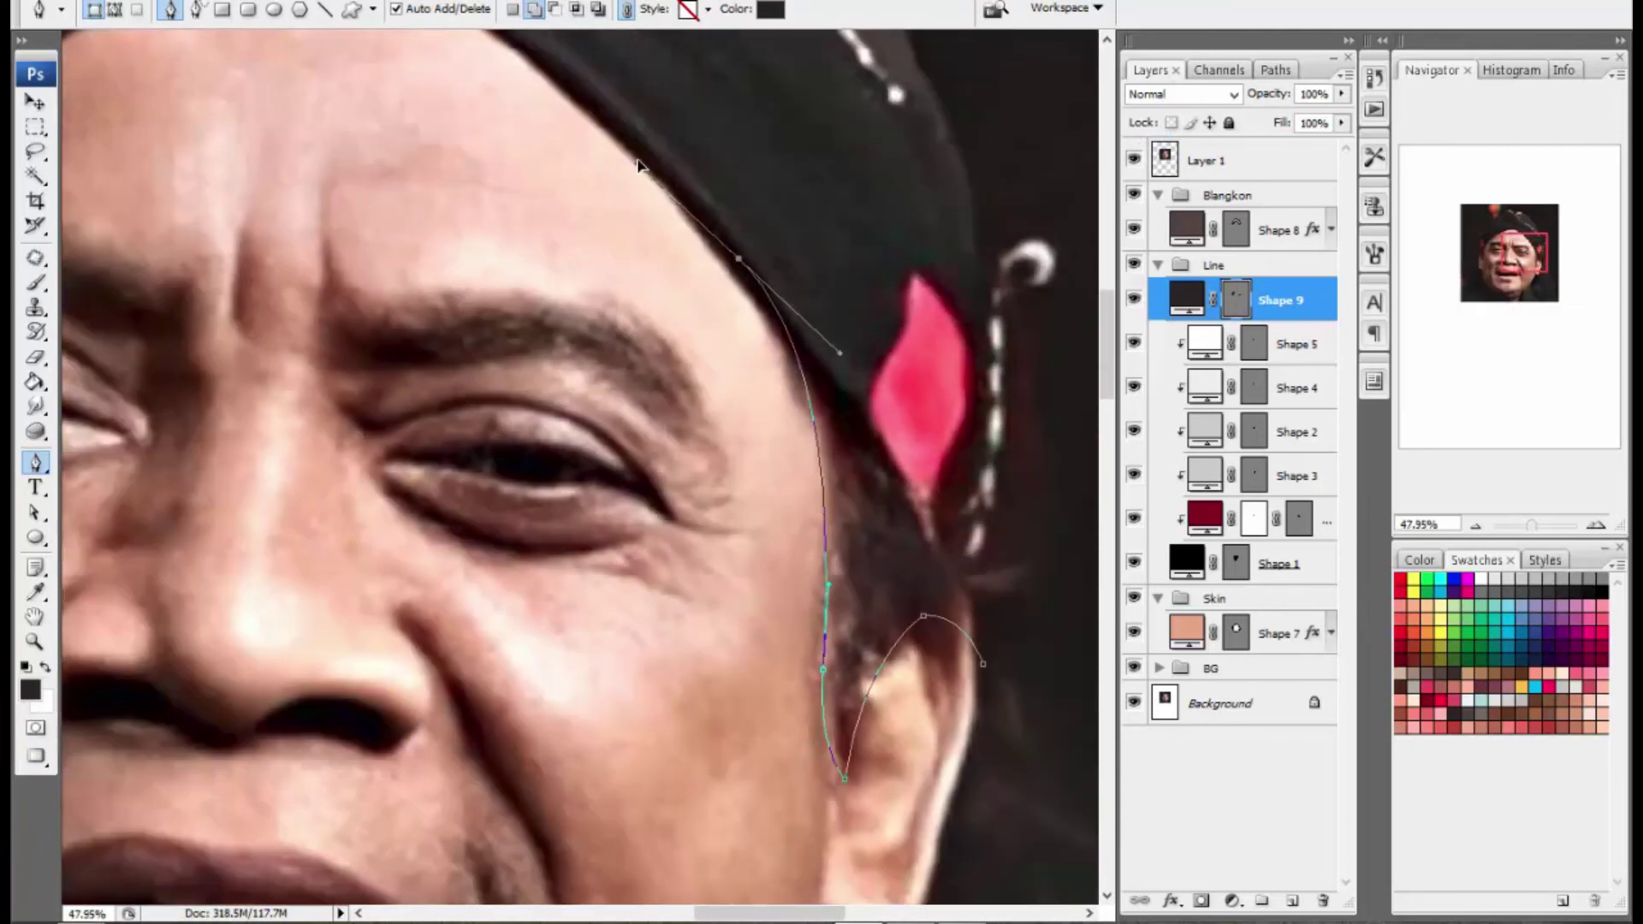
click(1134, 158)
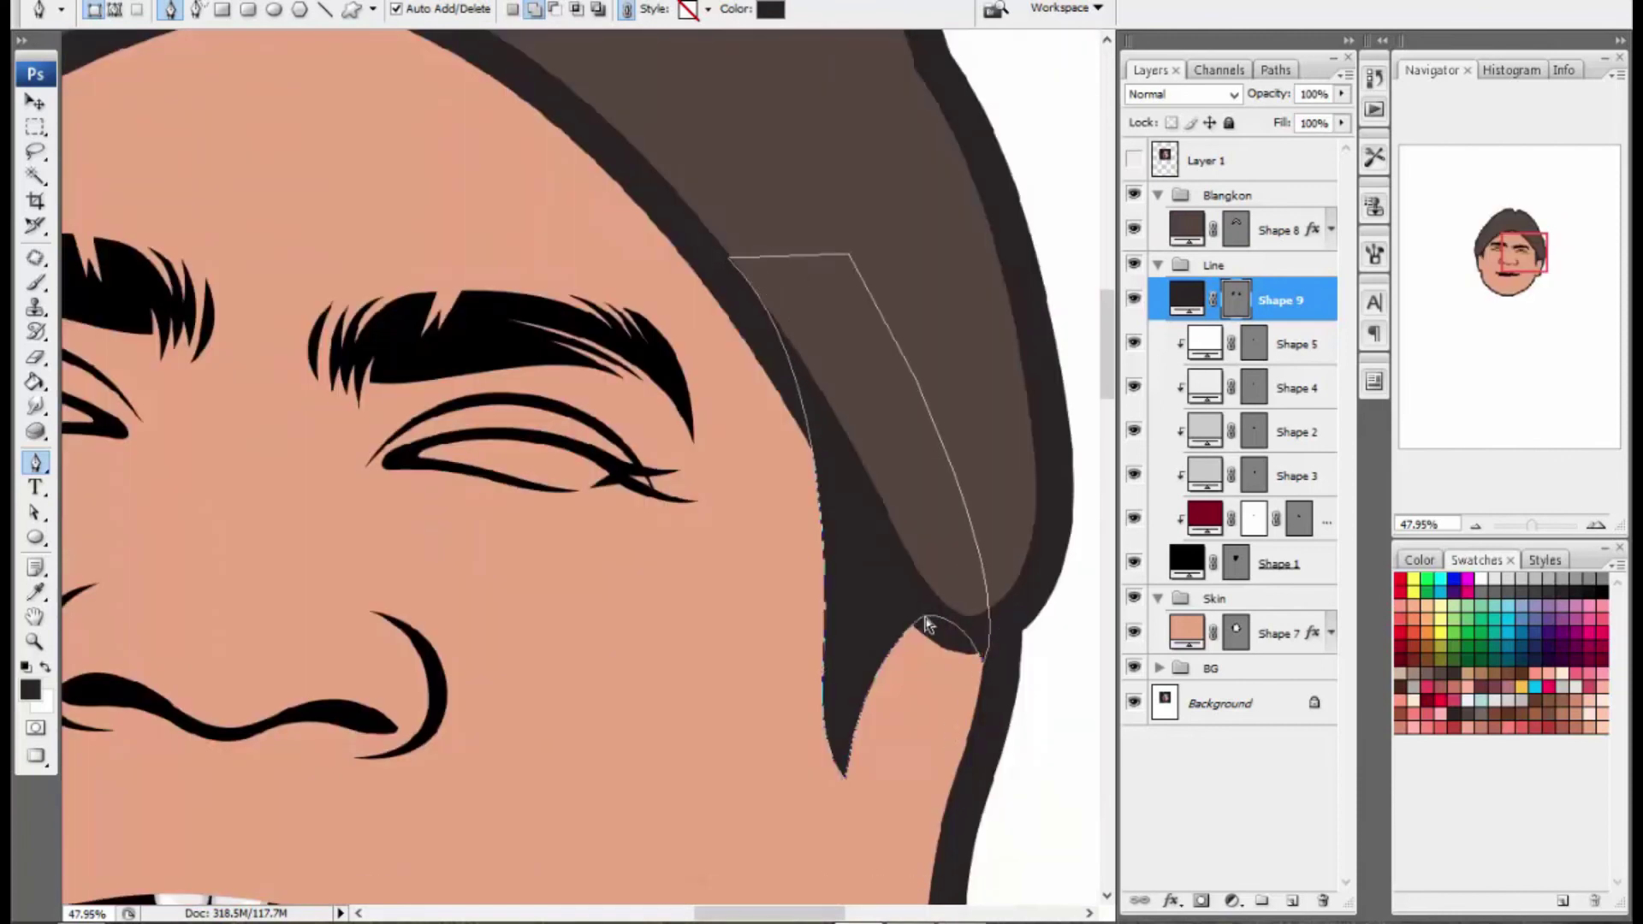
Step: Move the blangkon path's lower right tip upward so that it sits higher above the ear
scroll(912, 389, down, 5)
scroll(913, 376, up, 3)
click(1236, 229)
click(1134, 158)
scroll(777, 548, up, 3)
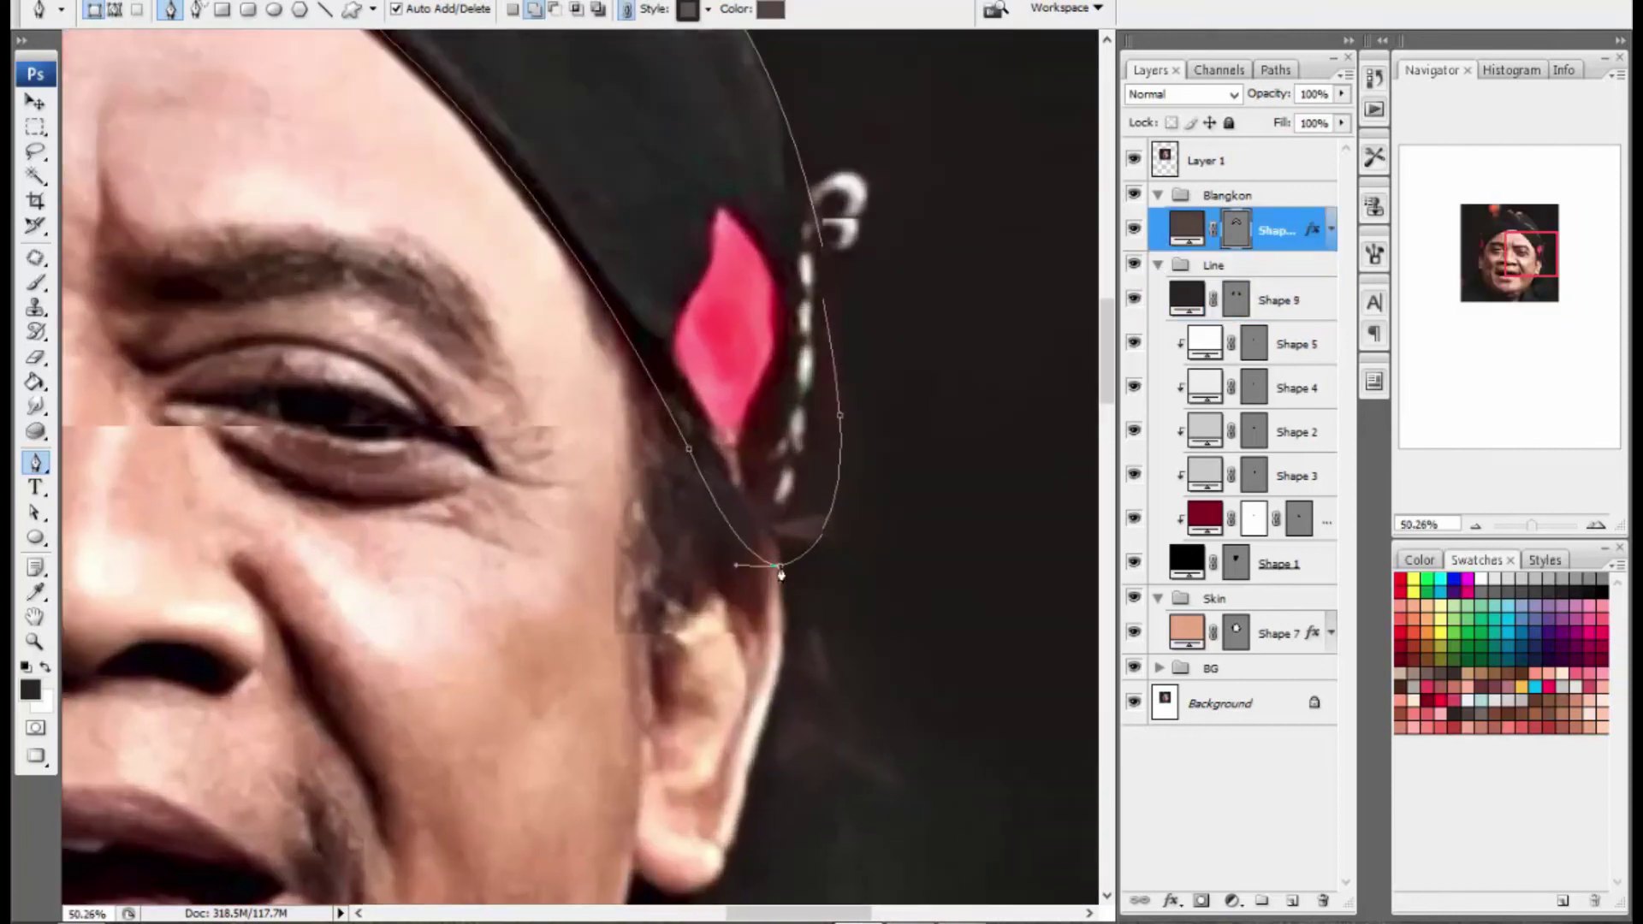
drag(779, 567, 777, 528)
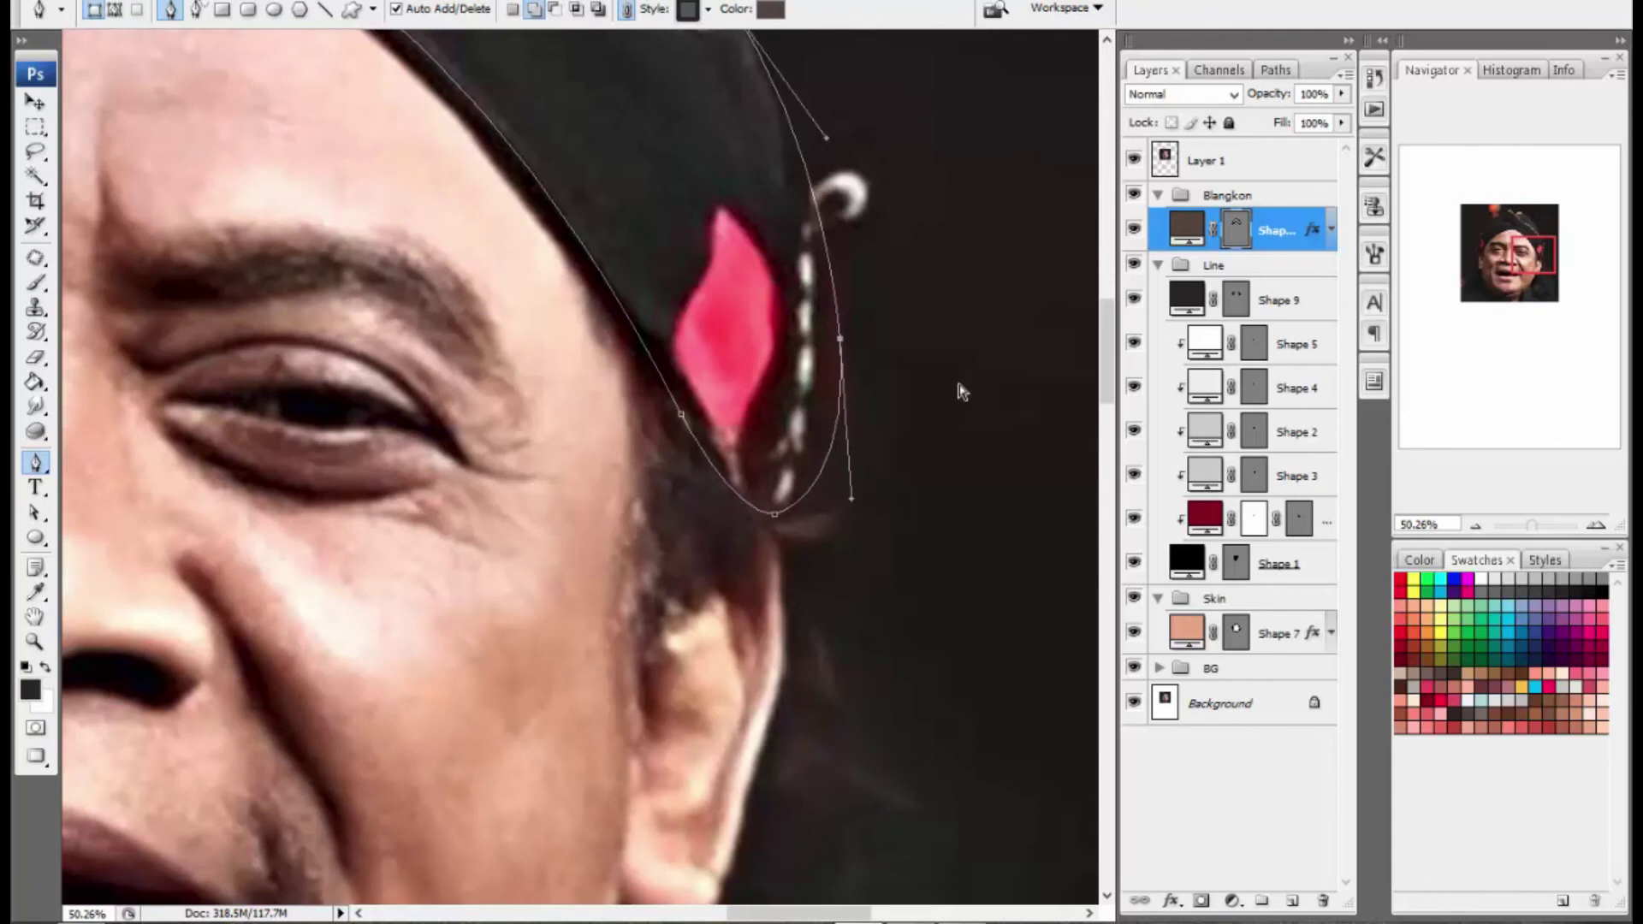
scroll(958, 389, down, 2)
scroll(663, 376, up, 1)
click(1135, 158)
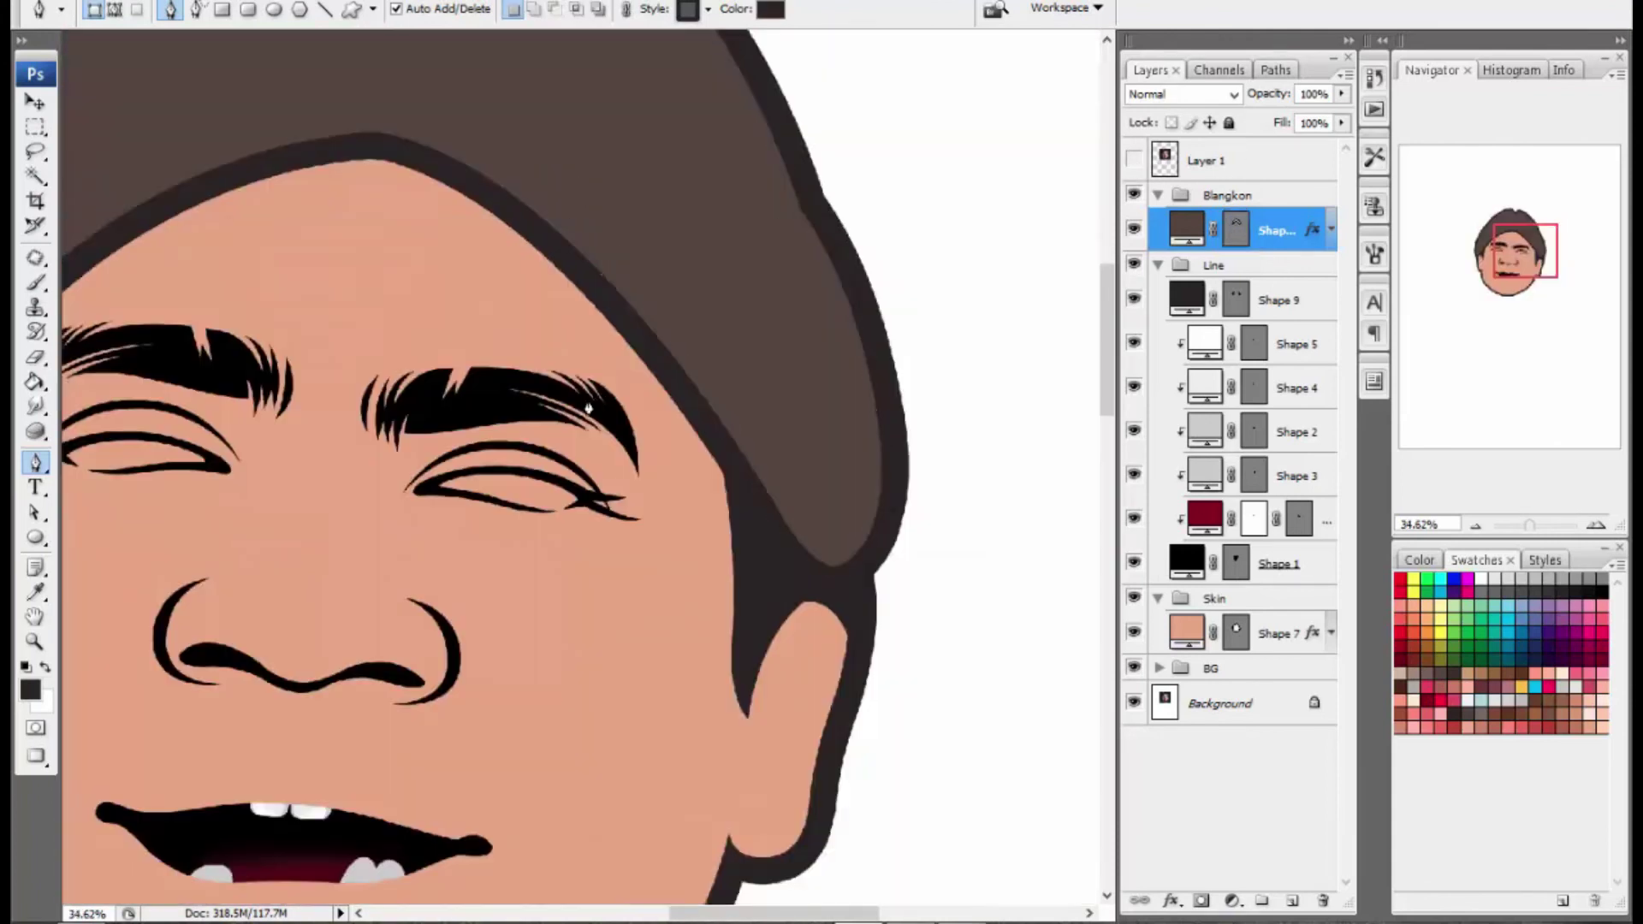
Step: Set the fill colour of the line art shape to the dark charcoal used for the sideburns (#231f20)
scroll(870, 411, down, 3)
scroll(651, 417, up, 2)
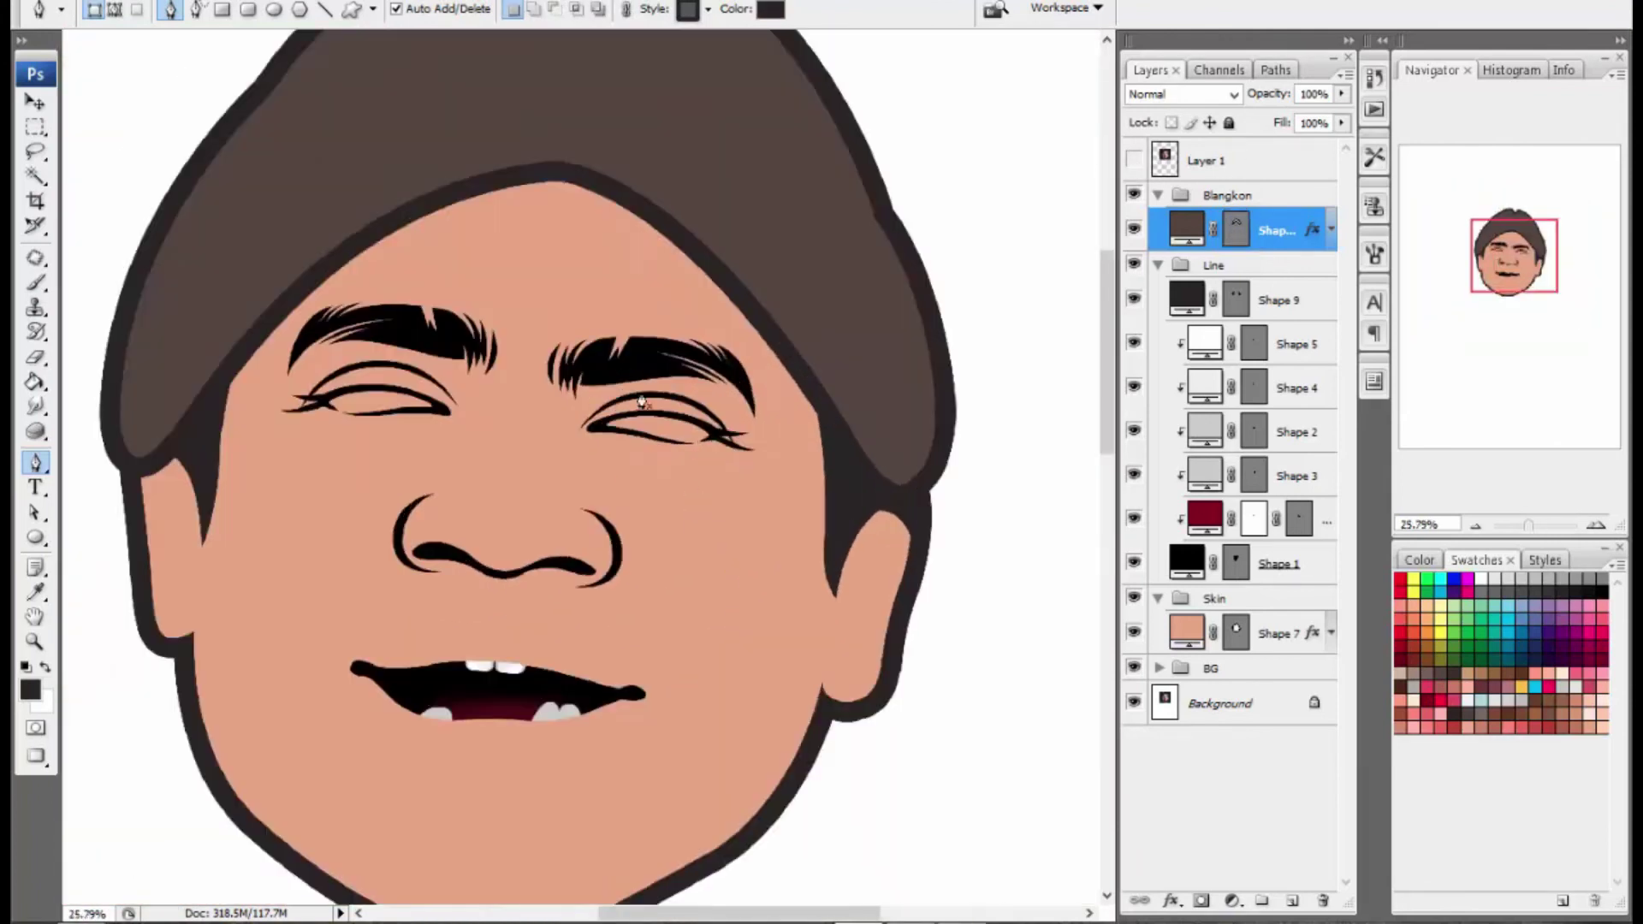
scroll(620, 497, up, 3)
double_click(1183, 300)
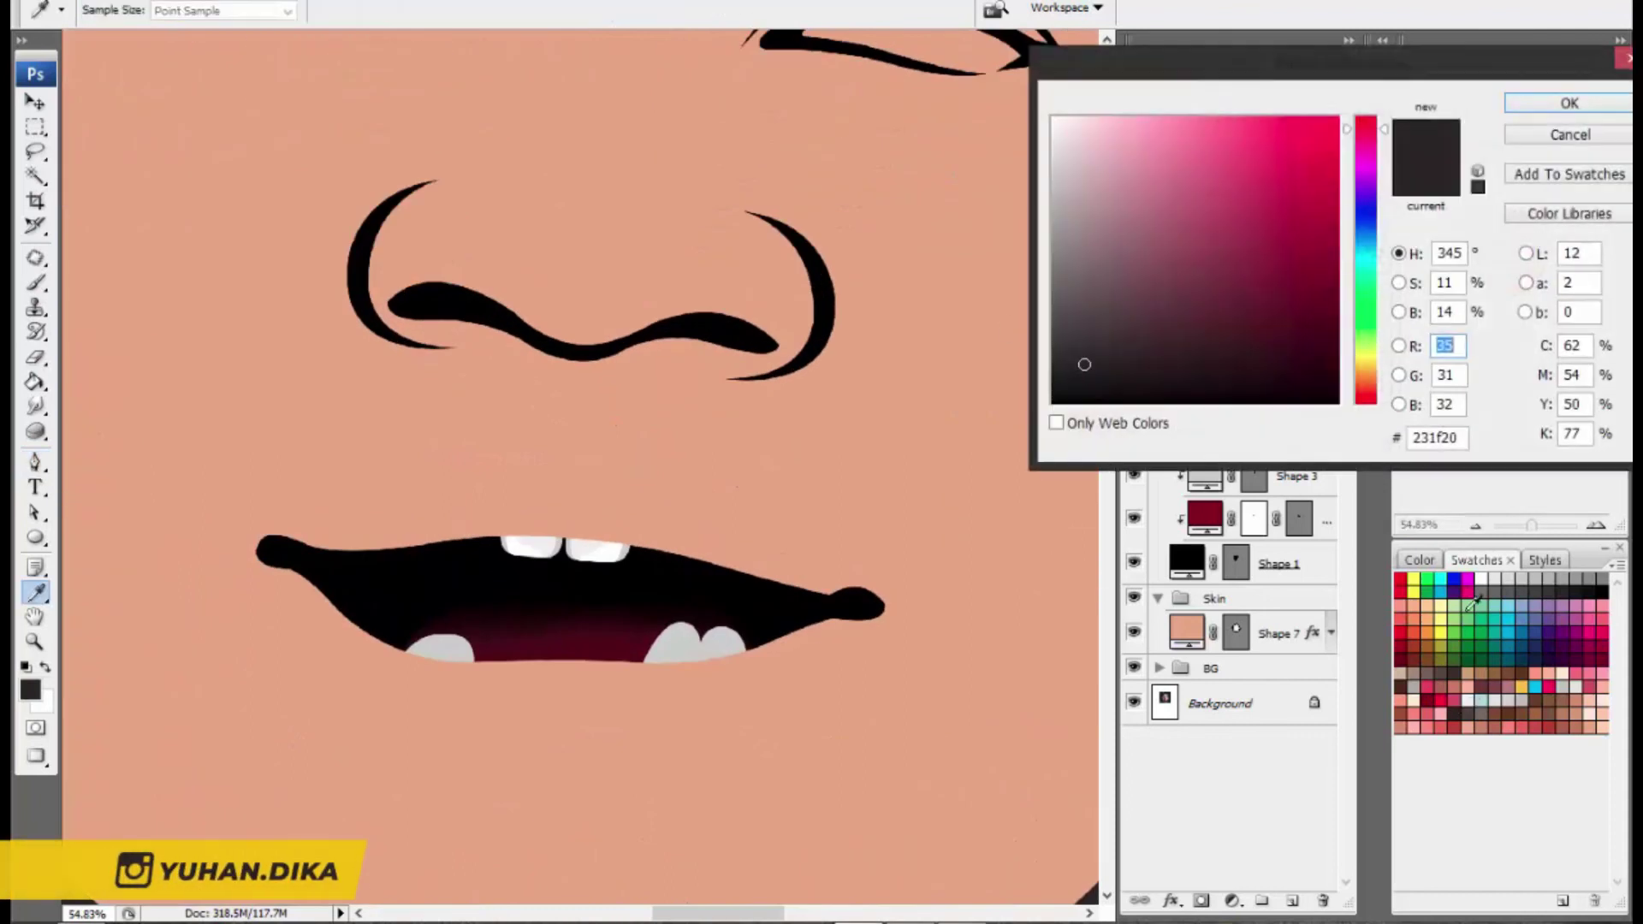
double_click(1186, 561)
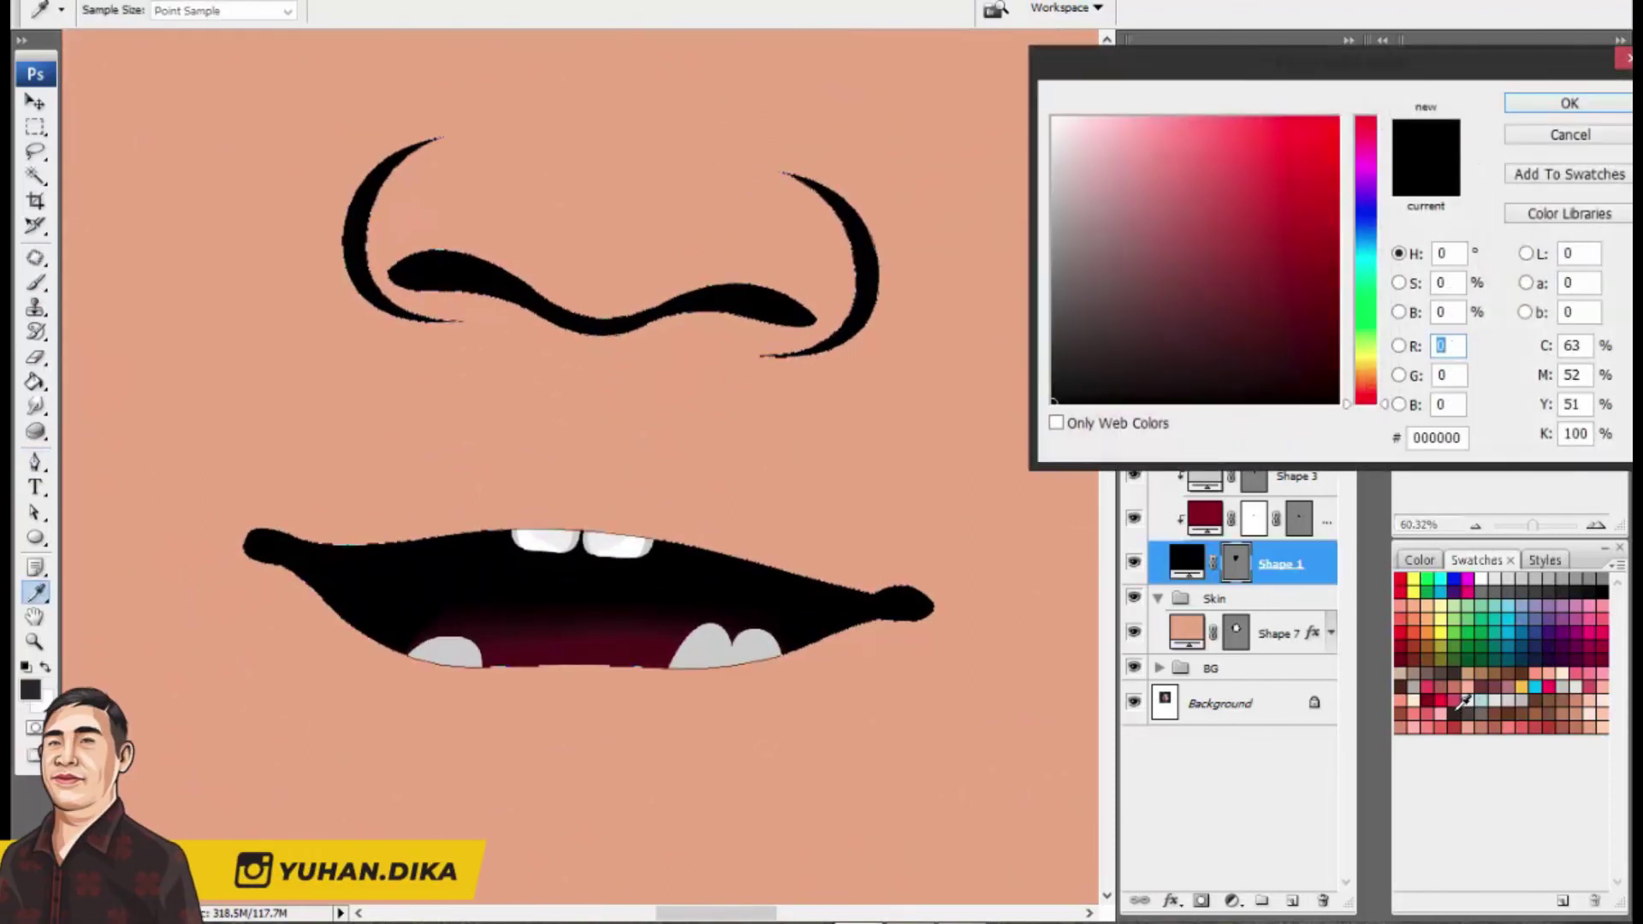
key(Return)
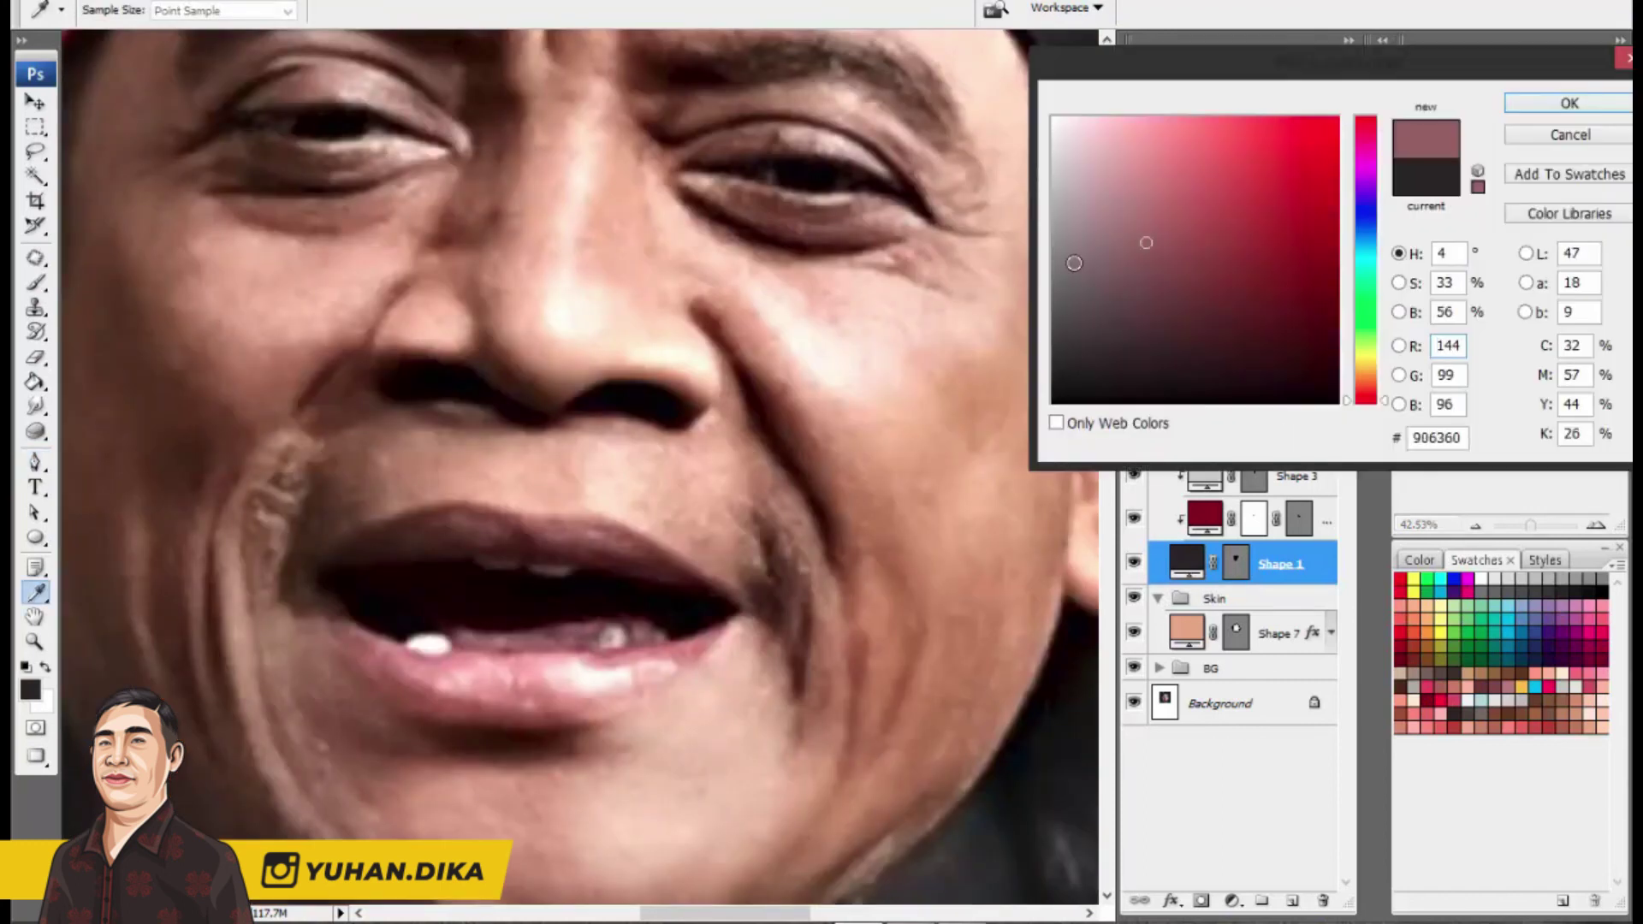
key(Return)
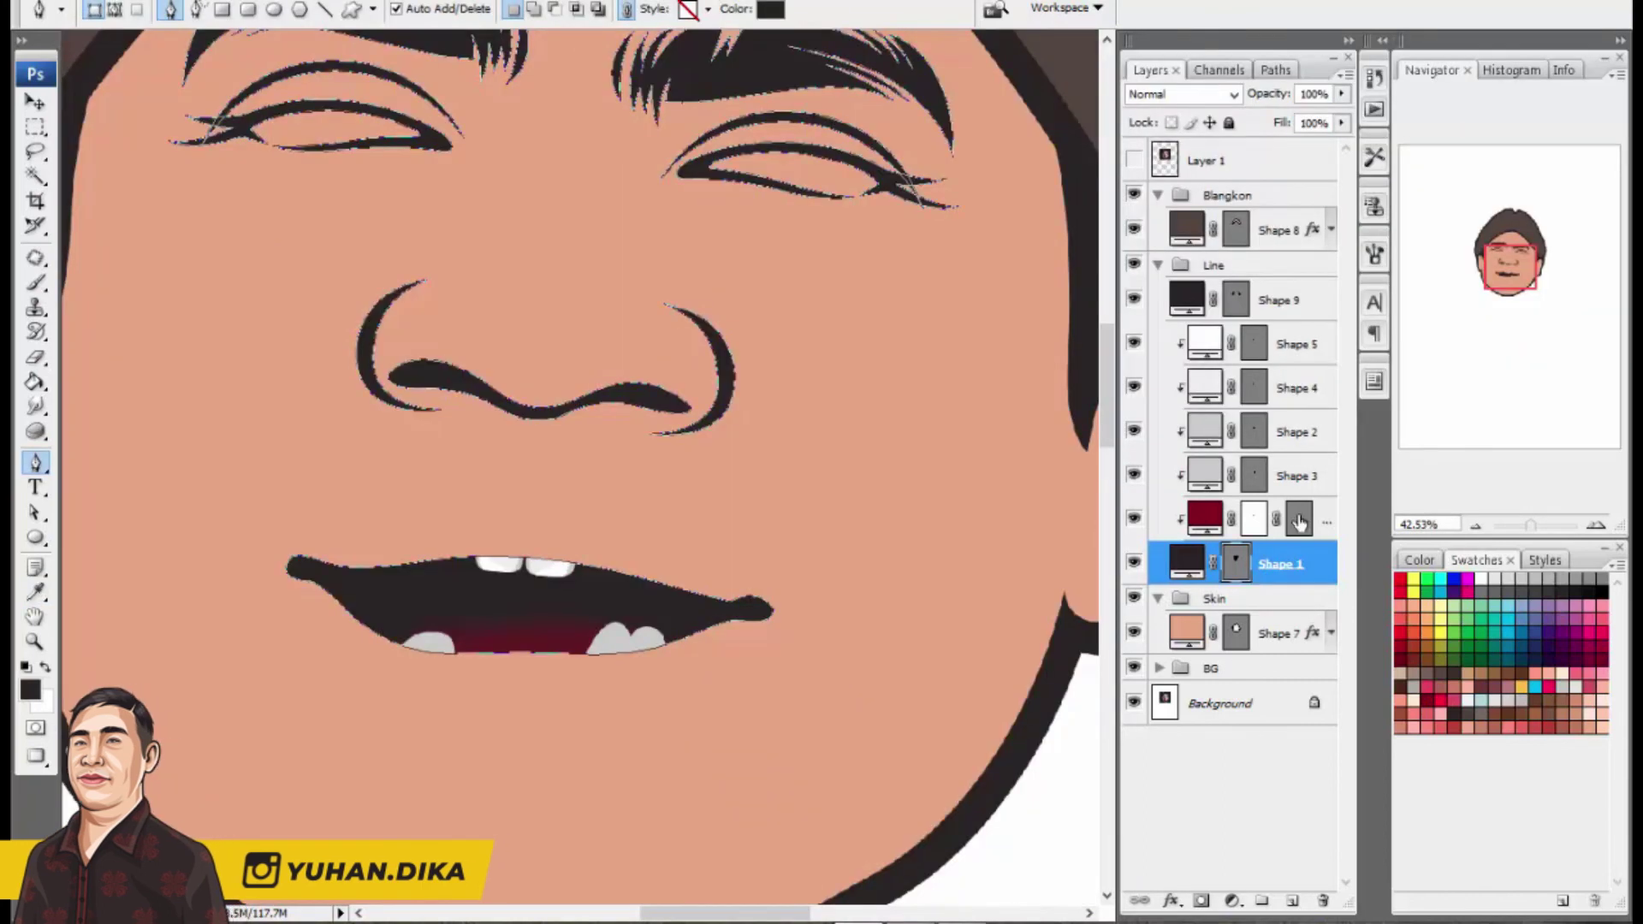
Step: Change the fill colour of the tongue shape to a muted red (#93484c)
double_click(1205, 518)
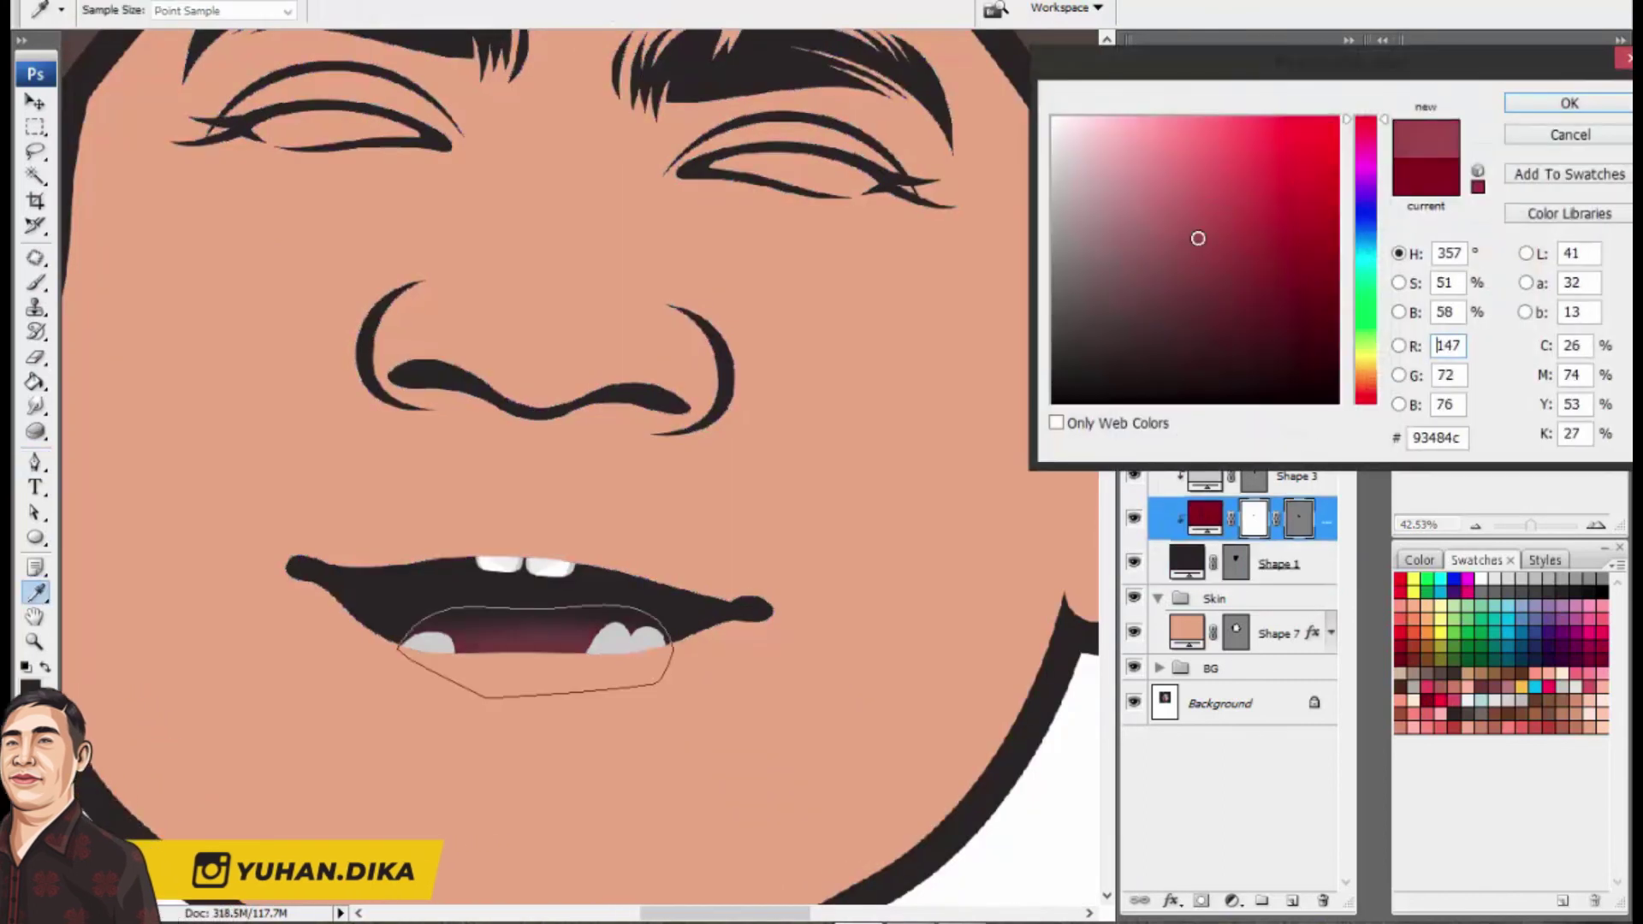